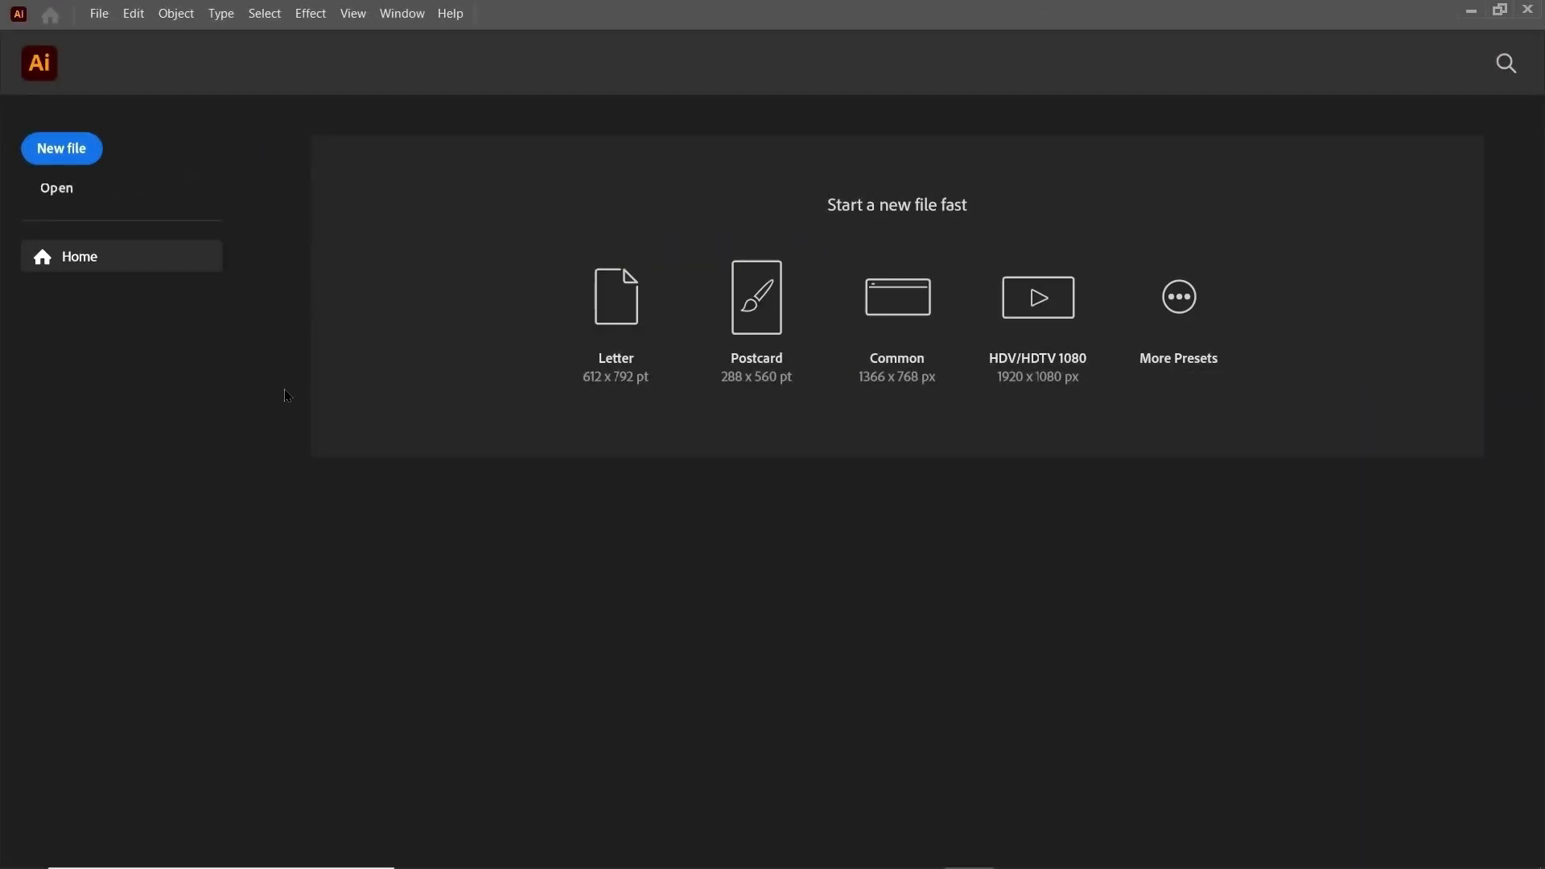
Step: Create a new document measuring 1920 x 1080 pixels in RGB color mode with 300 ppi raster effects
left_click(100, 15)
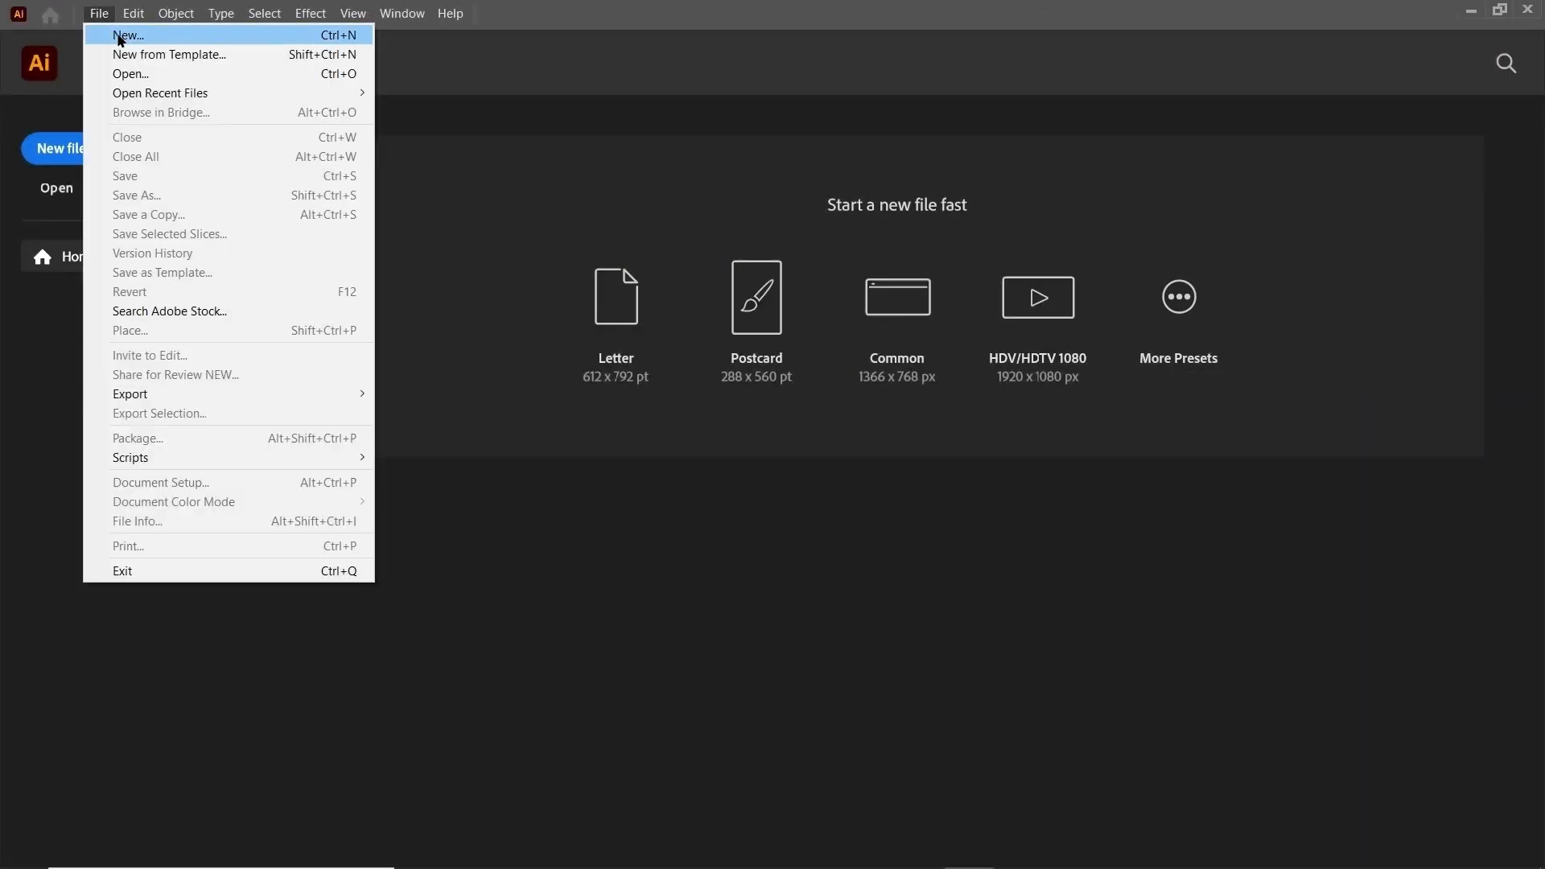
left_click(117, 34)
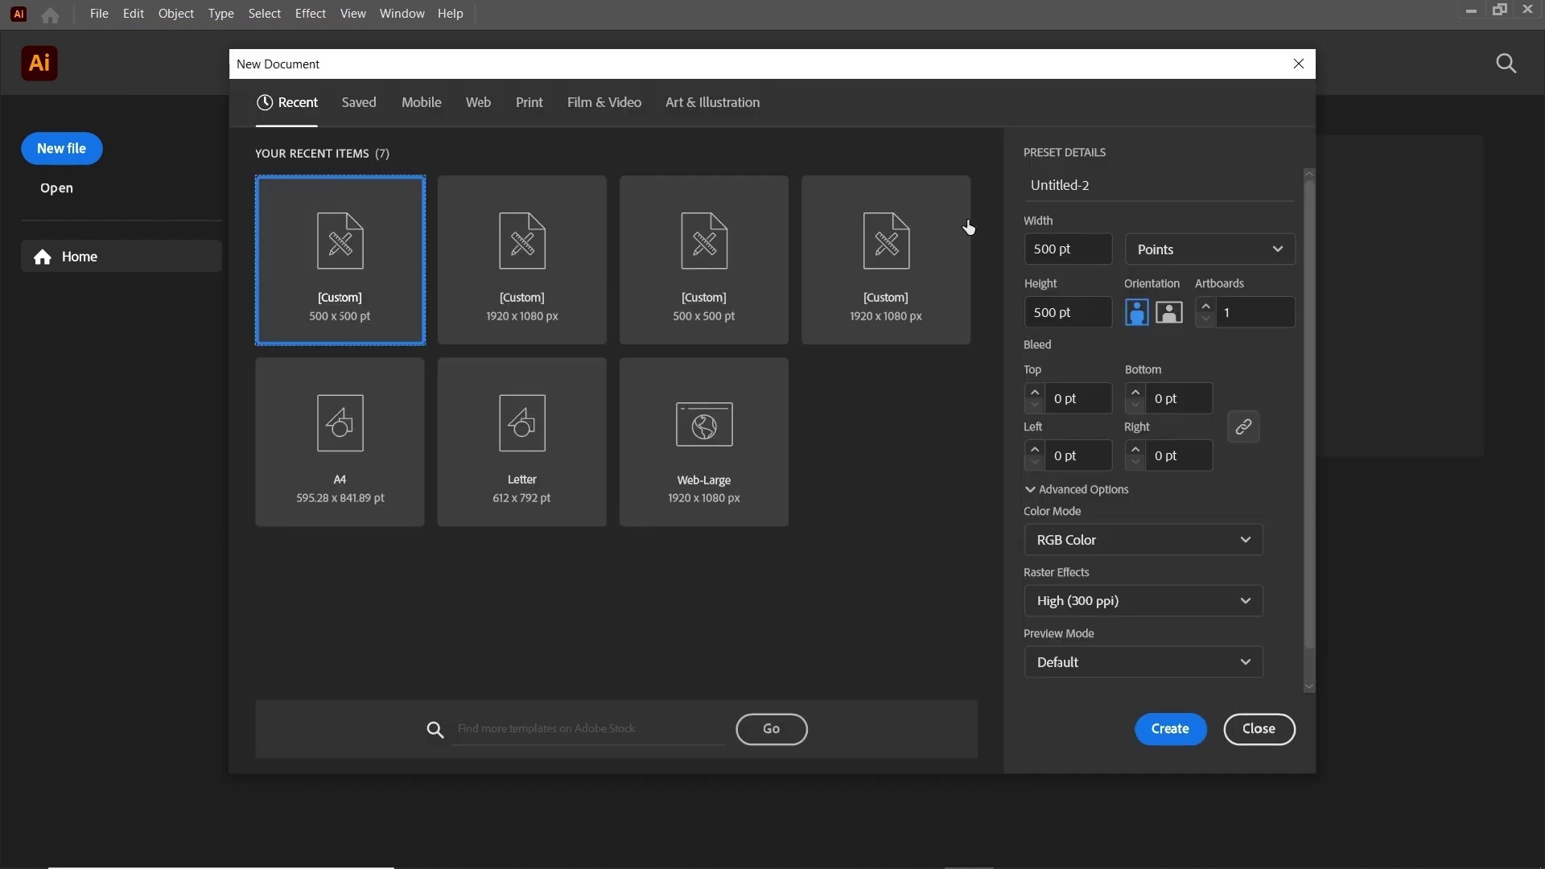
left_click(1184, 248)
left_click(1153, 287)
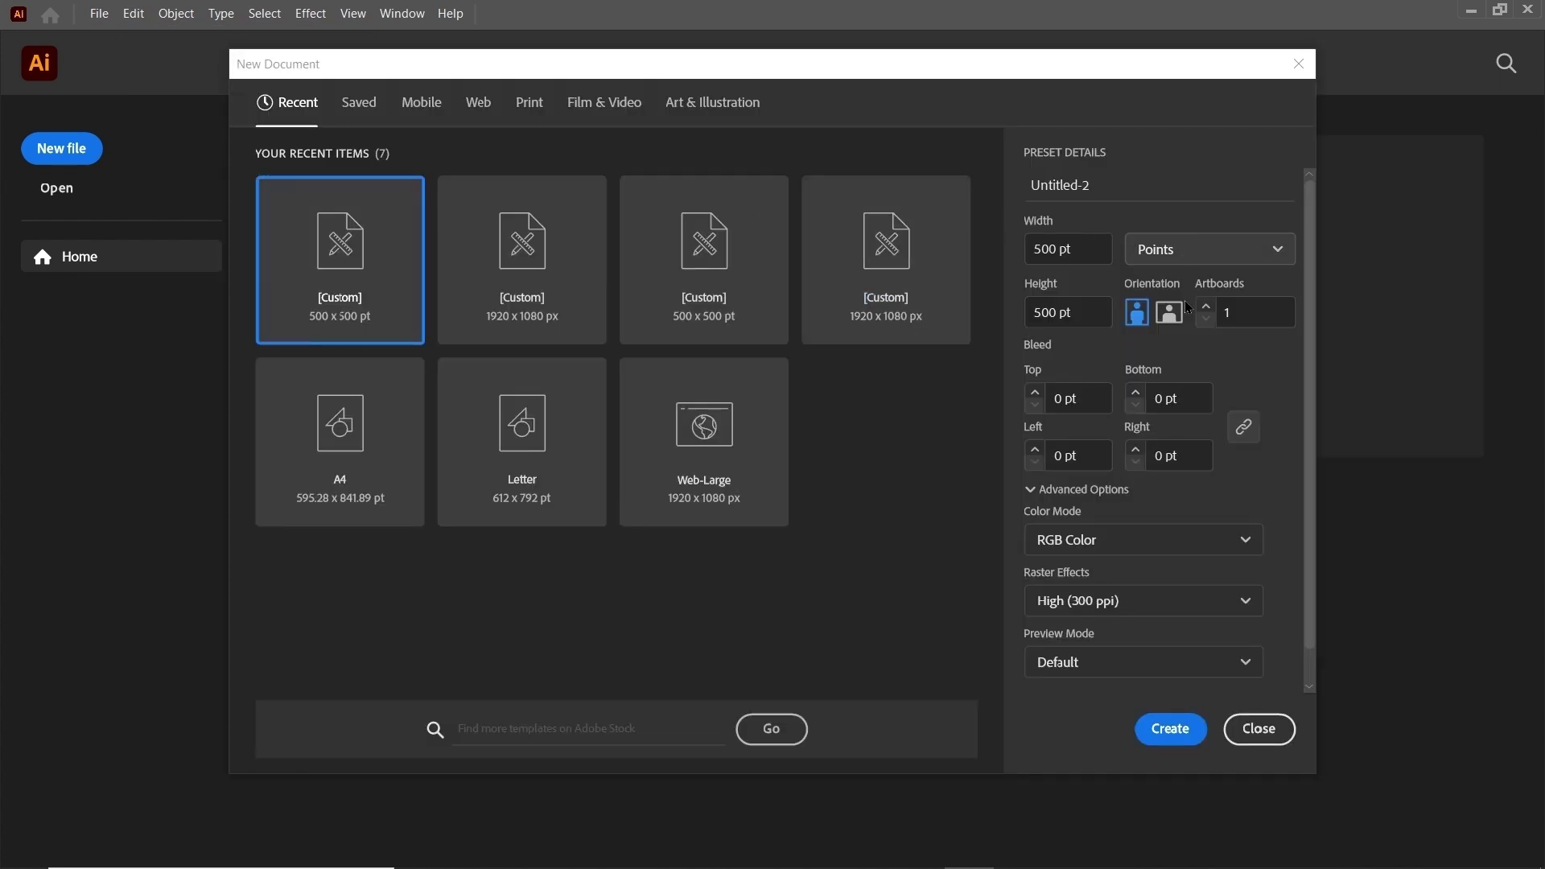
type("1920")
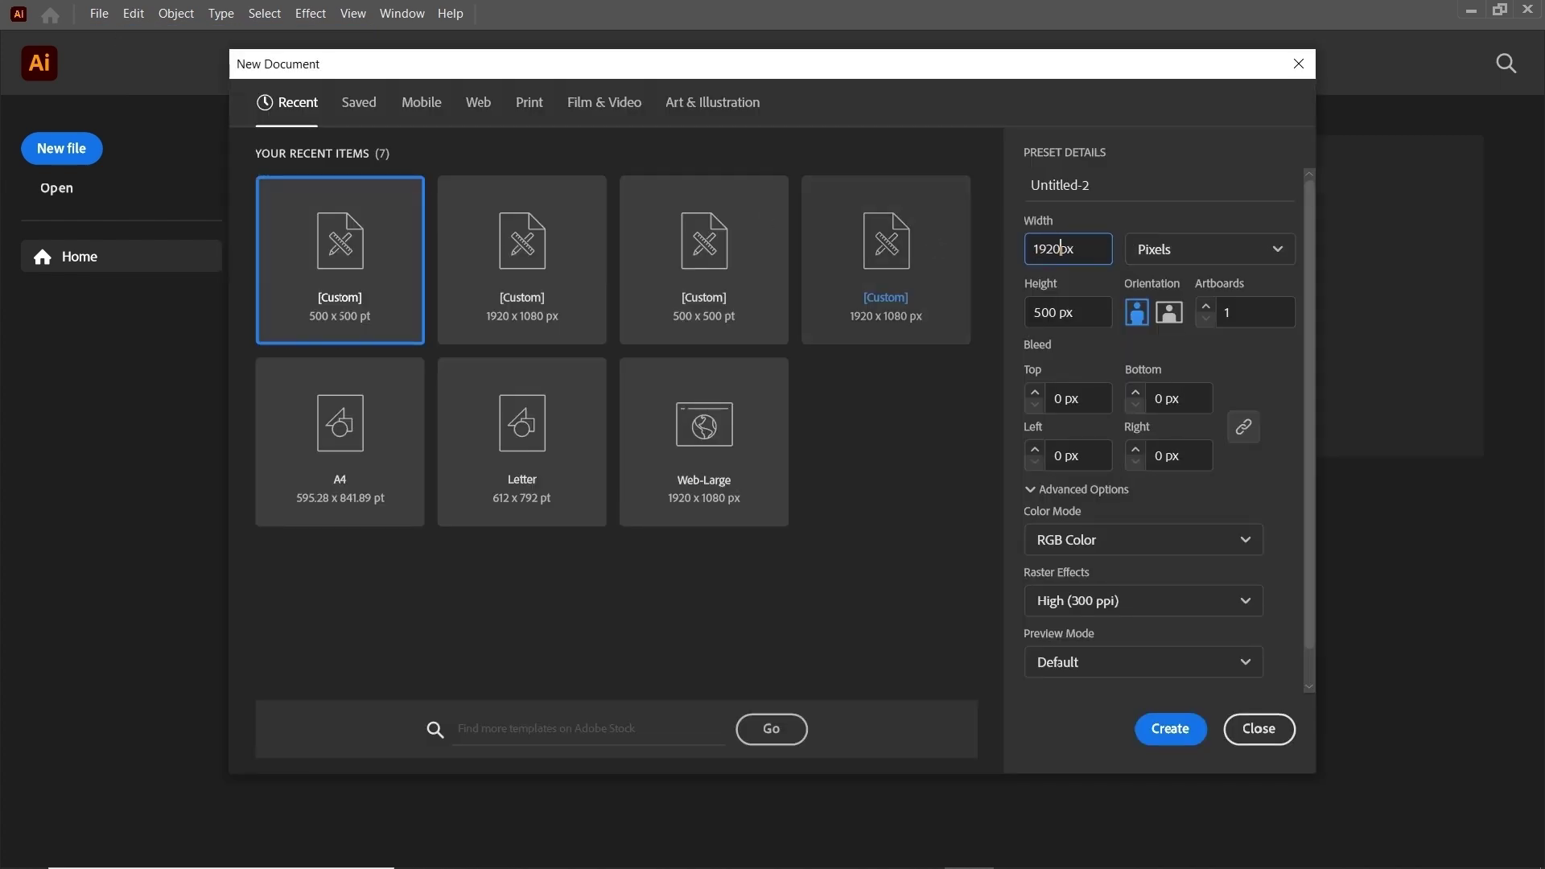
key("Tab")
type("1080")
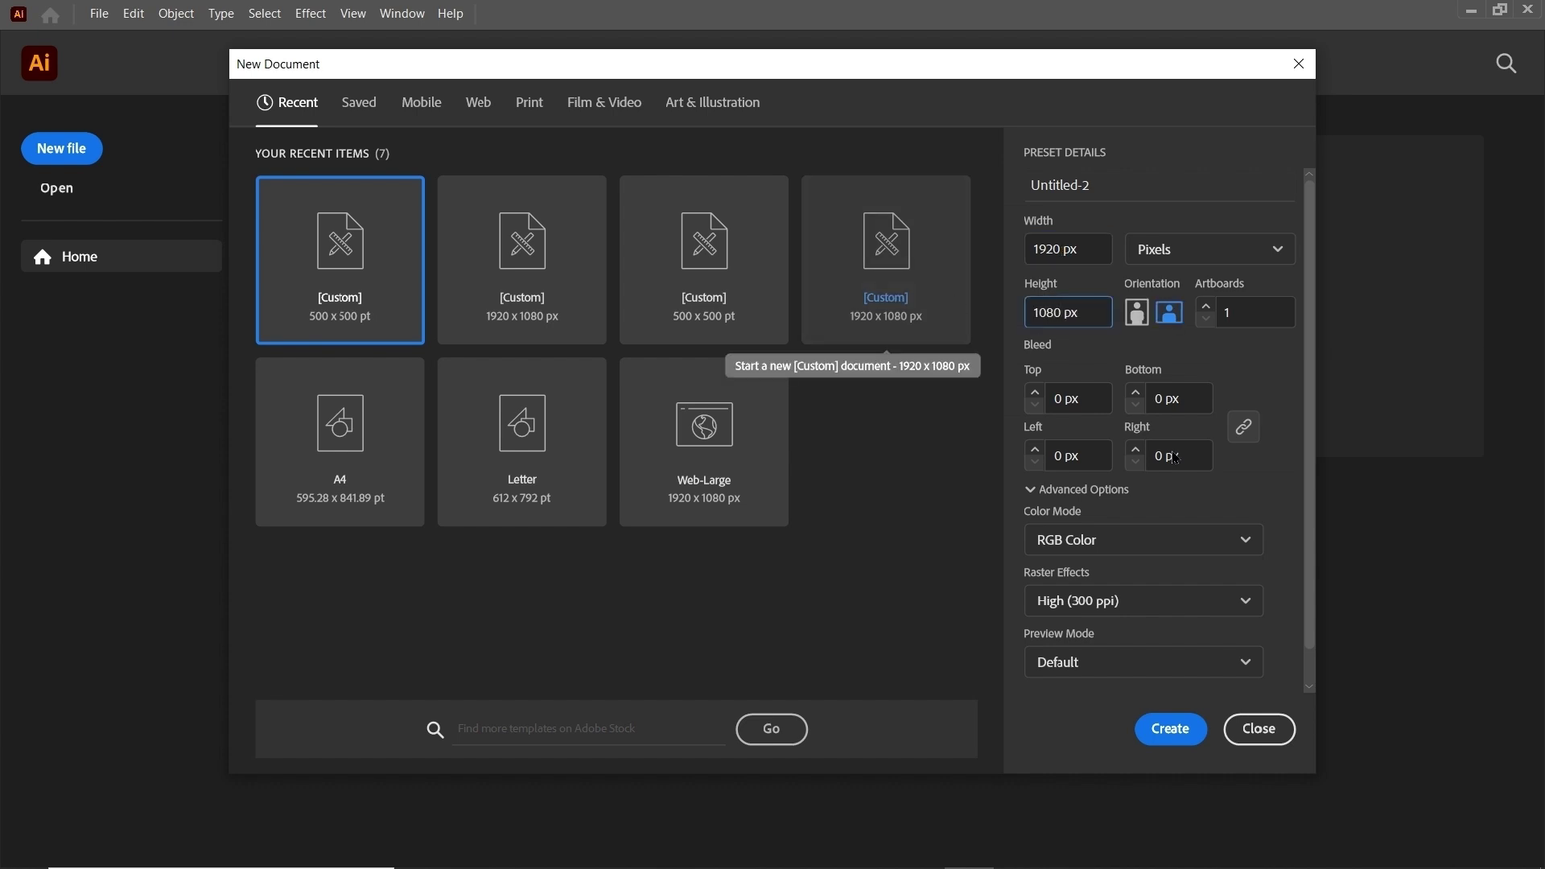
left_click(1162, 542)
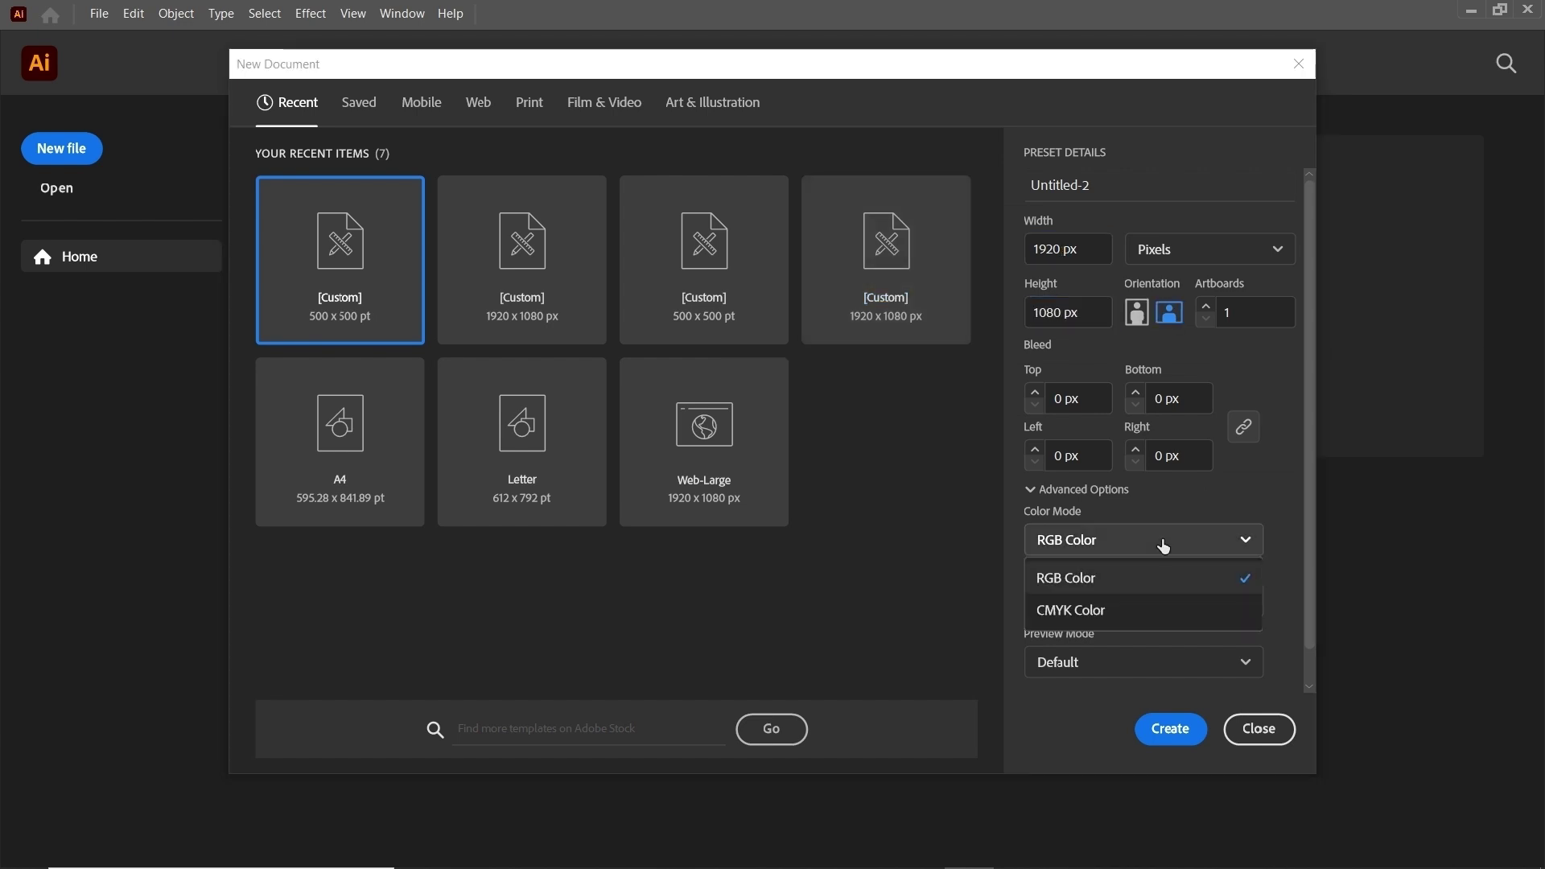
left_click(1149, 585)
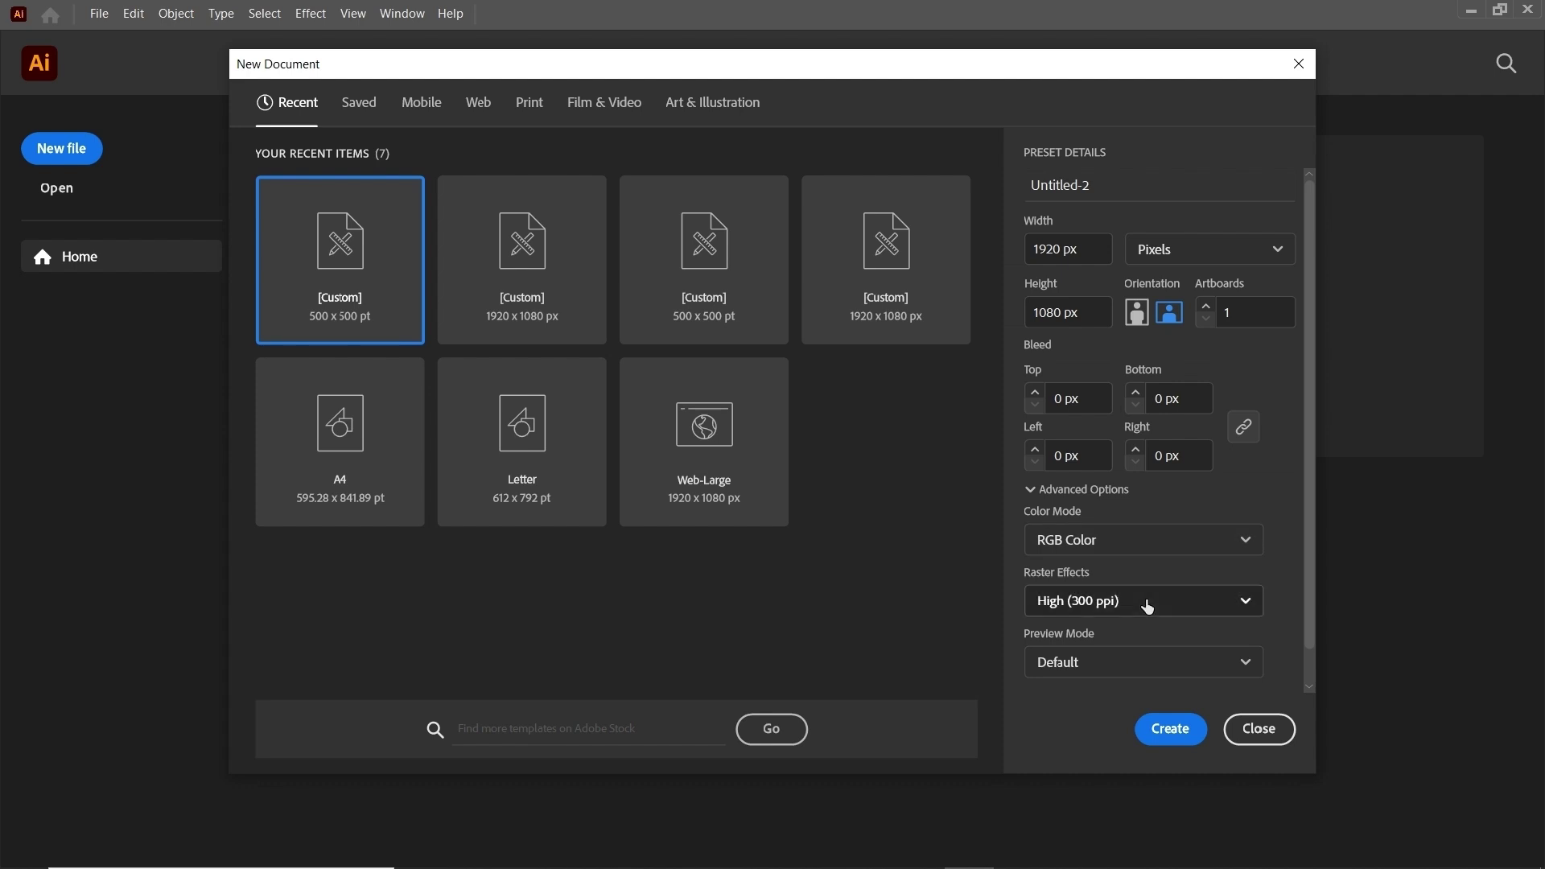
left_click(1185, 741)
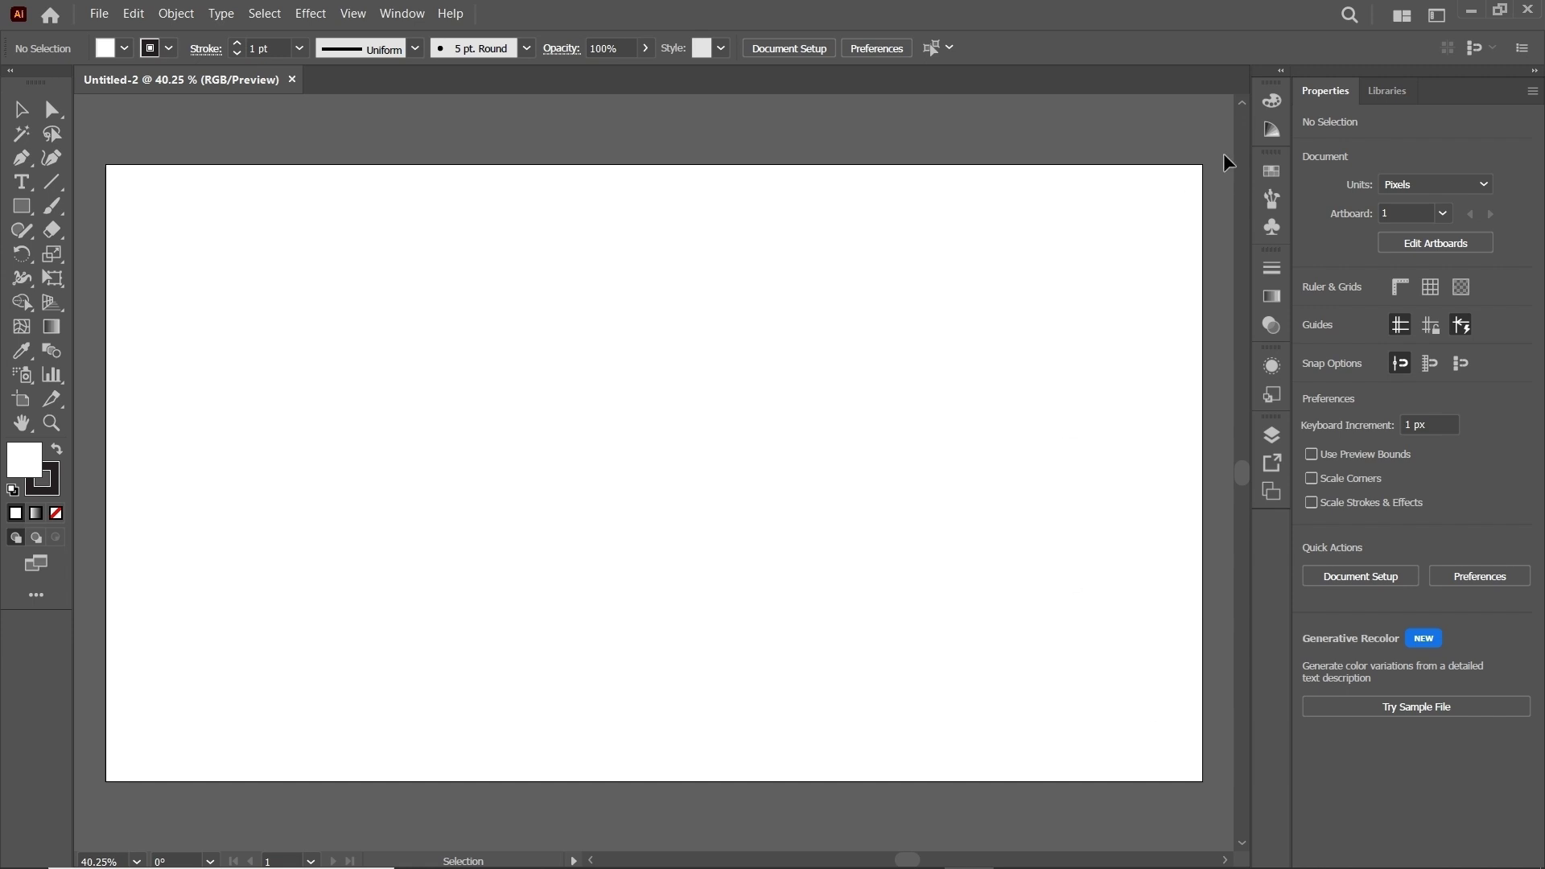
left_click(1437, 15)
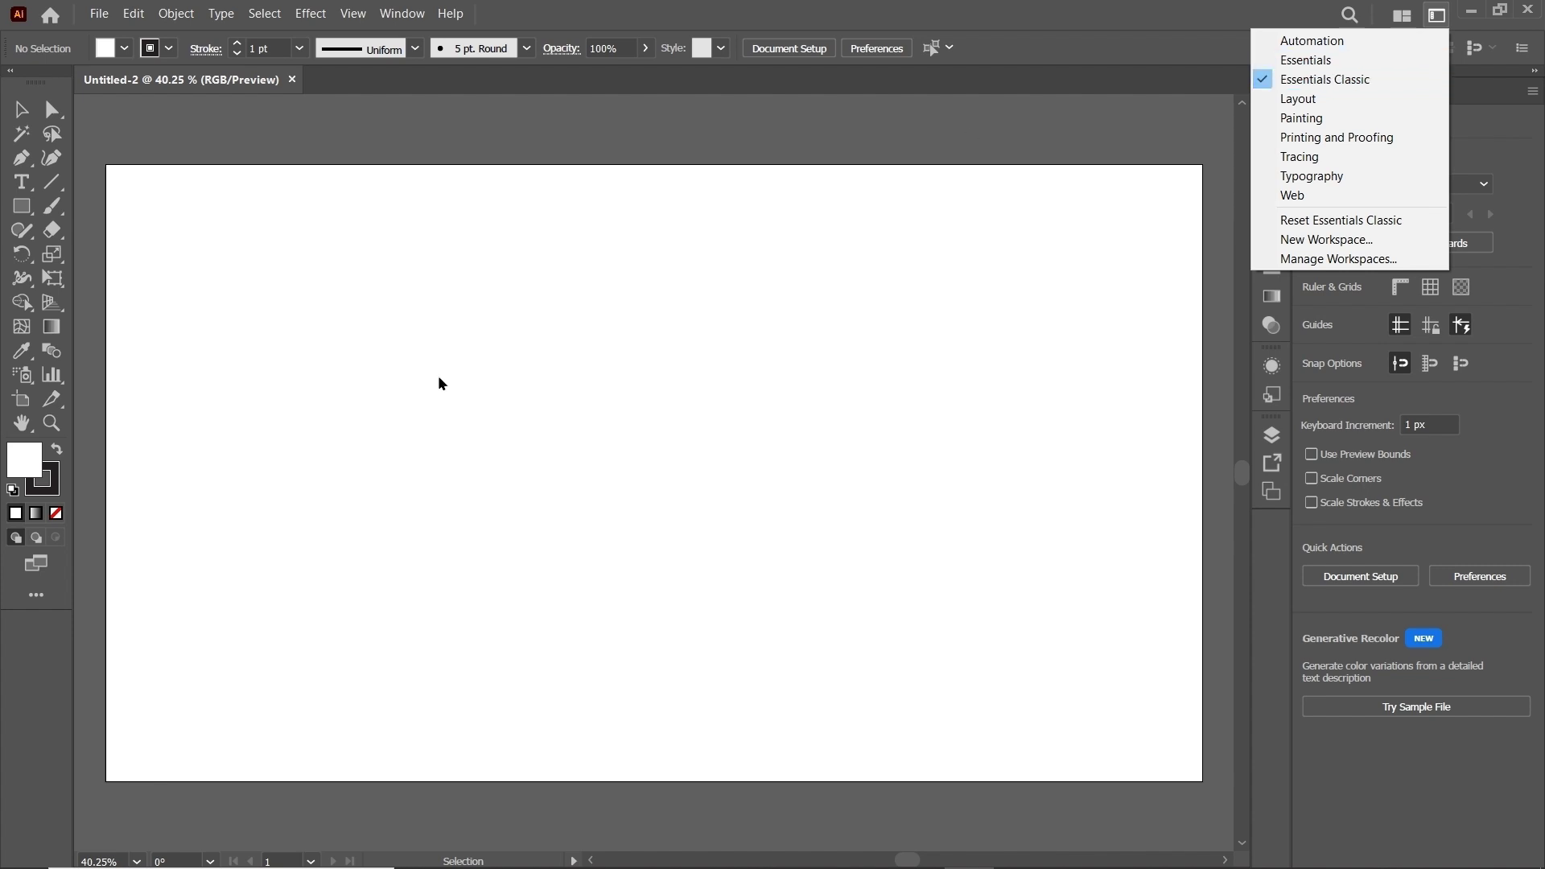
Step: Place the sketch image 01.jpg across the whole artboard and set its opacity to 20%
left_click(97, 15)
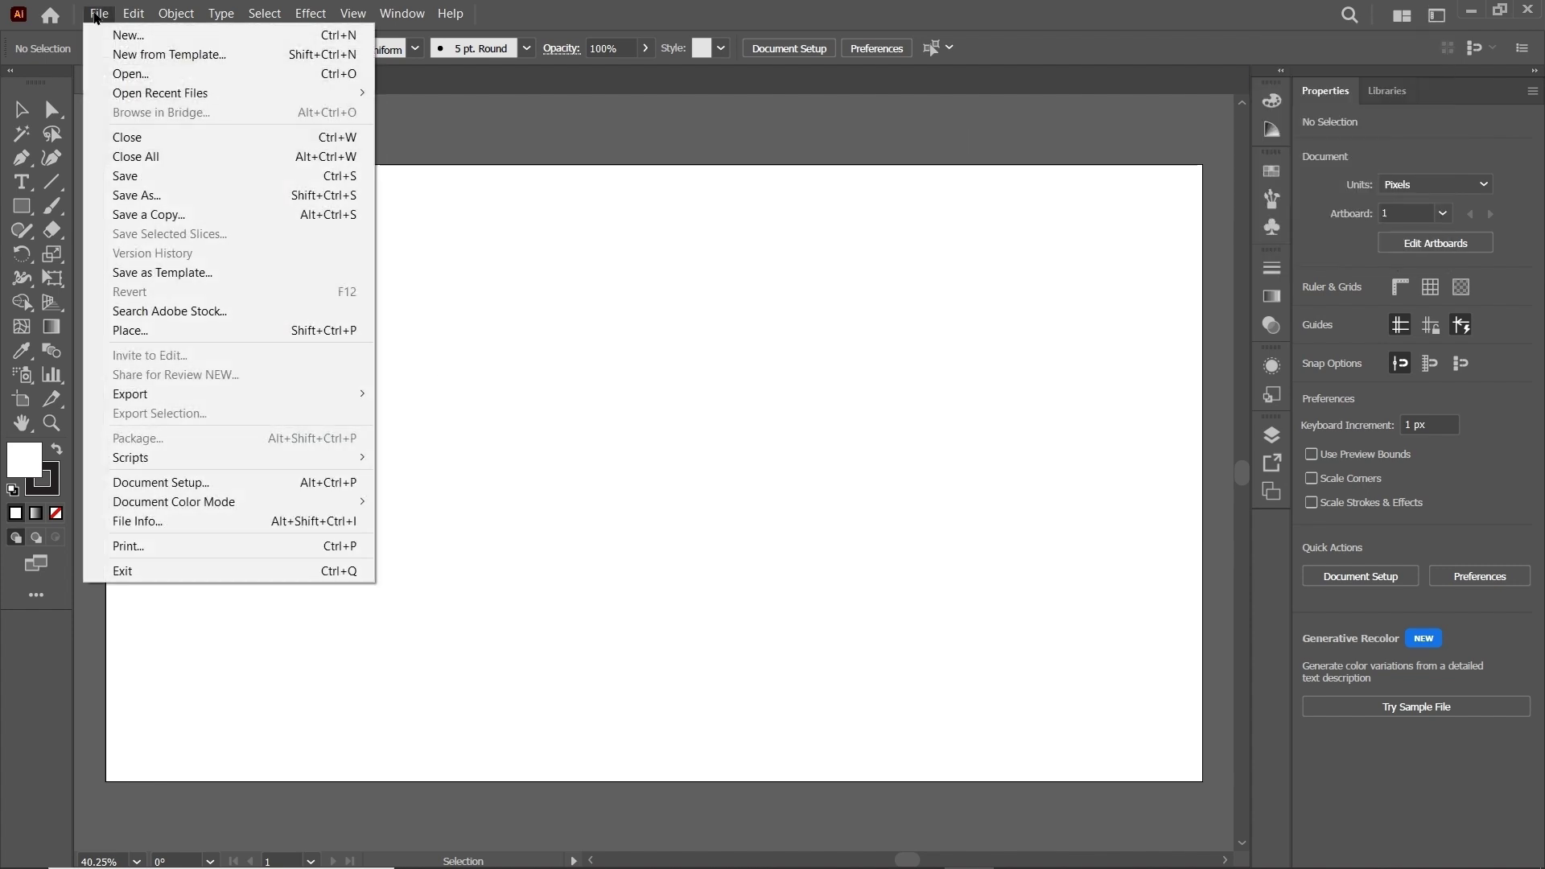
left_click(137, 331)
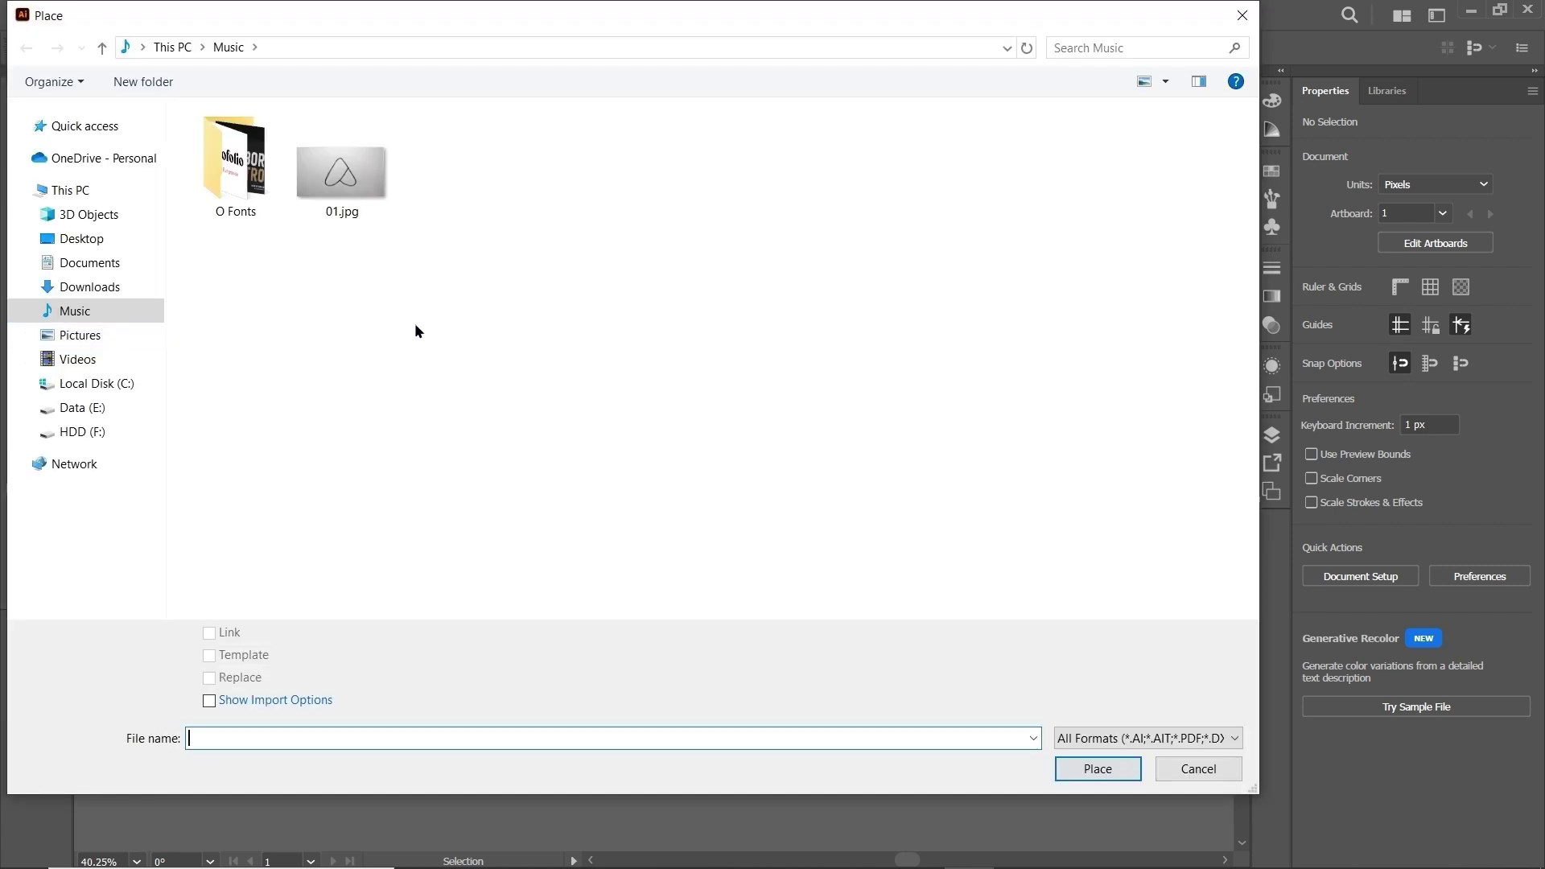
double_click(353, 200)
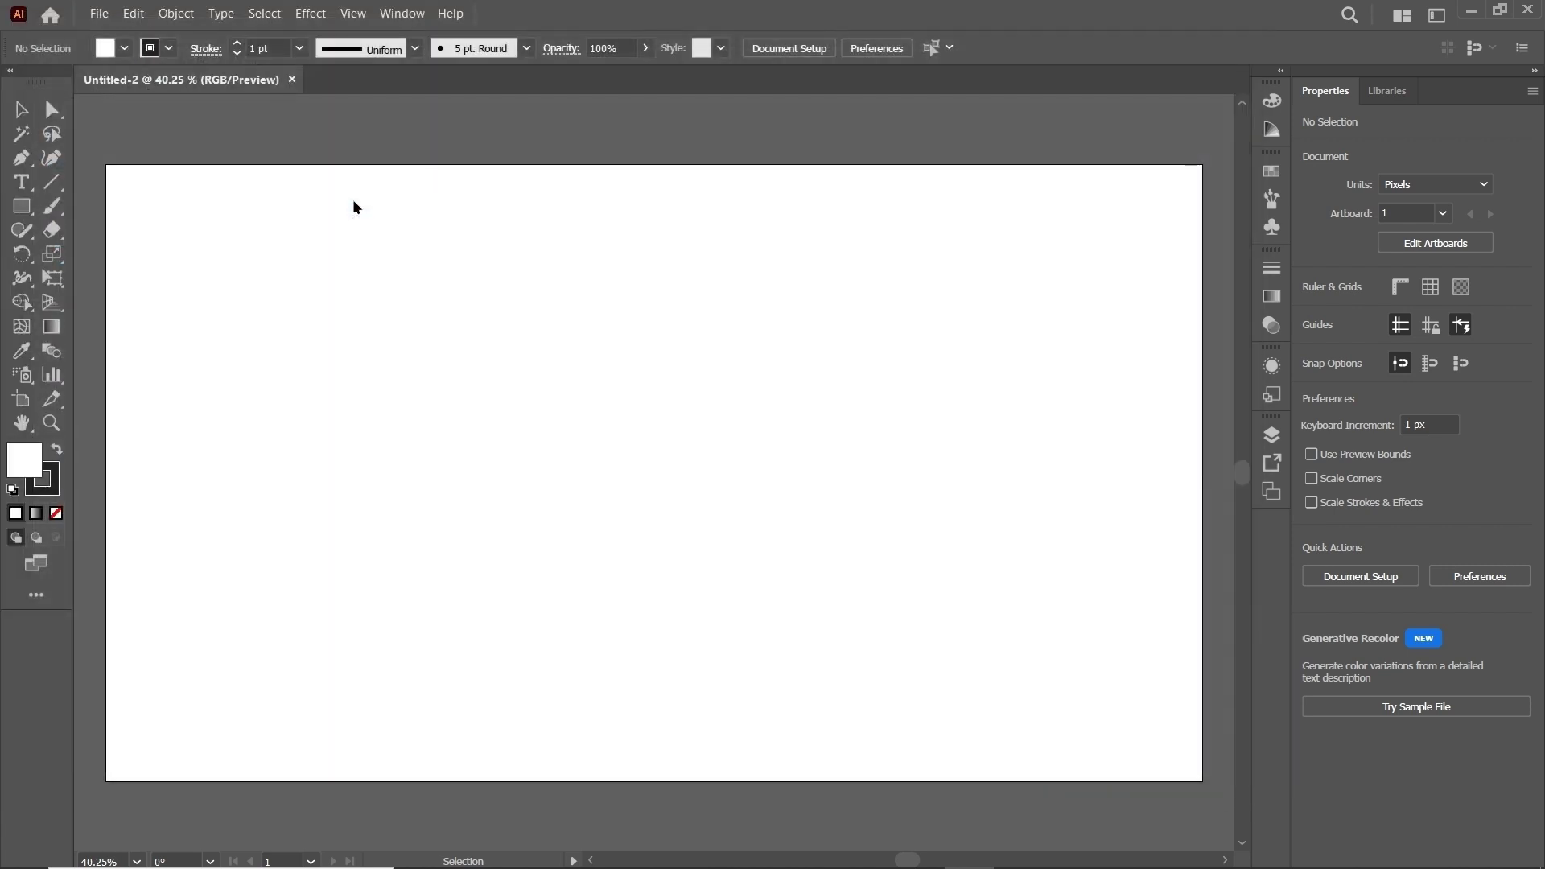
left_click_drag(117, 172, 1203, 781)
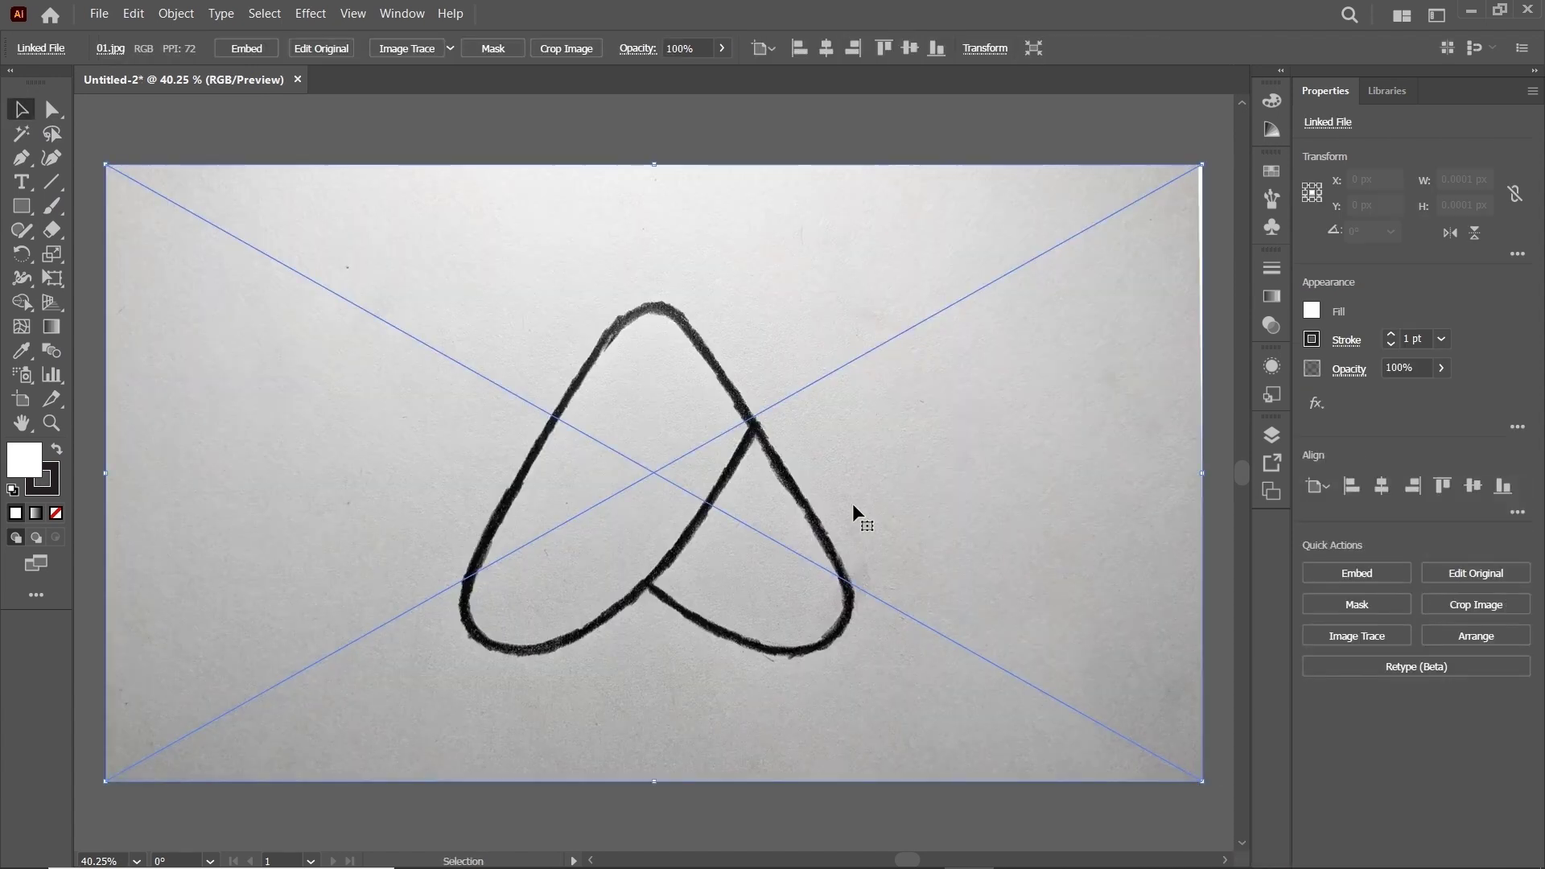
left_click(1416, 367)
type("20")
key("Return")
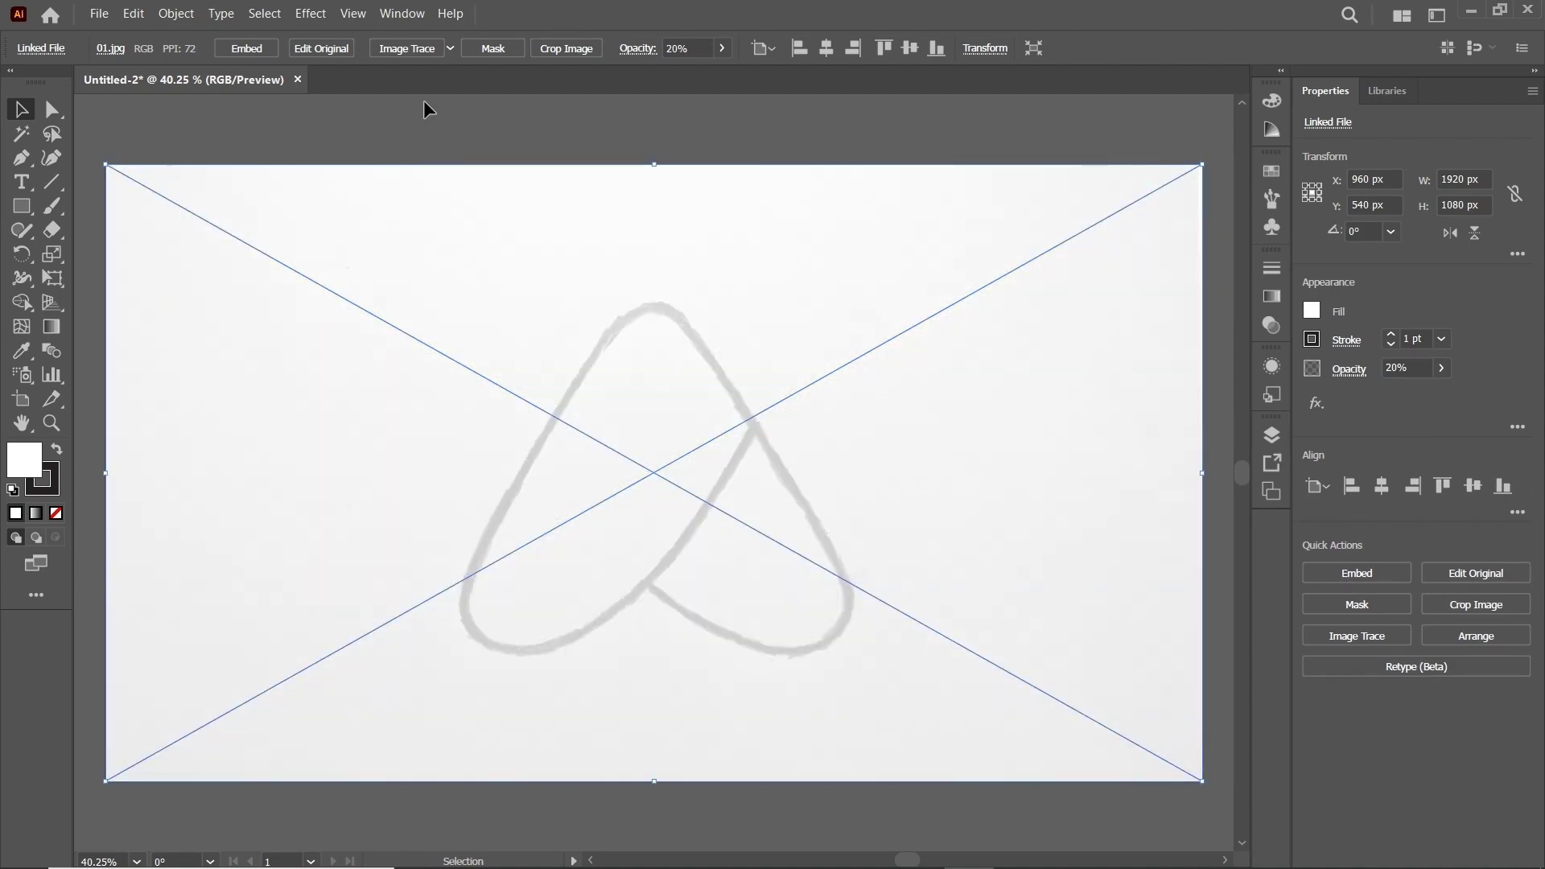
Step: Lock the linked sketch image inside Layer 1
left_click(402, 13)
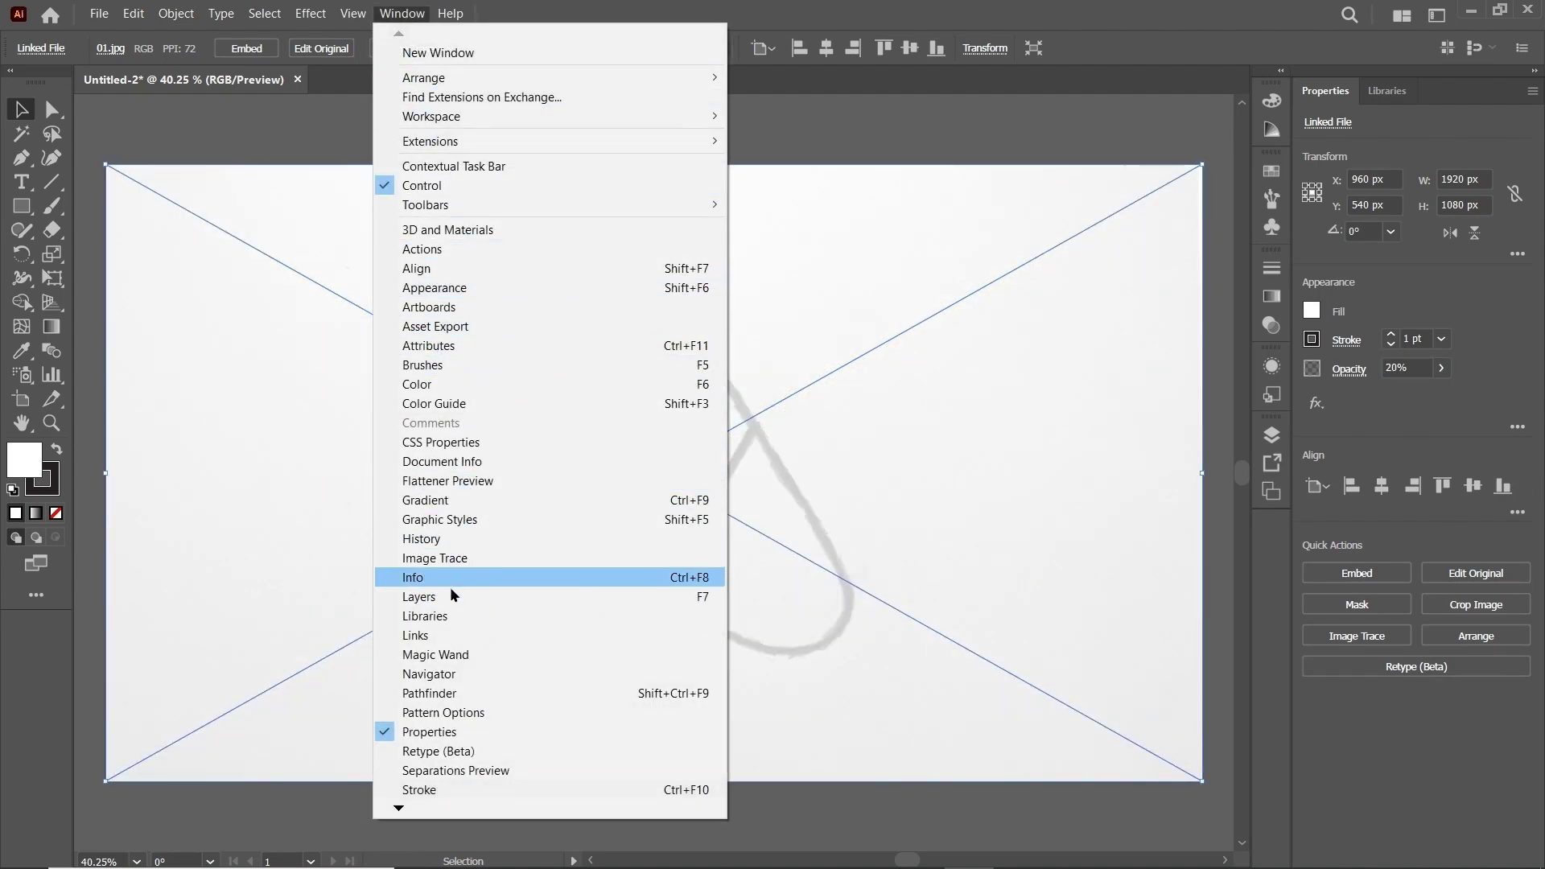
left_click(450, 593)
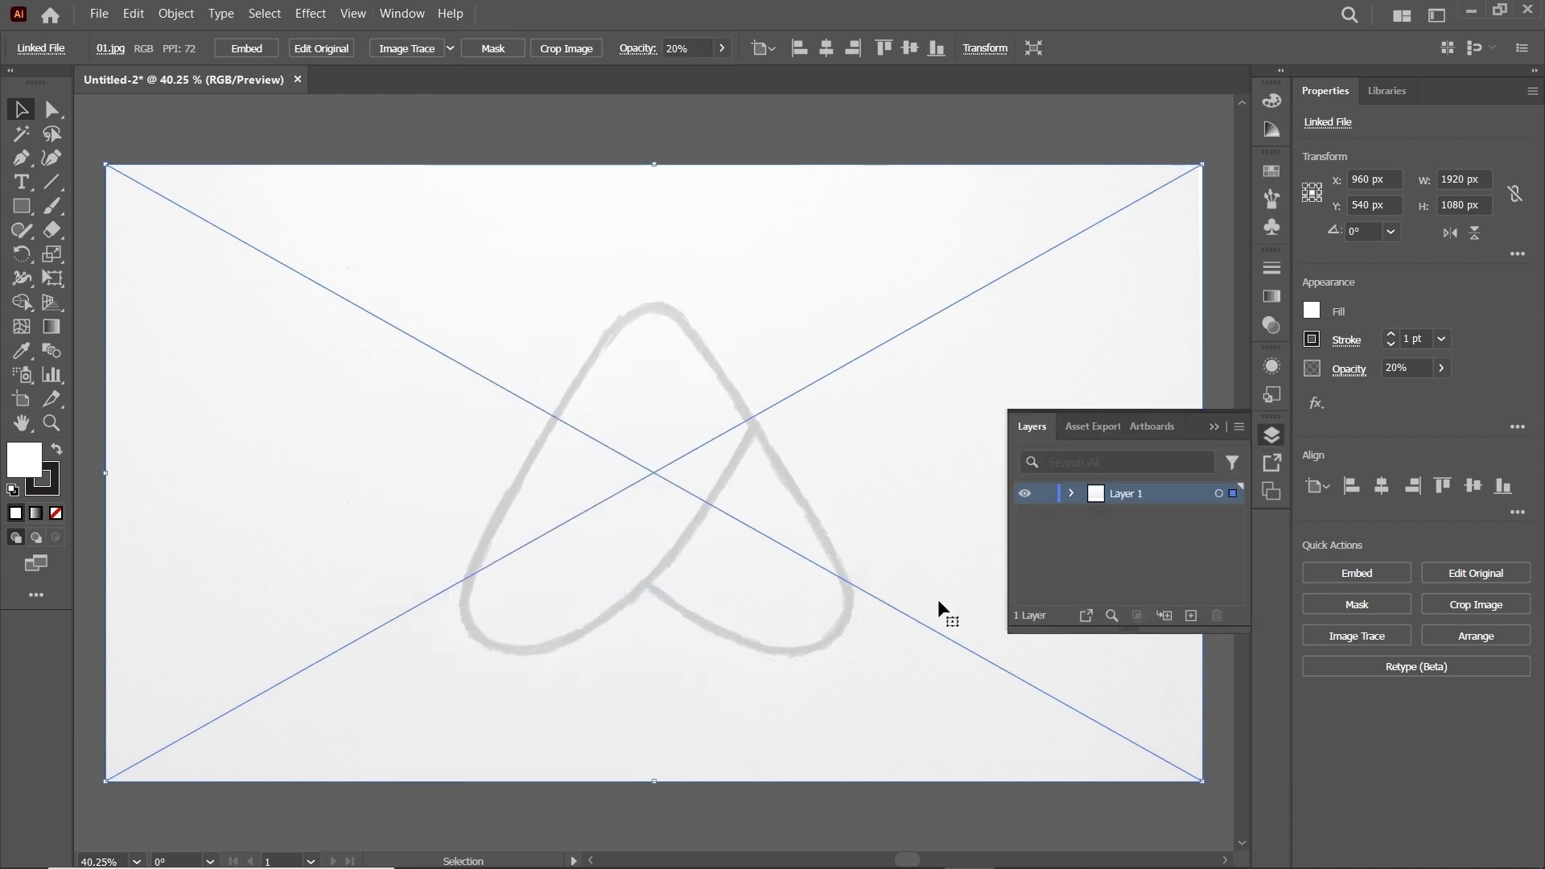
left_click(1071, 494)
left_click(1044, 516)
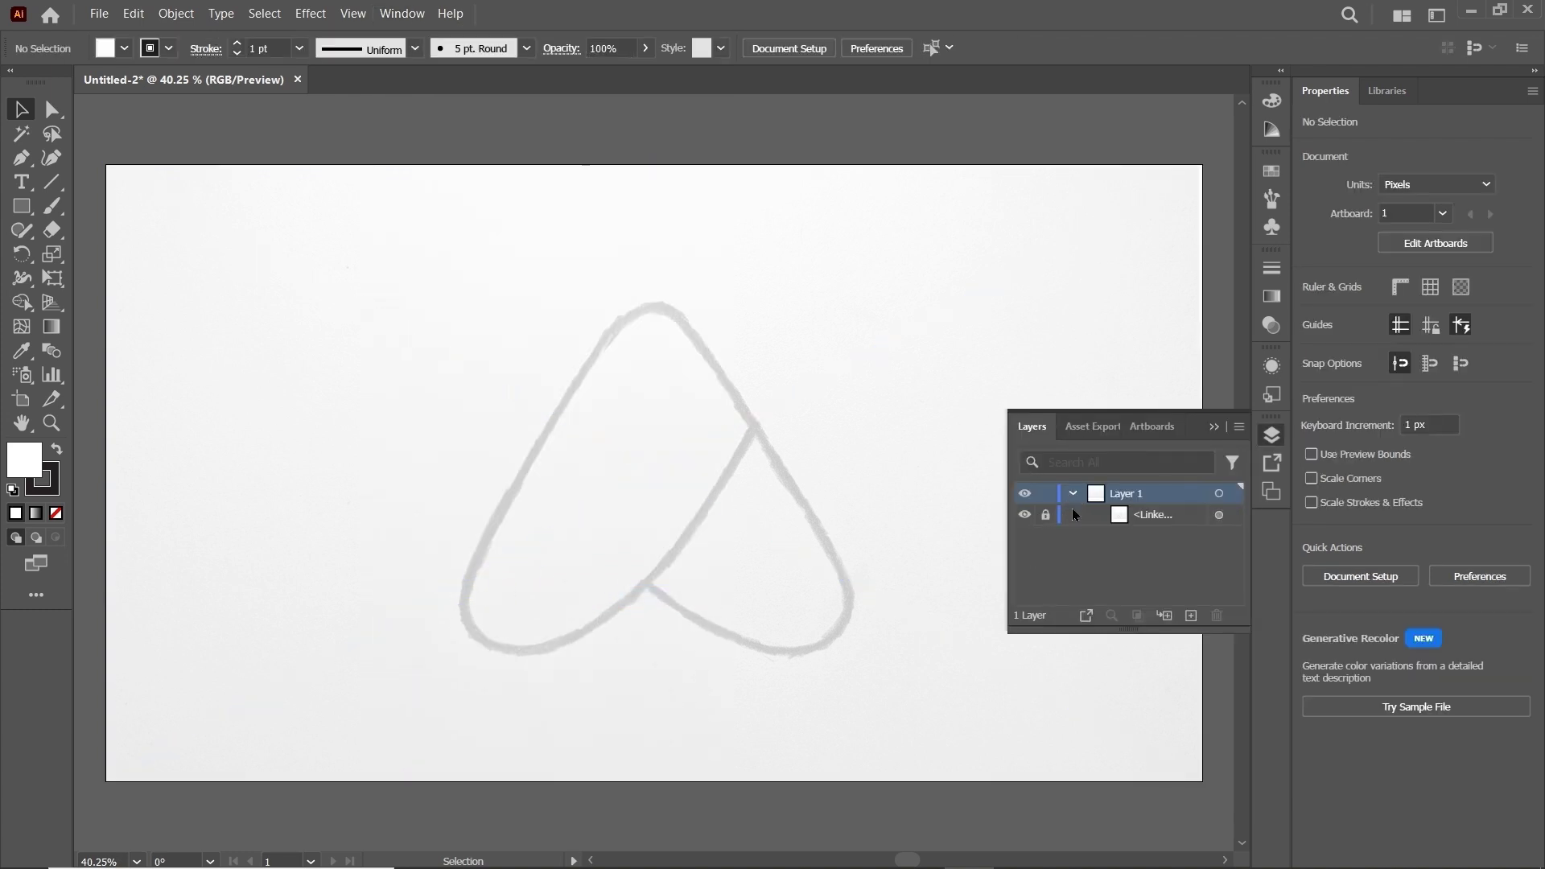
left_click(1213, 425)
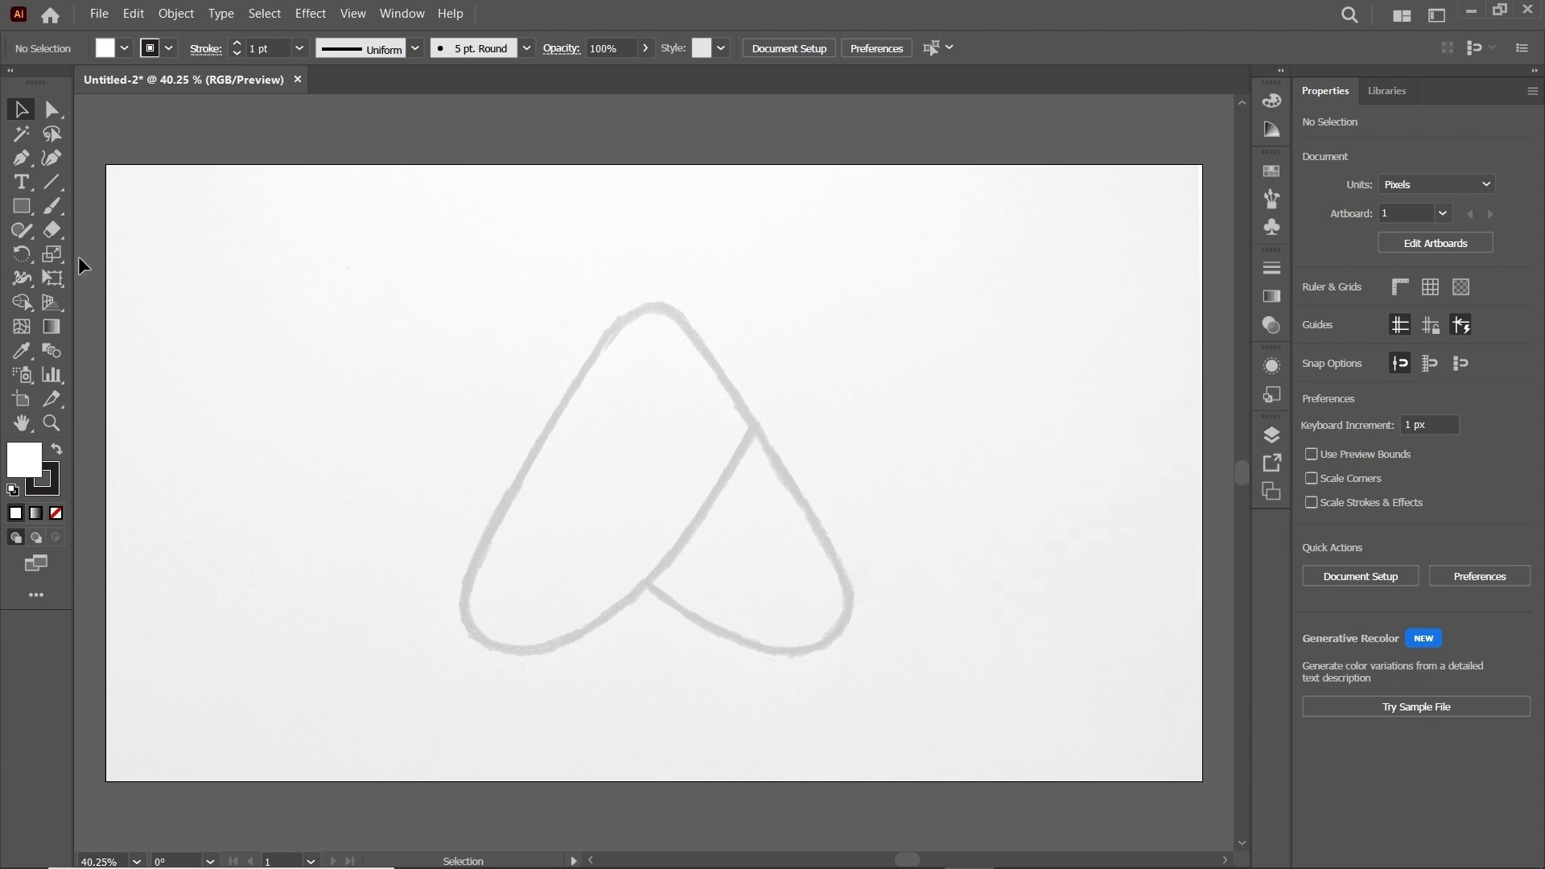
Step: Create a three-sided polygon with a radius of 100 px on the artboard
left_click(21, 206)
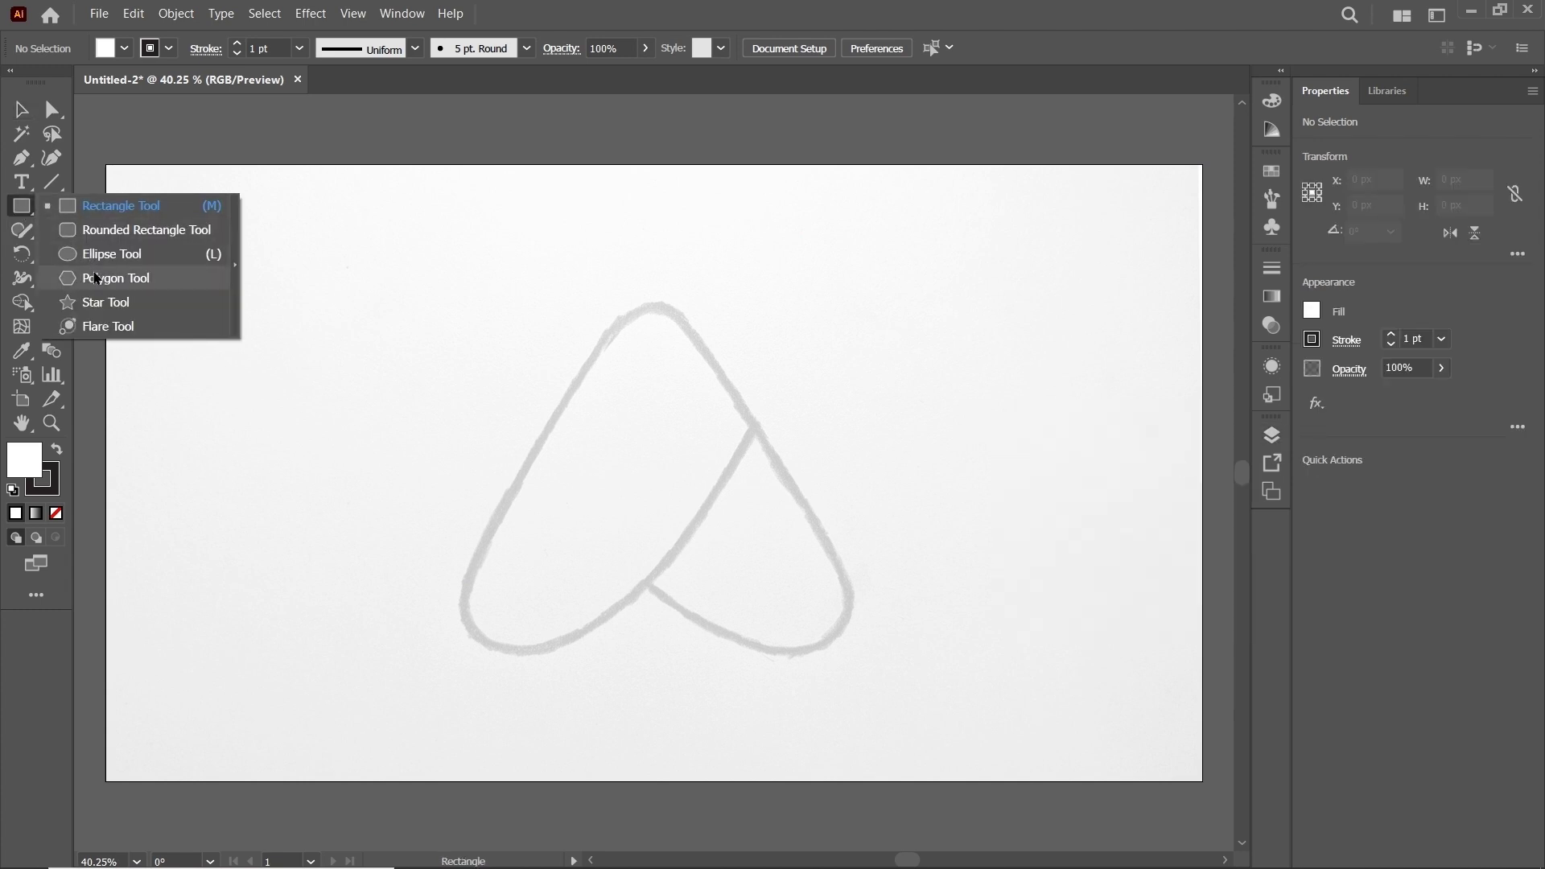
key("Escape")
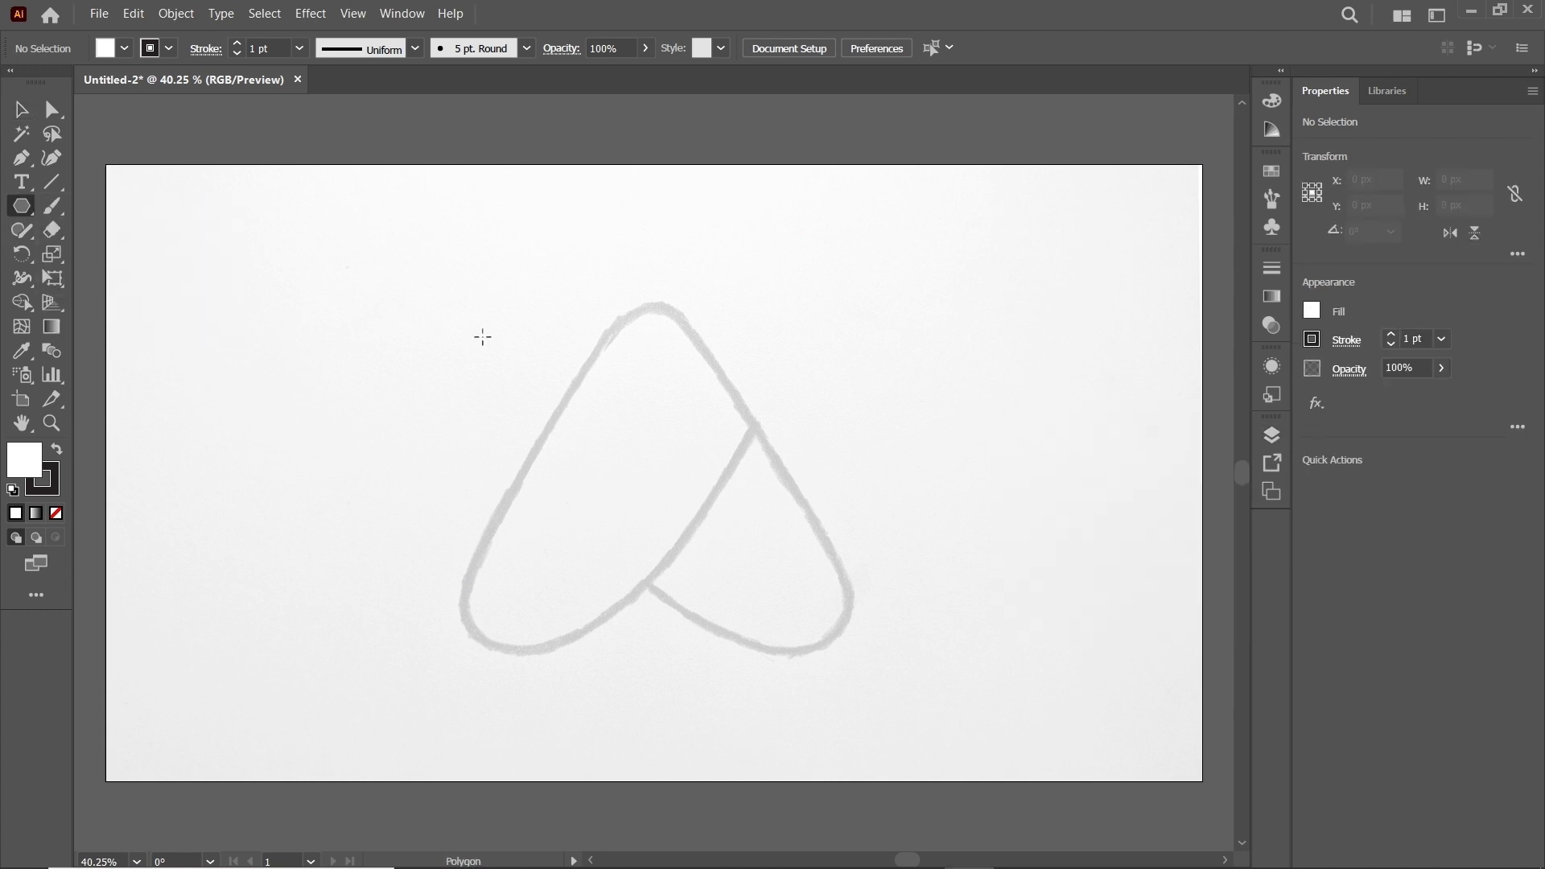
left_click(483, 337)
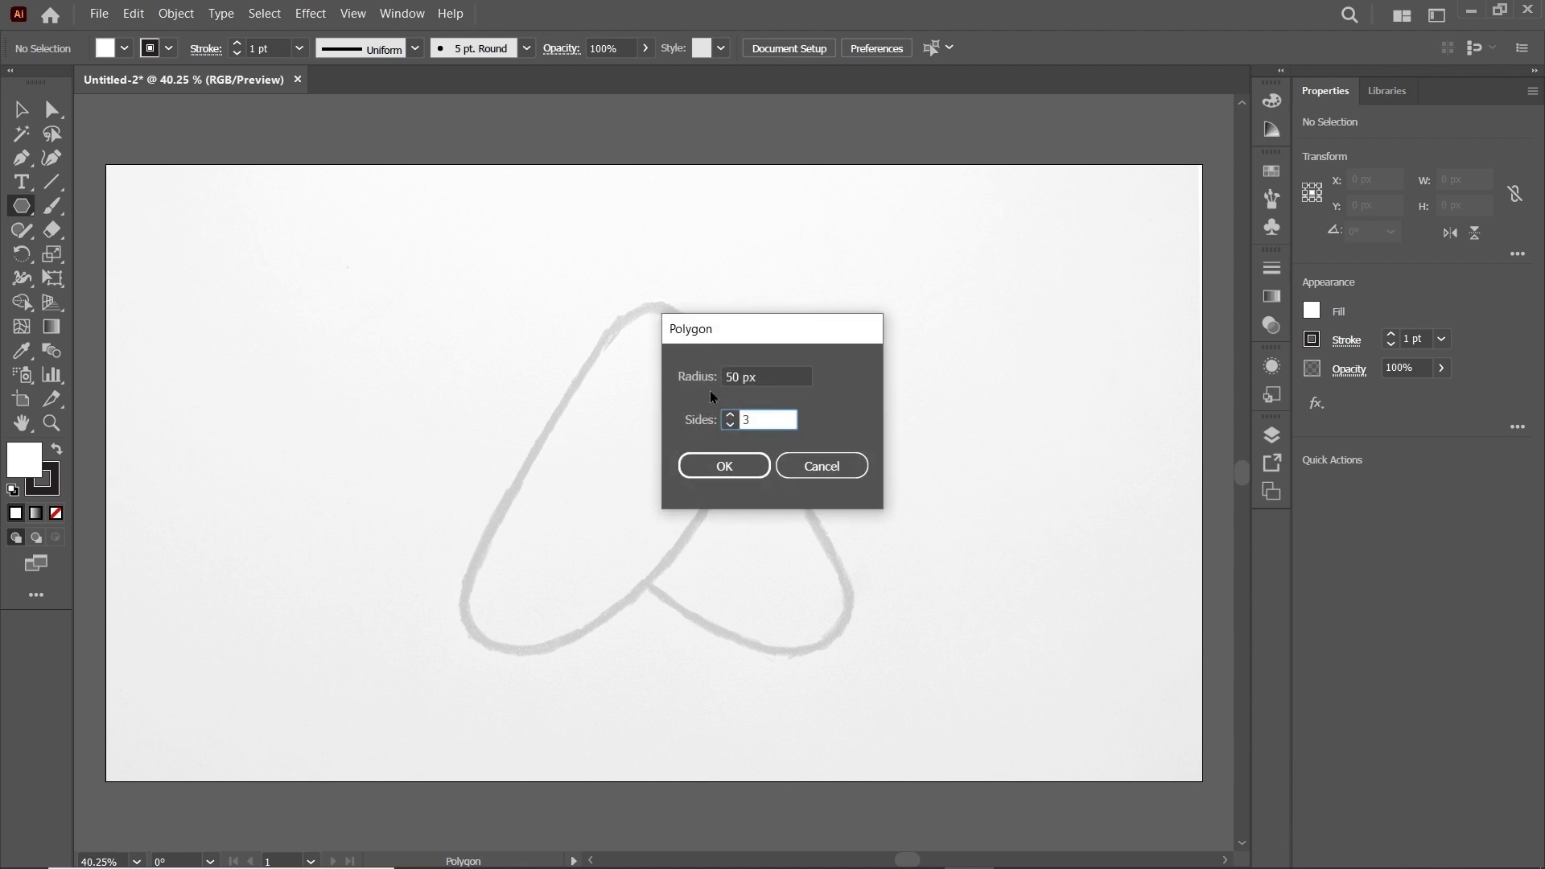
left_click(731, 379)
type("100")
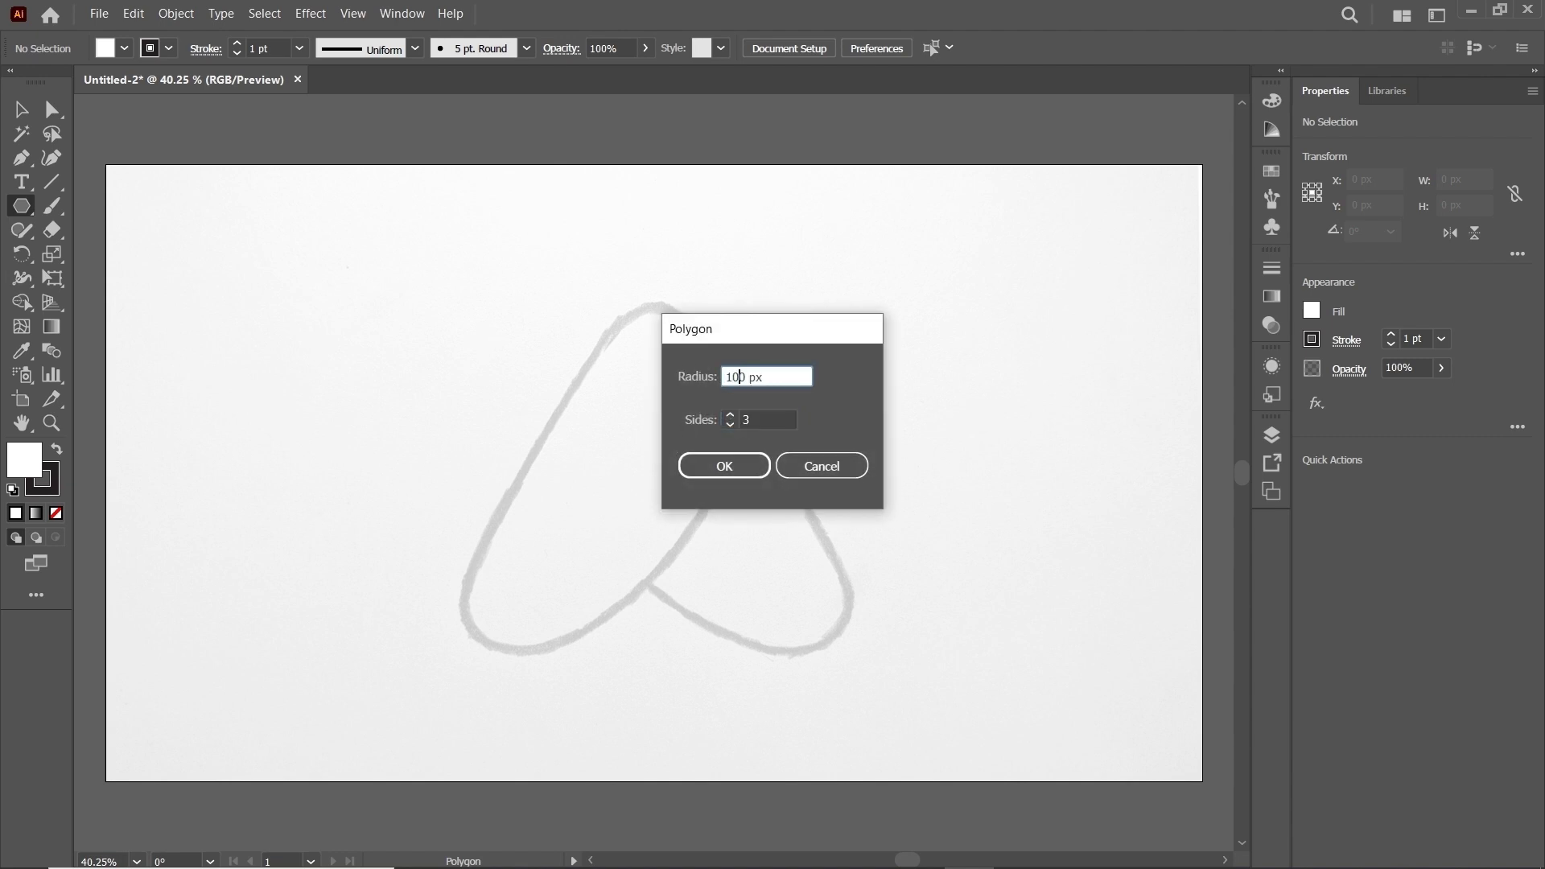
left_click(724, 465)
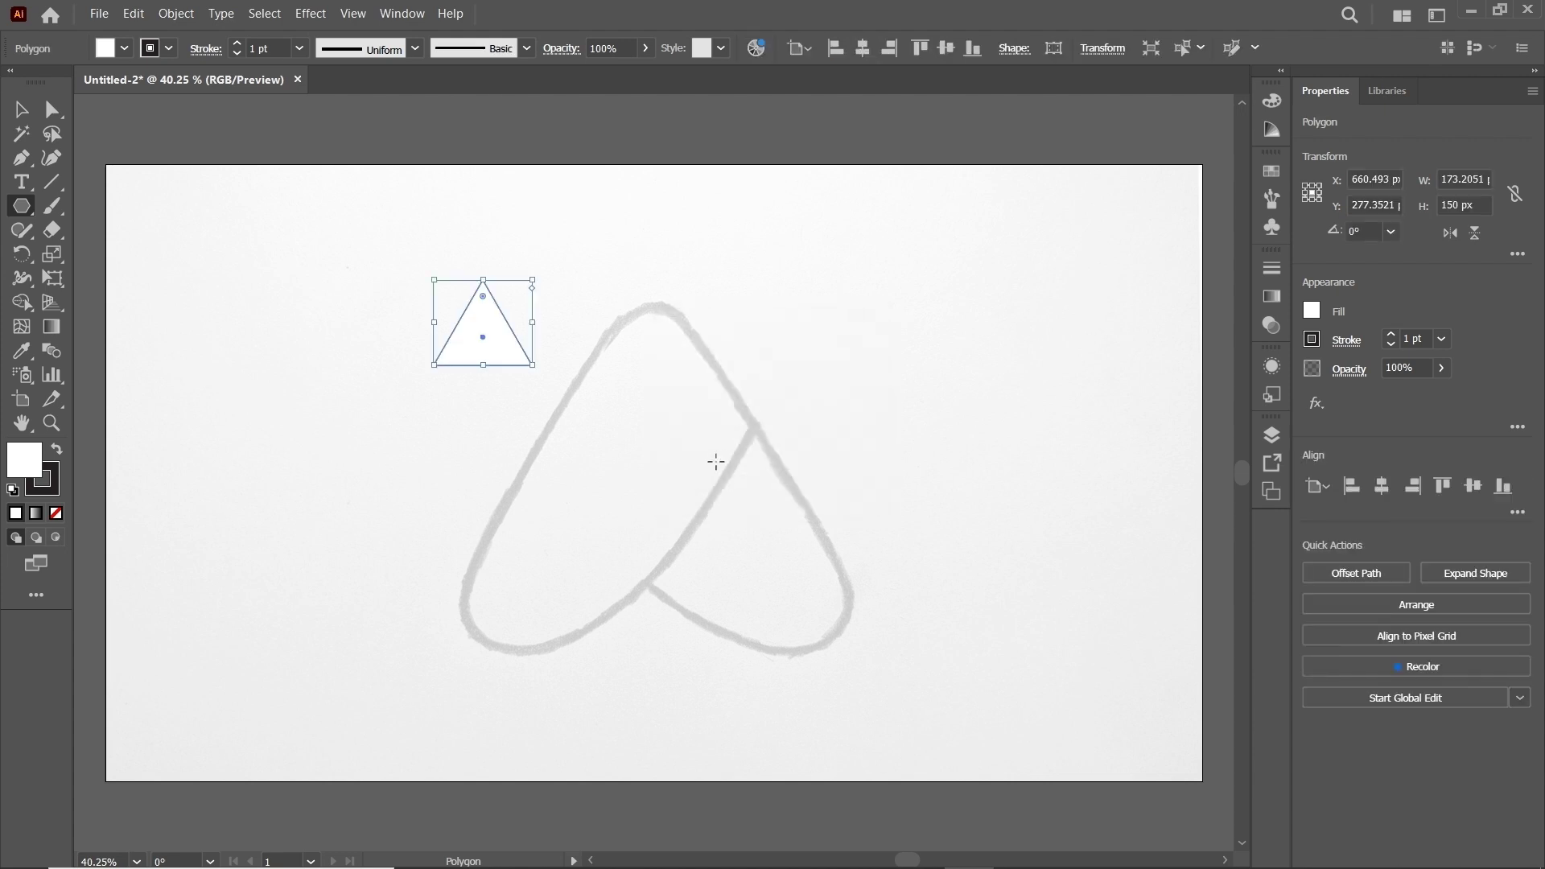
Step: Remove the triangle's fill and give it a dark red 4 pt stroke
left_click(128, 51)
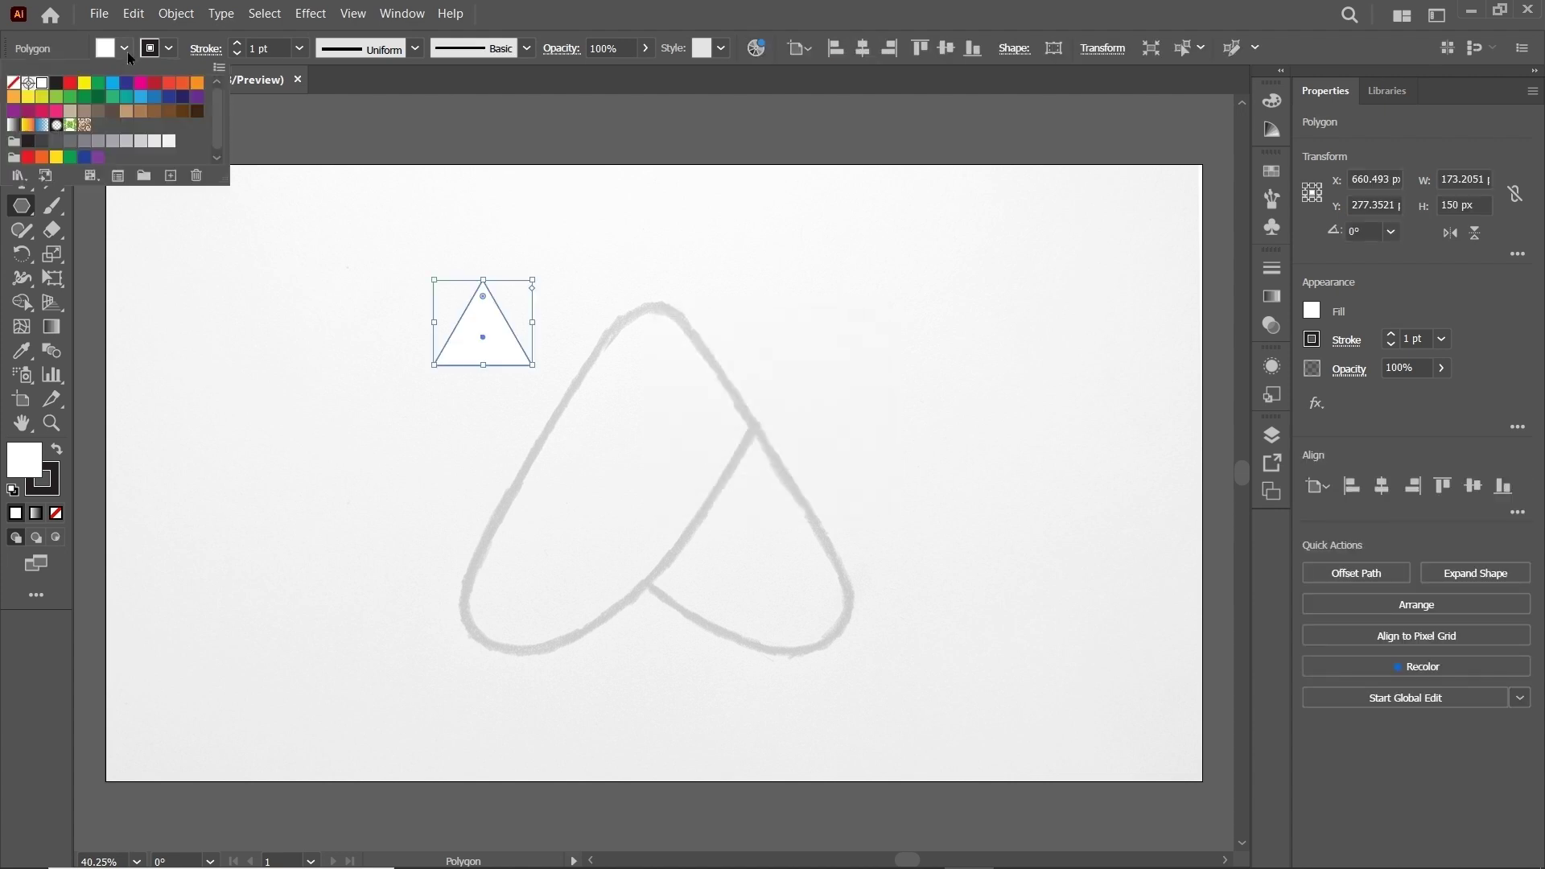
left_click(14, 83)
left_click(170, 49)
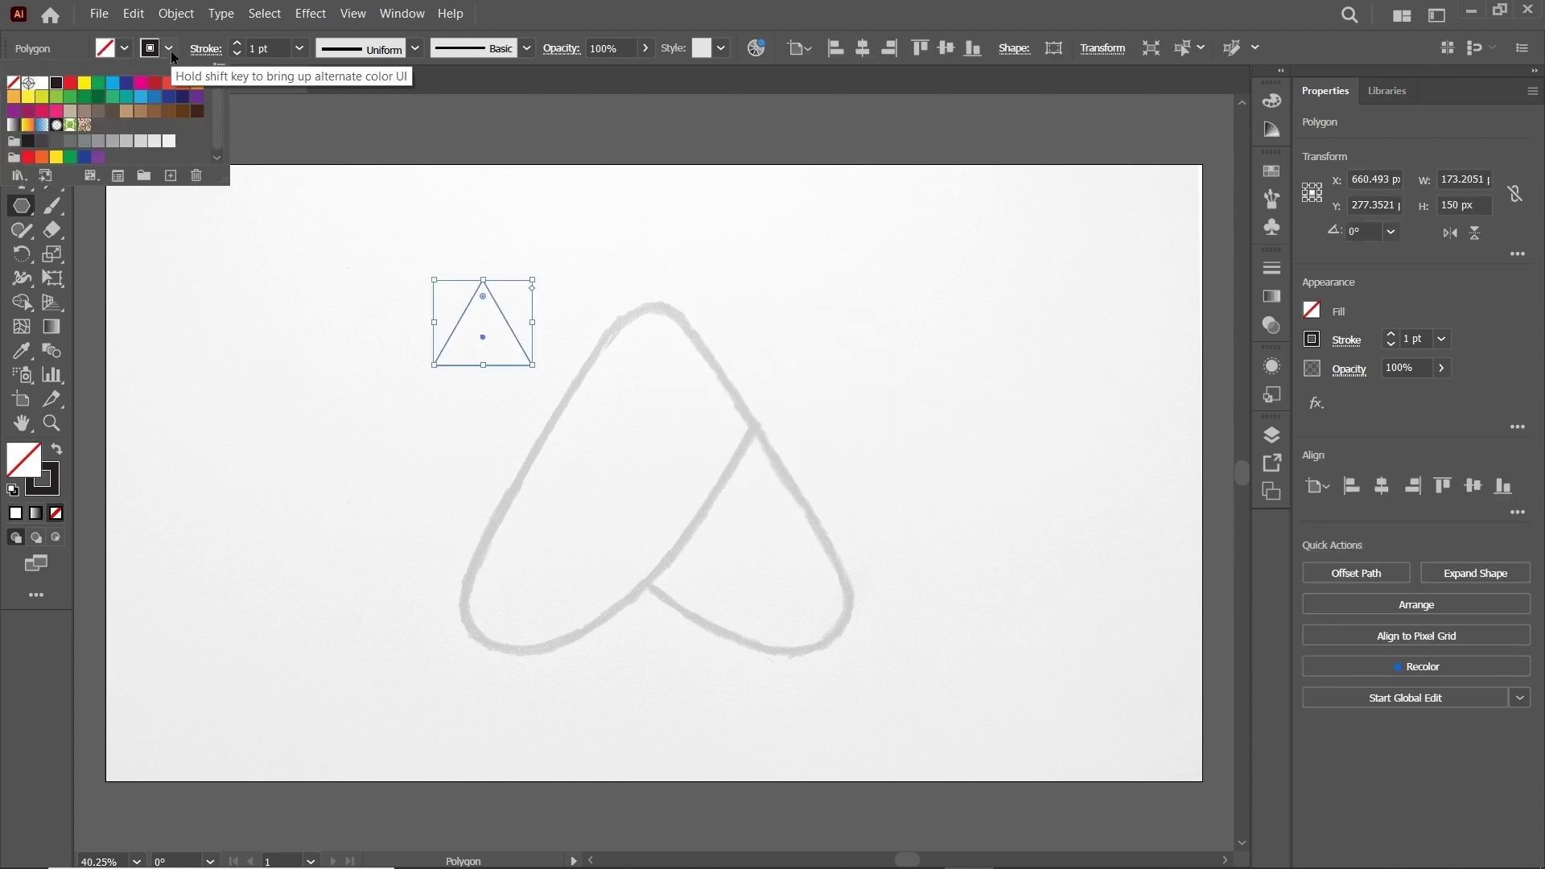
left_click(154, 82)
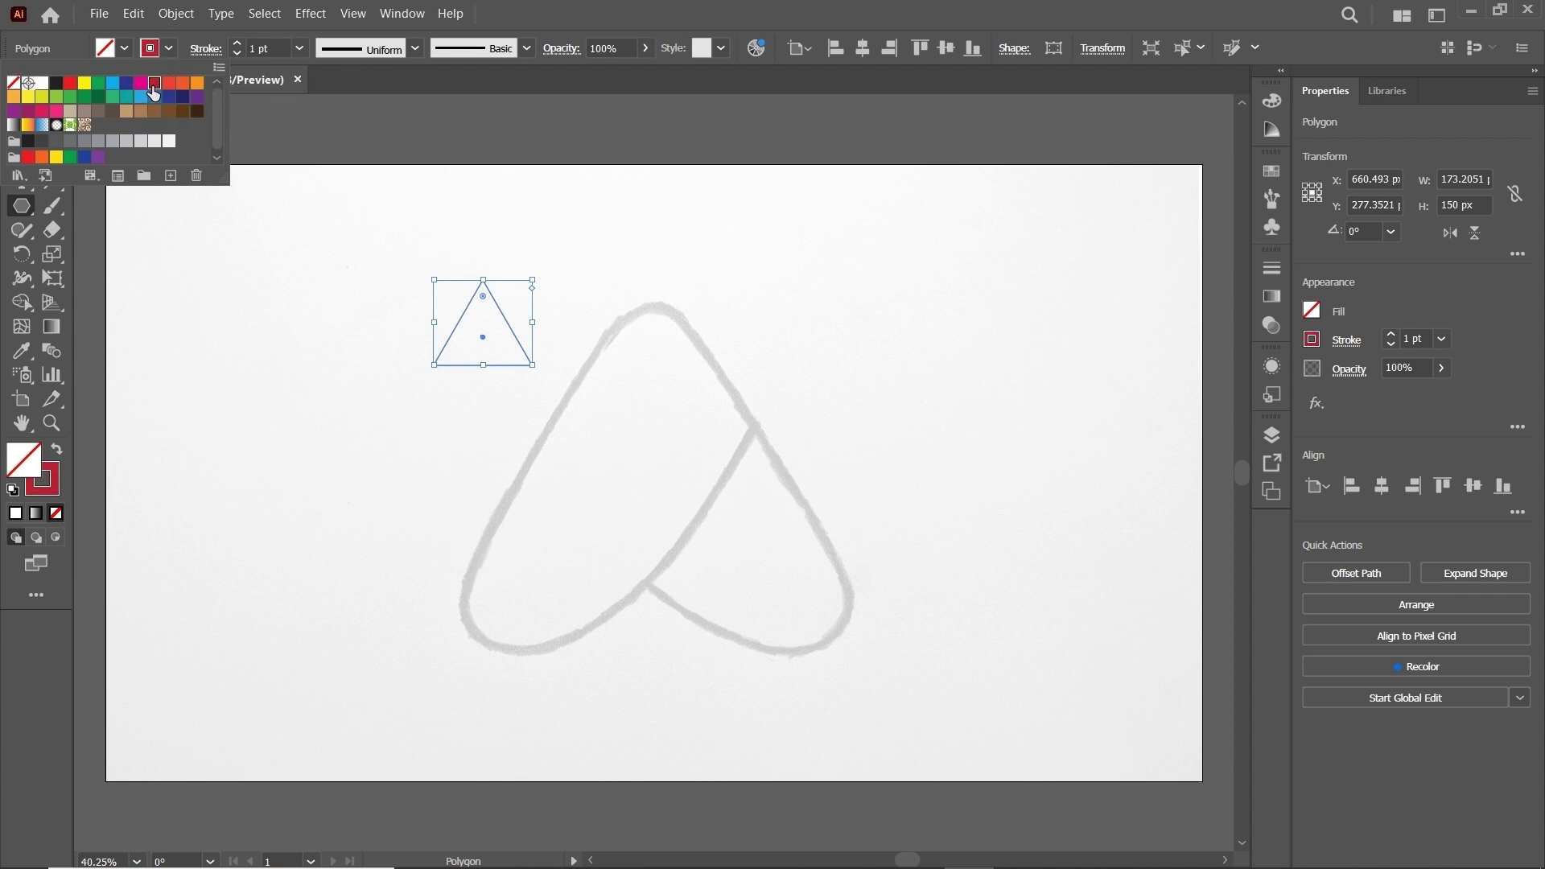
left_click(282, 48)
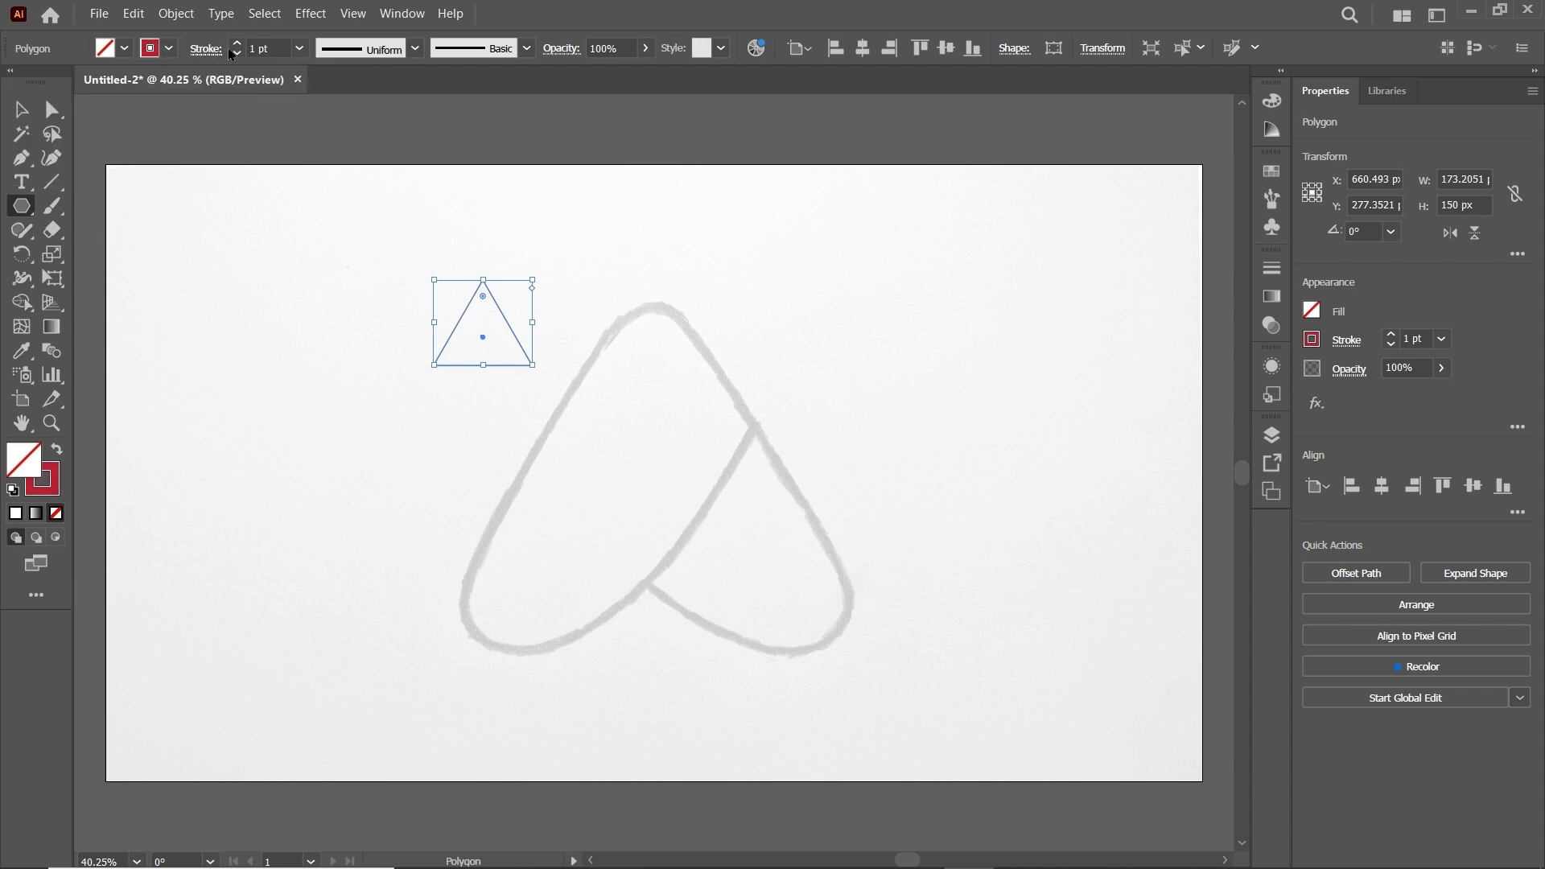
type("4")
key("Return")
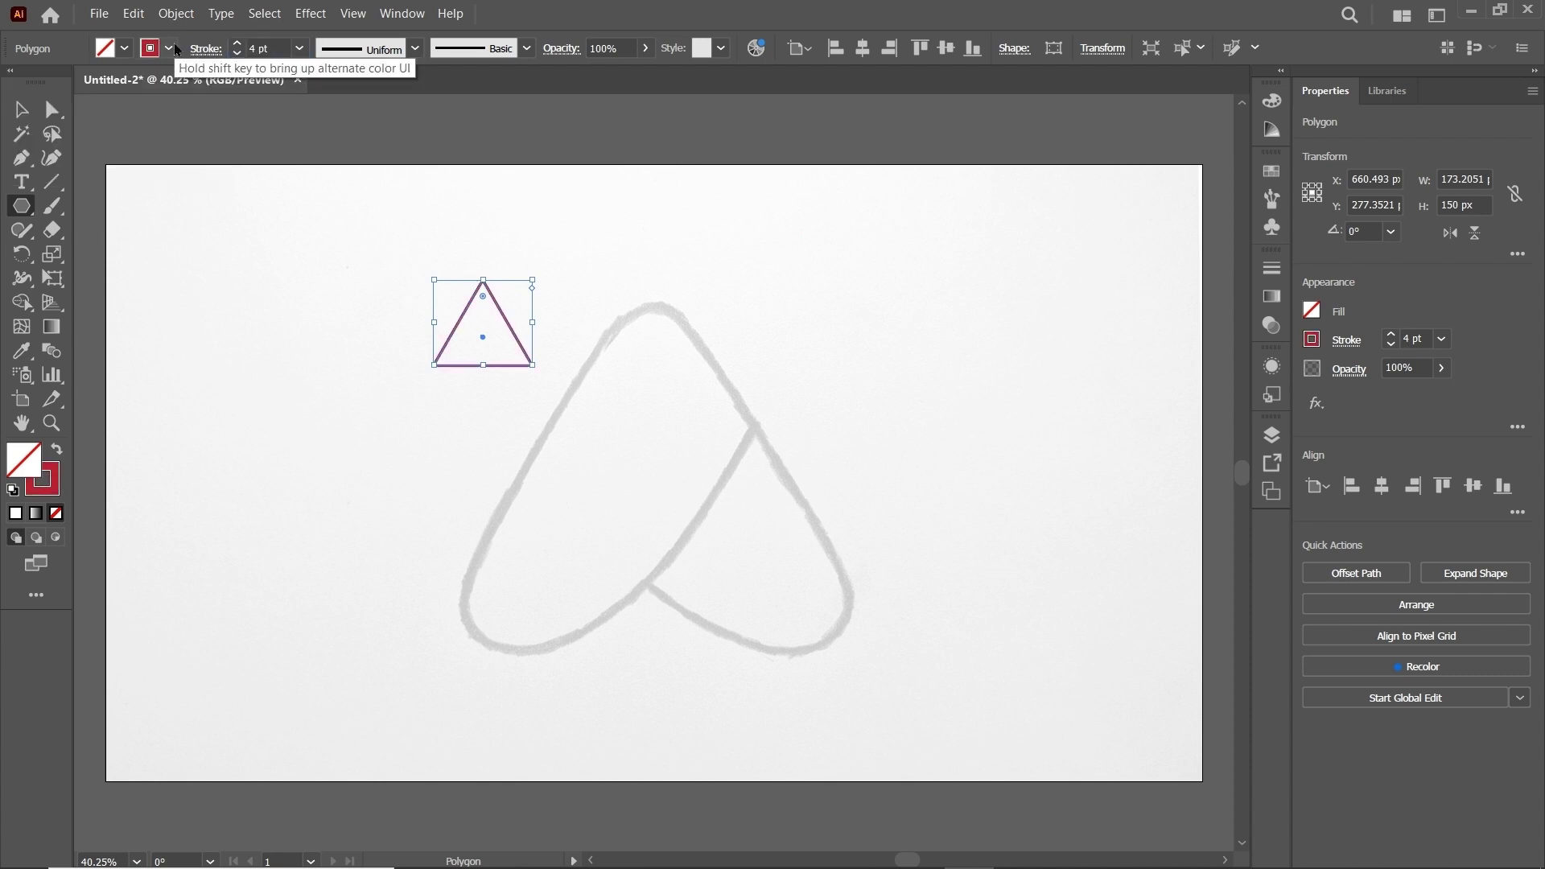
Step: Move and enlarge the triangle to about 813 x 704 px so its sides follow the sketch's outer edges
key("v")
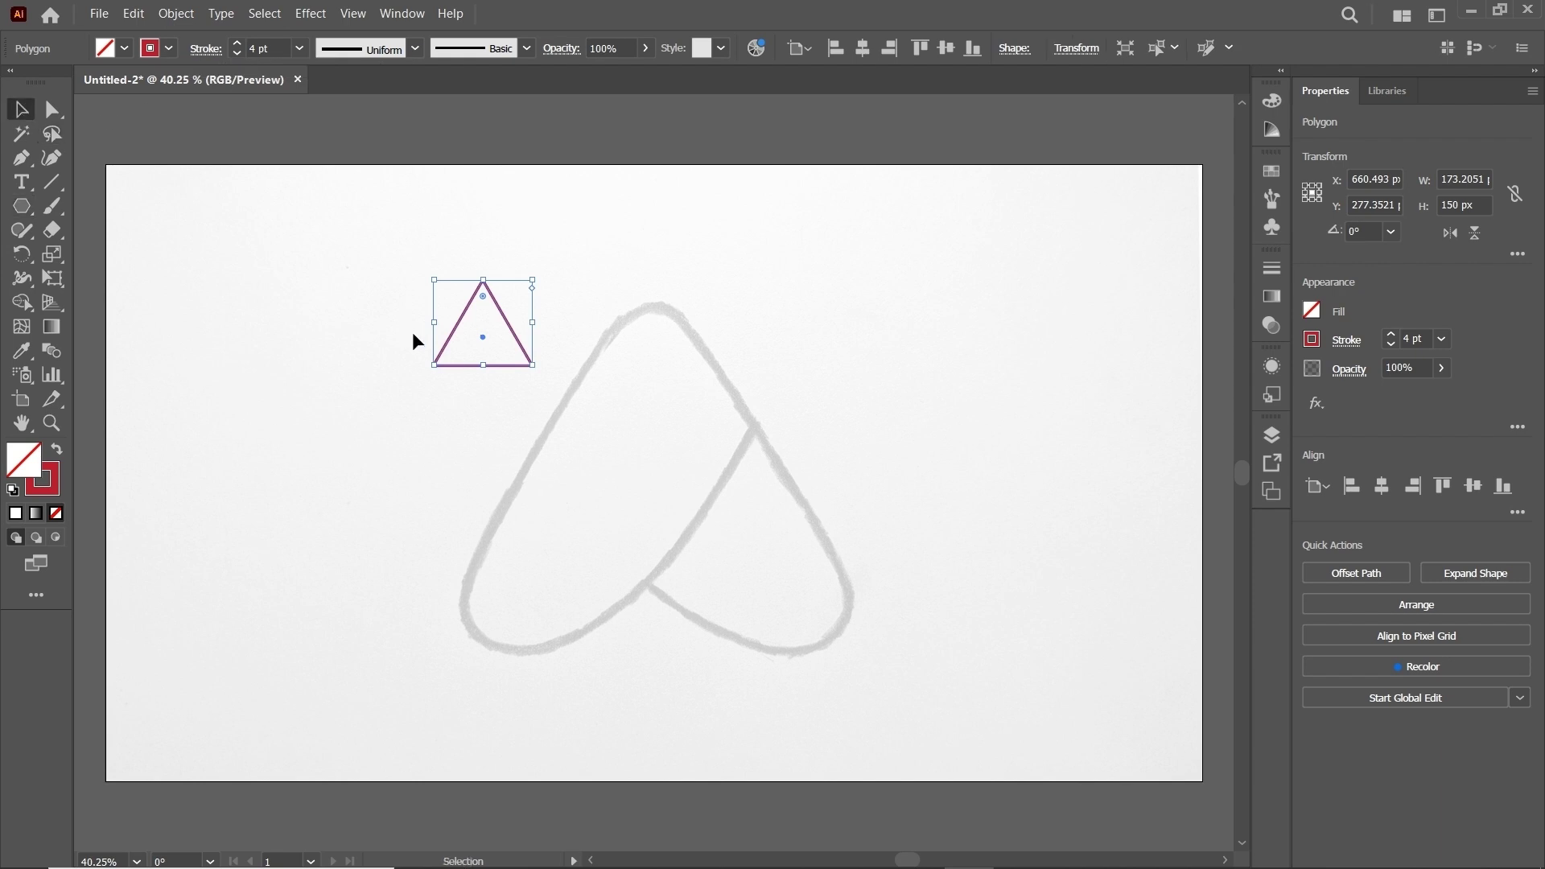
mouse_move(508, 317)
left_mouse_down()
mouse_move(679, 324)
mouse_move(656, 374)
mouse_move(666, 653)
left_mouse_up()
left_click_drag(654, 288, 662, 251)
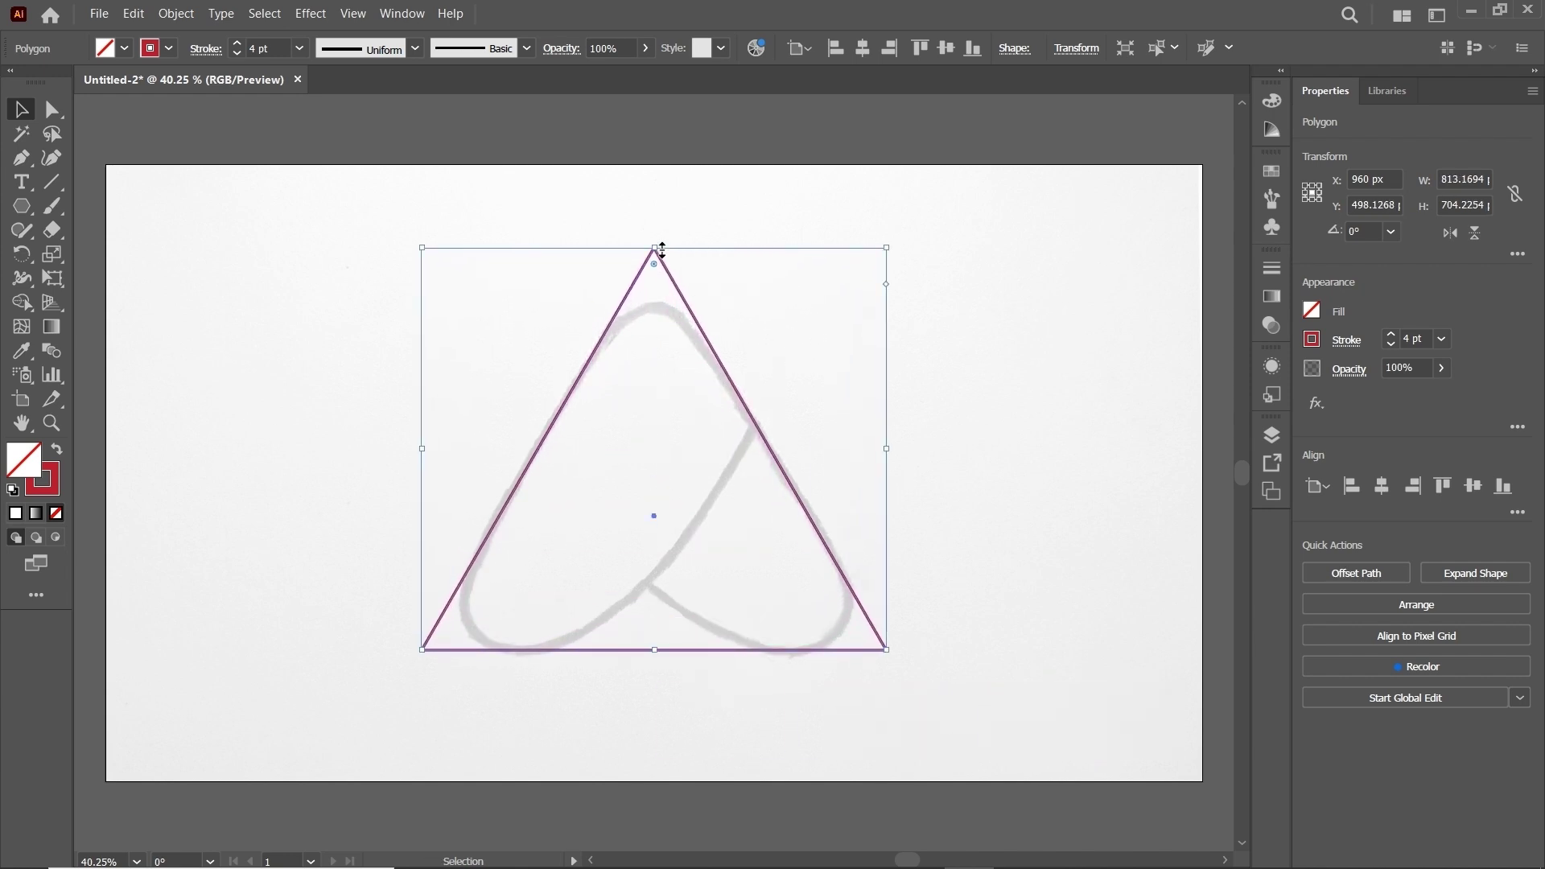
Step: Cut the triangle's base near its middle with Scissors and move the two loose ends onto the sketch's right-edge junction and lower central junction
left_click(46, 230)
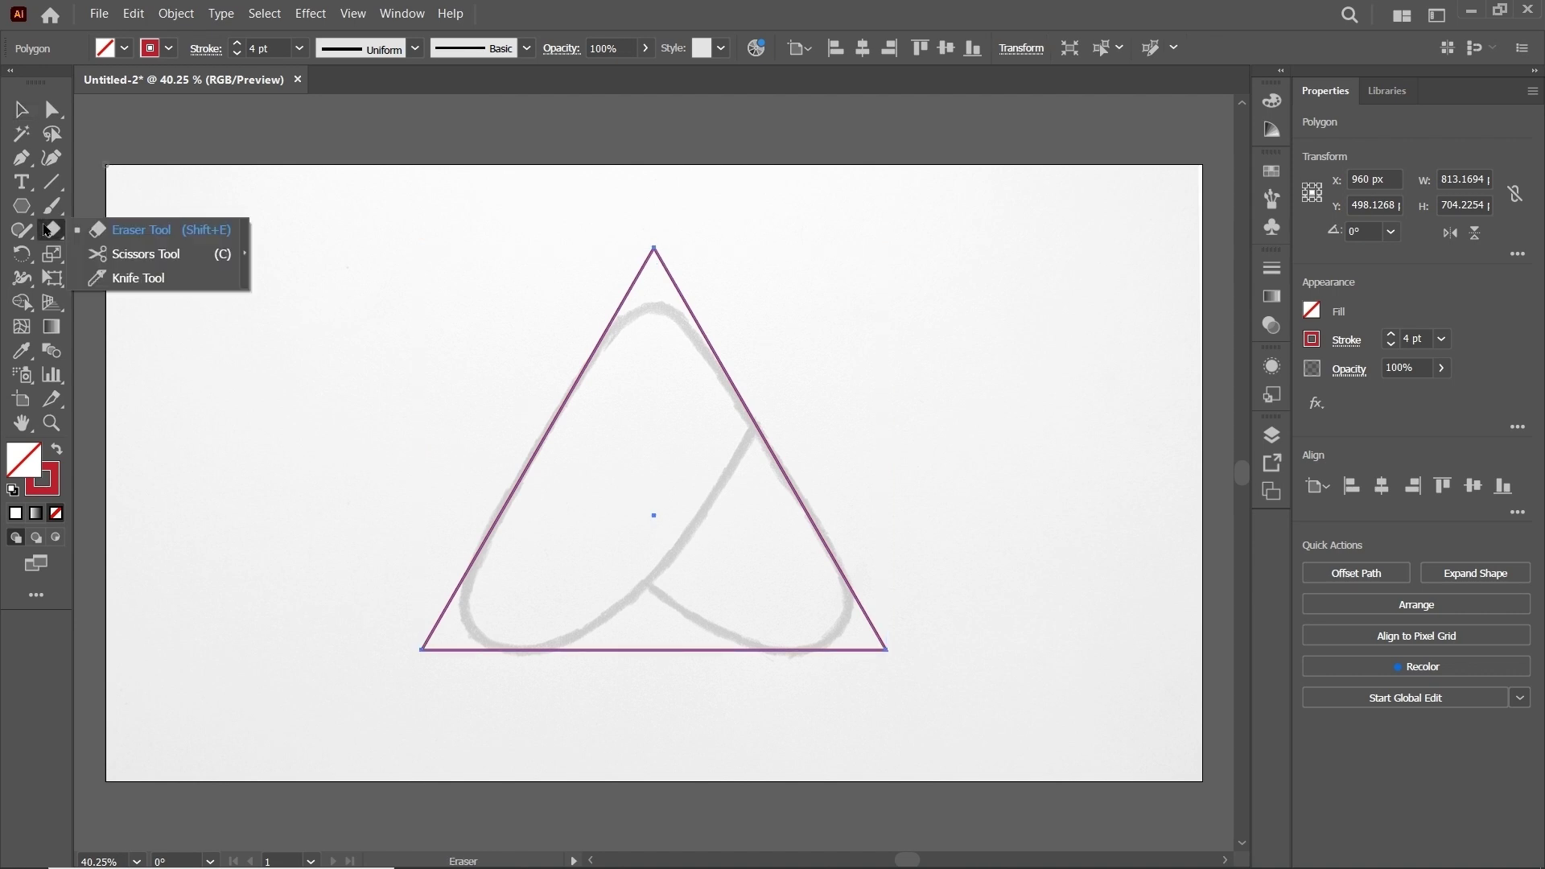
left_click(114, 254)
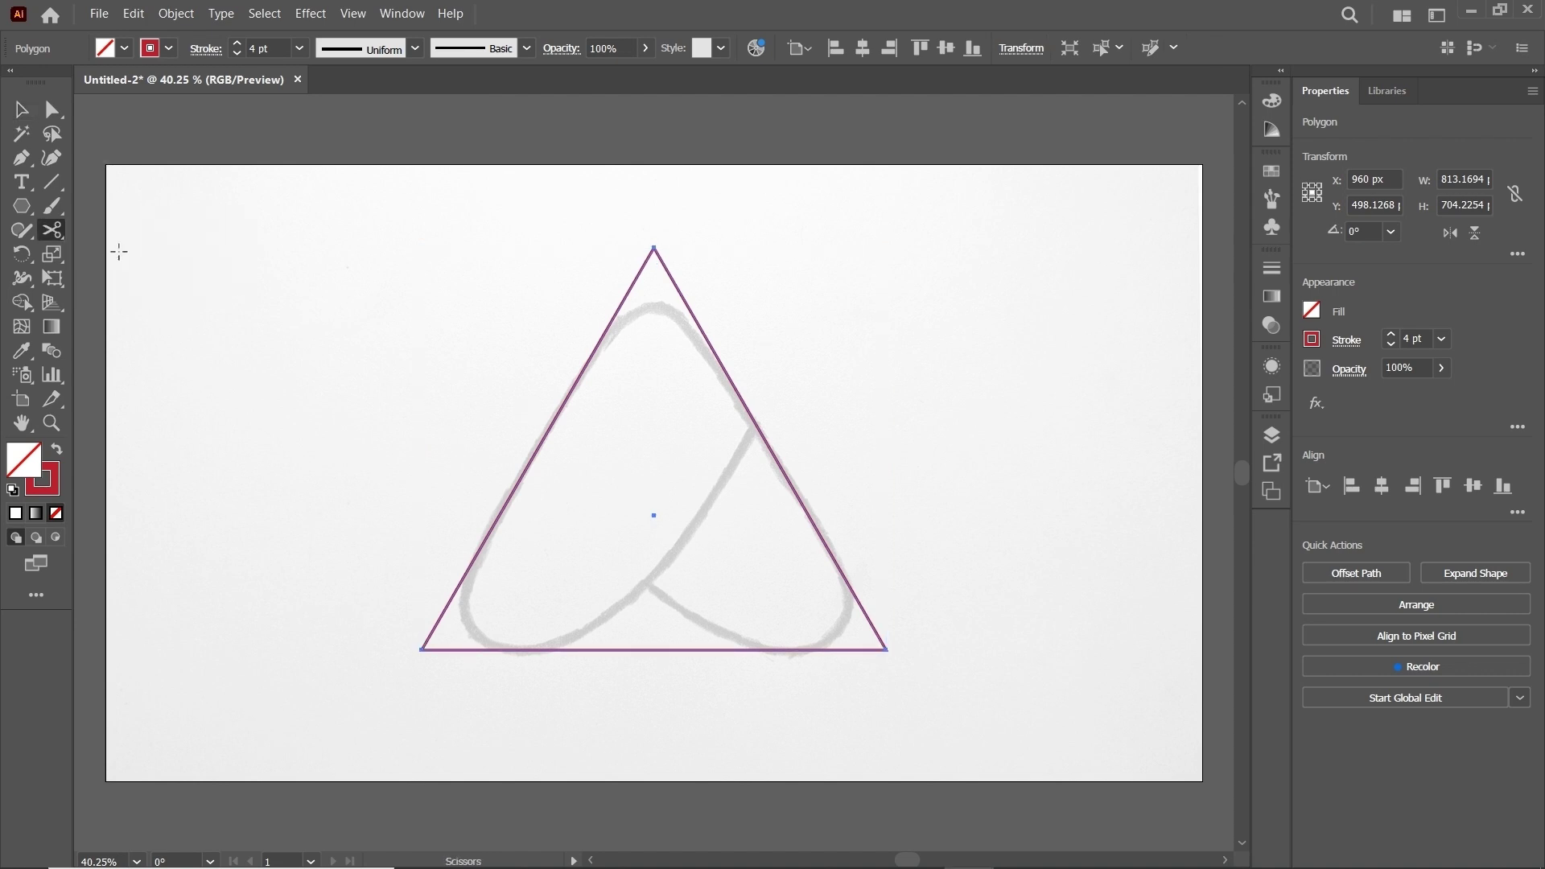
left_click(656, 650)
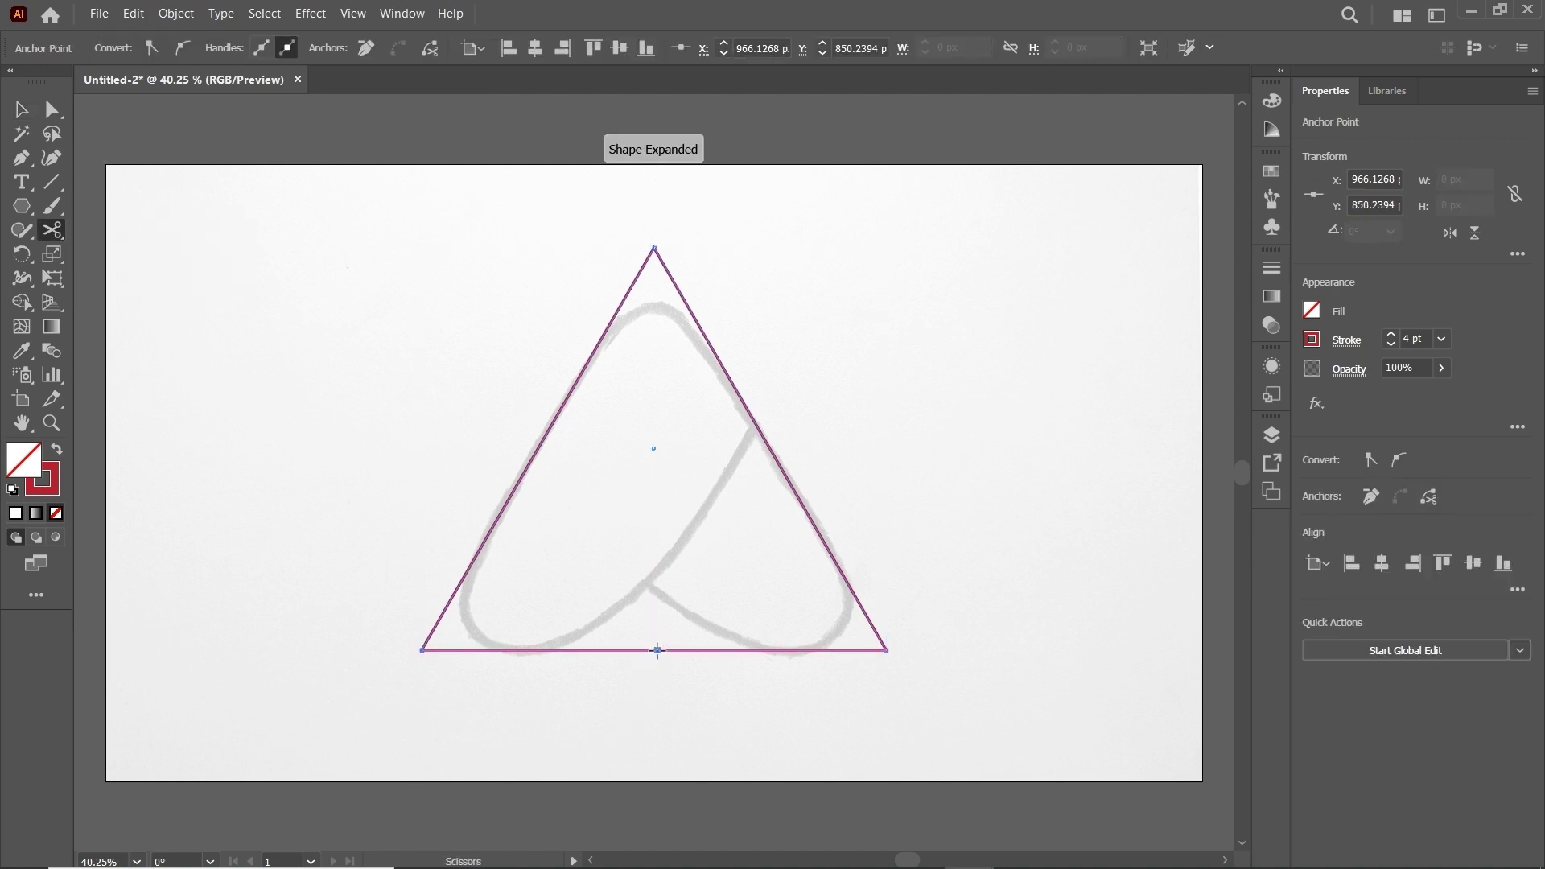
left_click(53, 114)
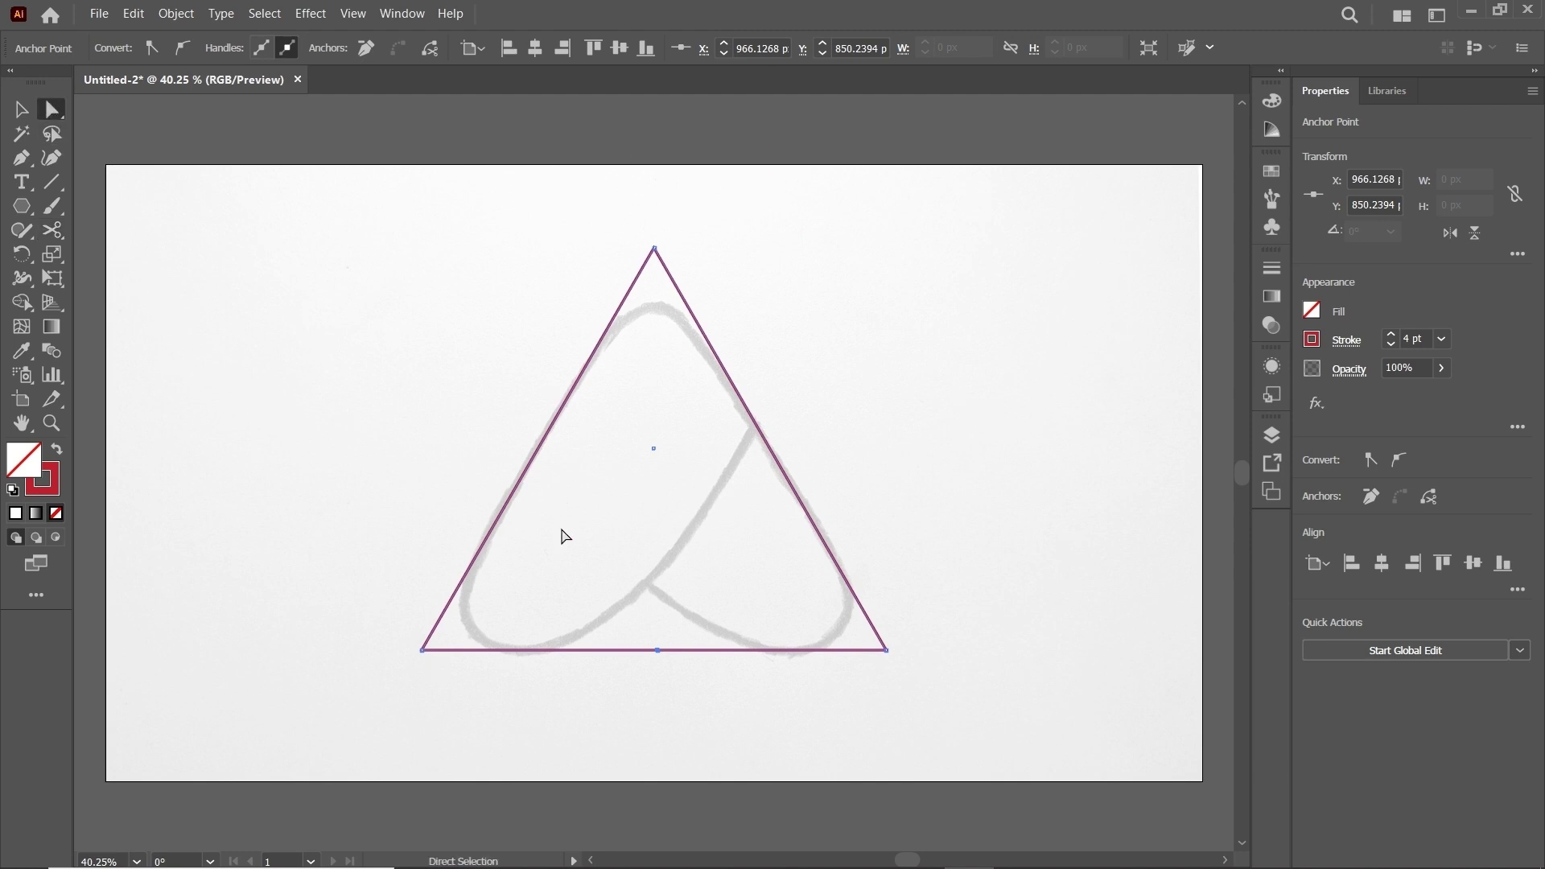
left_click_drag(657, 650, 755, 428)
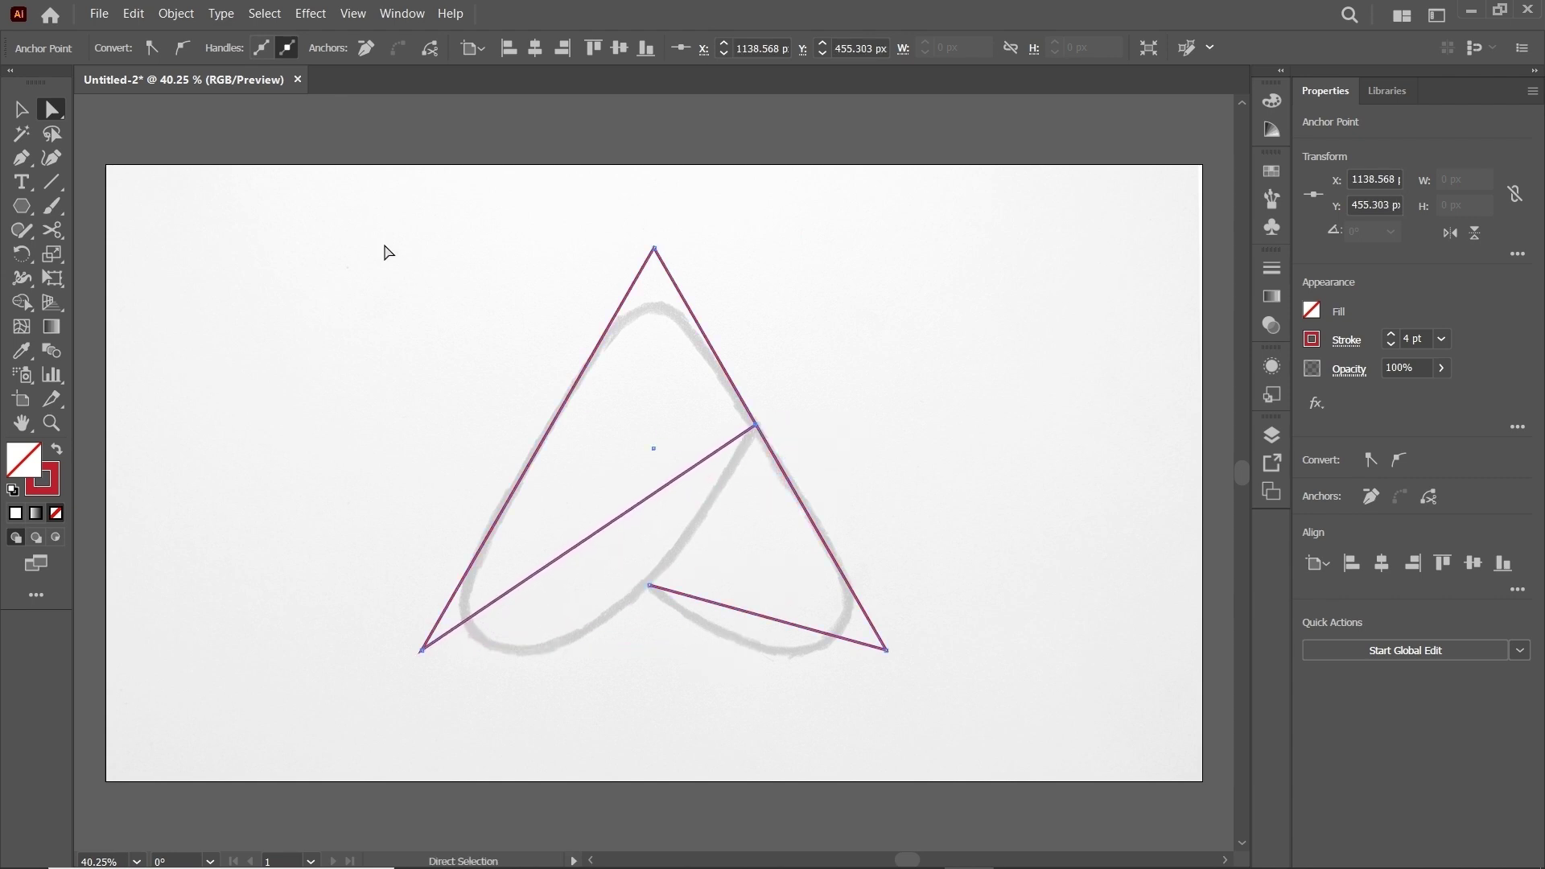
Step: Convert the open path's ends at the right-edge and lower central junctions to smooth points and curve both lower segments along the sketch
left_click(179, 48)
left_click_drag(756, 525, 641, 714)
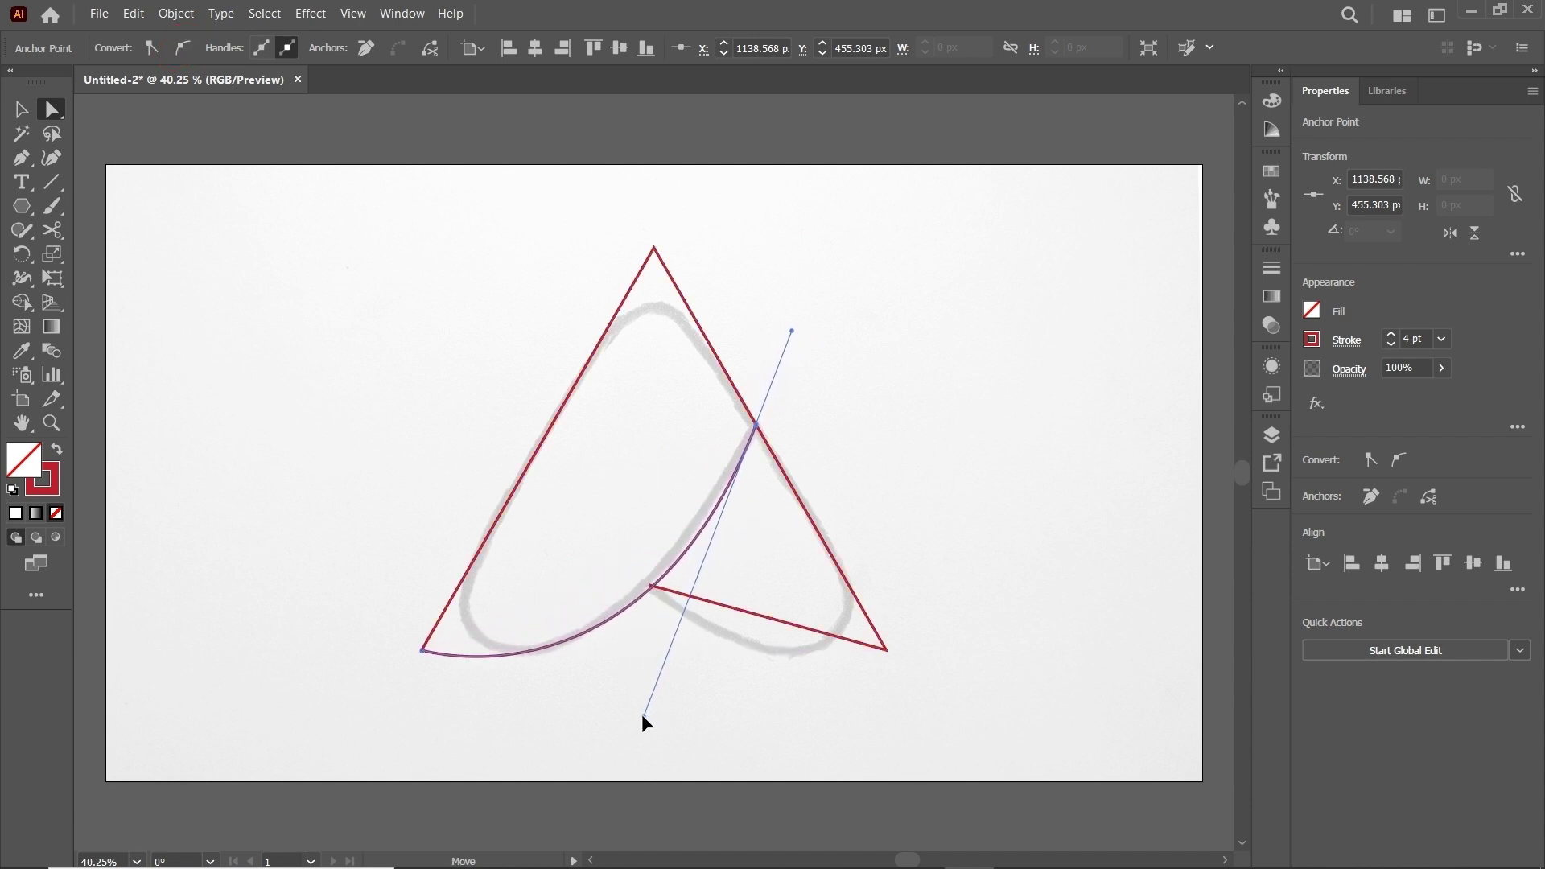
left_click_drag(756, 429, 752, 426)
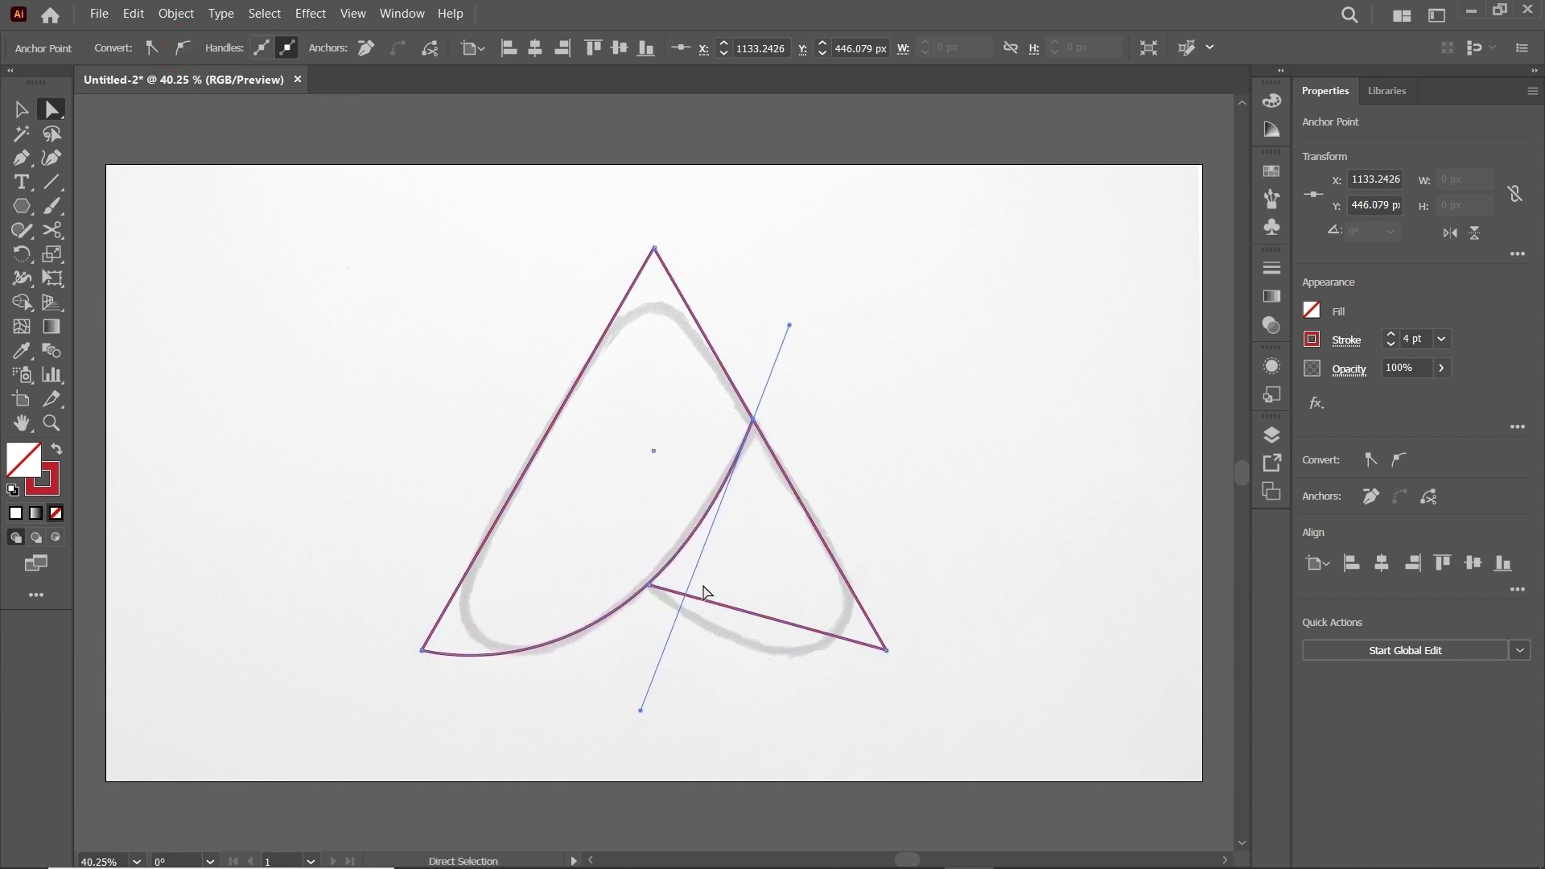
left_click(649, 586)
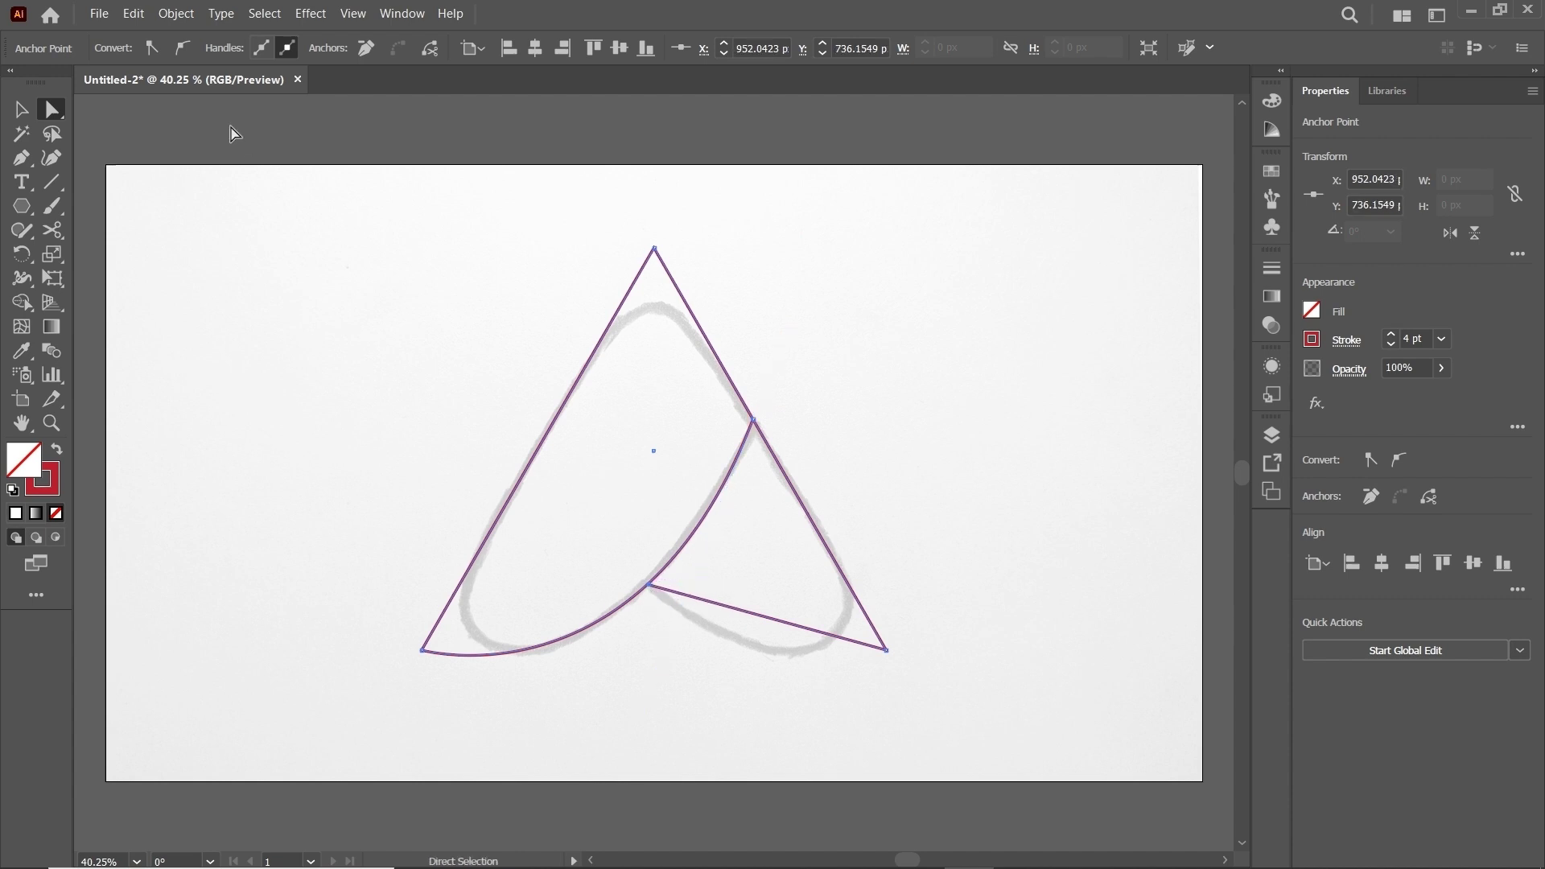
left_click(182, 48)
left_click_drag(649, 645, 726, 683)
Step: Round the outline's two lower corners and its top corner to match the sketch, giving the top a radius of about 103.5 px
left_click_drag(970, 625, 829, 710)
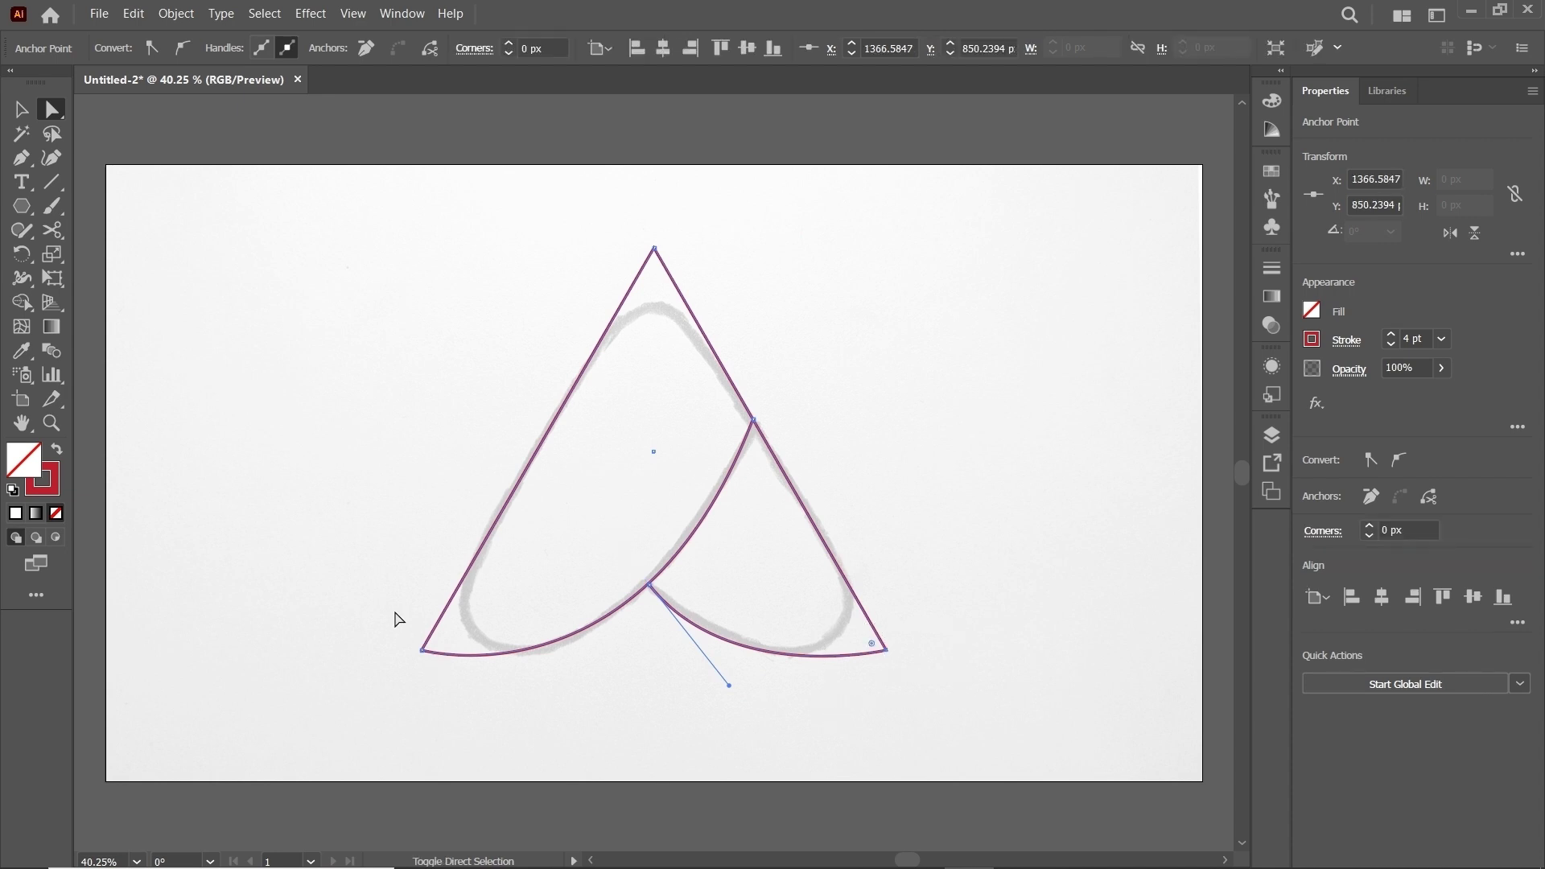
left_click(422, 650, "shift")
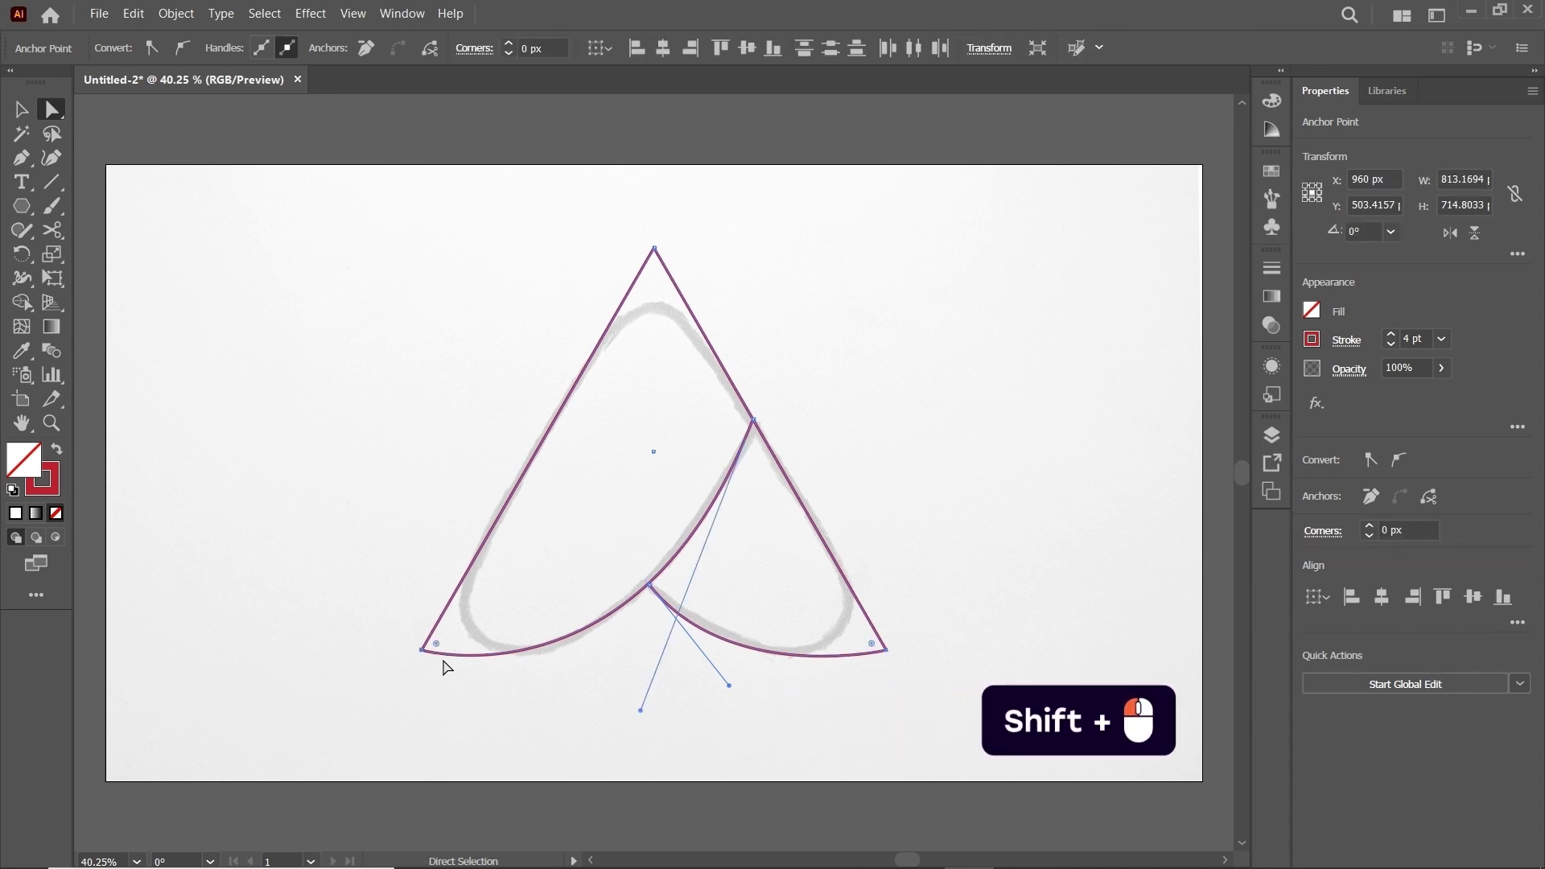
left_click_drag(436, 644, 528, 618)
left_click_drag(572, 236, 671, 373)
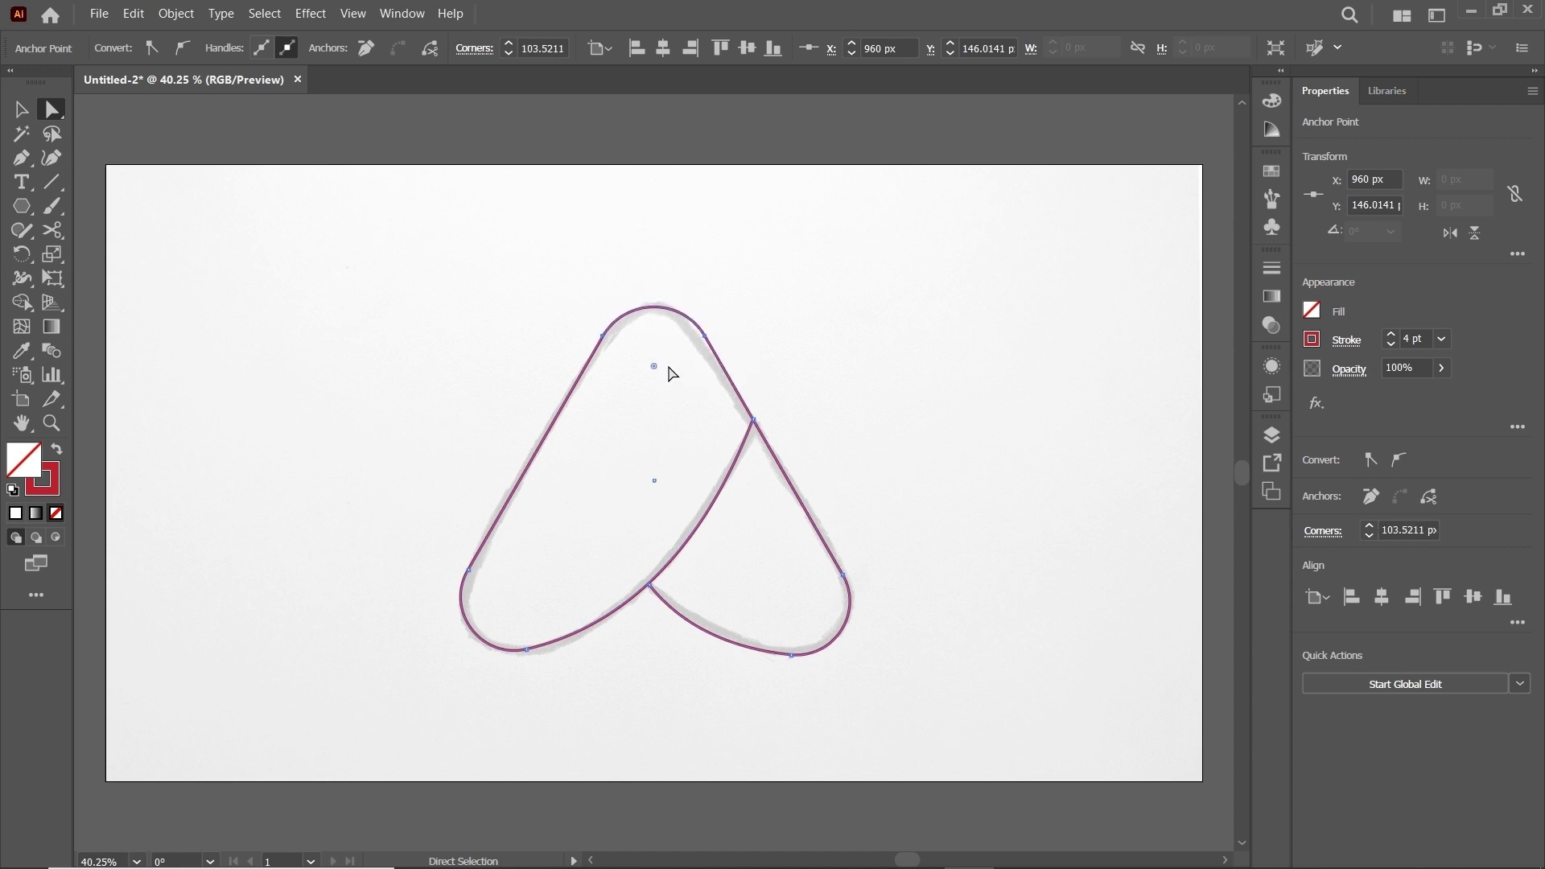
Step: Scale the traced mark down proportionally to about 185 x 165 px and hide the linked sketch image
key("v")
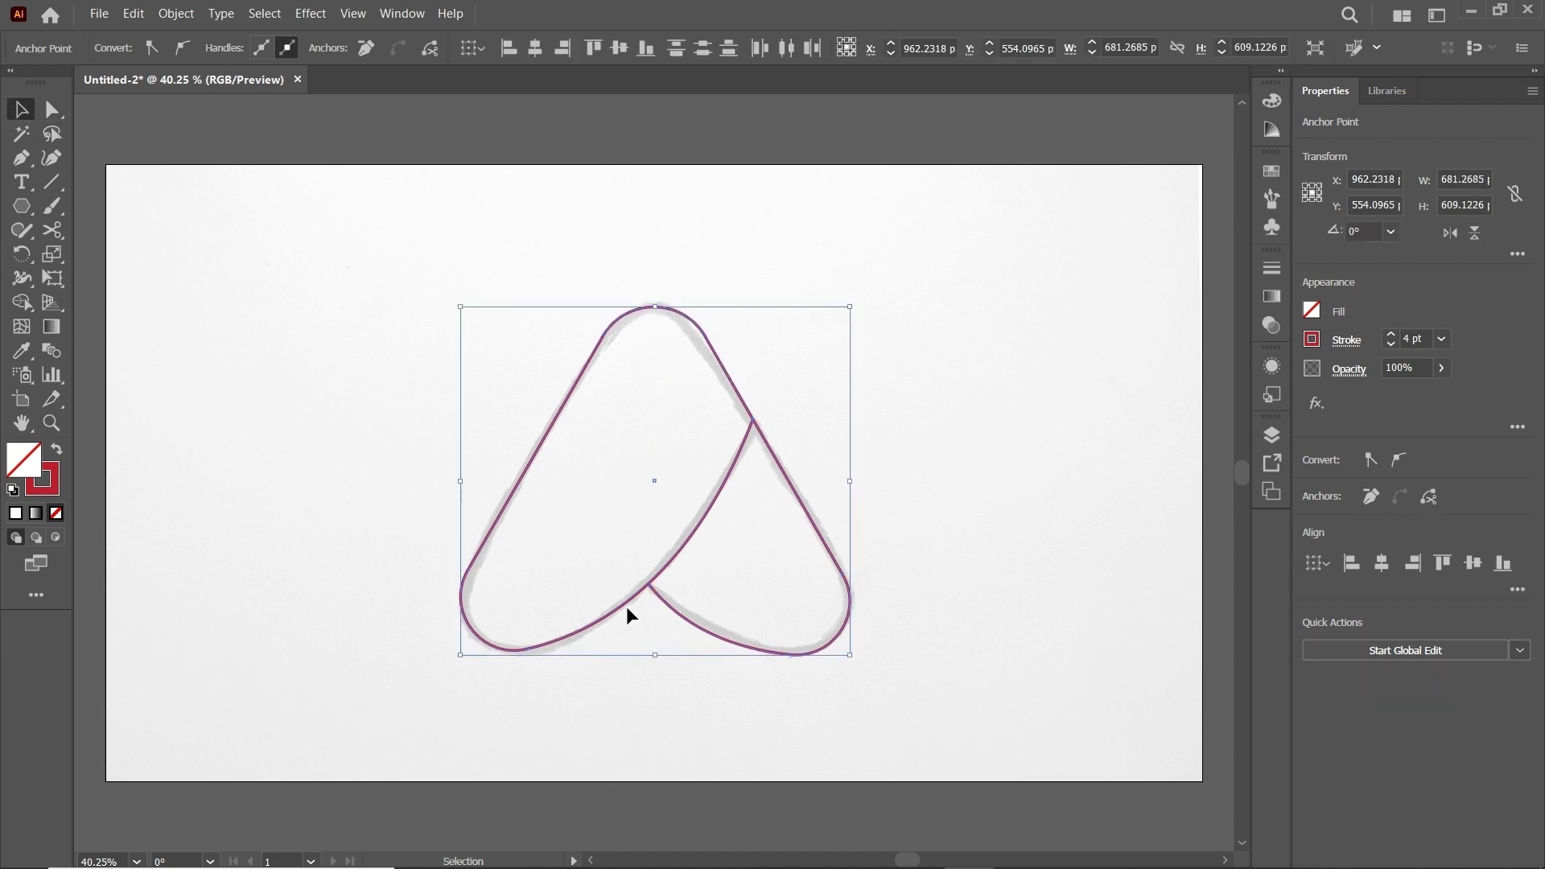
left_click_drag(657, 656, 652, 402)
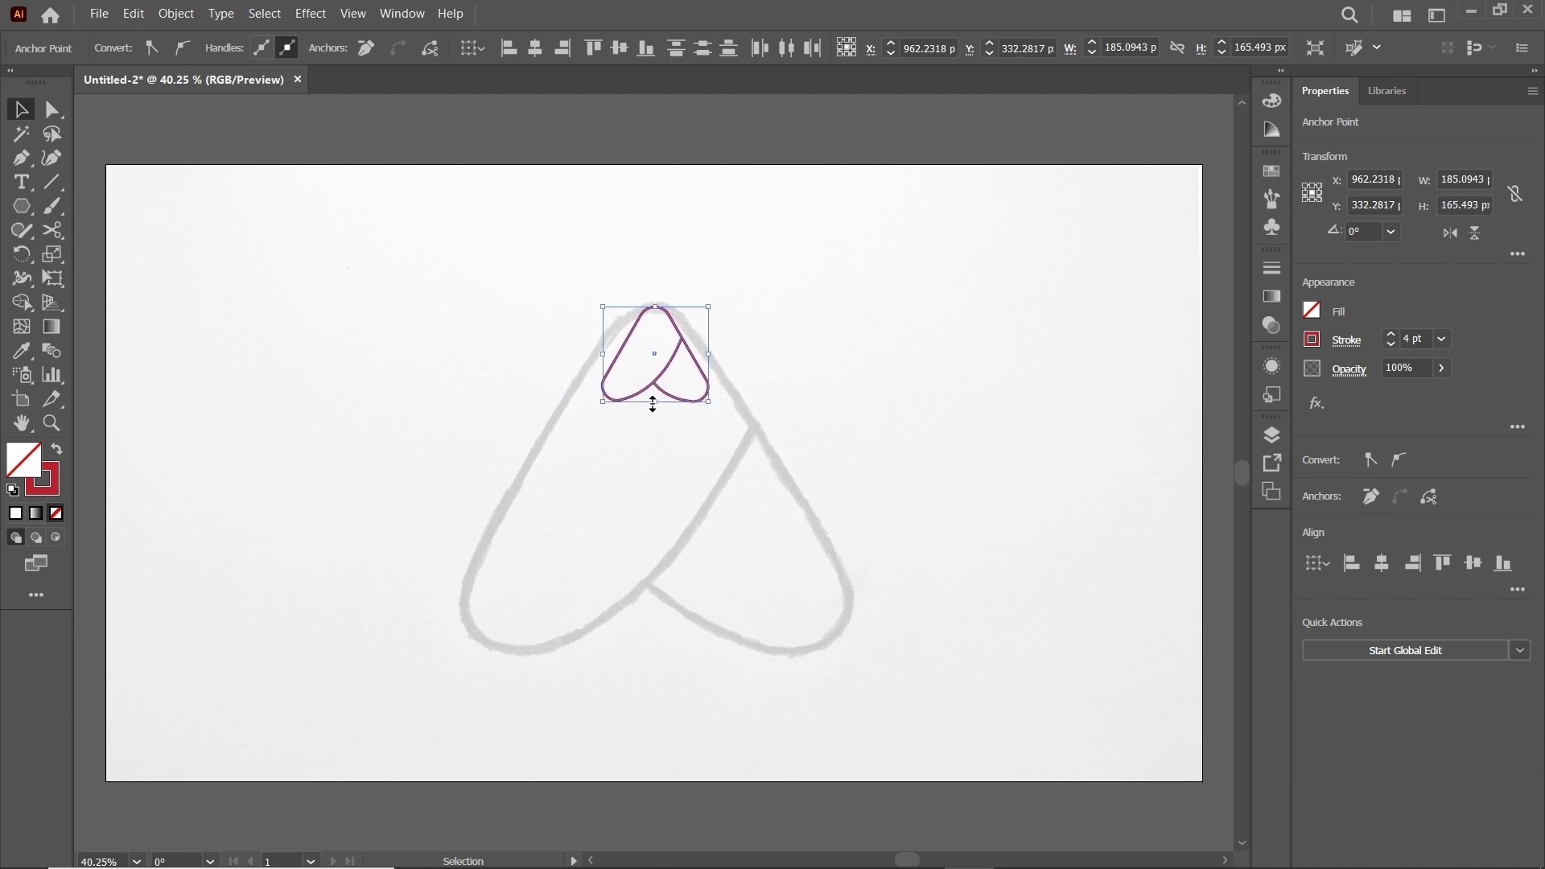
left_click(401, 13)
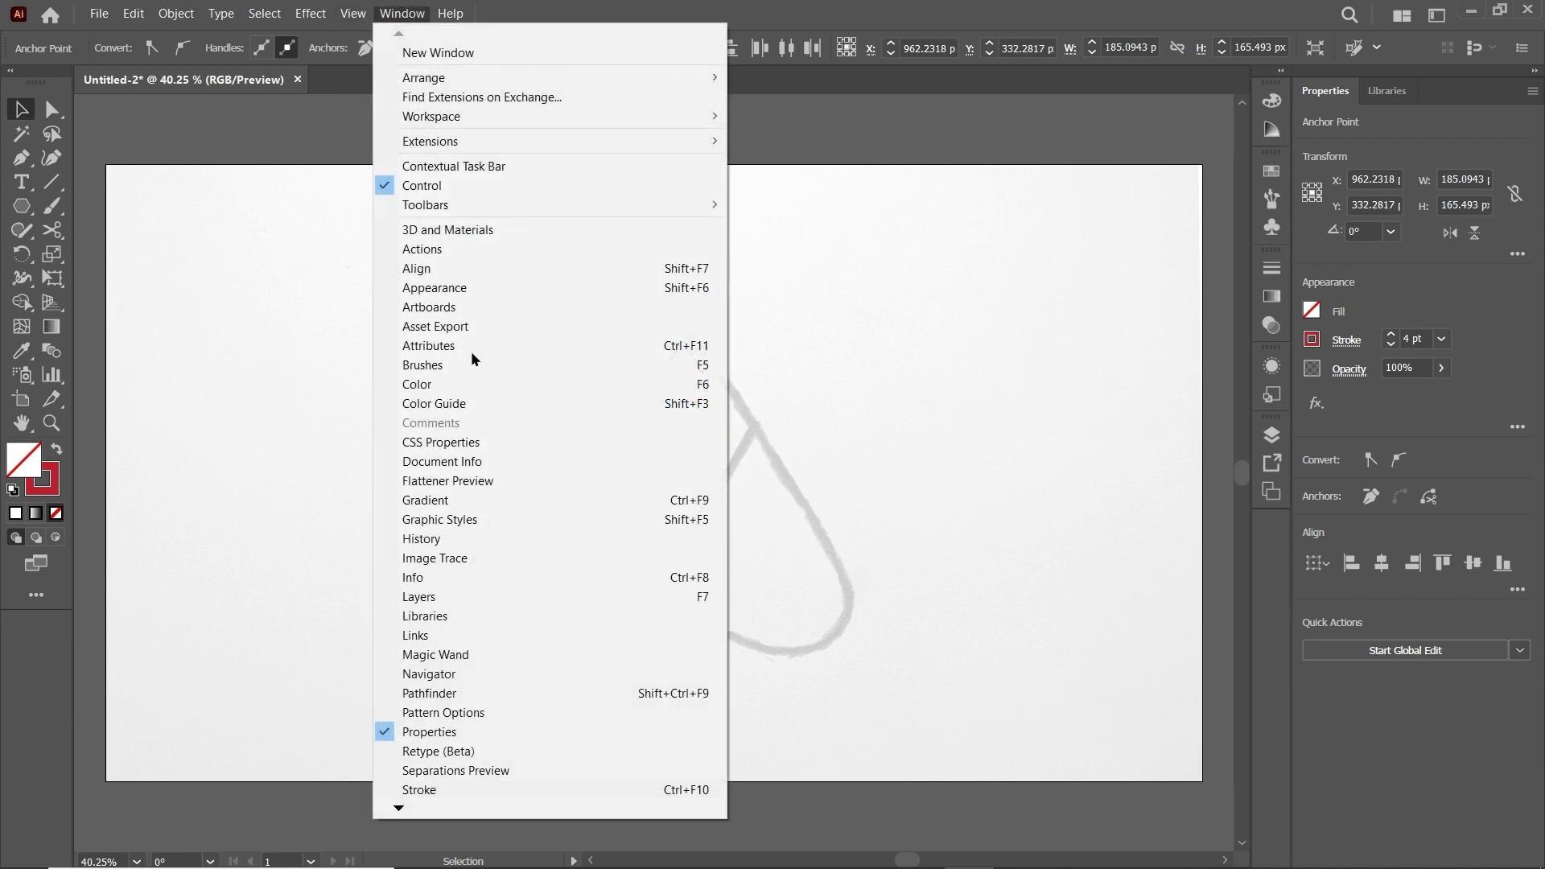
left_click(435, 595)
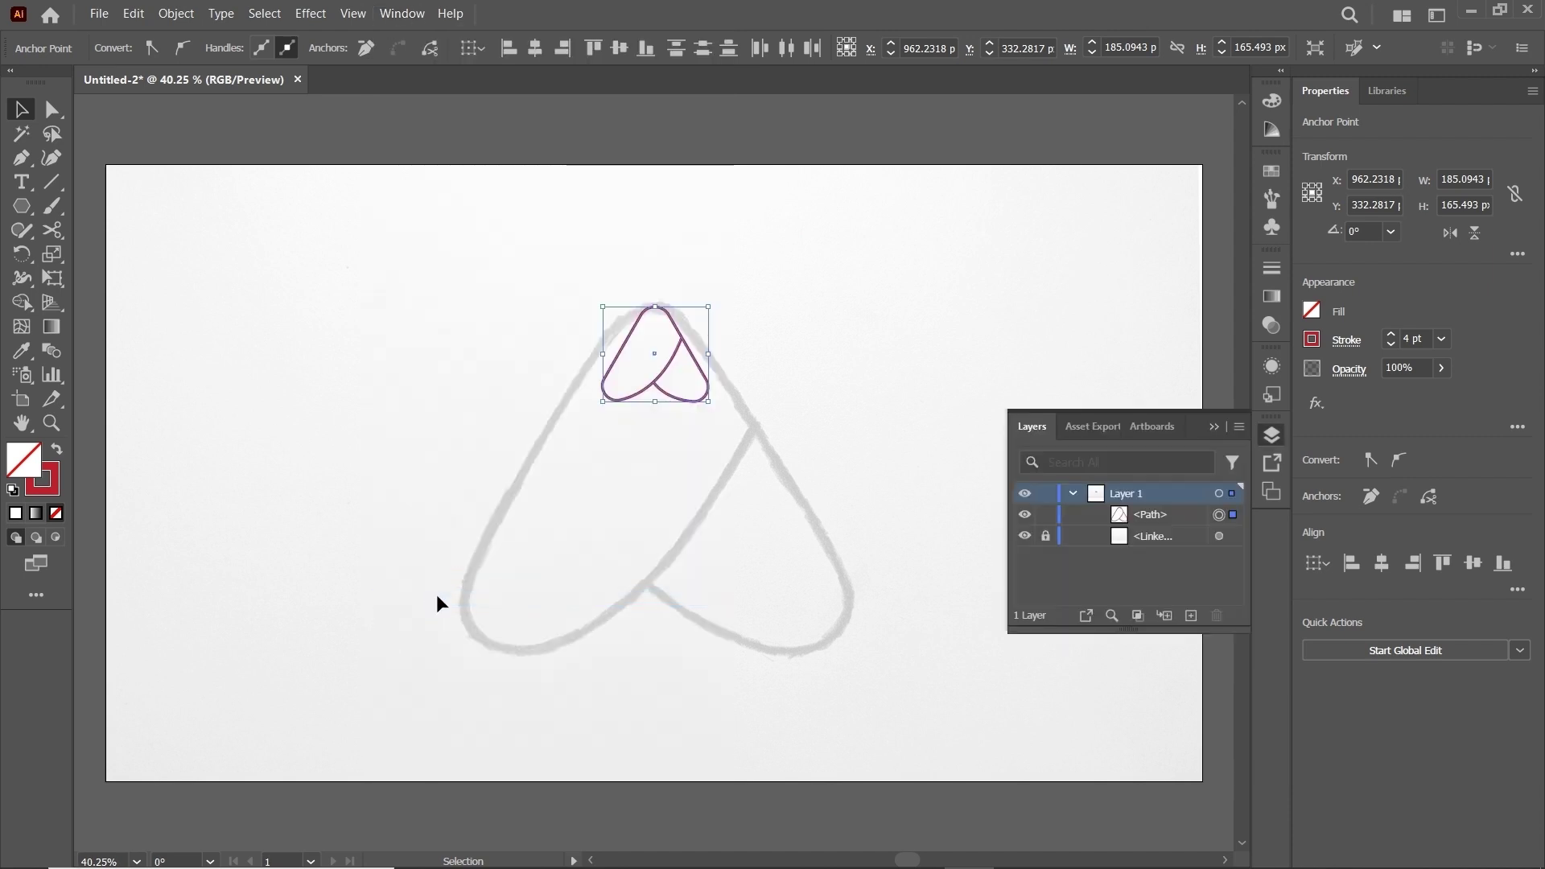
left_click(1025, 539)
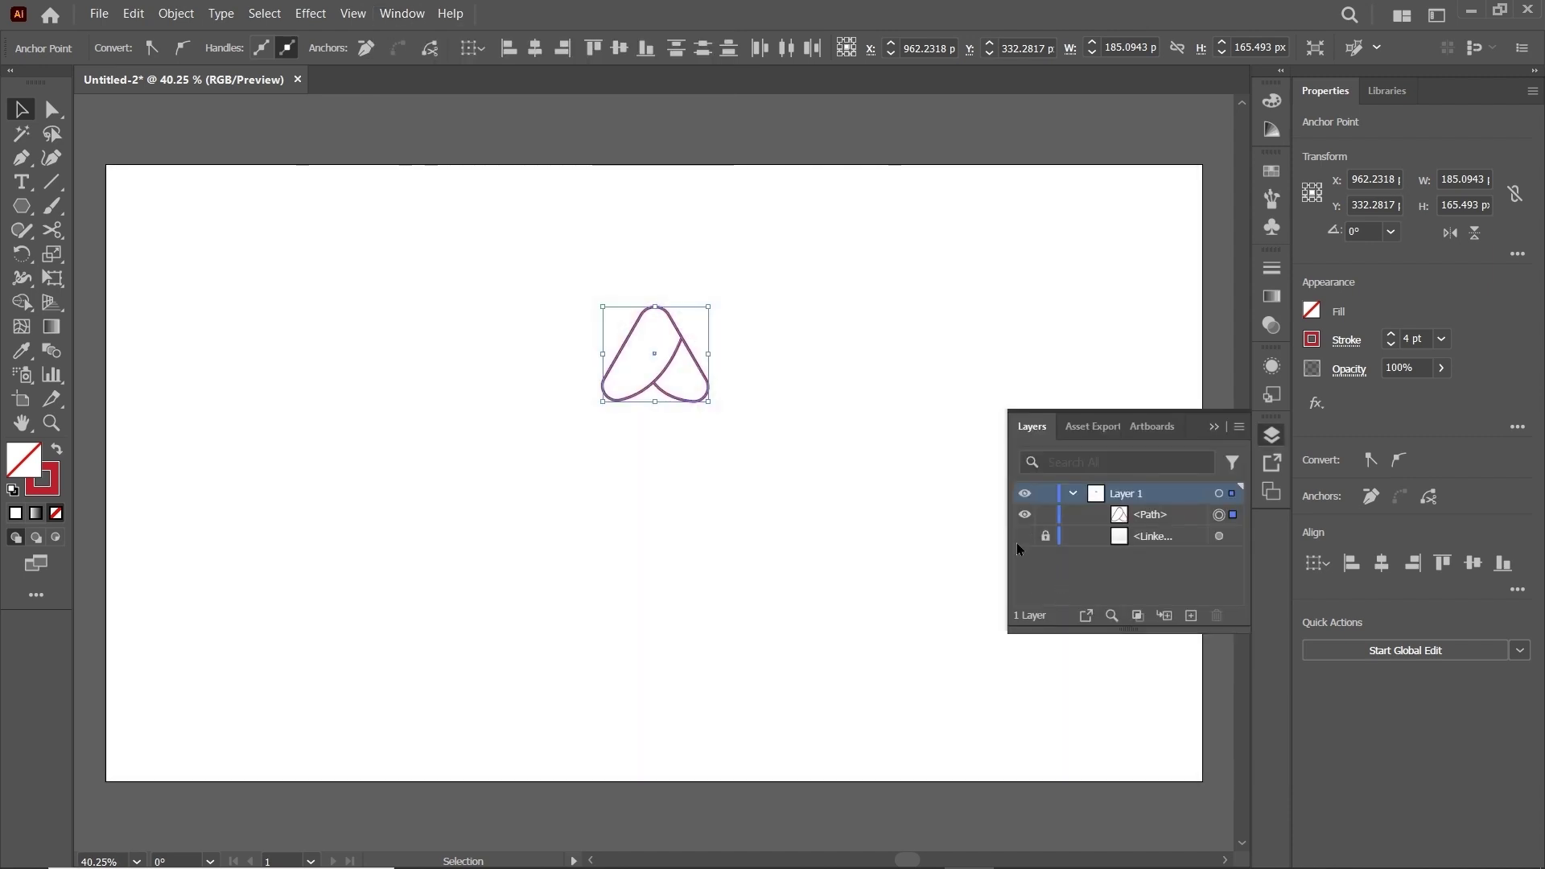
left_click(1215, 428)
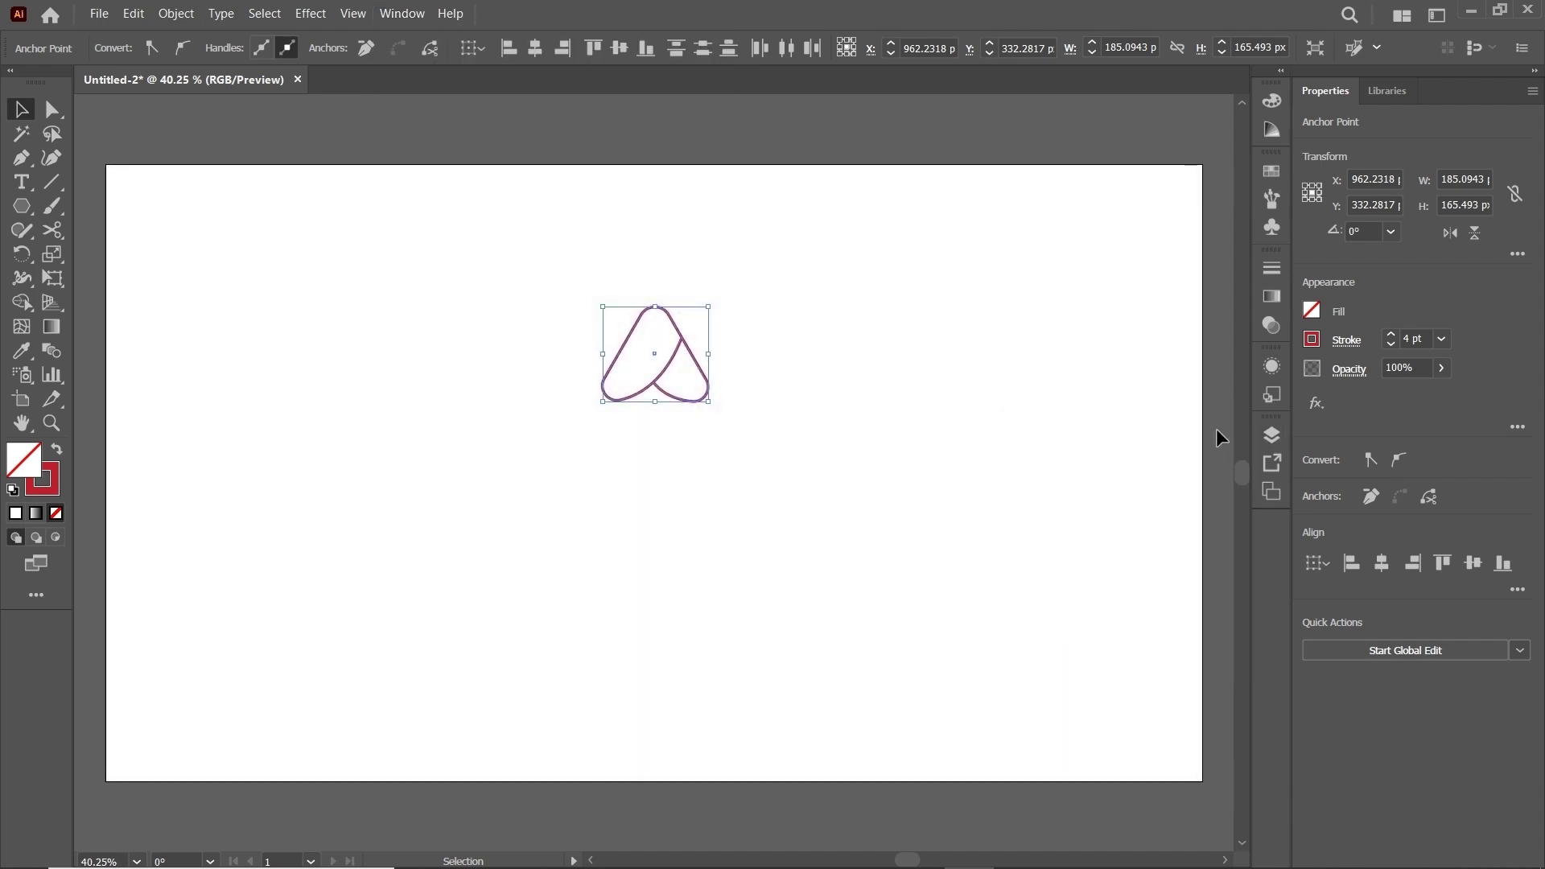
left_click(737, 441)
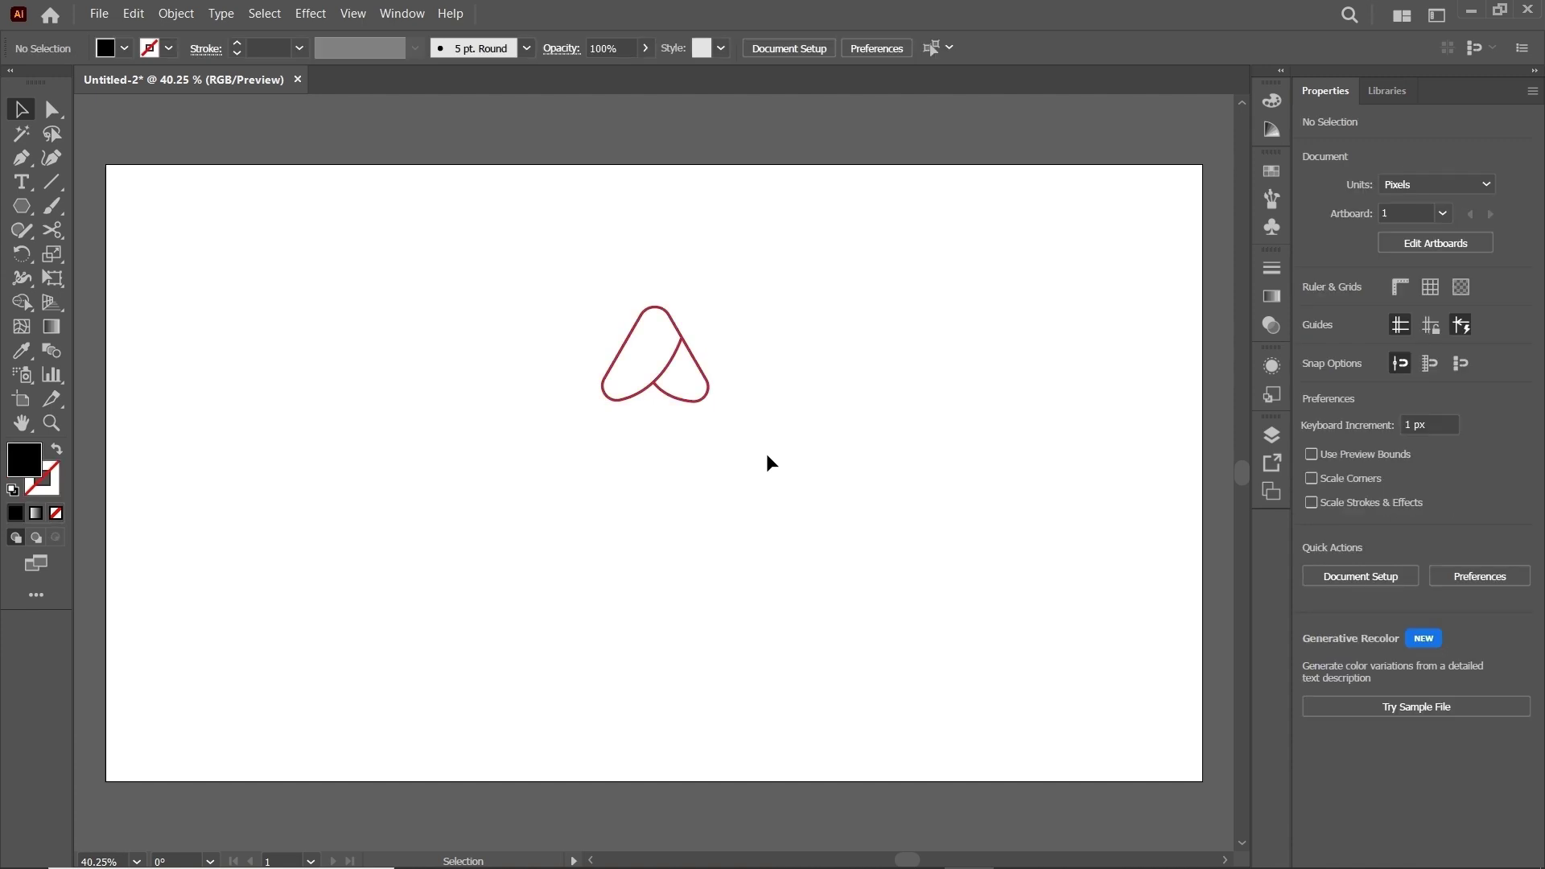
Step: Add the point text "Amanahfy" below the traced mark
left_click(20, 181)
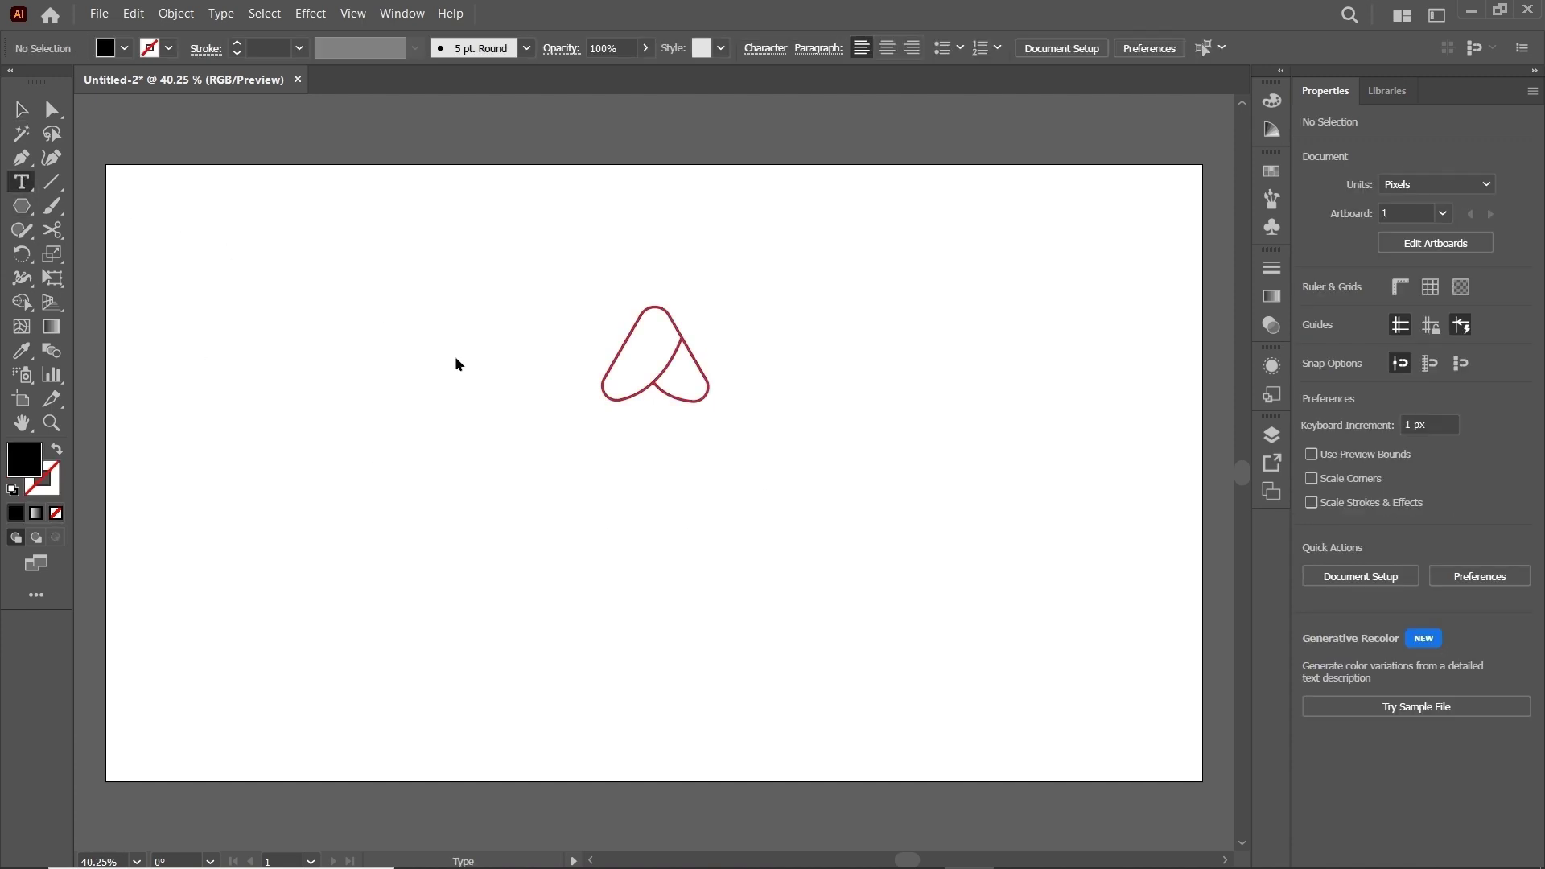
left_click(514, 482)
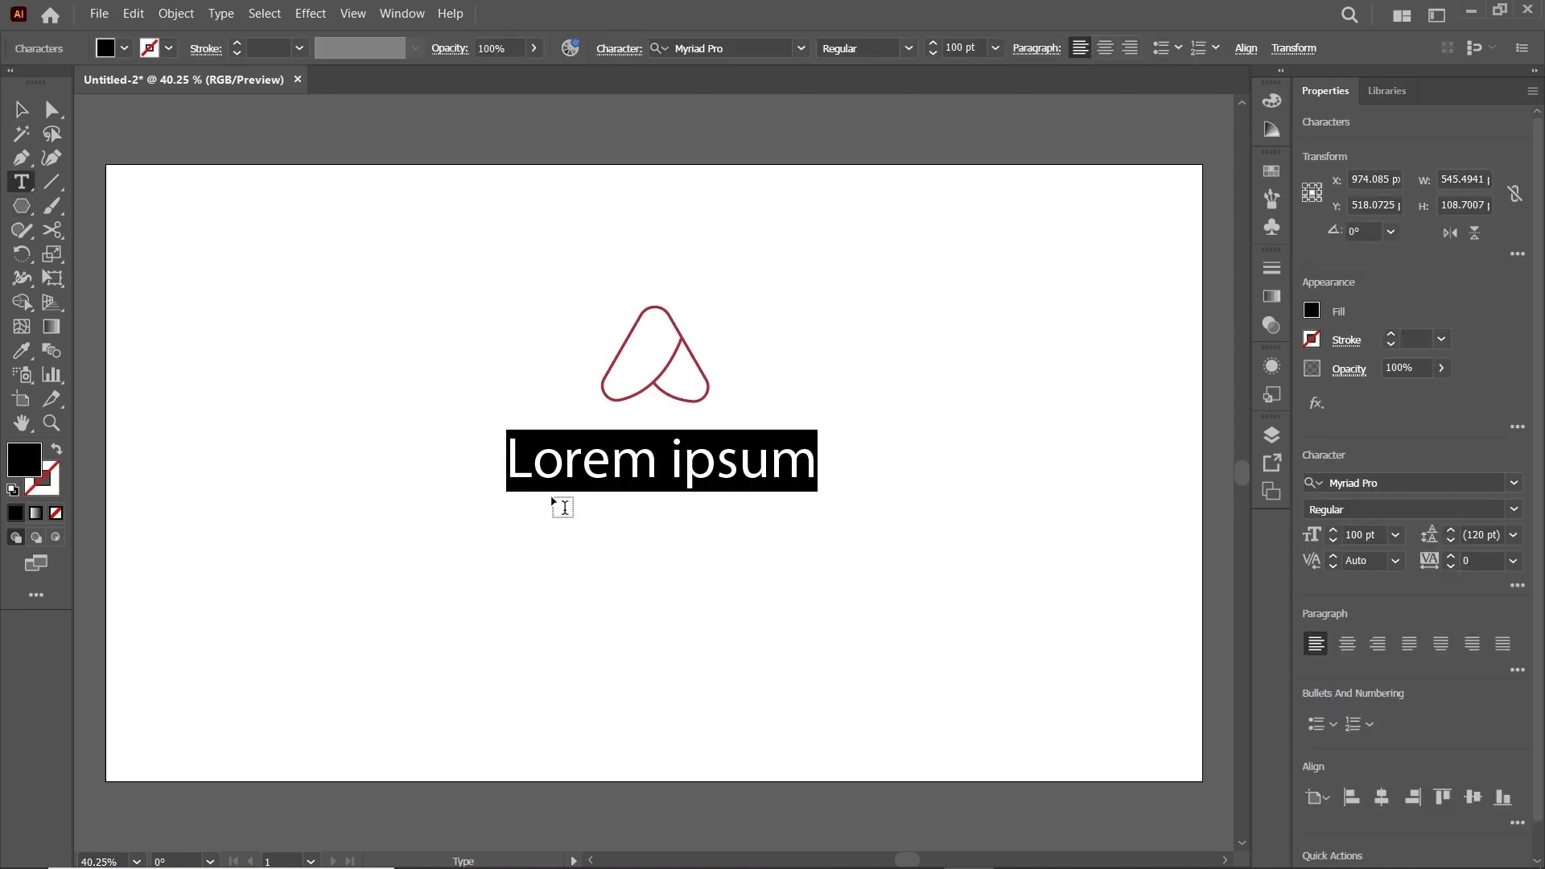
type("Amanahfy")
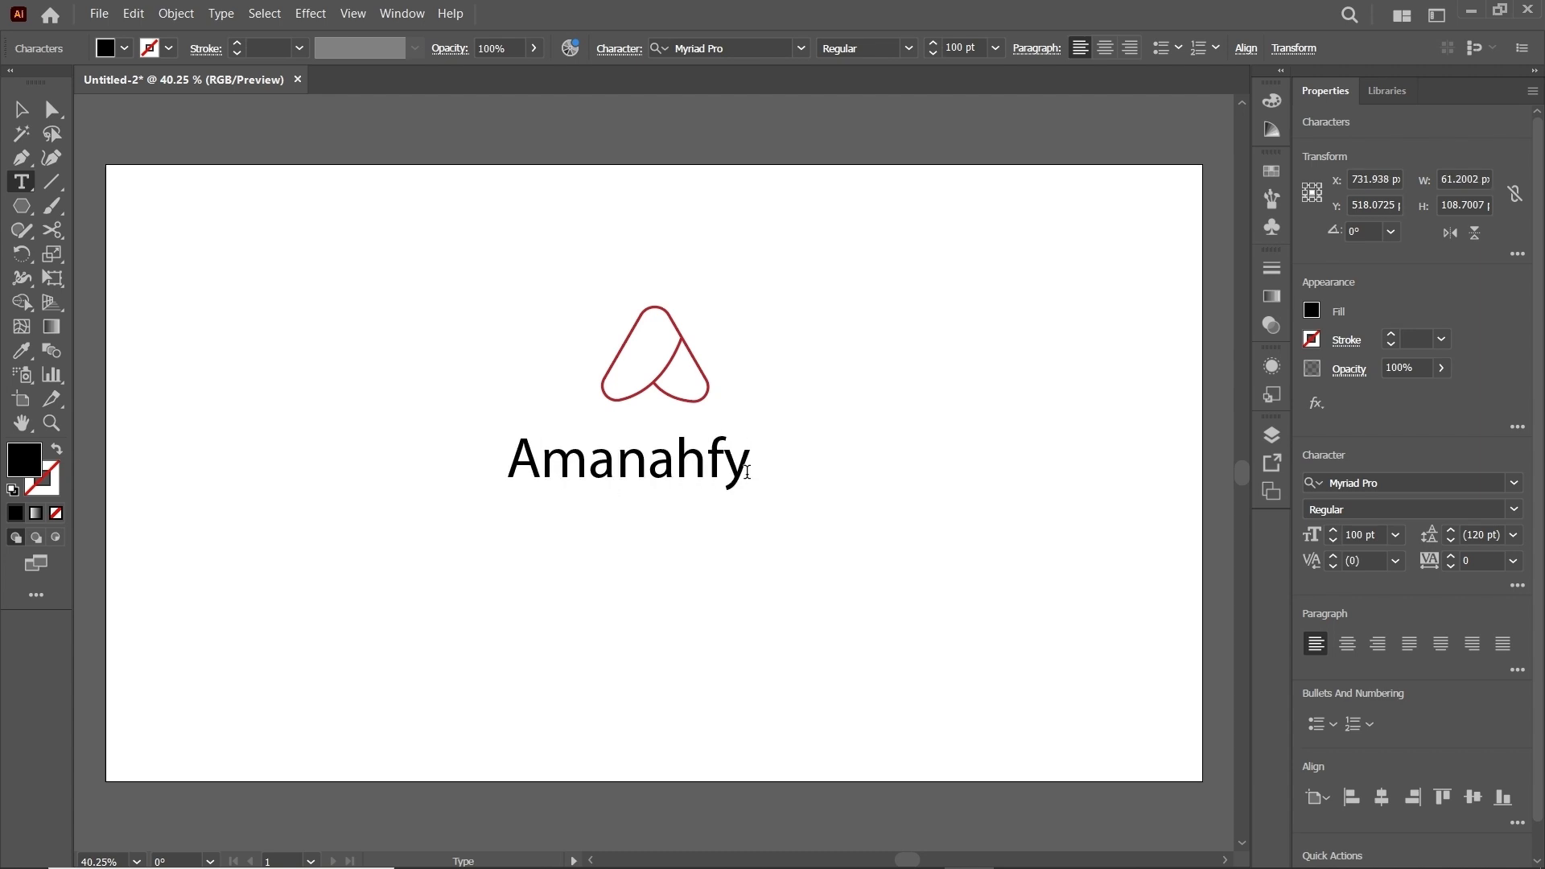
Step: Set the "Amanahfy" text to the Sora SemiBold font with a tracking of -40
left_click_drag(746, 472, 489, 472)
left_click(734, 48)
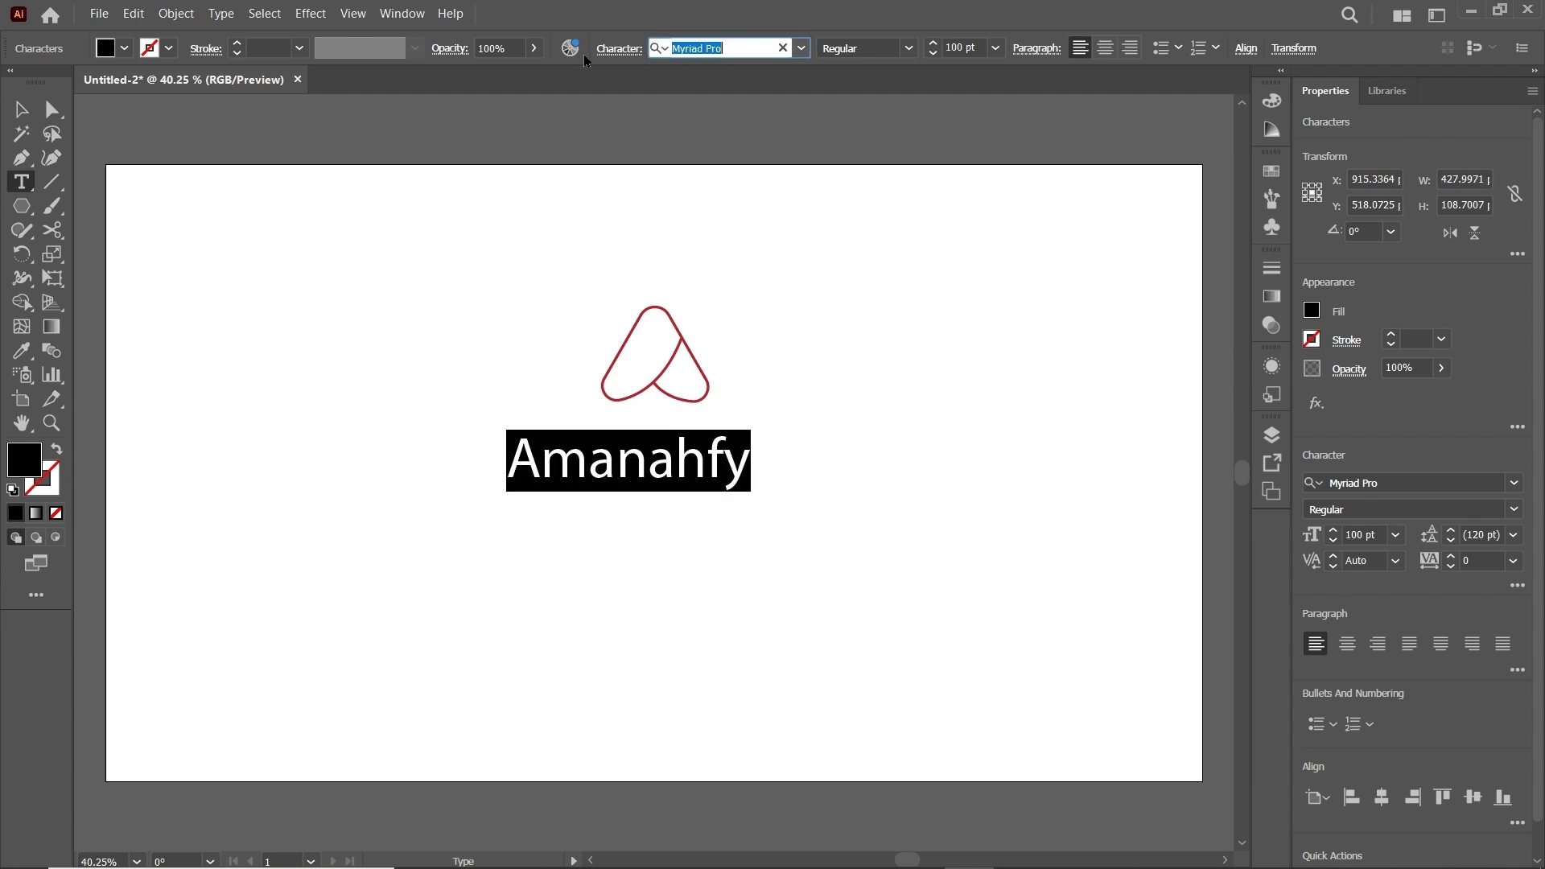
type("sor")
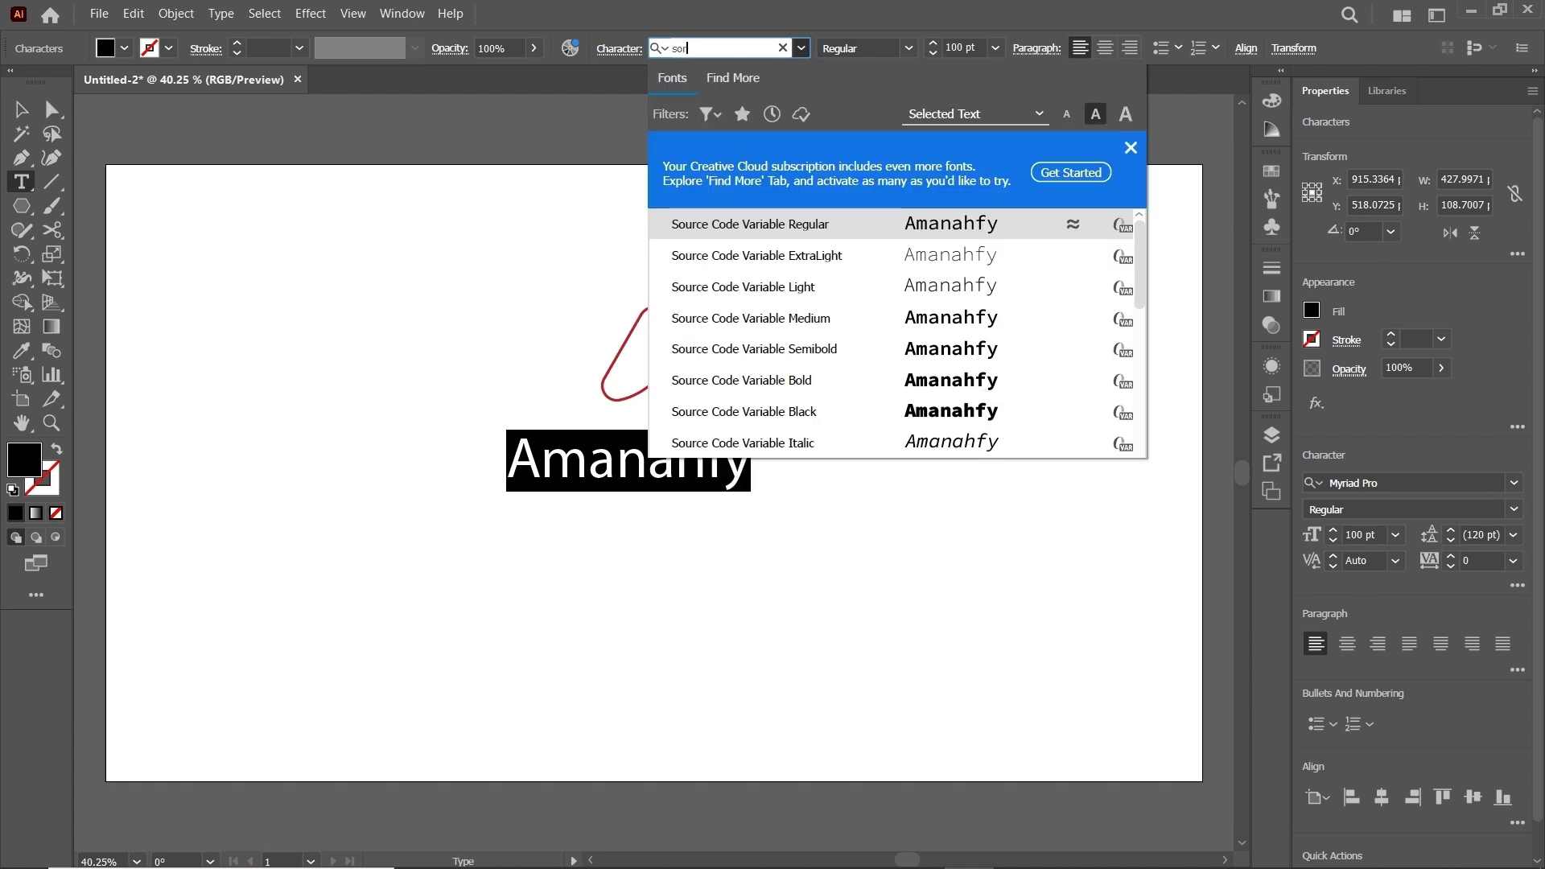
type("a")
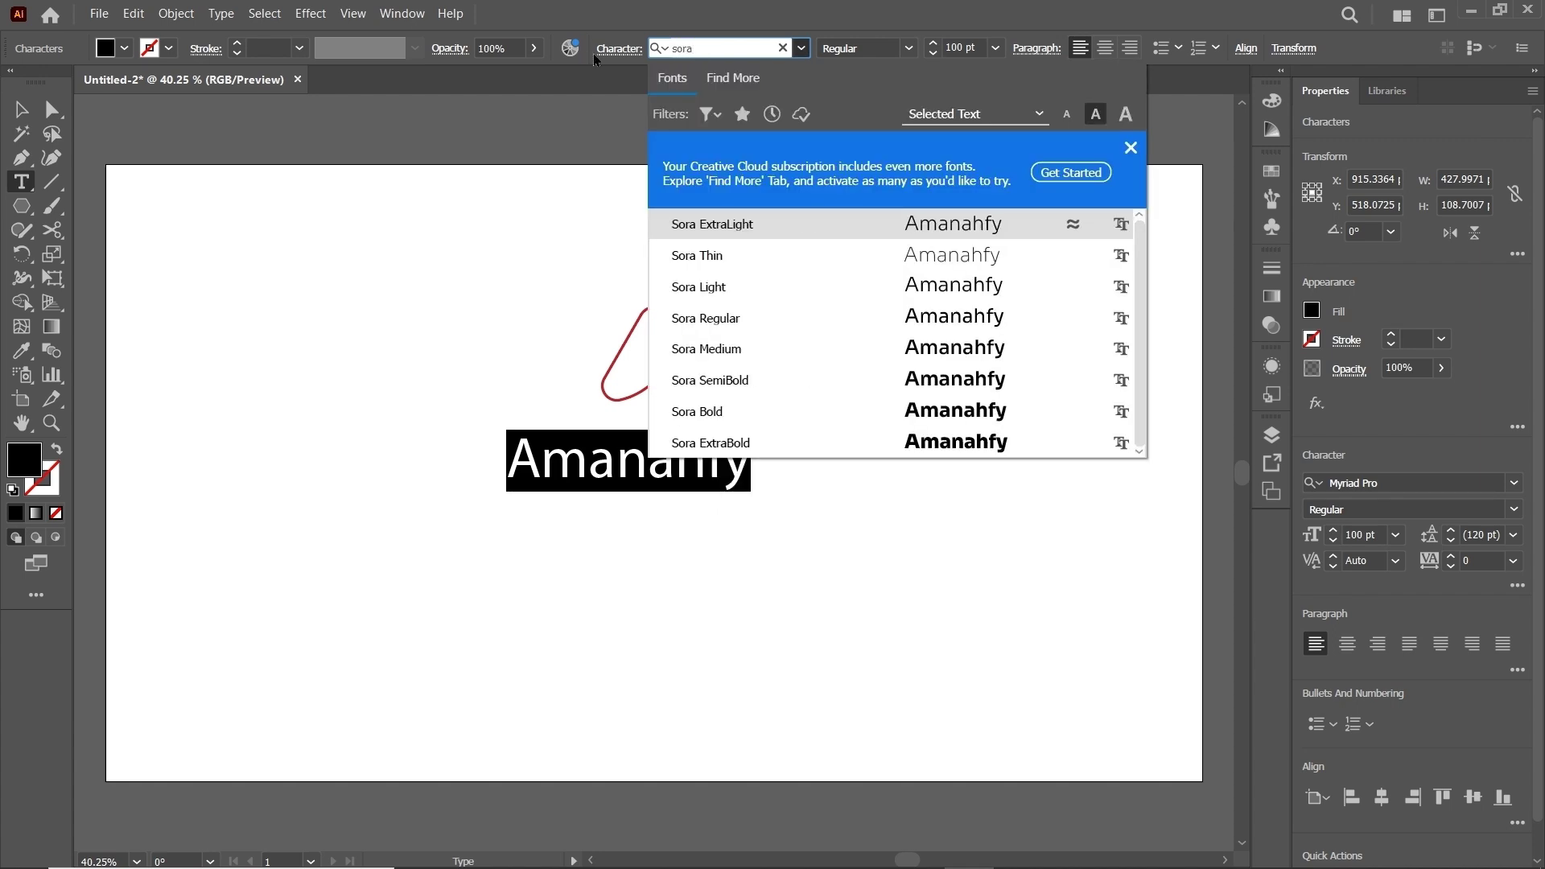
left_click(760, 380)
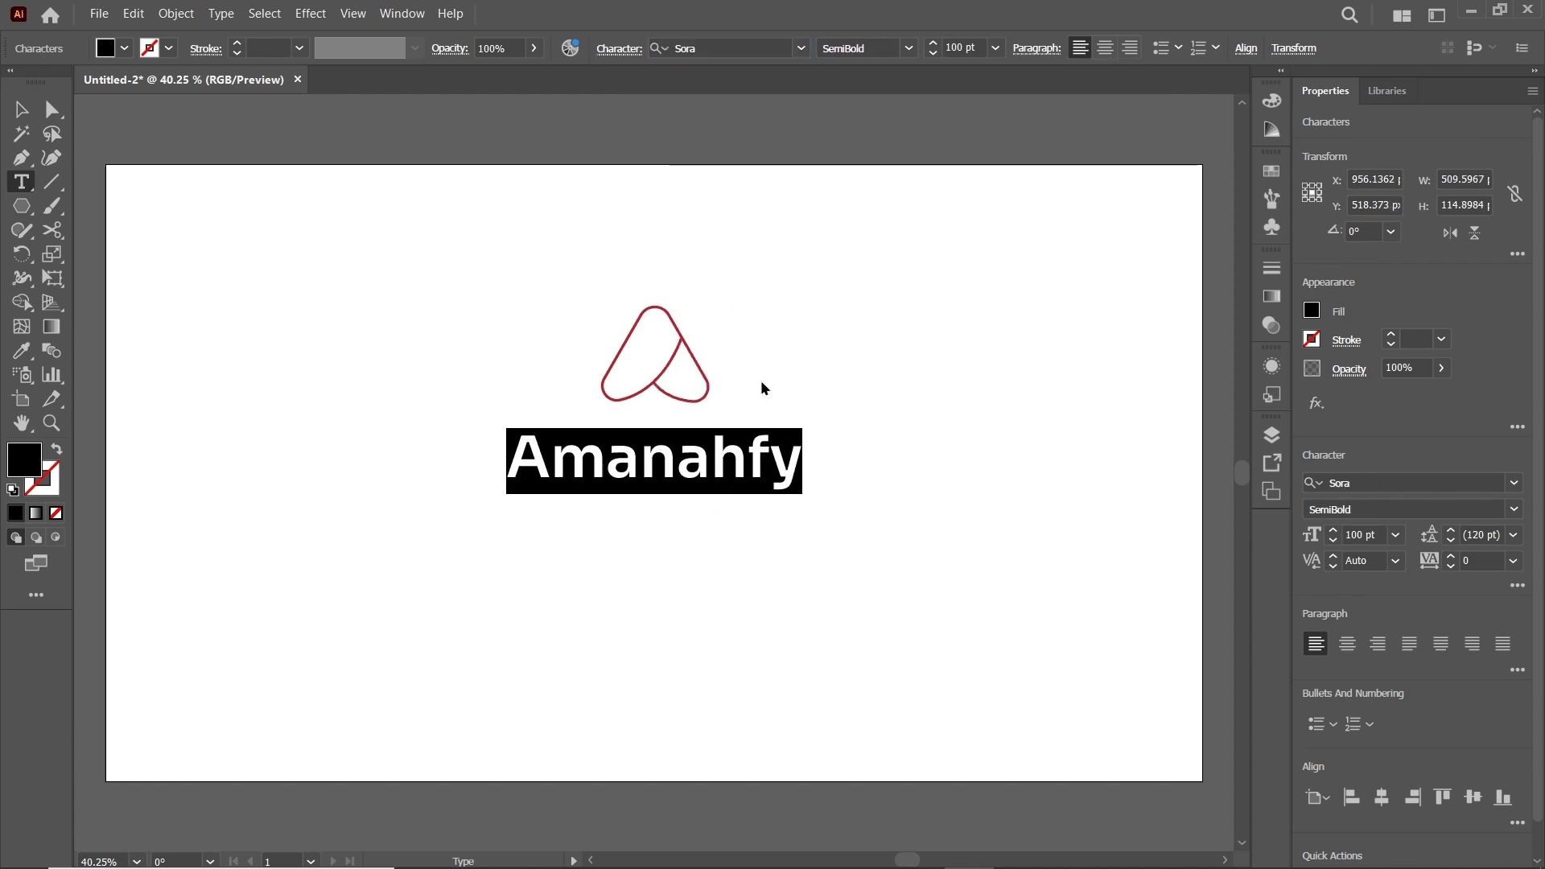
left_click(616, 49)
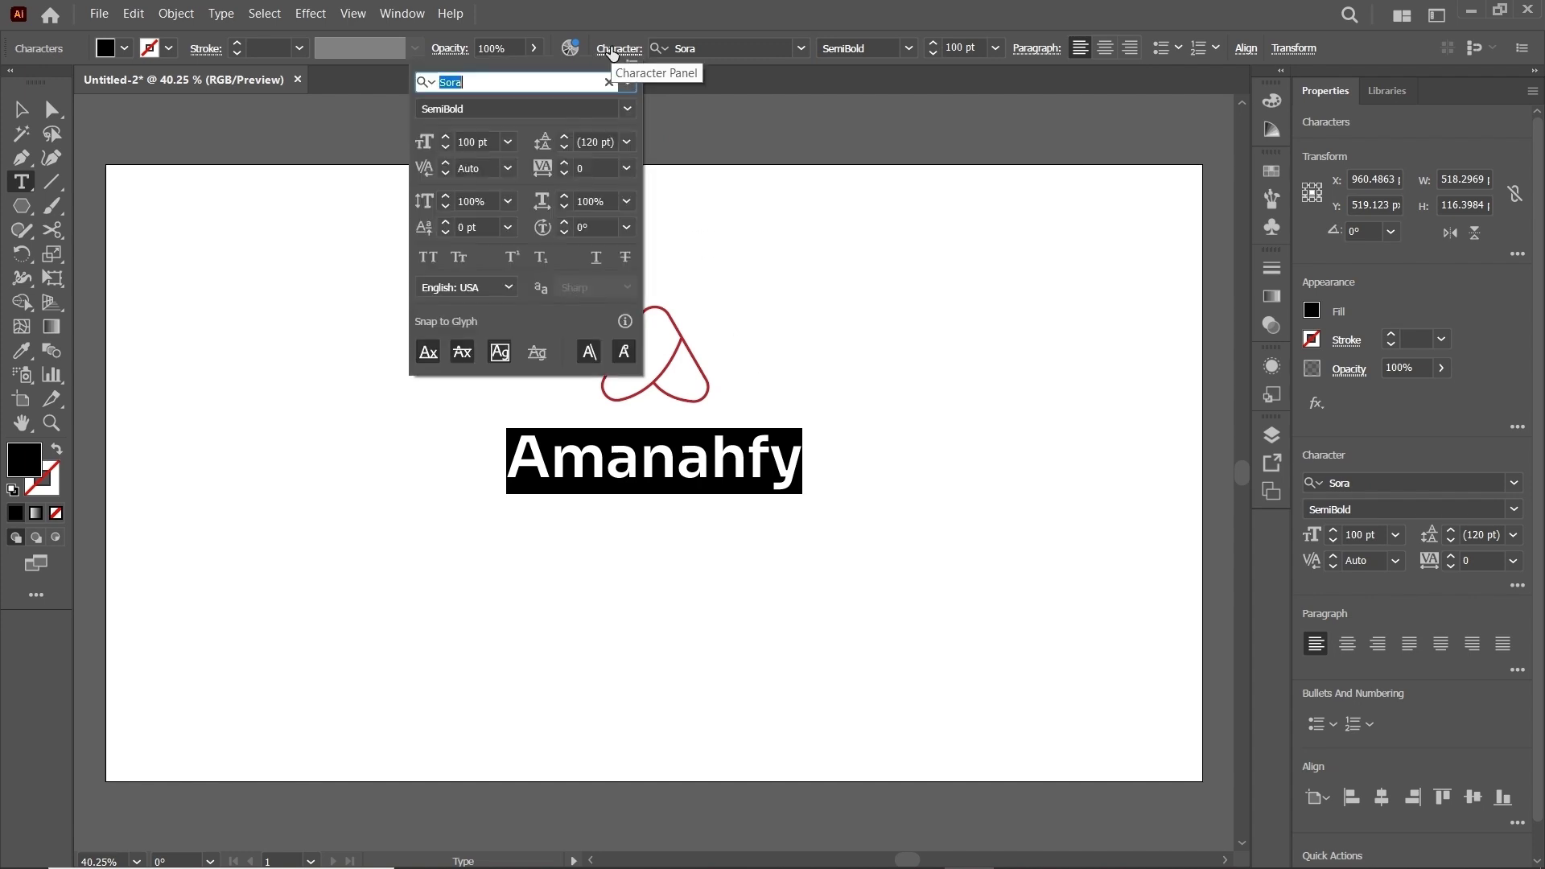
left_click(583, 168)
type("-40")
key("Return")
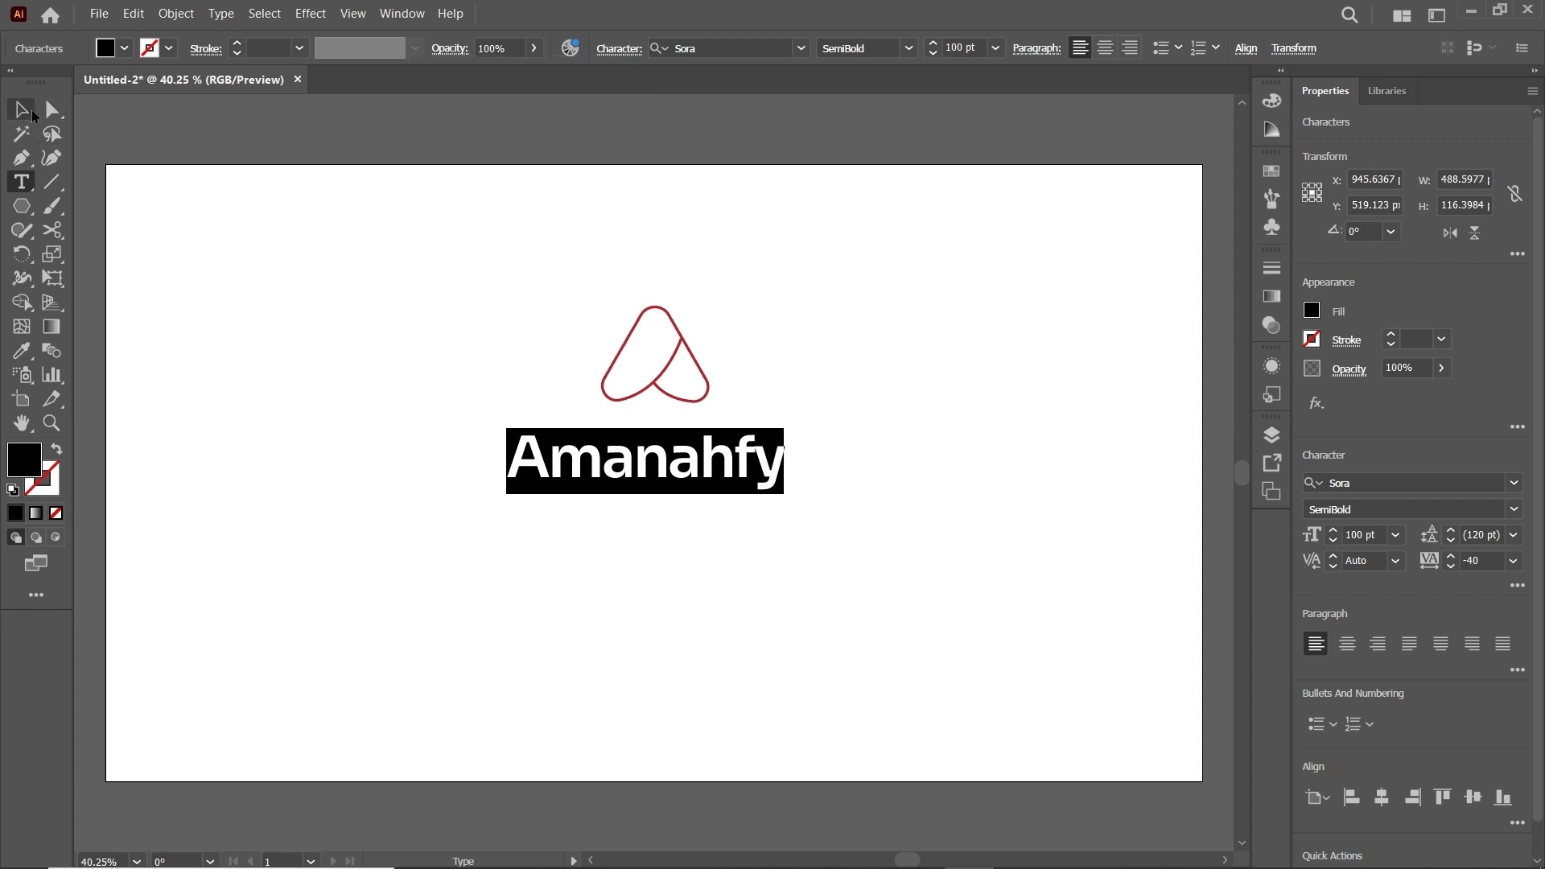
Step: Align the mark and the "Amanahfy" text to each other on their horizontal centres
left_click(32, 113)
left_click_drag(479, 315, 716, 502)
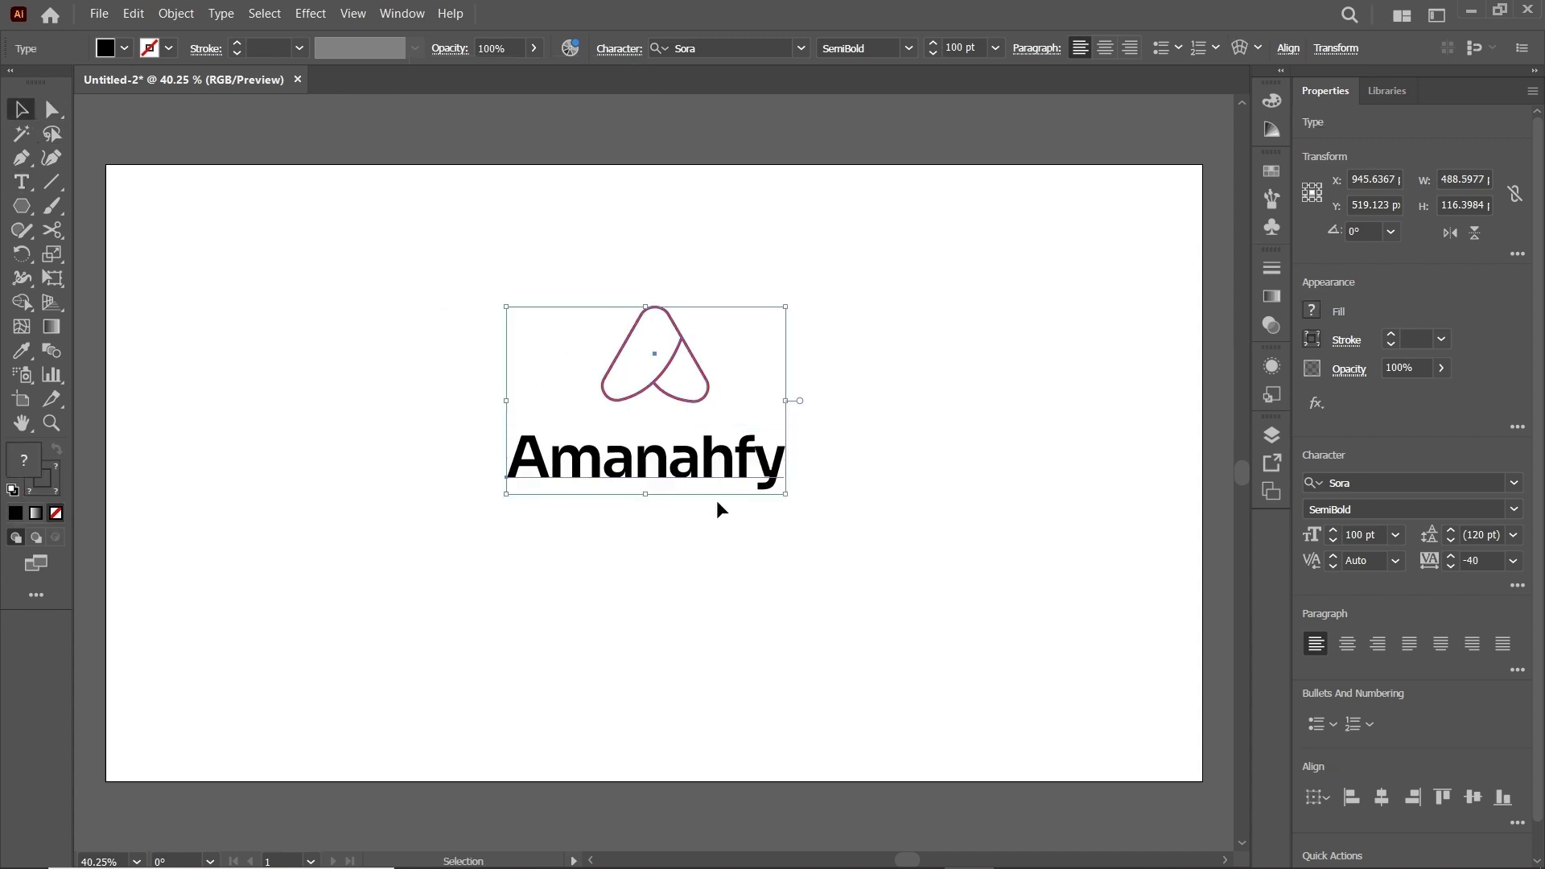
left_click(402, 14)
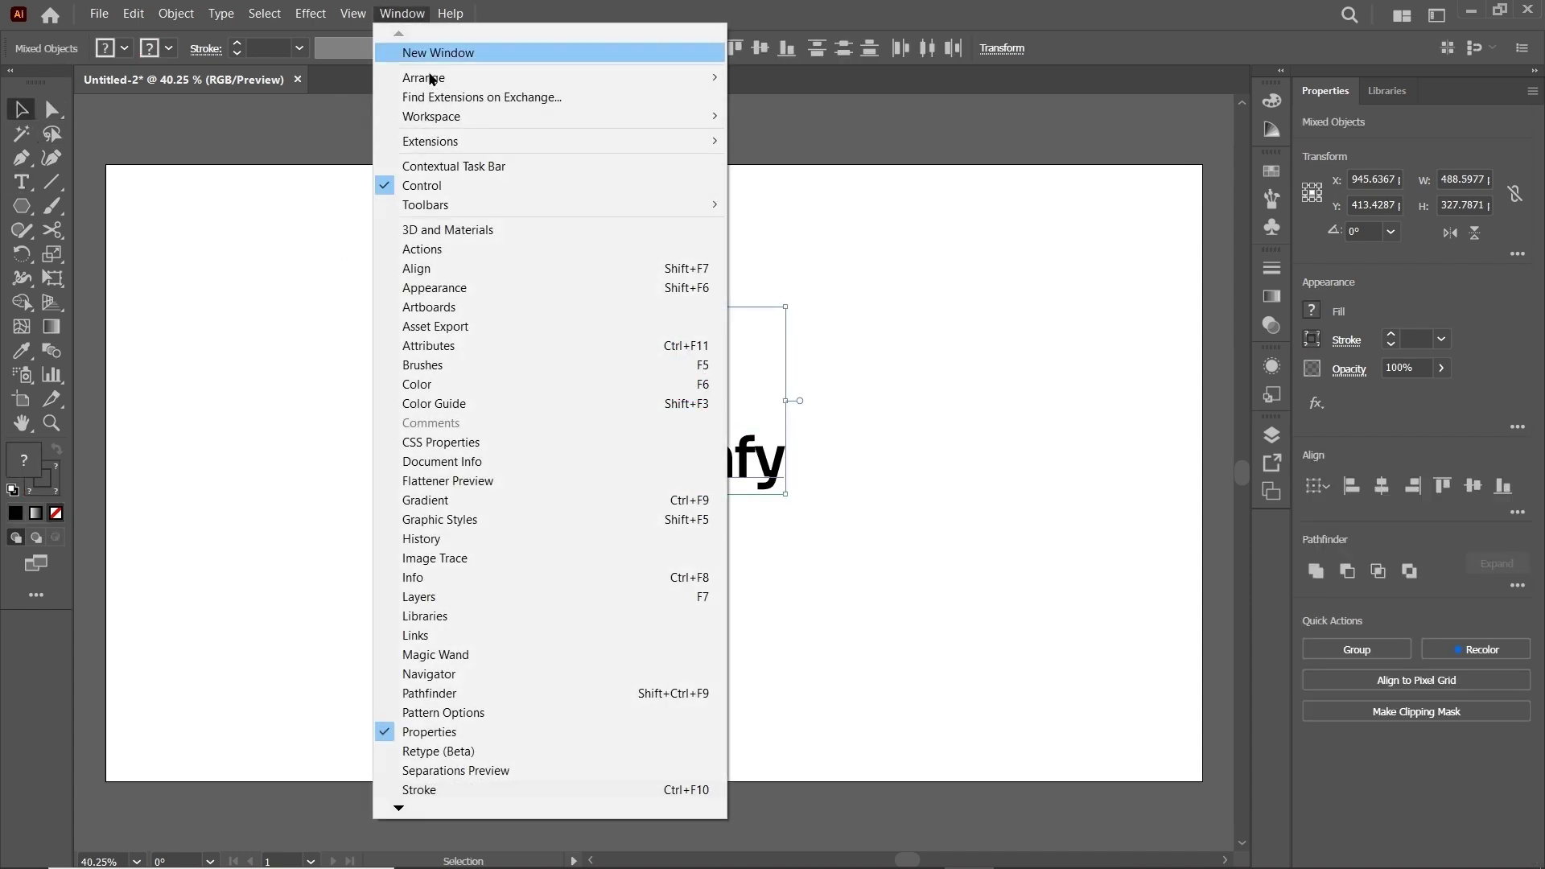
left_click(437, 268)
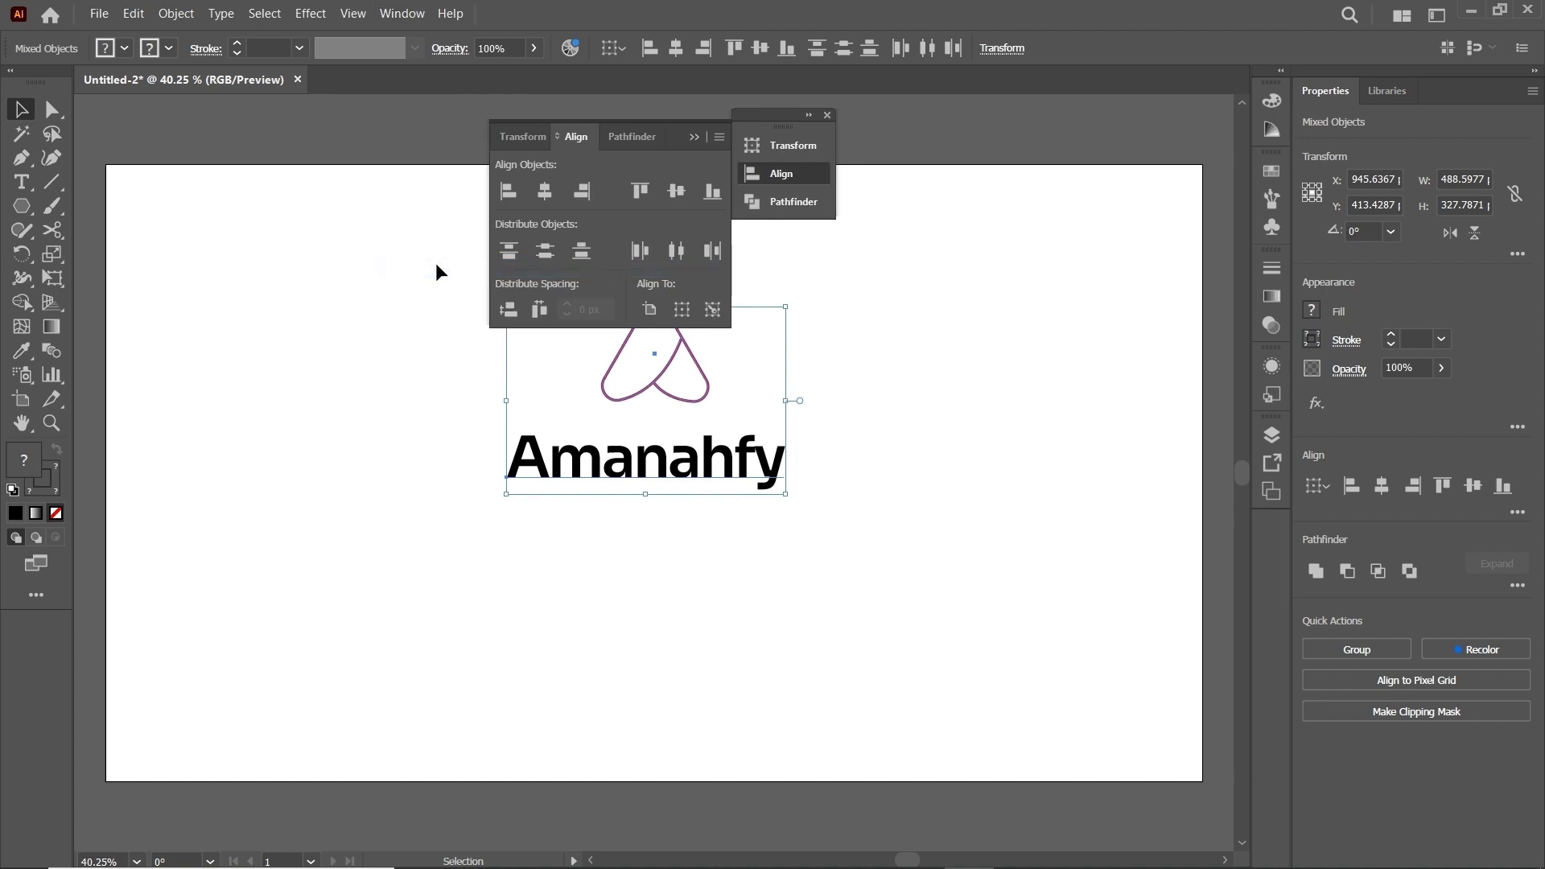
left_click(545, 191)
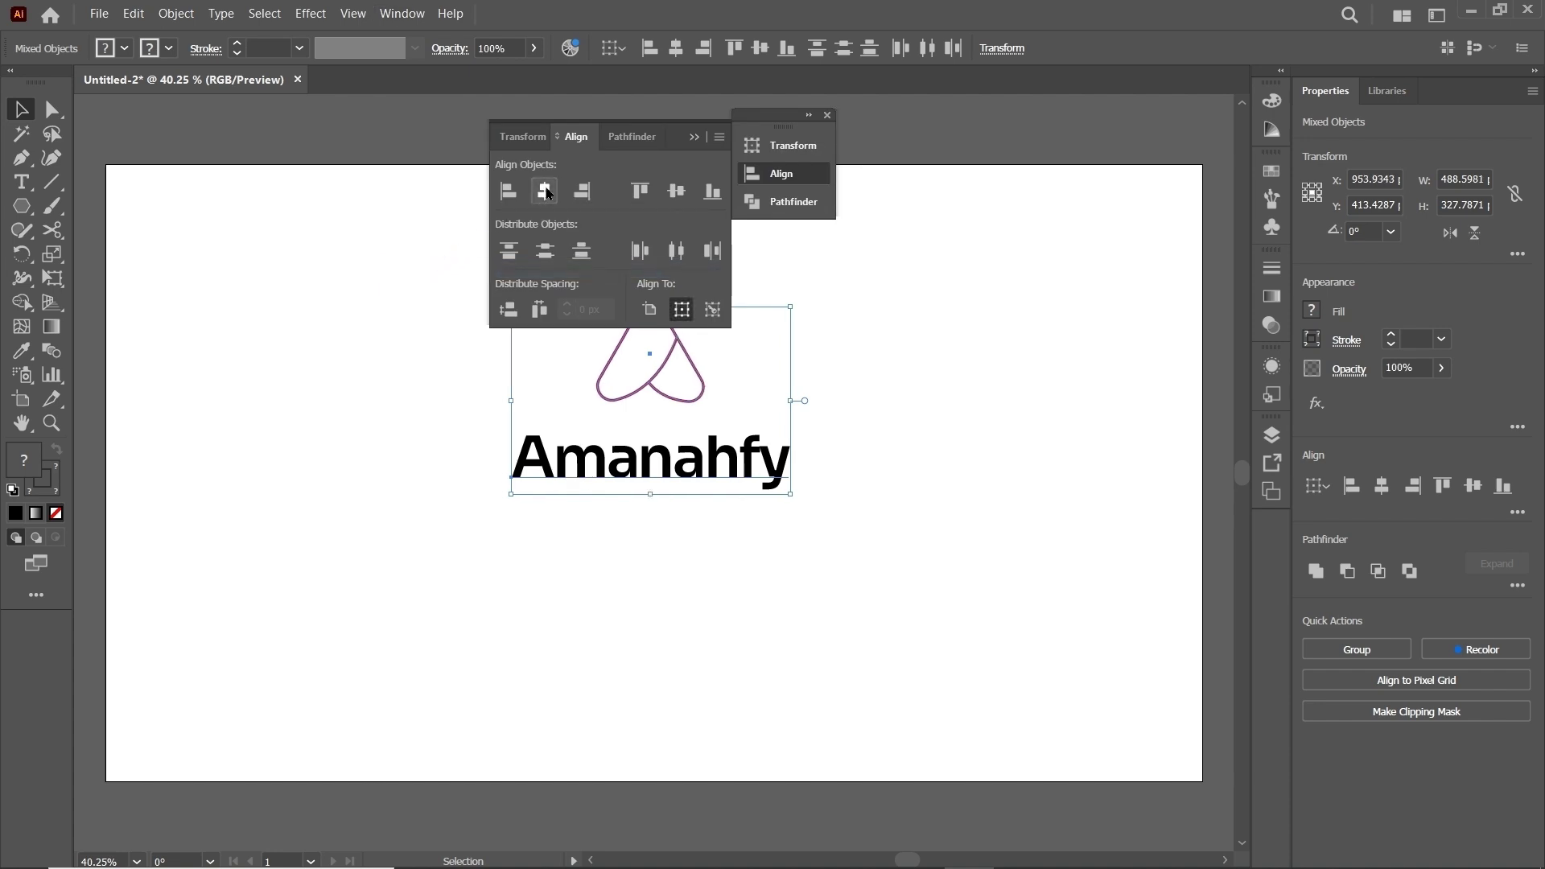
left_click(827, 116)
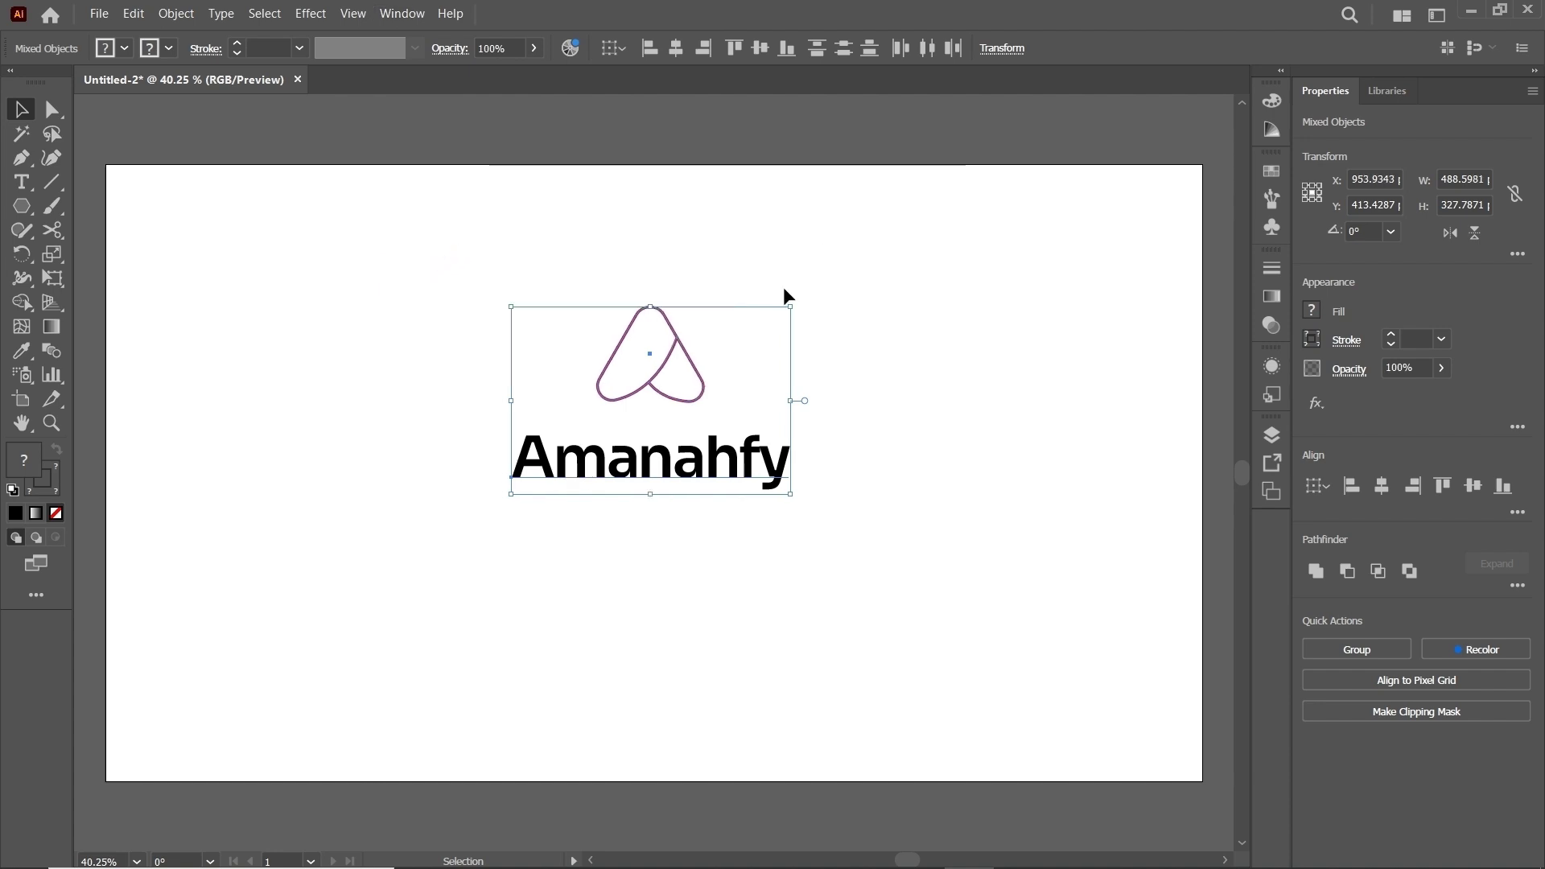
Step: Scale the mark down to about 153 x 137 px and set its stroke to 16 pt
key("z")
left_click_drag(648, 410, 799, 496)
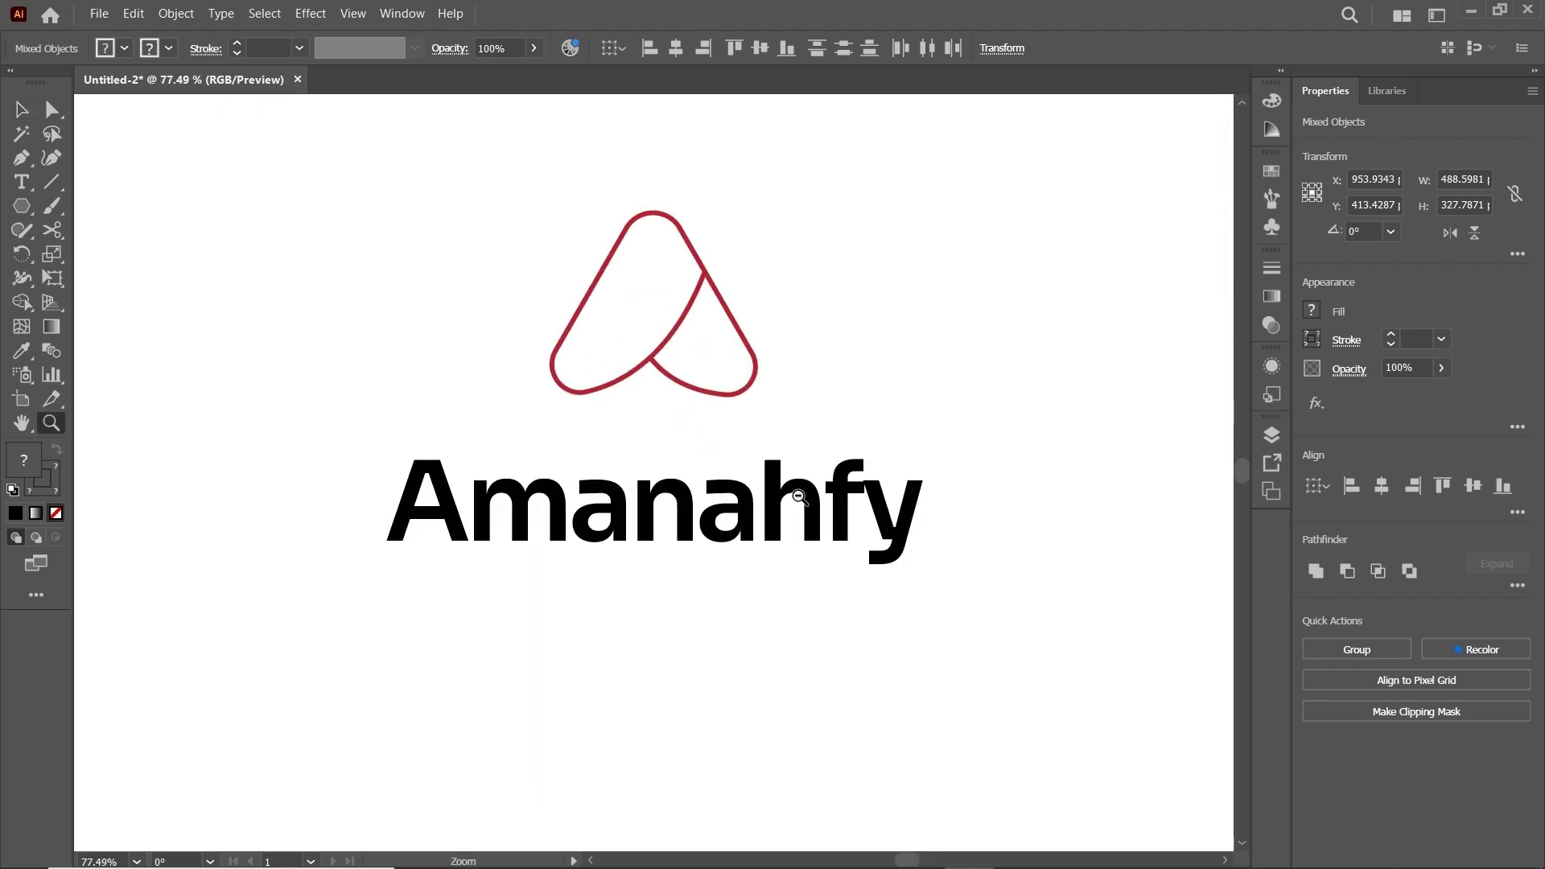
key("v")
left_click_drag(631, 242, 655, 272)
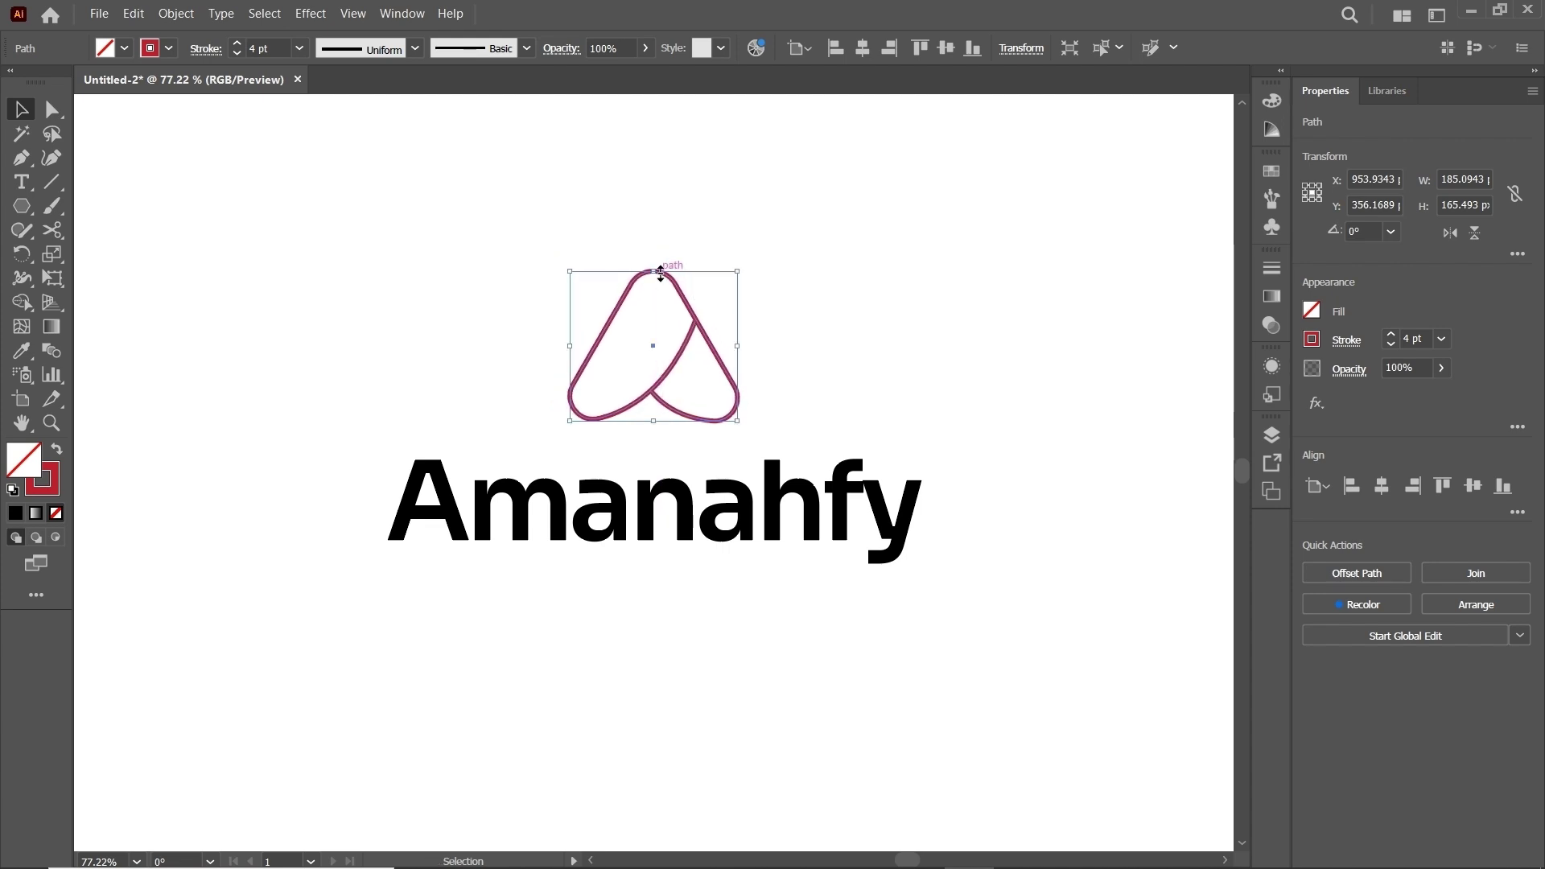
left_click(297, 54)
left_click(325, 406)
Step: Convert the mark's stroke to outlines and scale it down to about 156 x 141 px
left_click(183, 16)
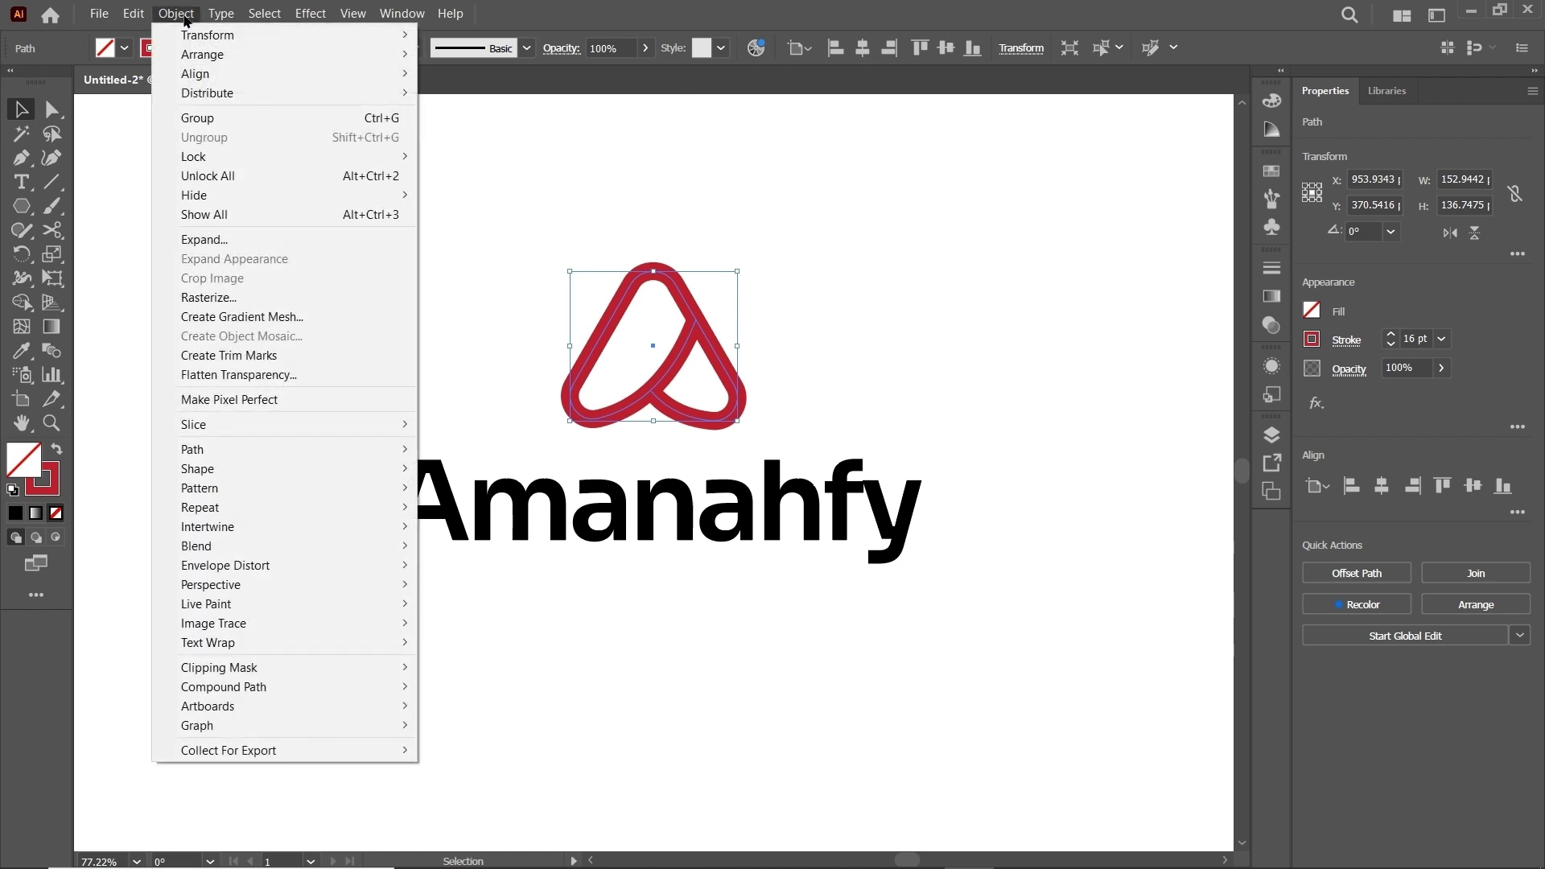
mouse_move(338, 456)
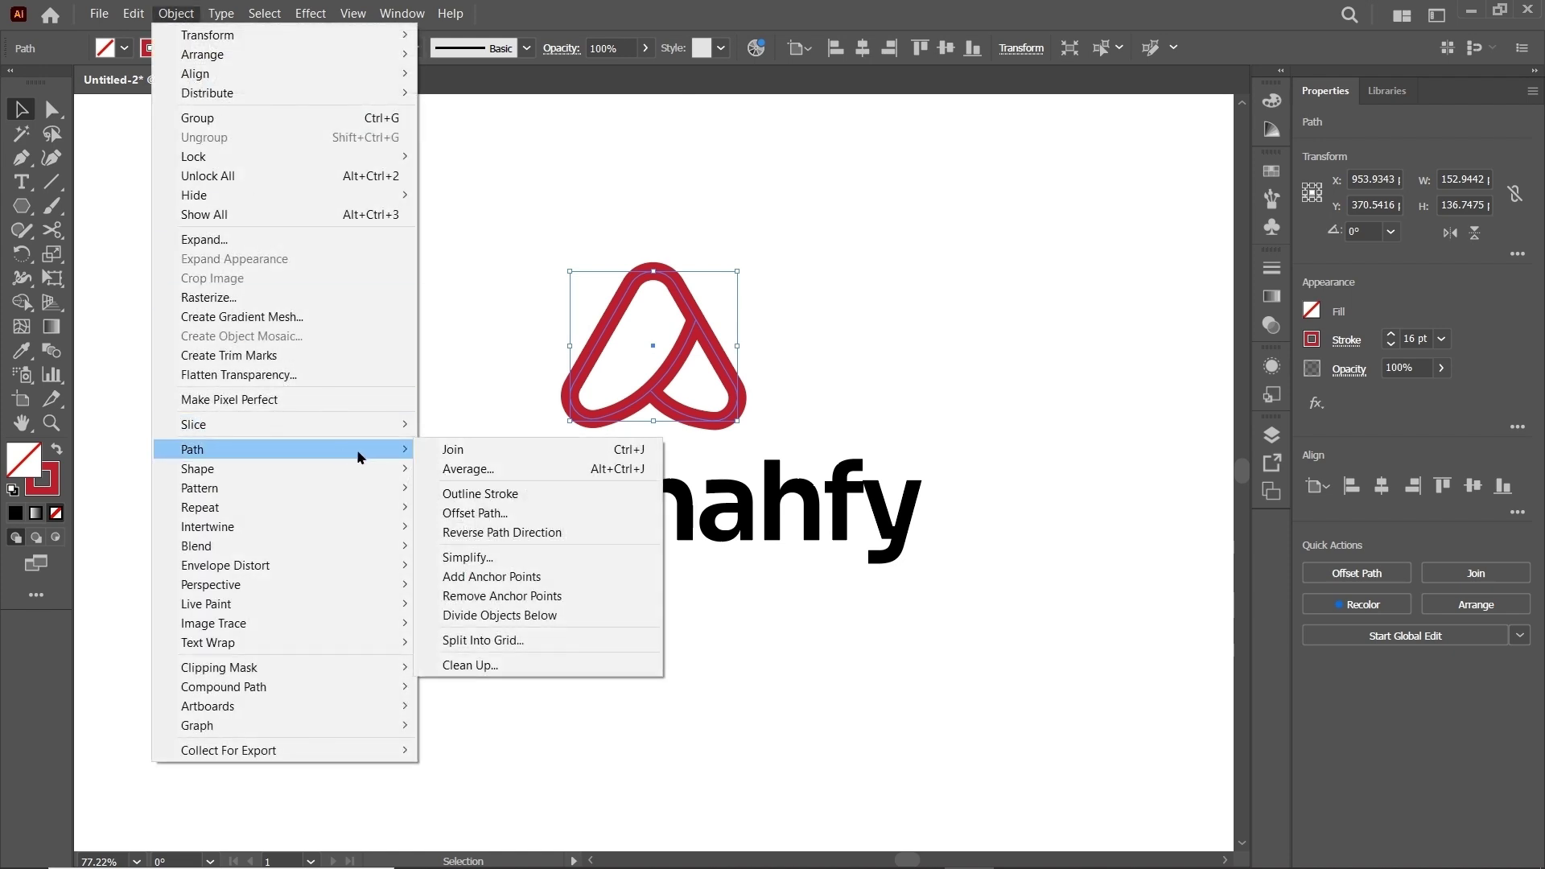
left_click(487, 493)
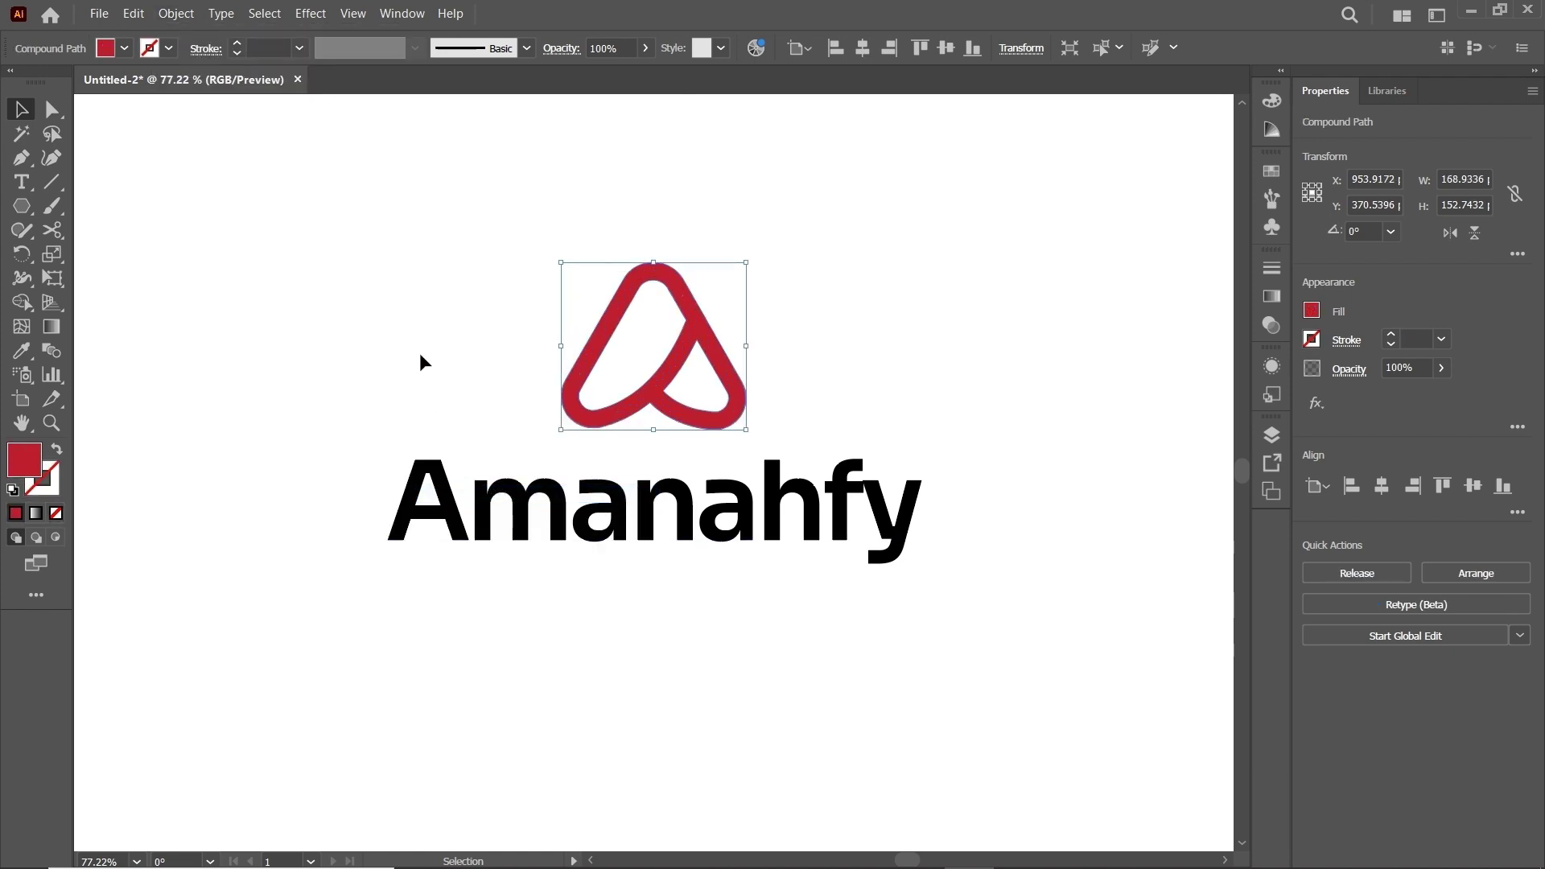
left_click_drag(653, 262, 657, 277)
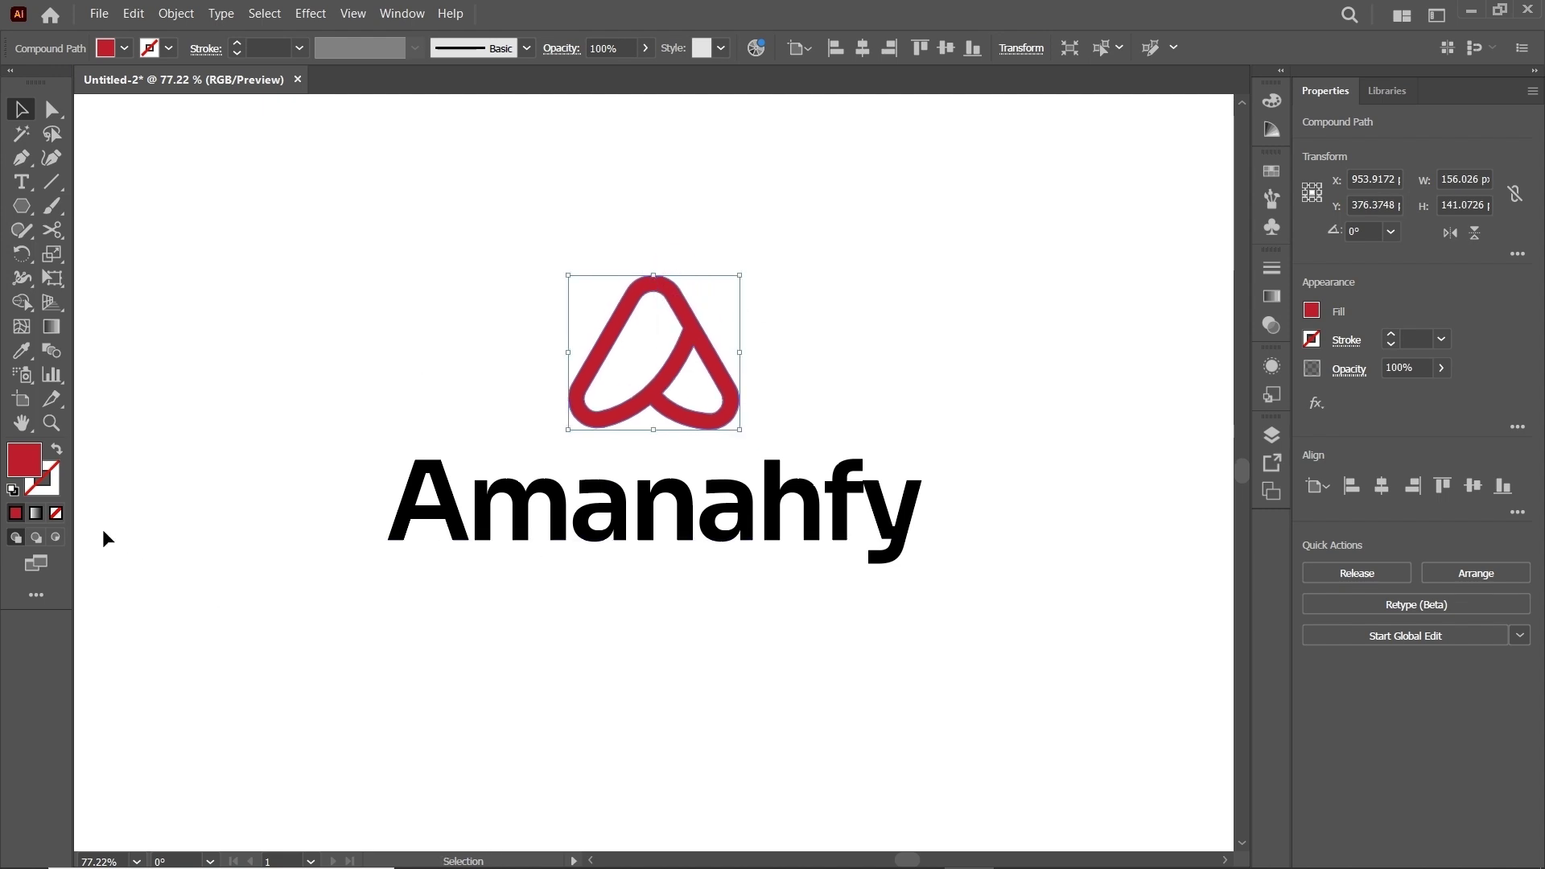
Step: Change the fill of the outlined mark to the blue #0f92ff
double_click(26, 471)
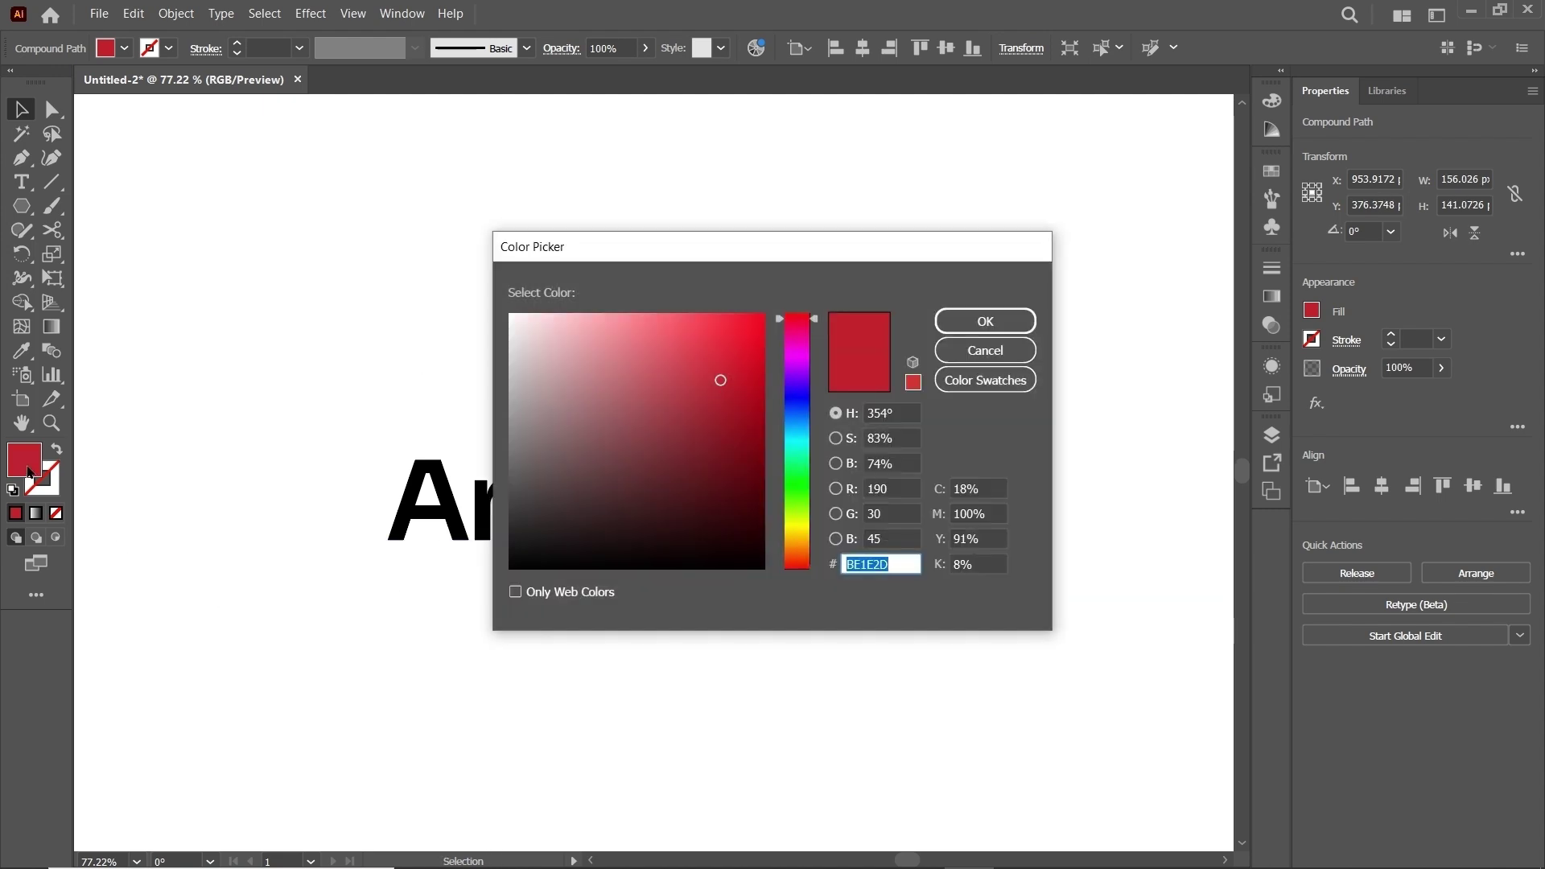
type("0")
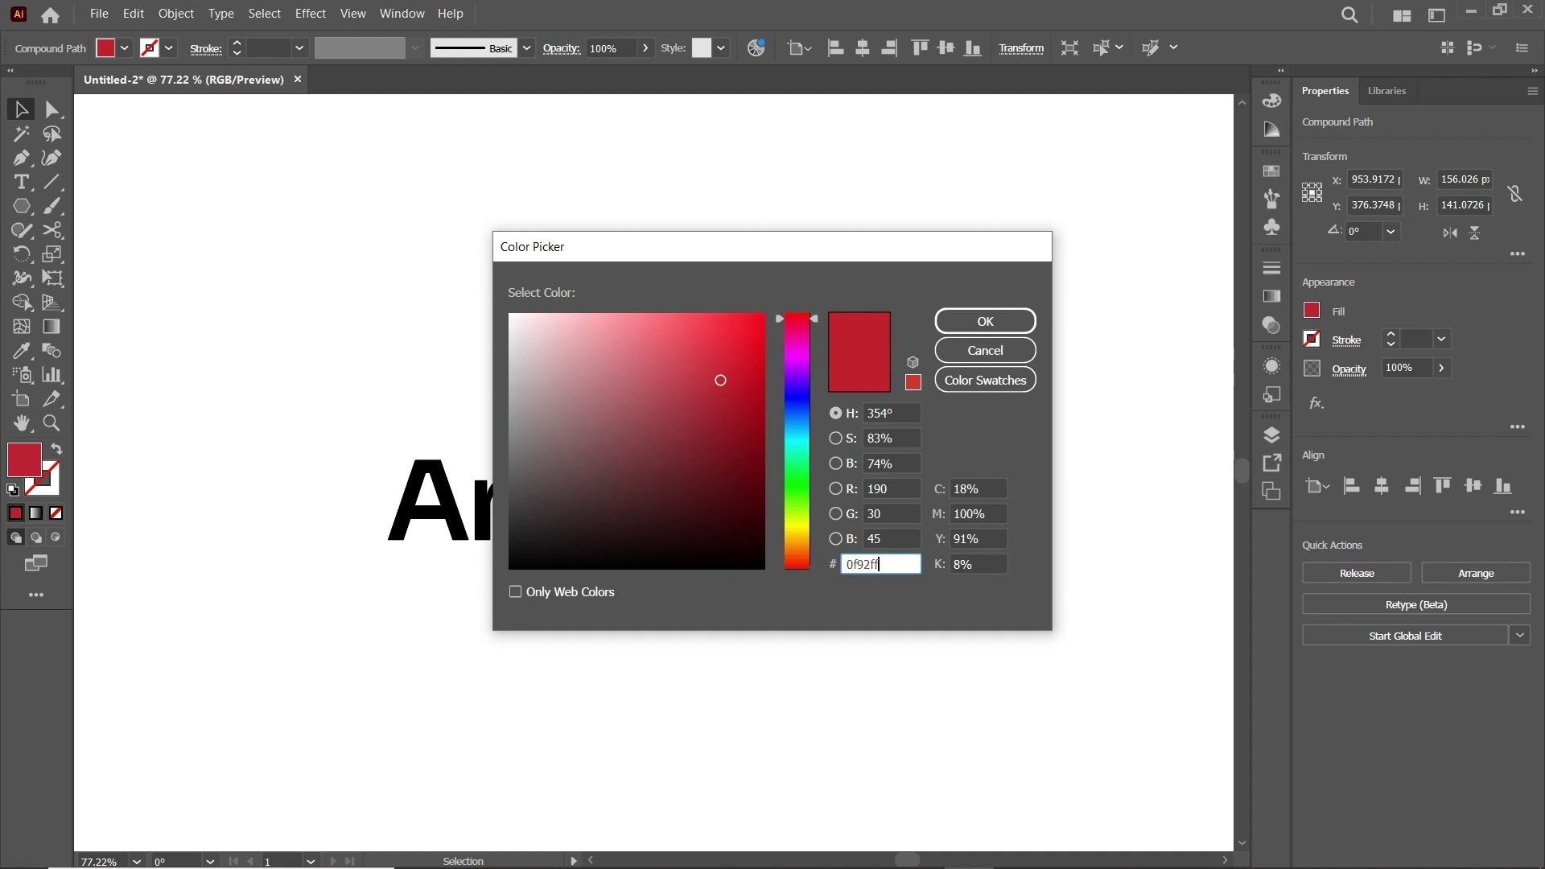
type("f92ff")
left_click(984, 321)
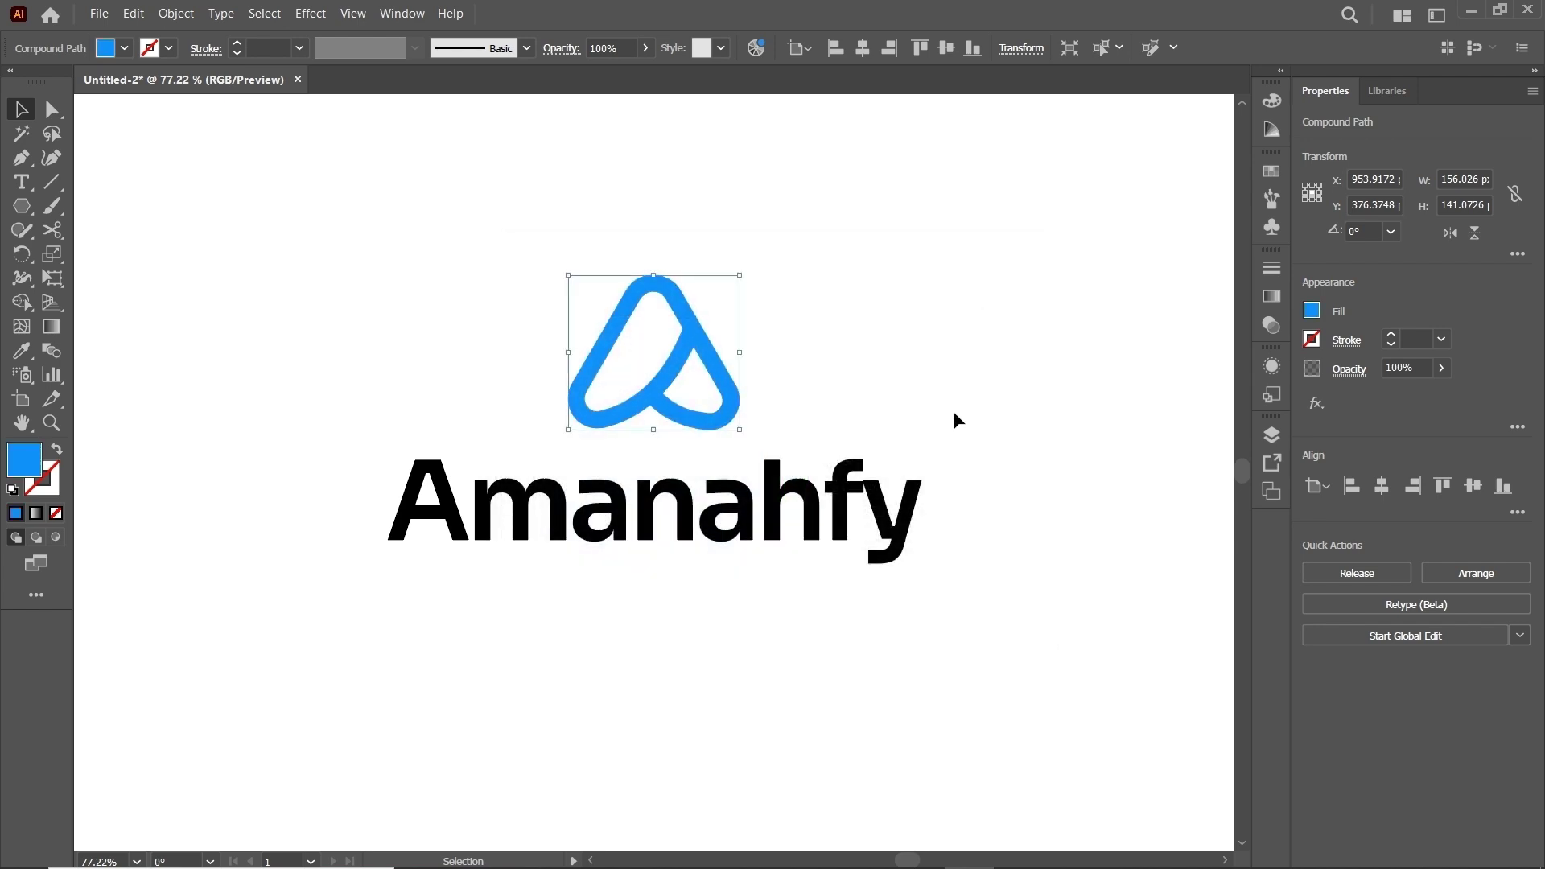
Step: Convert the "Amanahfy" text to outlines and change its fill to a dark slate grey with a hex code starting 4b
left_click(644, 505)
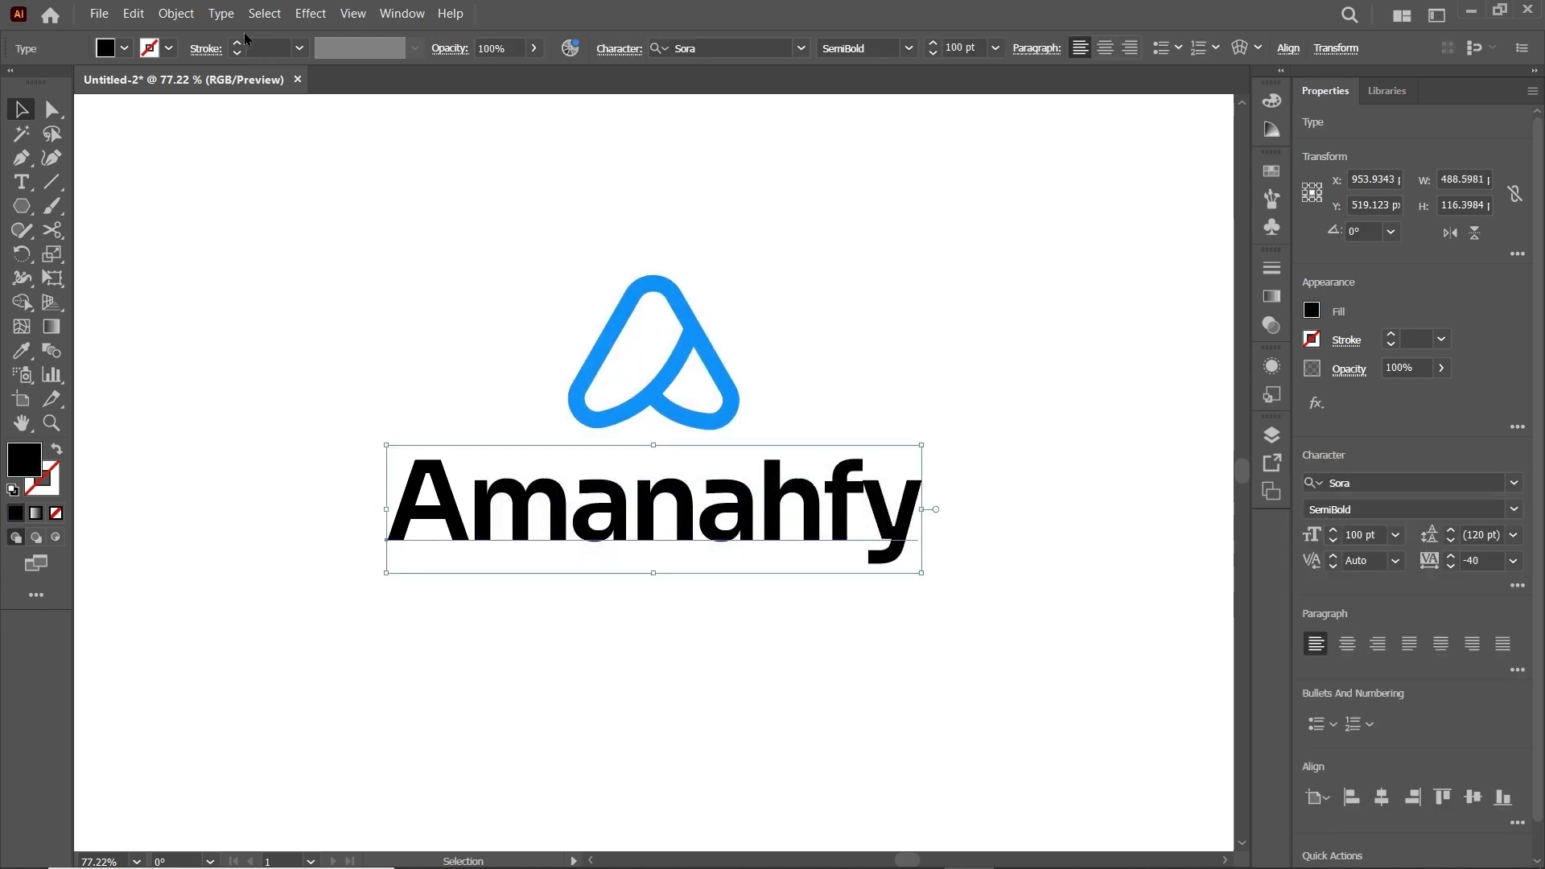
left_click(220, 13)
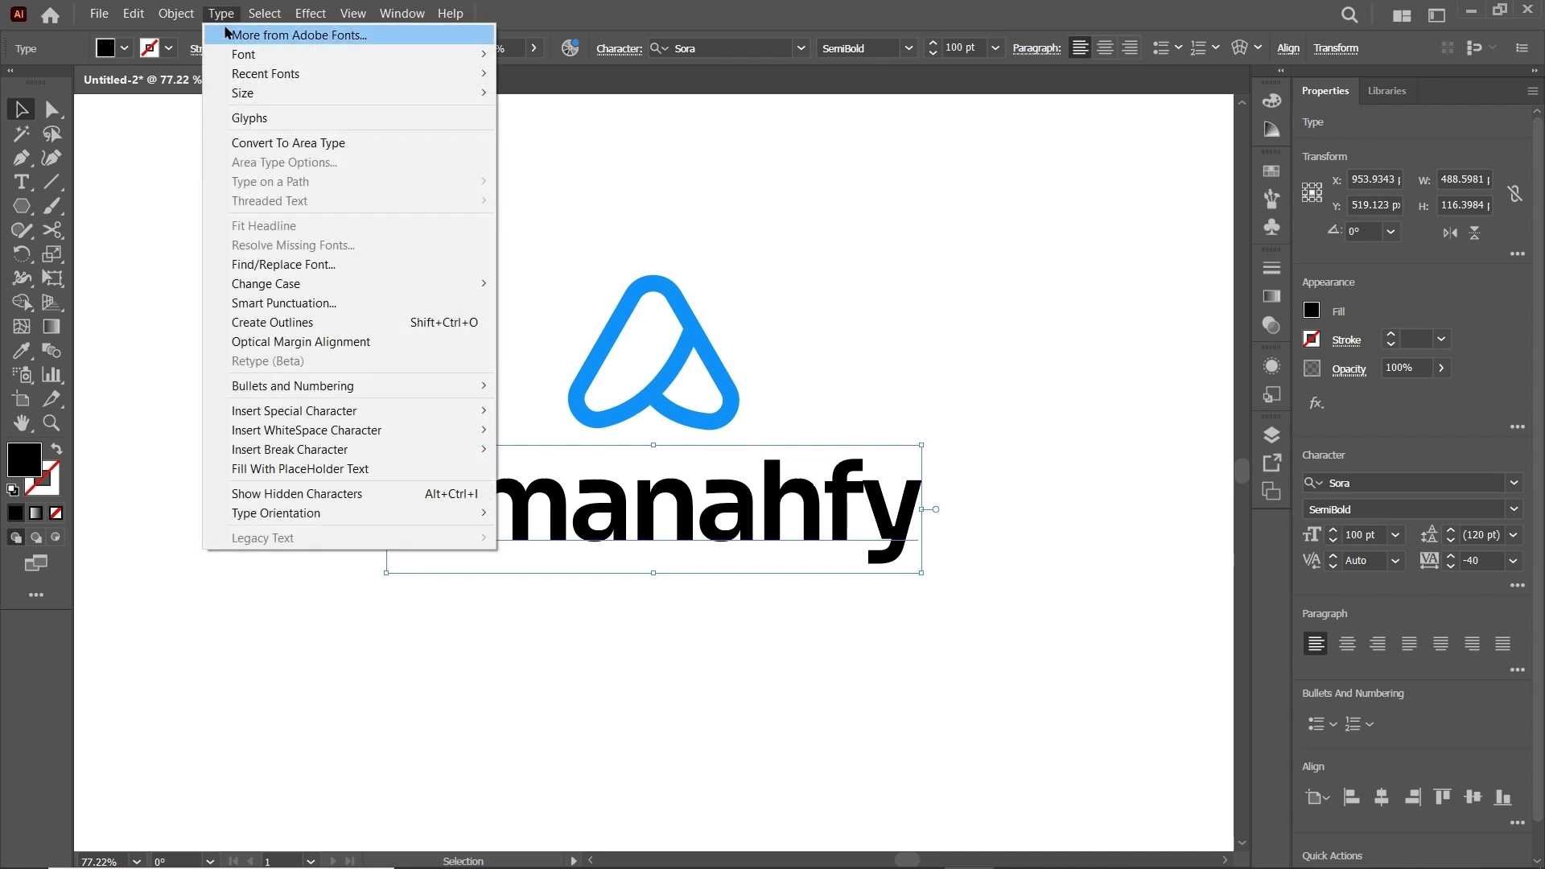
left_click(276, 322)
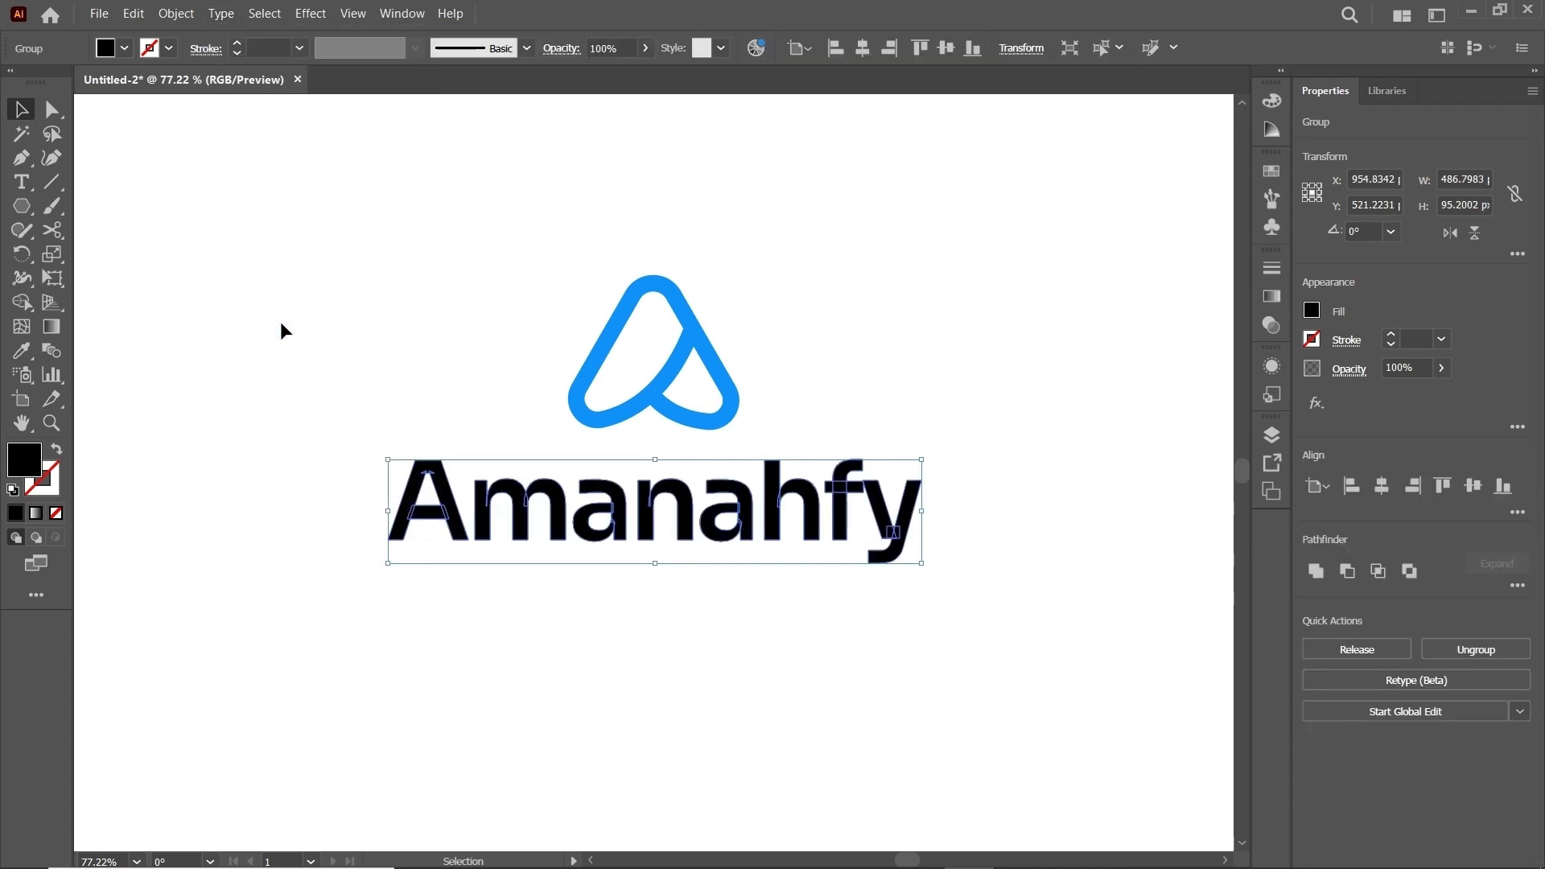
double_click(24, 460)
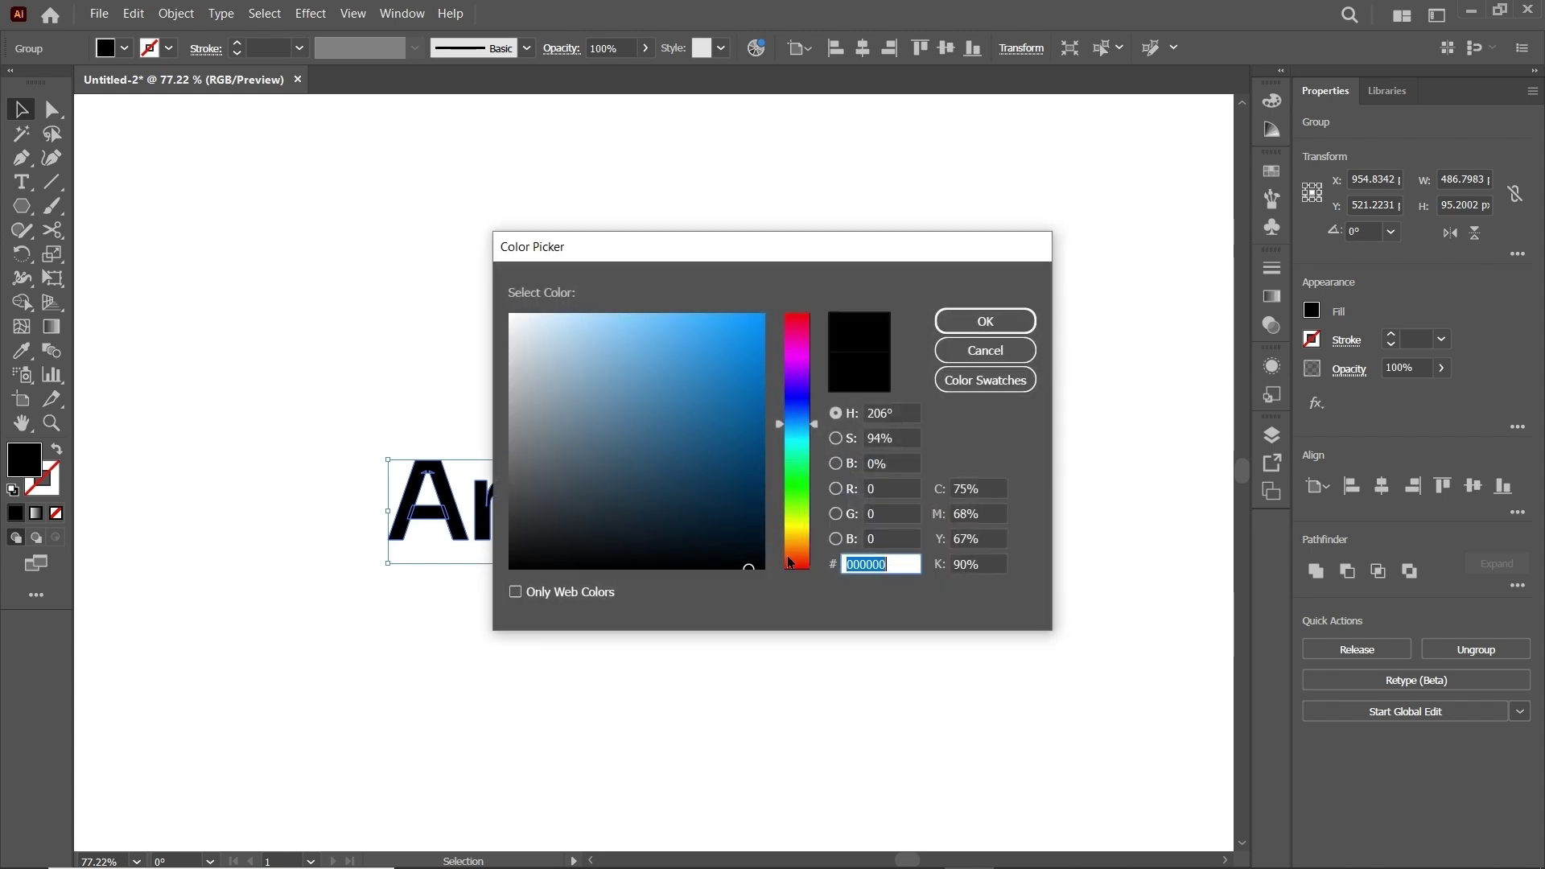
type("4b")
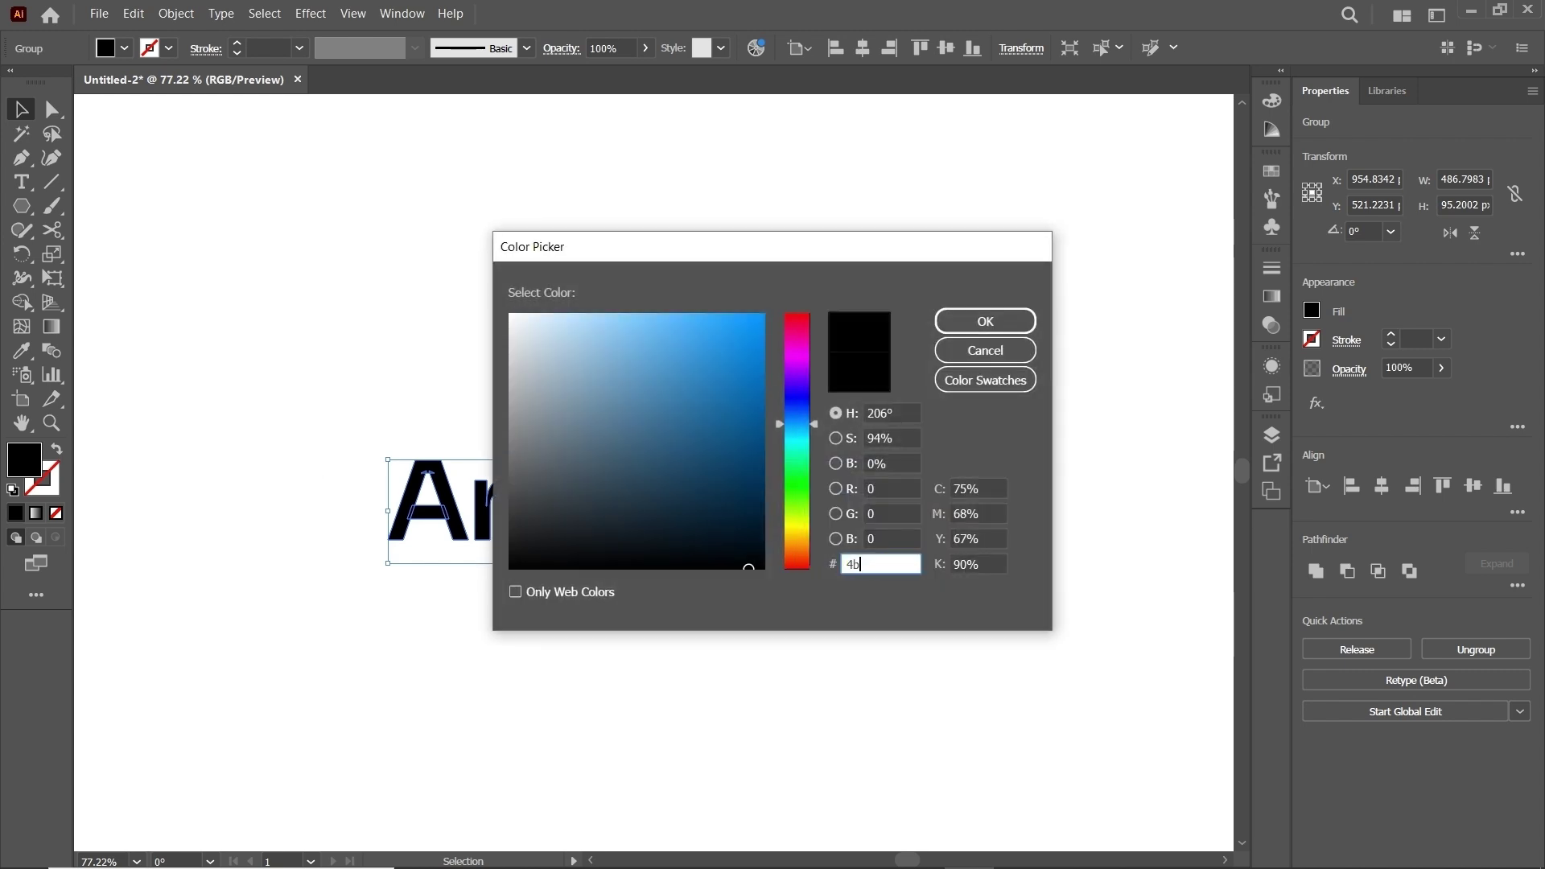
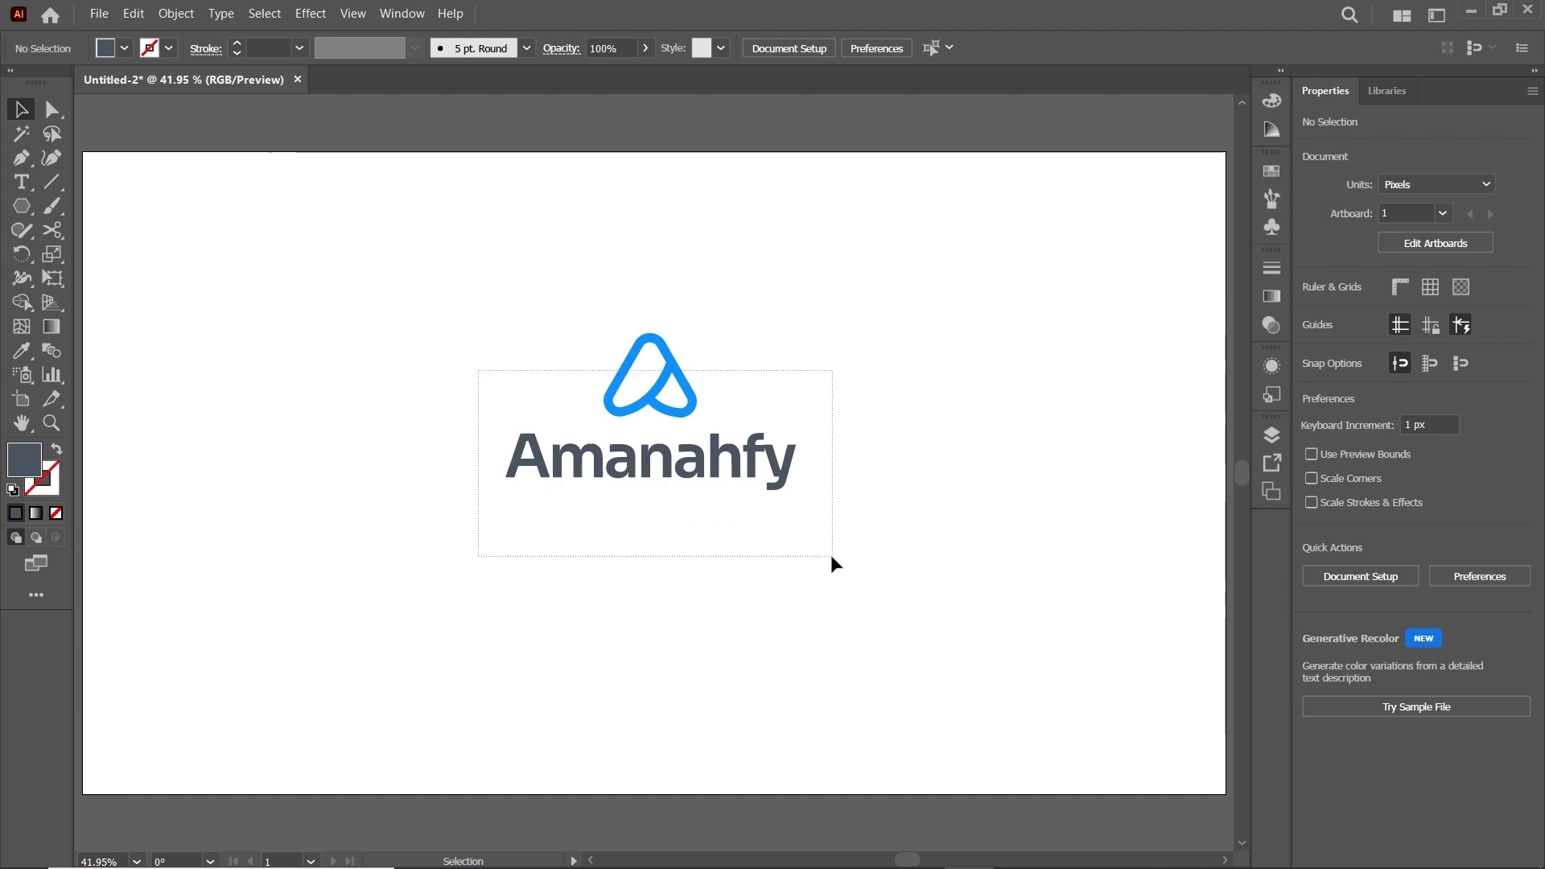
Step: Group the mark with the wordmark and centre the group horizontally and vertically on the artboard
right_click(705, 478)
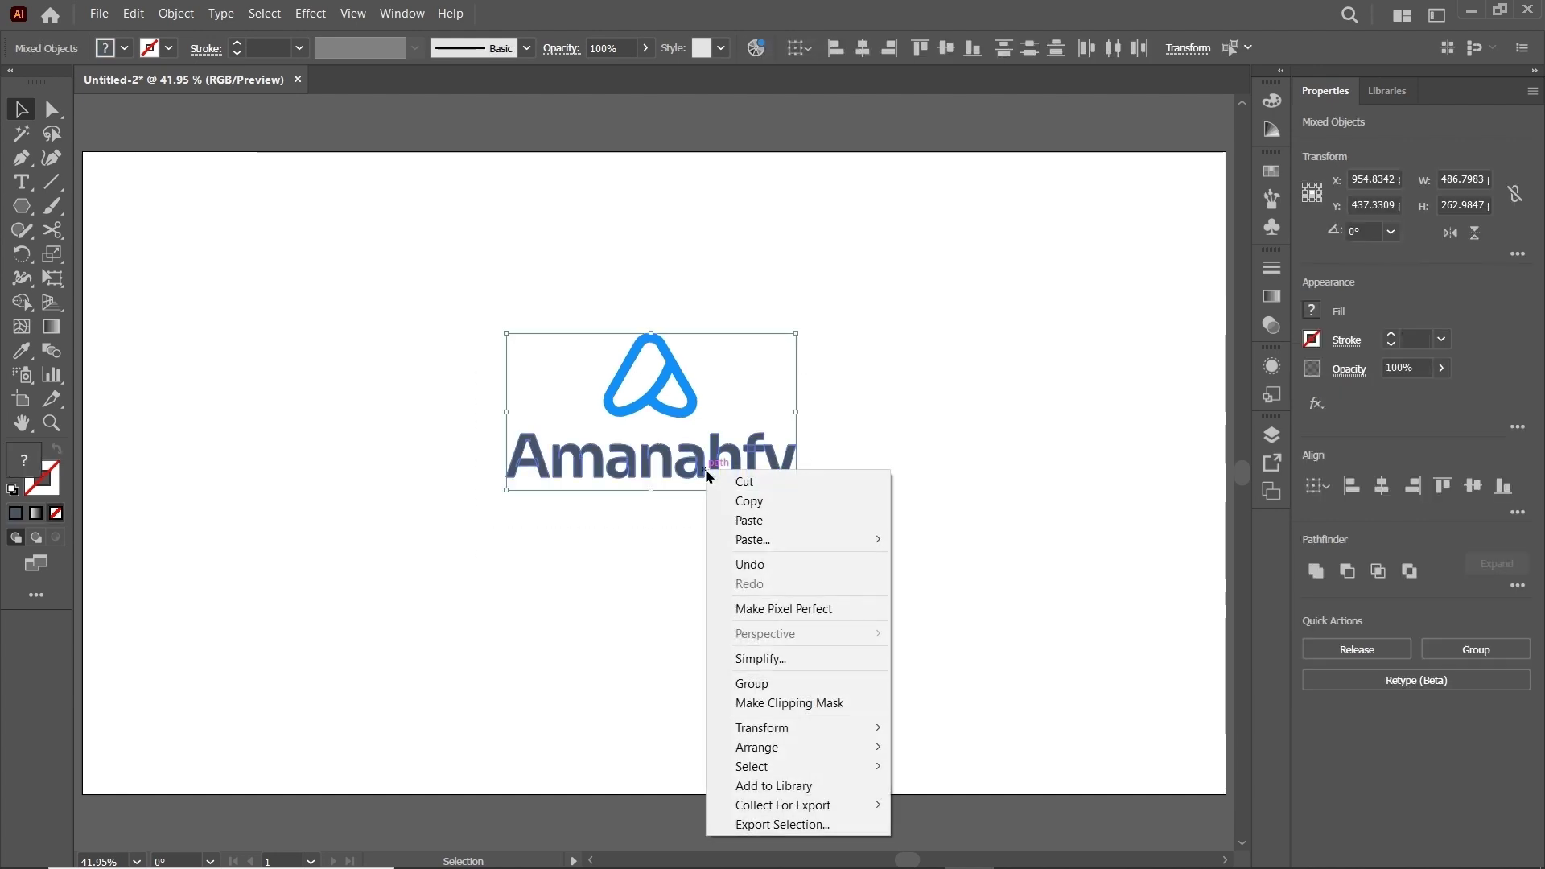
left_click(773, 684)
left_click(402, 14)
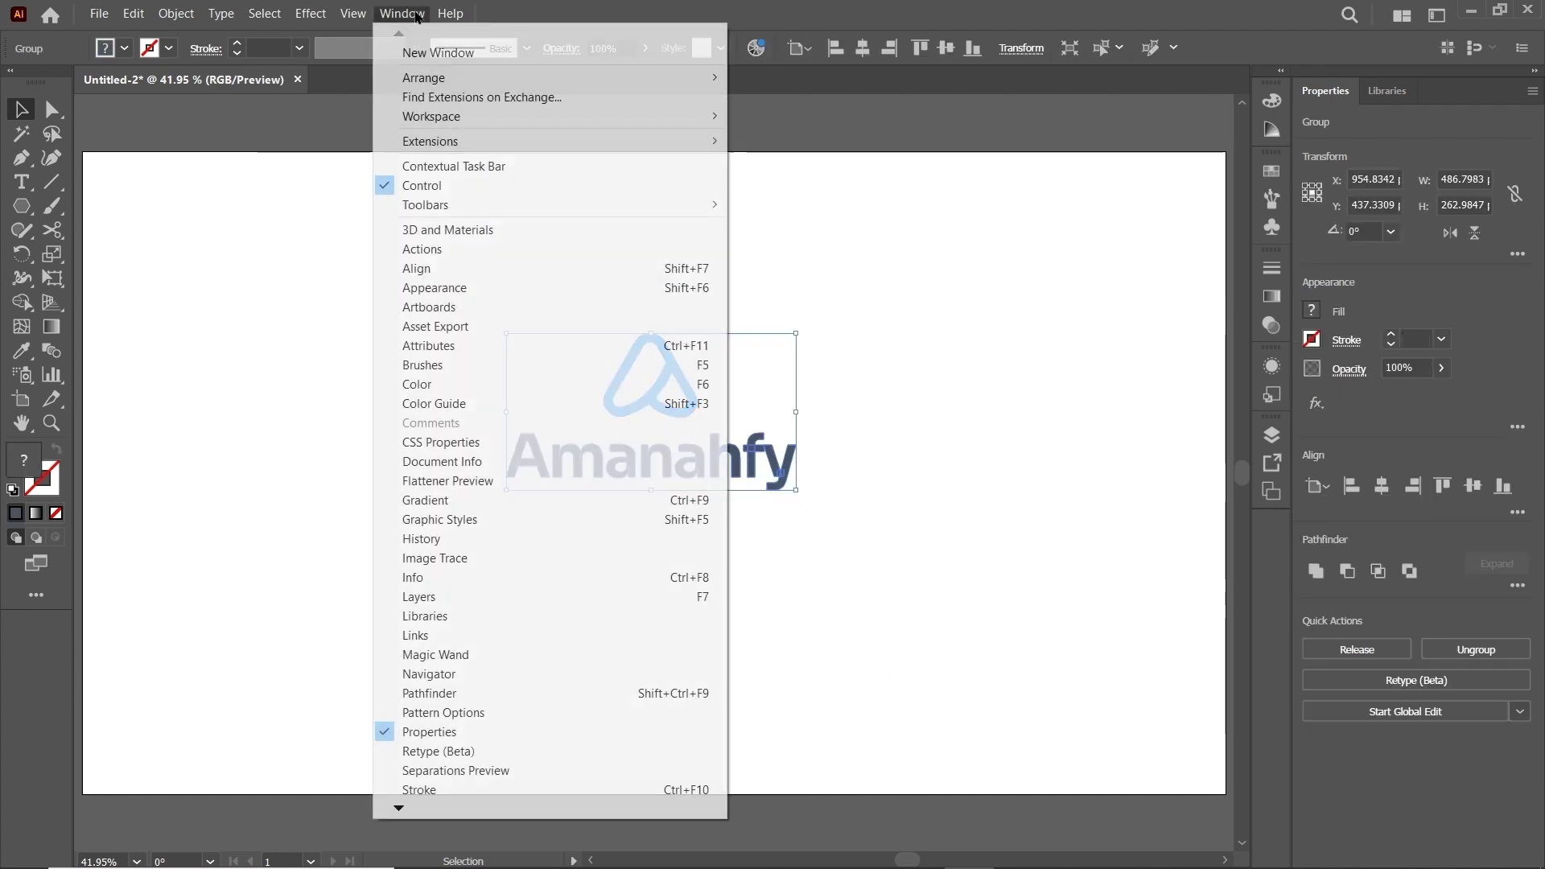
left_click(448, 270)
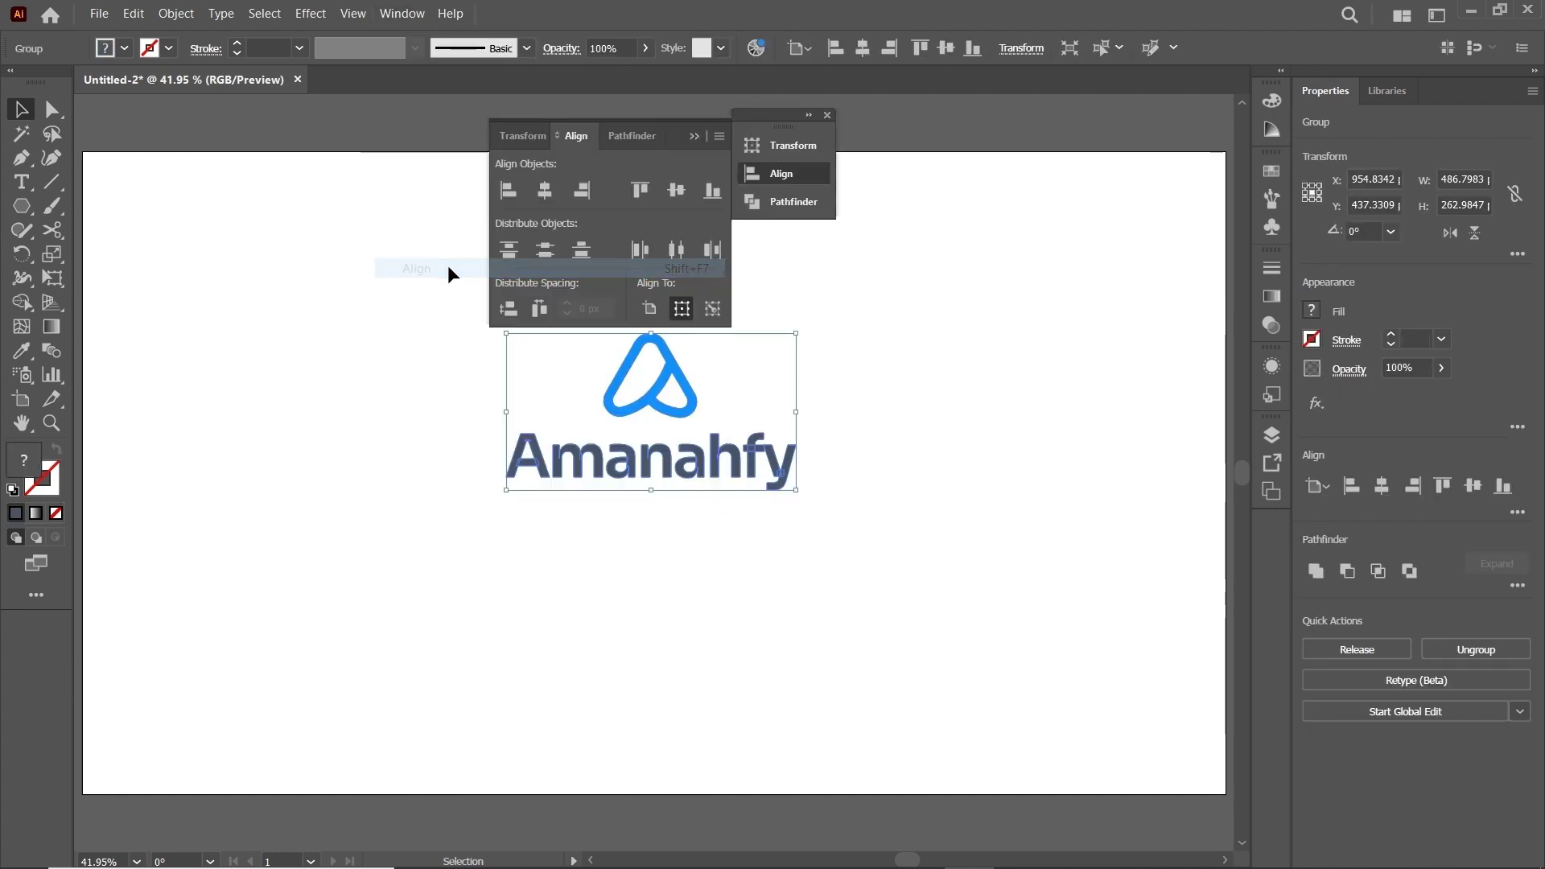
left_click(650, 308)
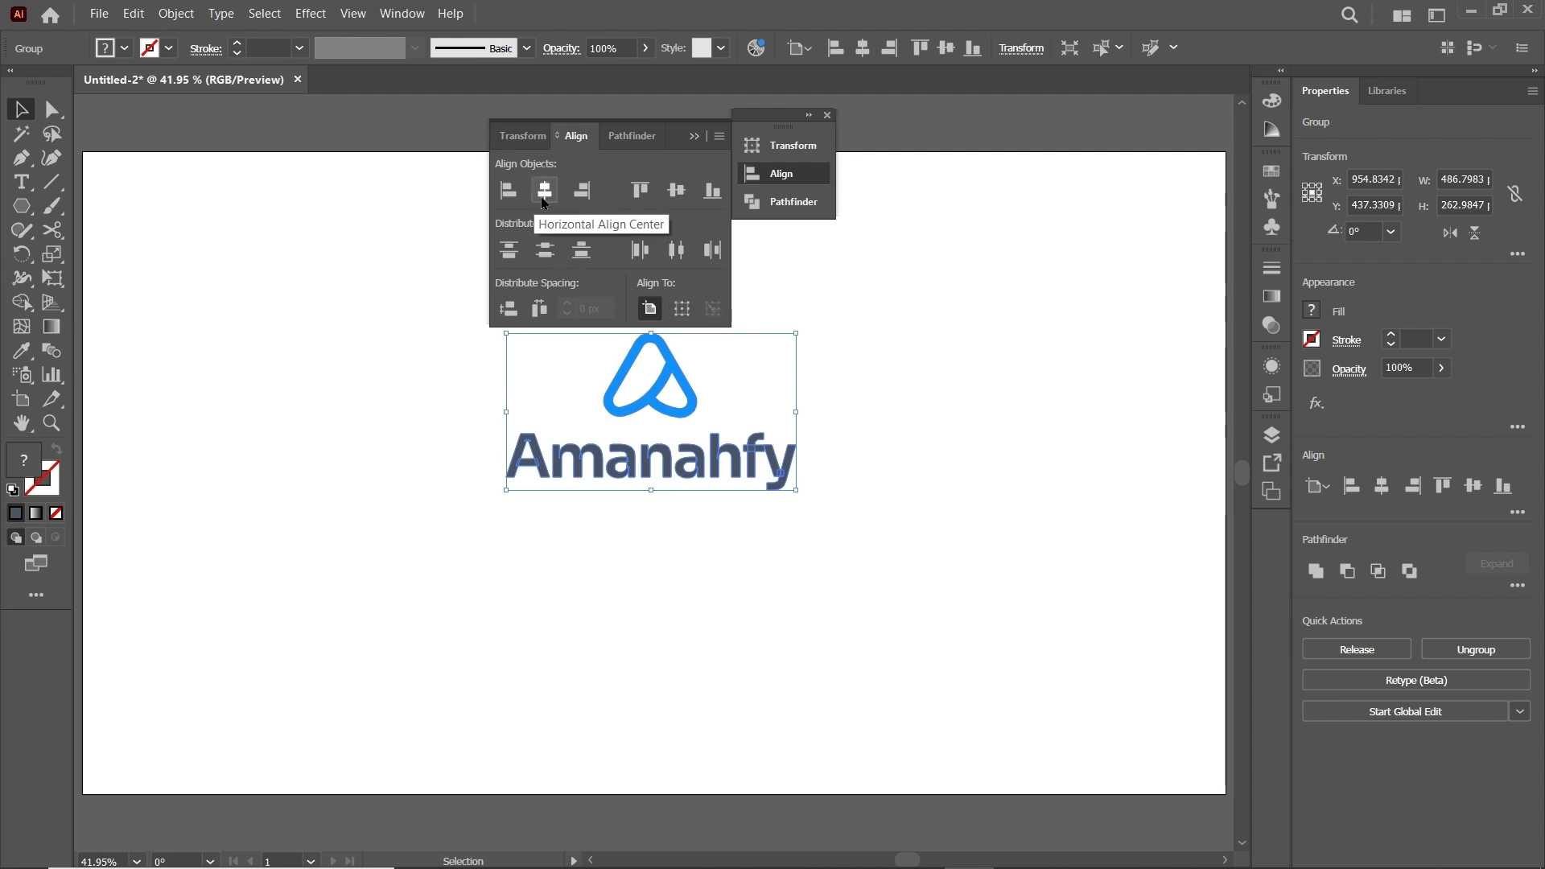
left_click(544, 190)
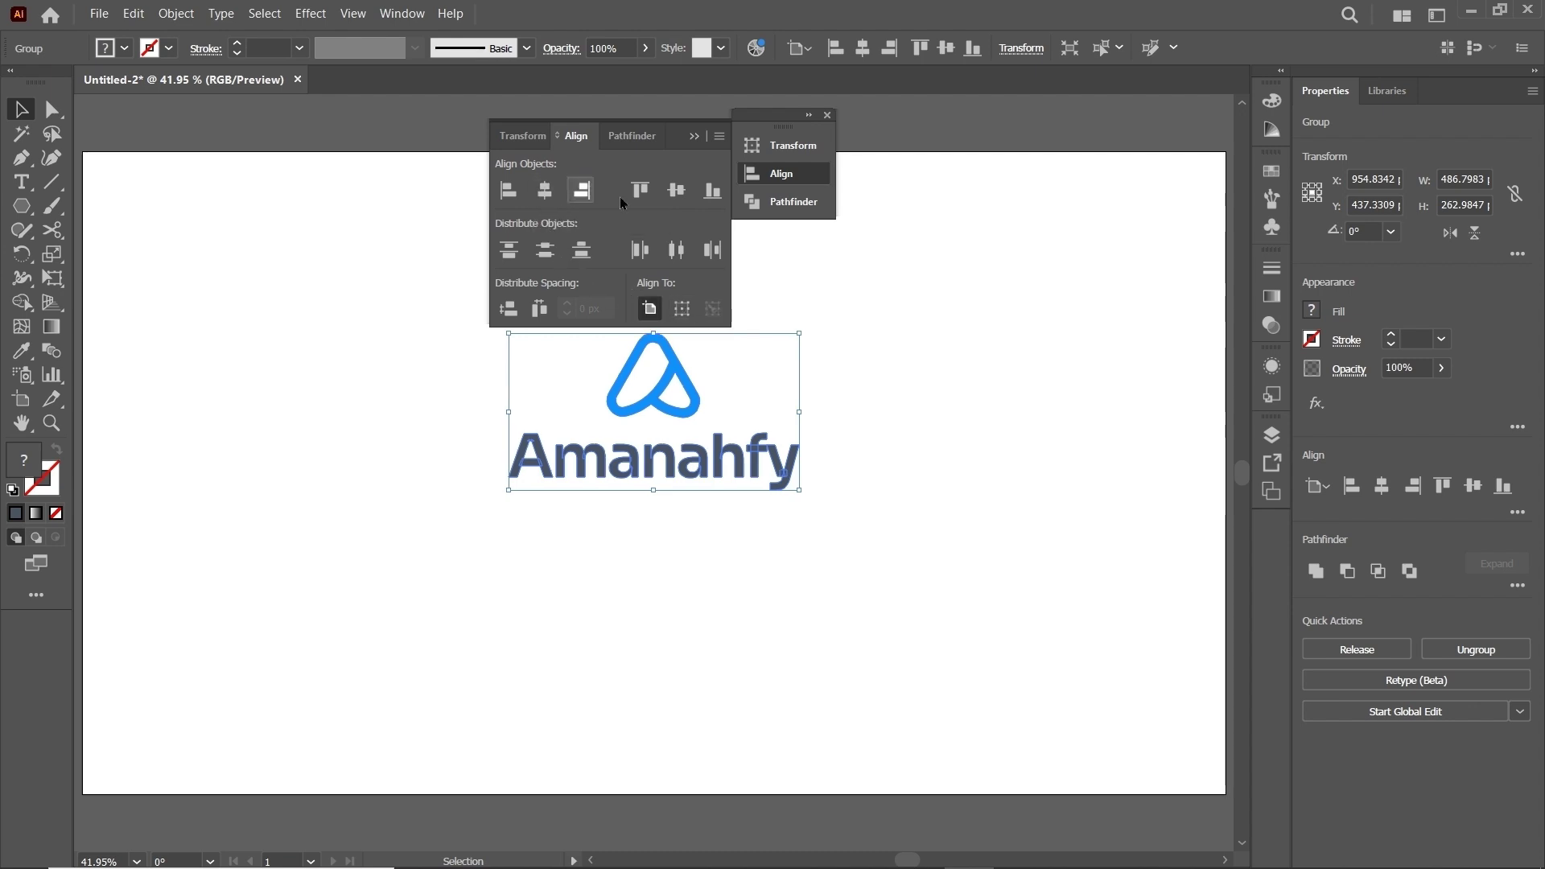
left_click(675, 195)
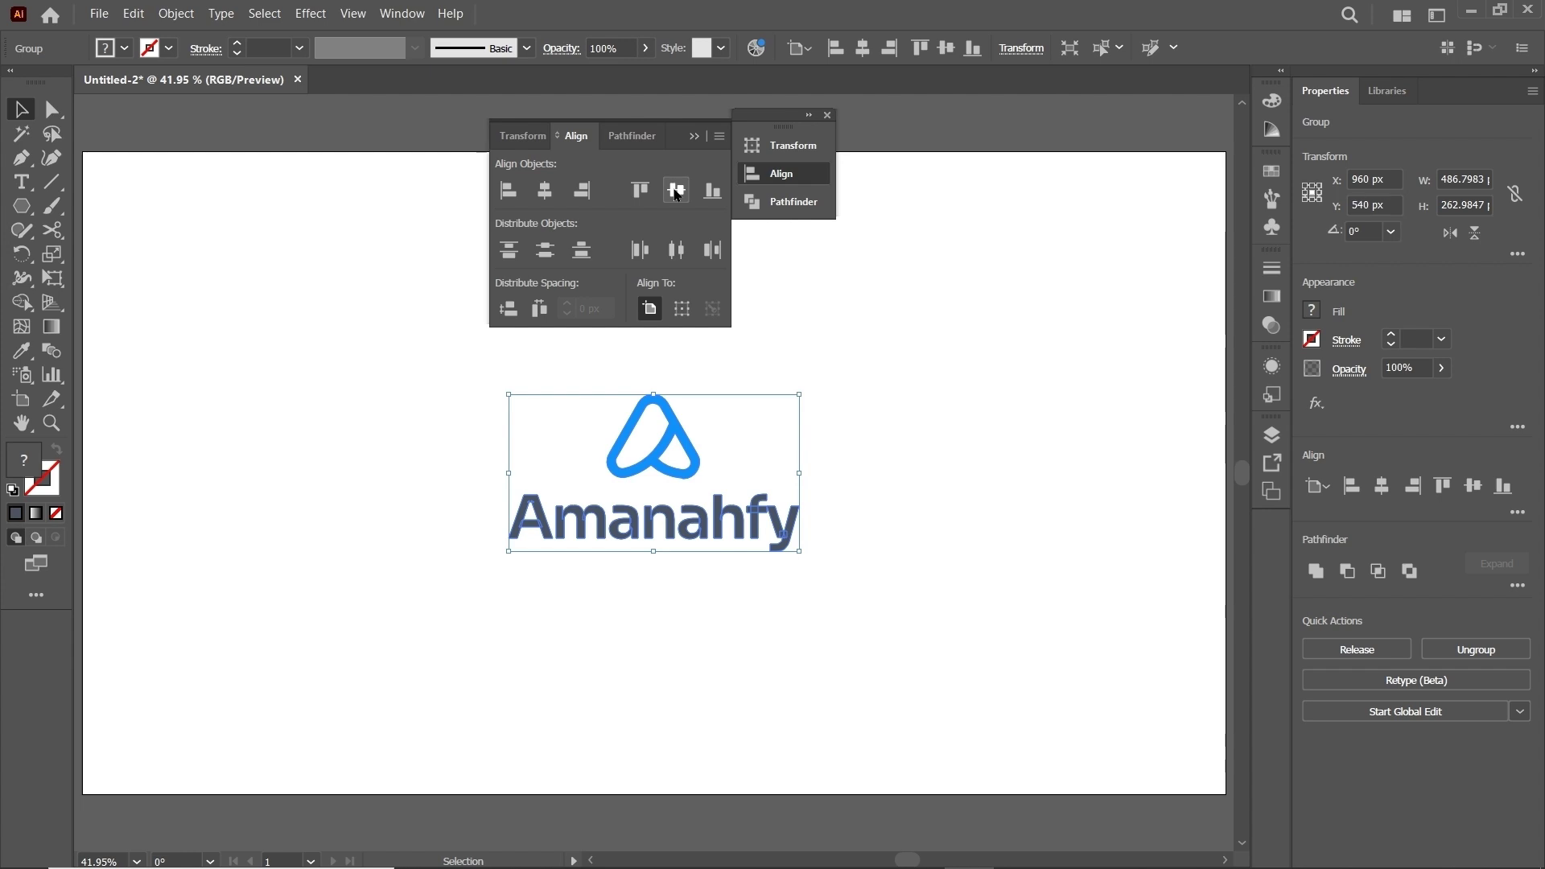
left_click(846, 298)
left_click(827, 115)
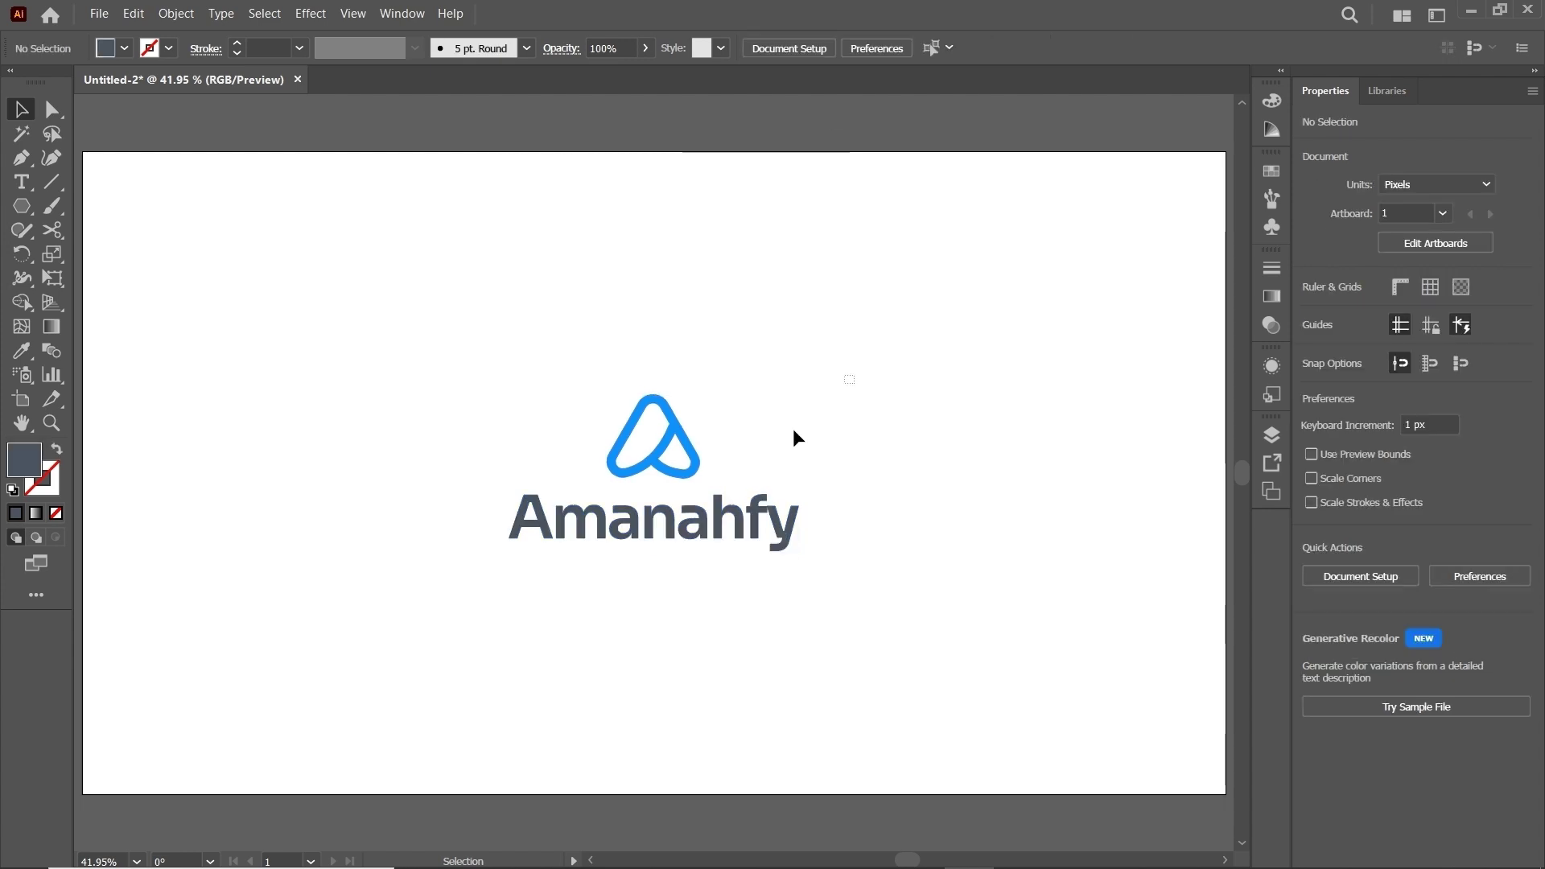
Step: Scale the grouped logo up proportionally from its centre to about 901 x 487 px
left_click_drag(793, 437, 600, 559)
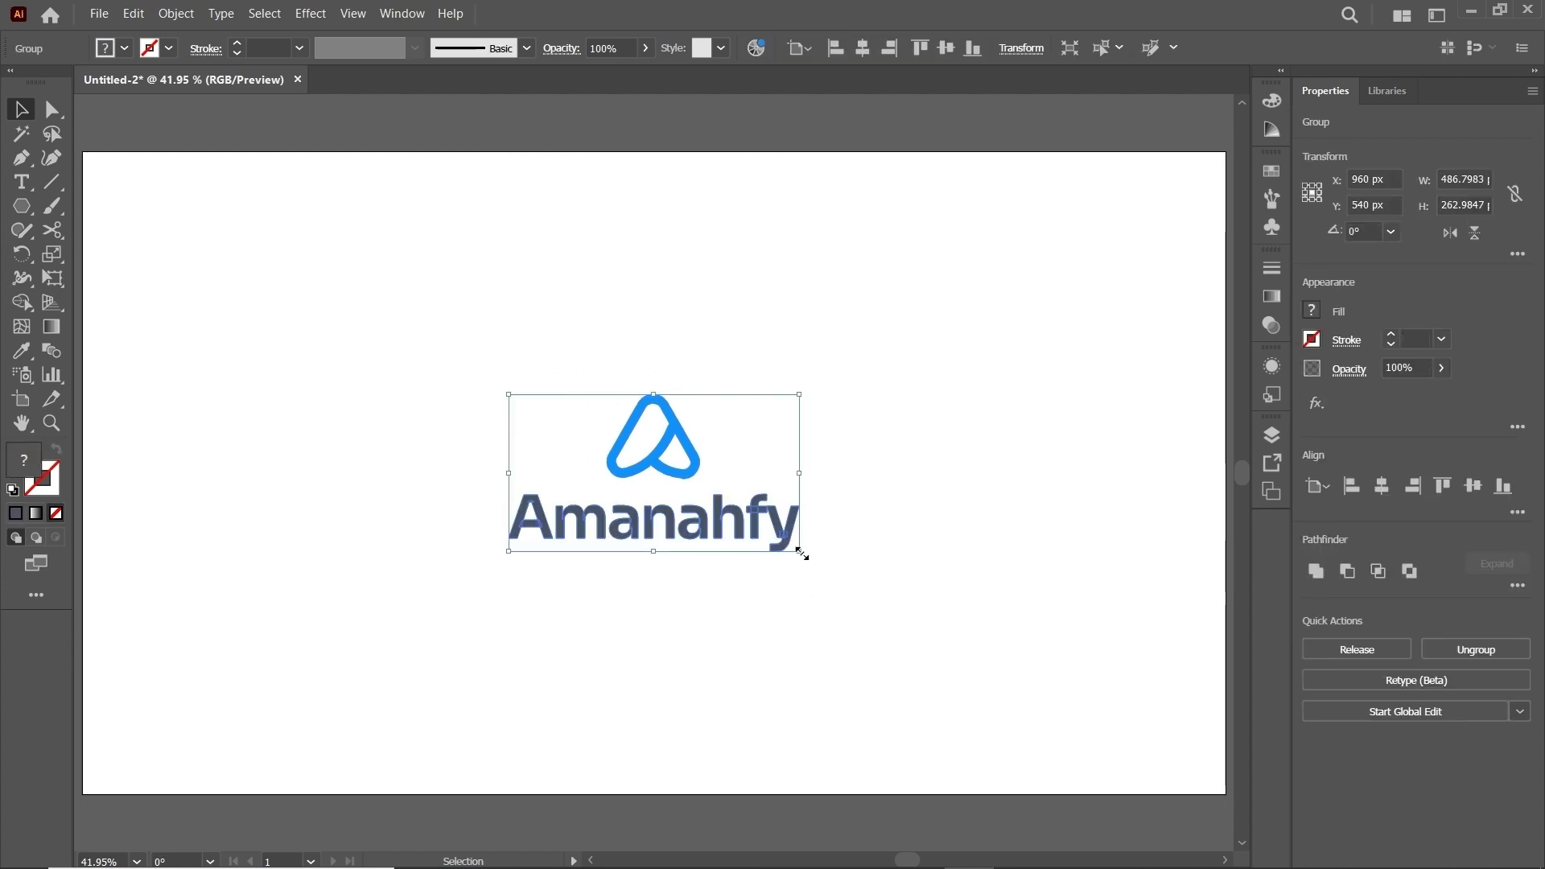
left_click_drag(803, 554, 922, 644)
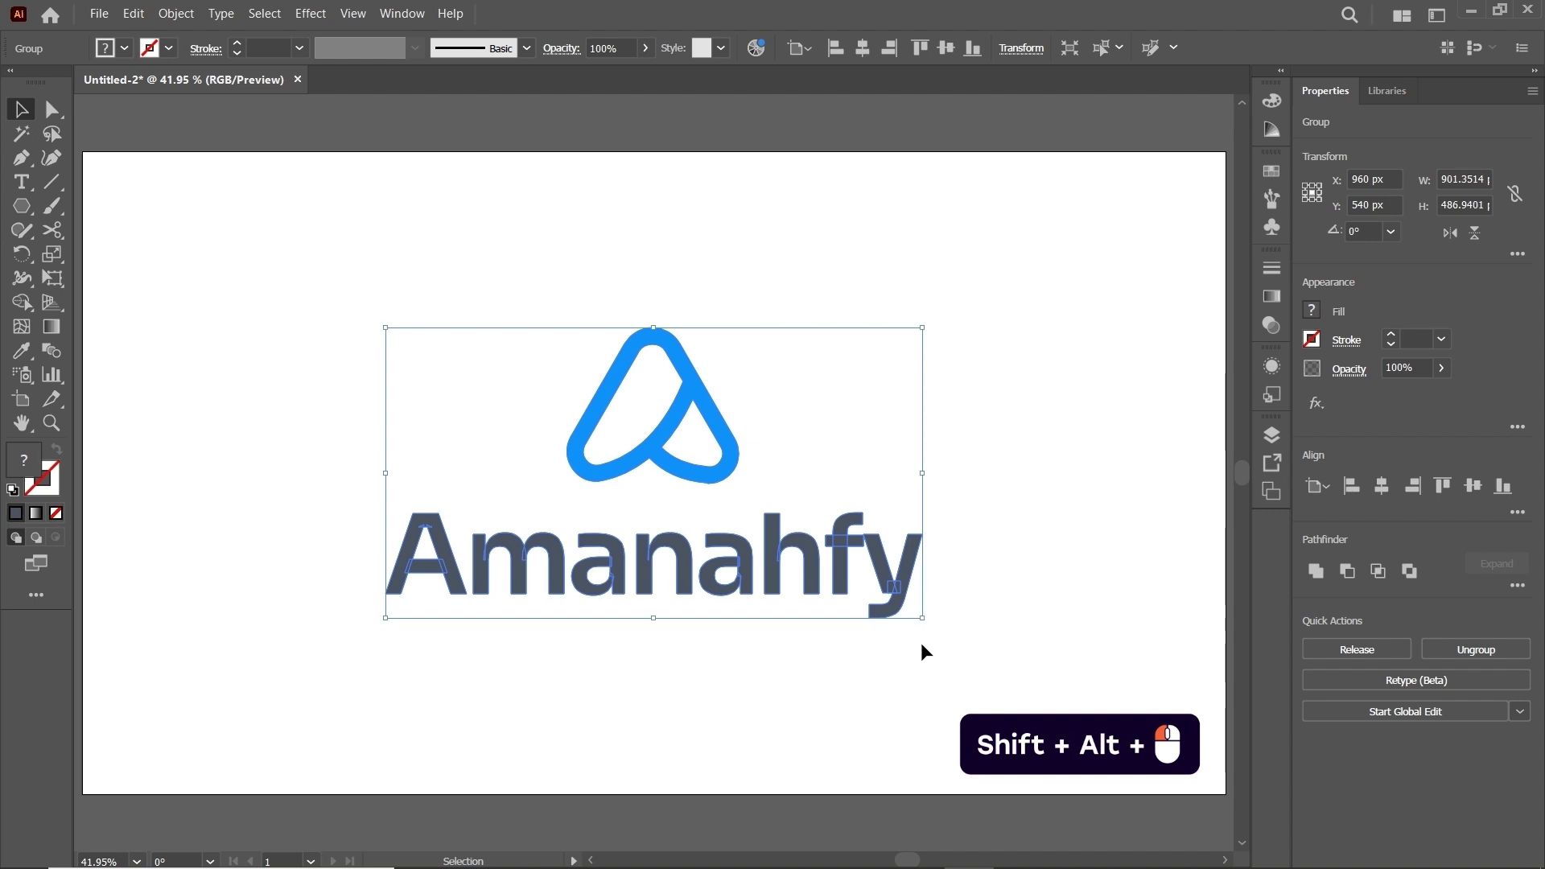
left_click(991, 505)
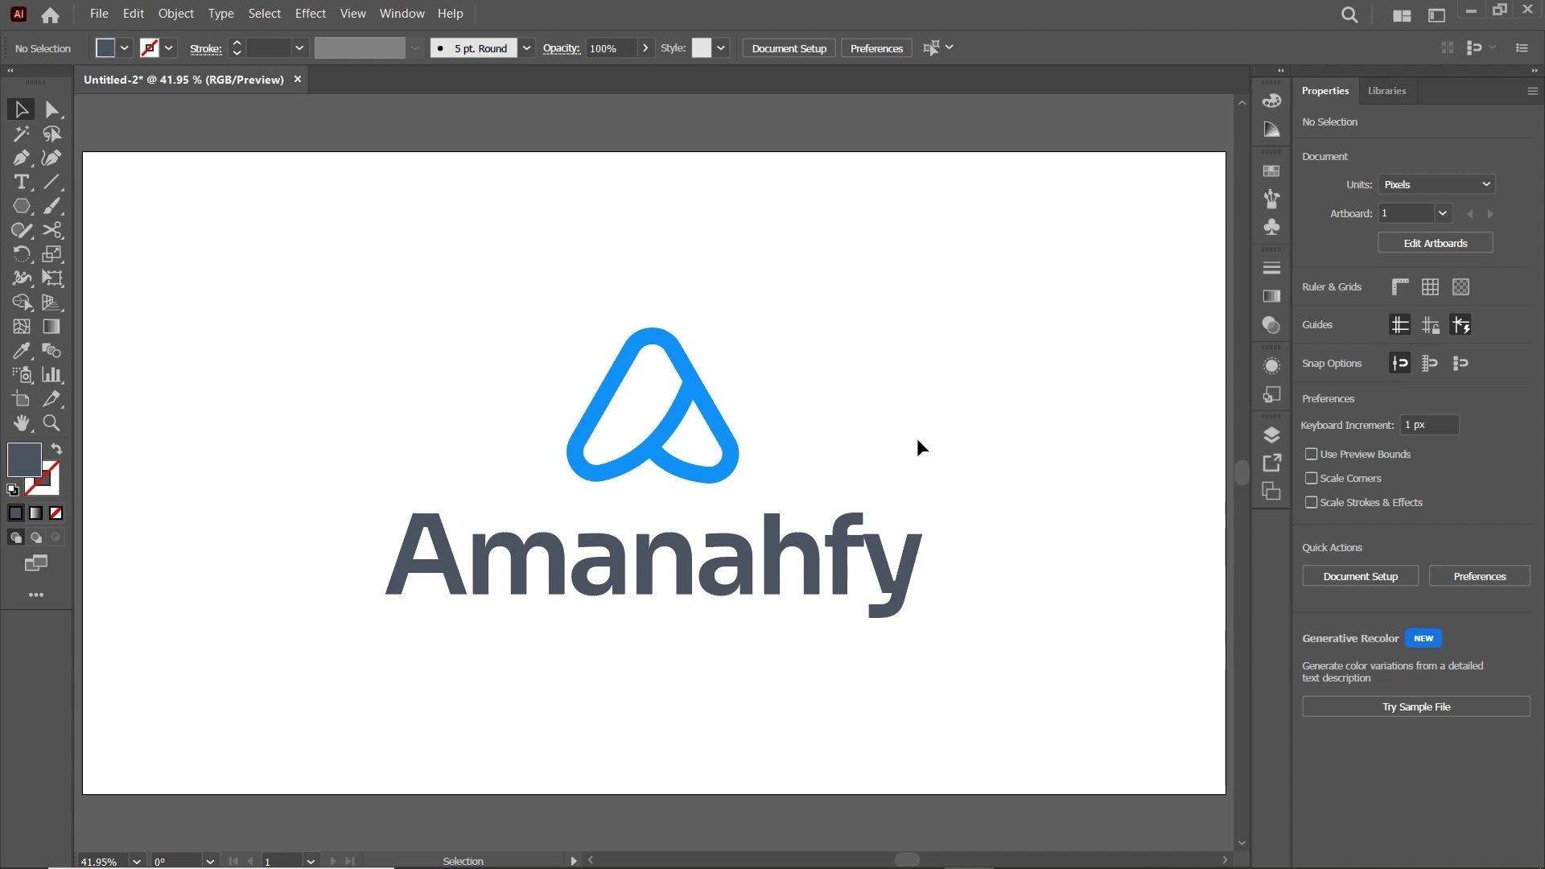
Step: Begin saving the document under a new name and create and open a "Logo Files" folder inside the Files folder on drive E
left_click(97, 13)
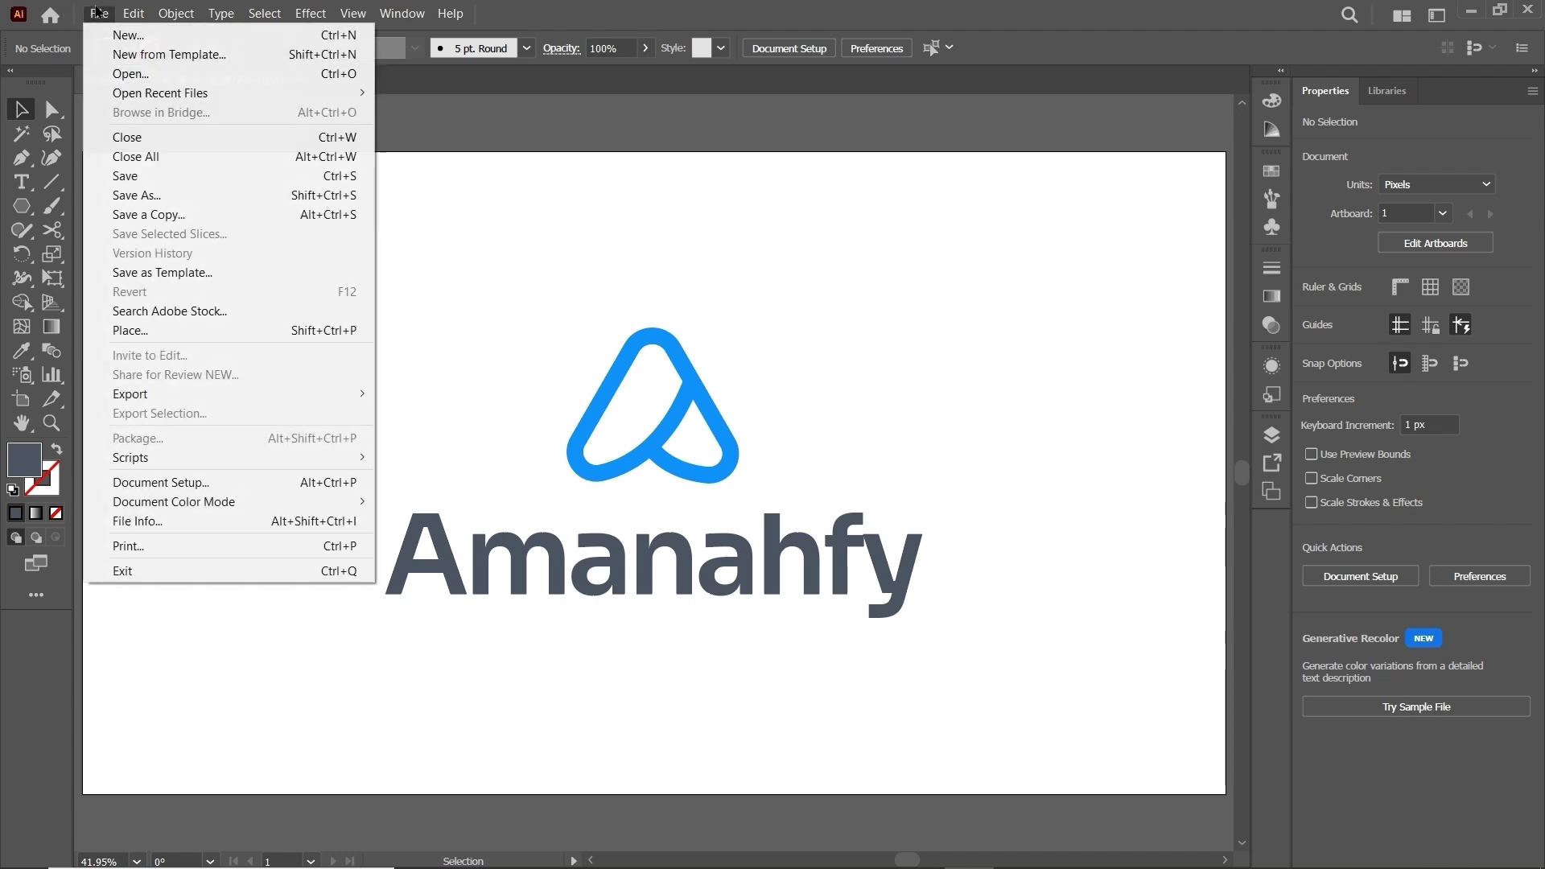
left_click(177, 194)
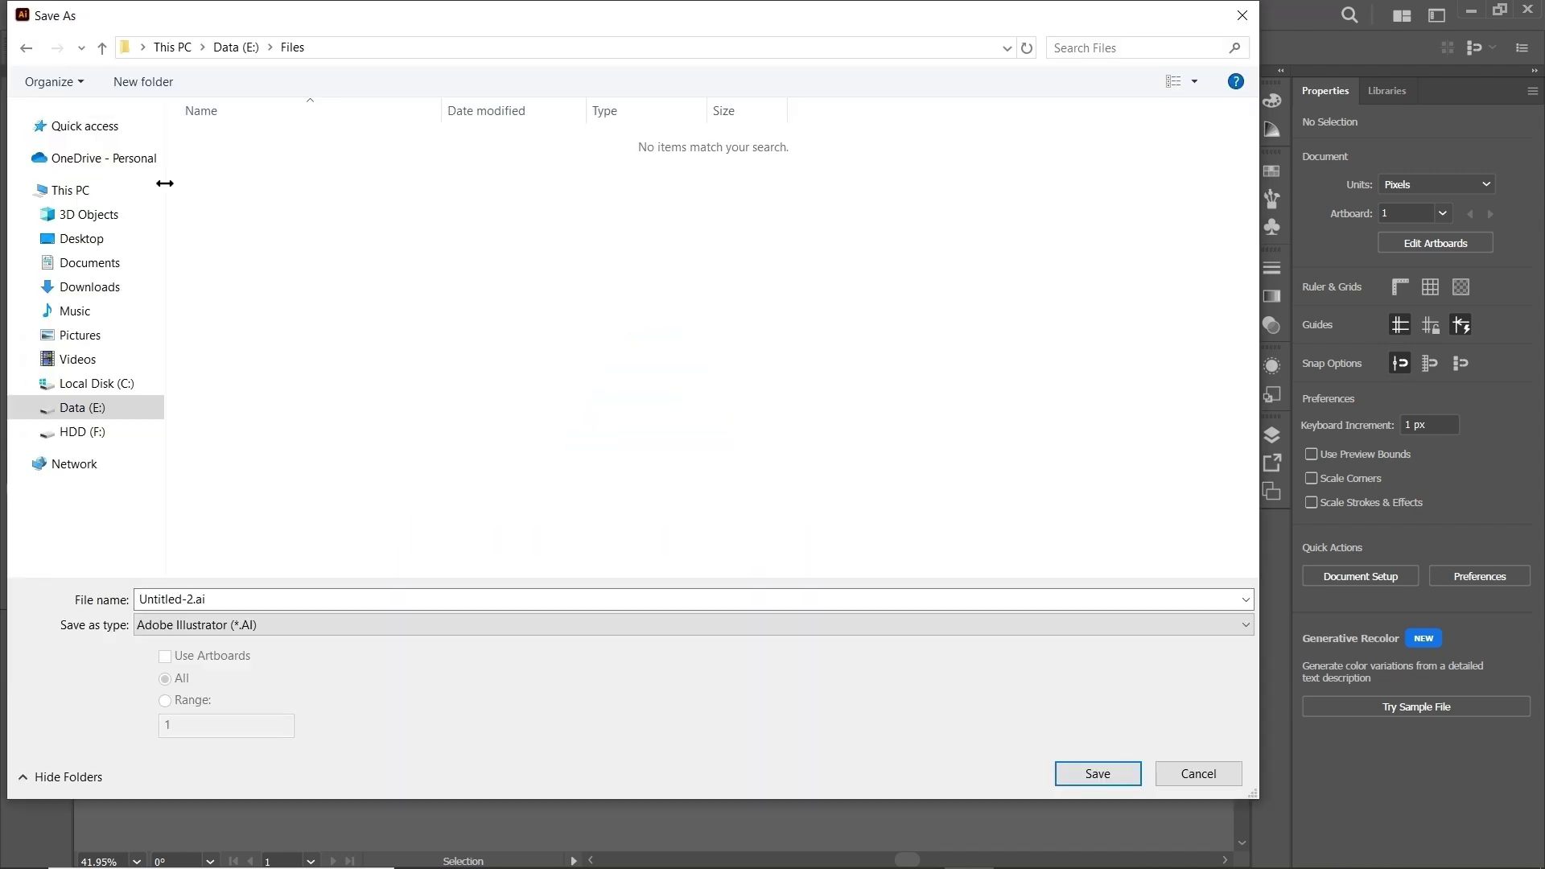
left_click(143, 81)
type("L")
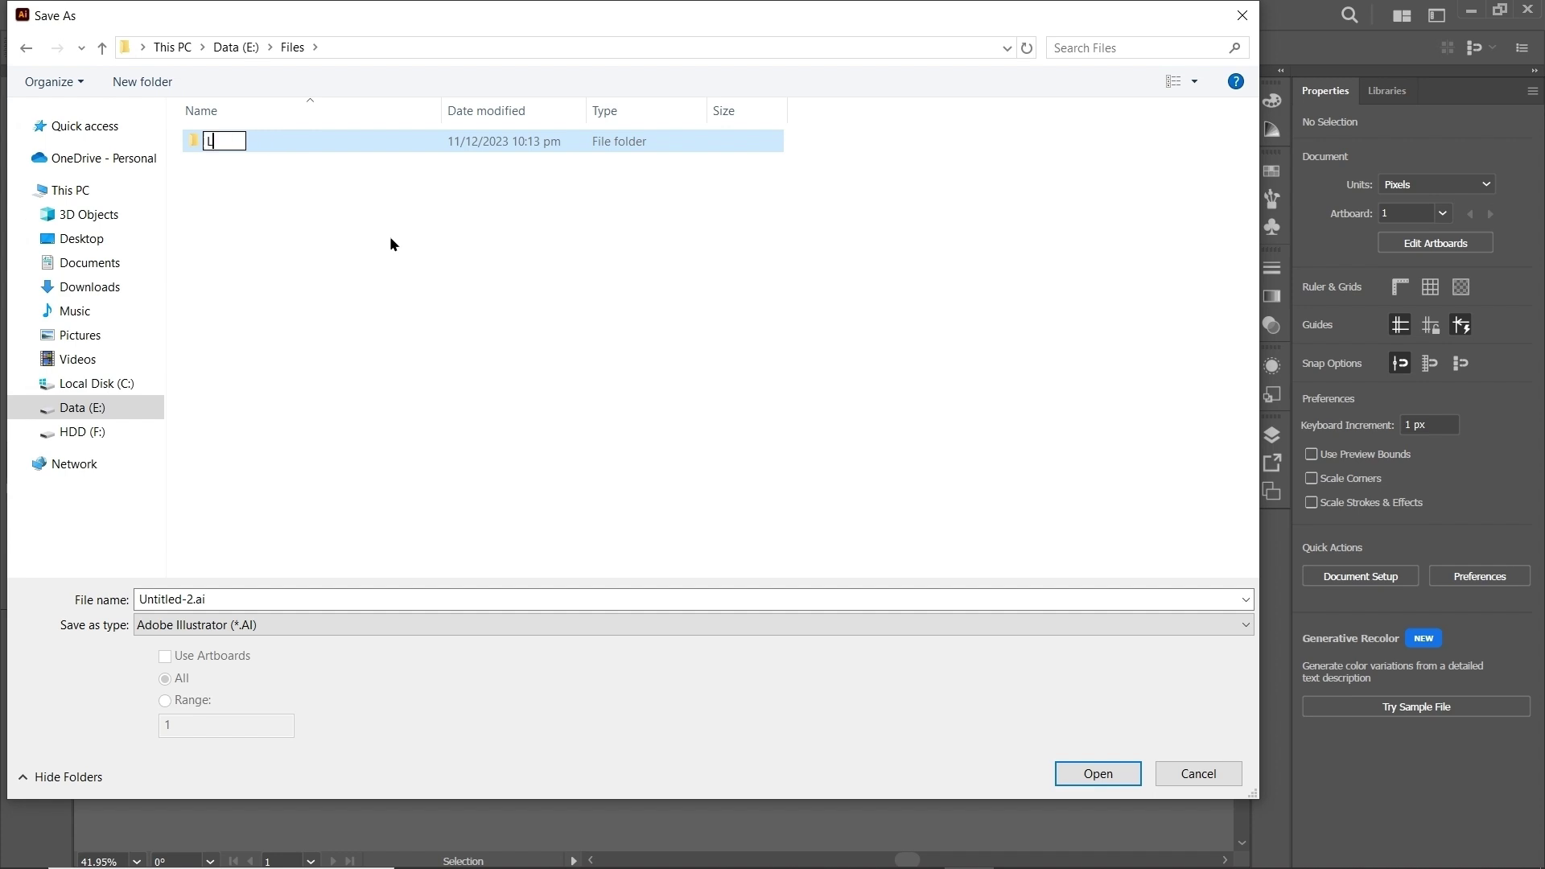
type("ogo Files")
key("Return")
key("Return")
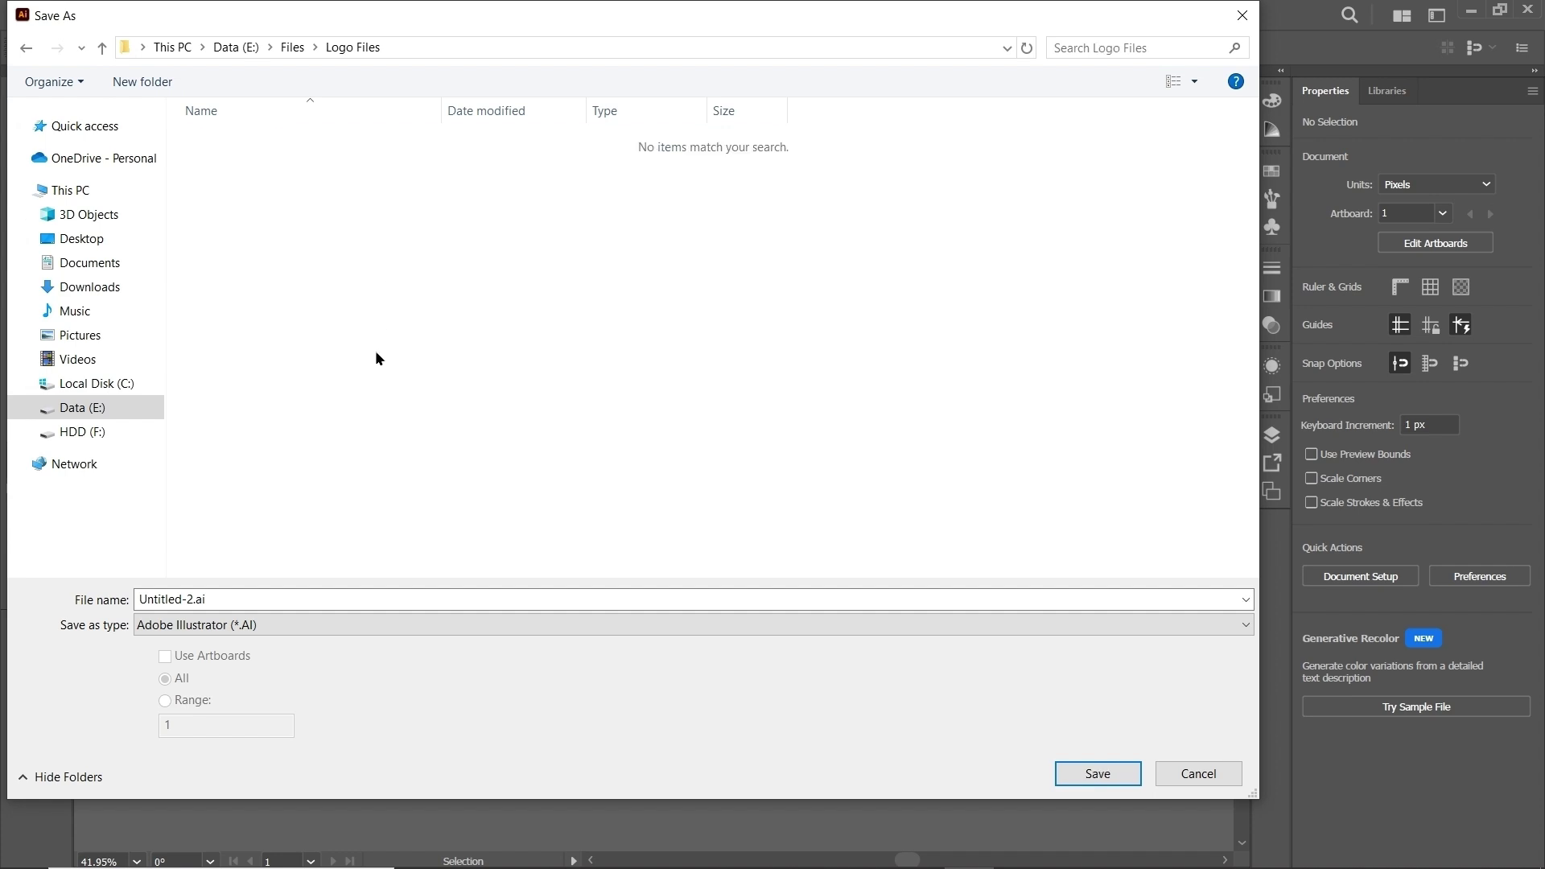
Step: Save the logo in SVG format as "Source 01", using the SVG 1.1 profile with image location set to Embed
left_click(303, 625)
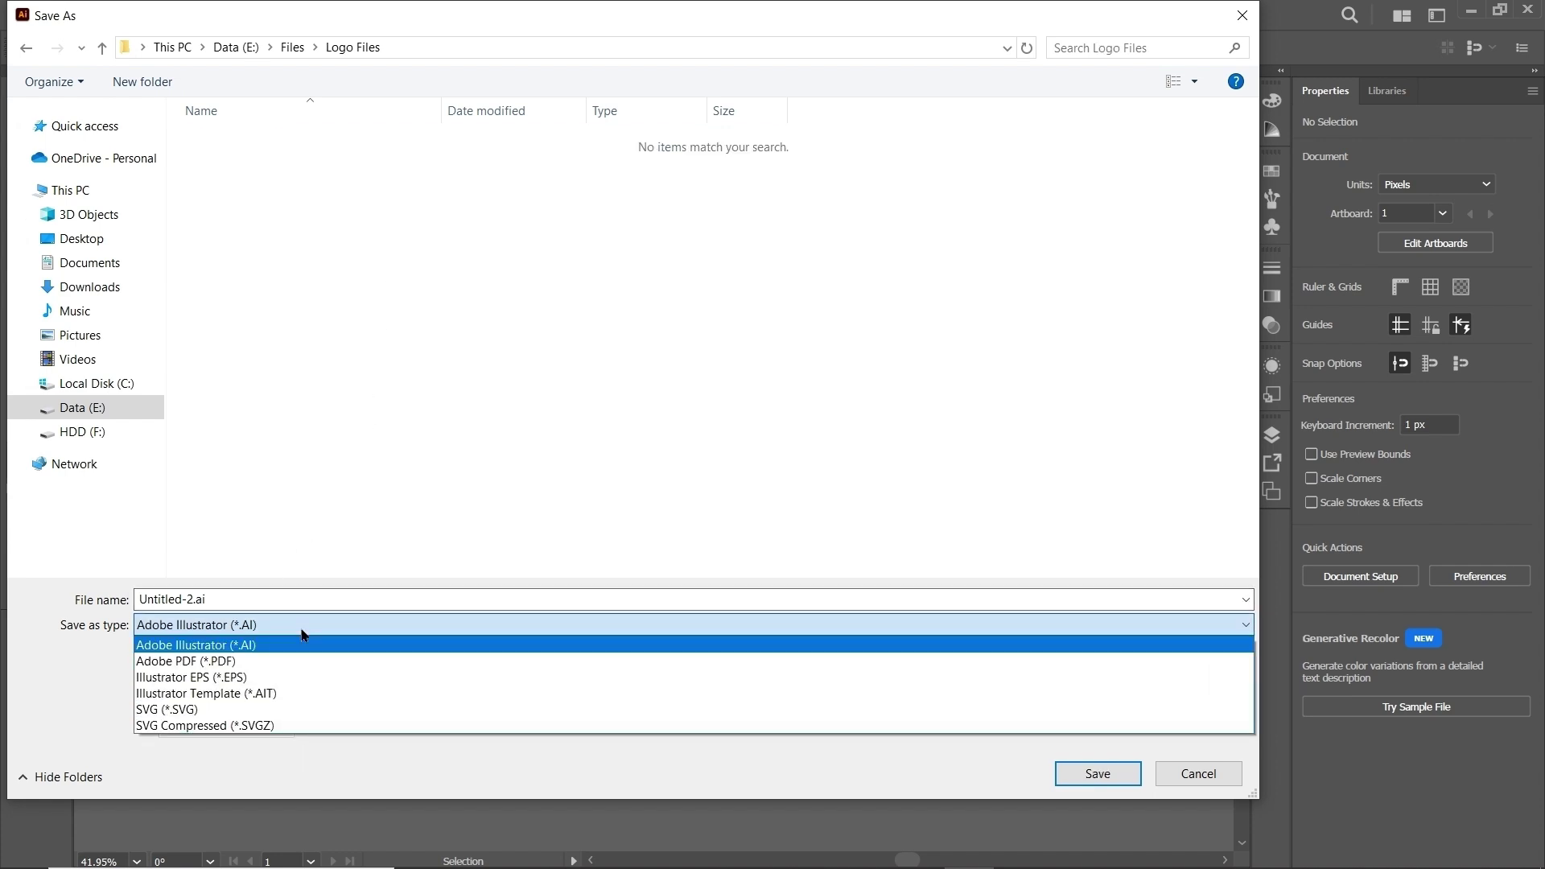
left_click(268, 708)
left_click(250, 600)
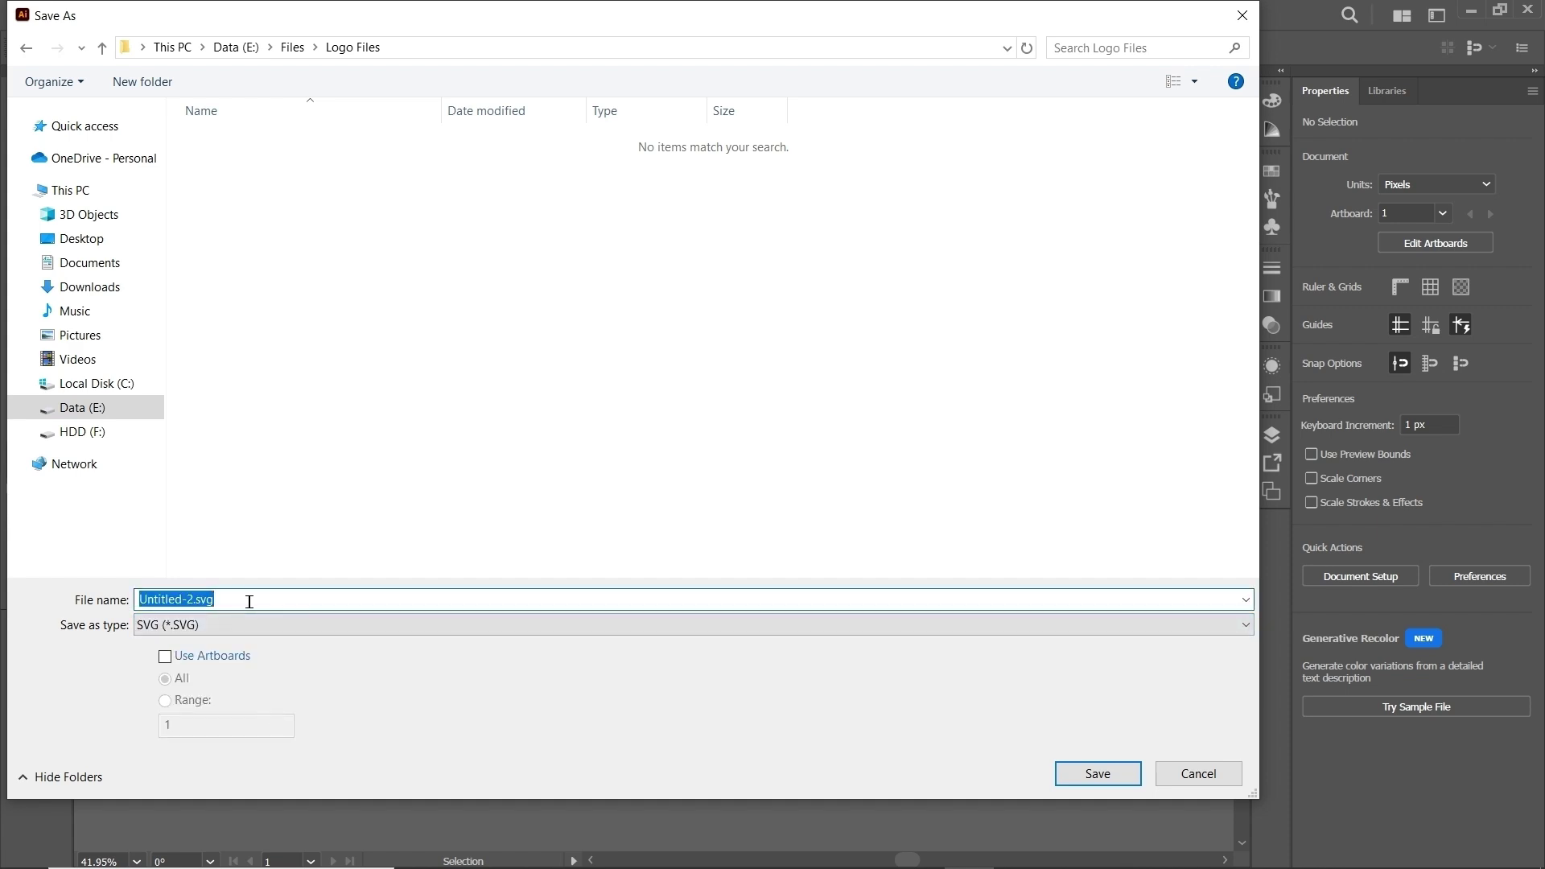
type("Source 01")
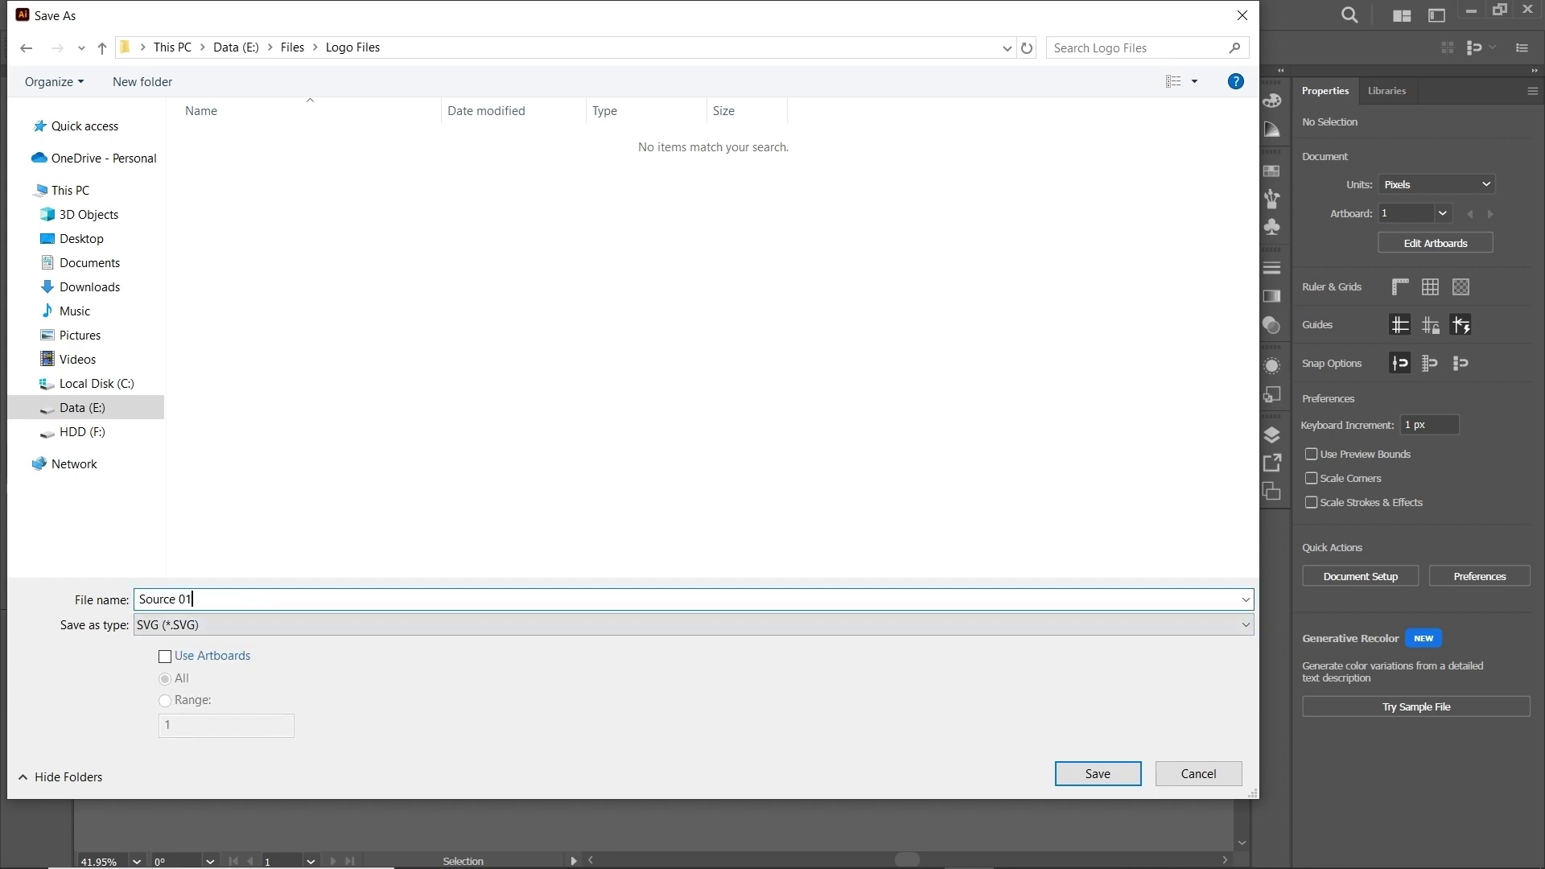
key("Return")
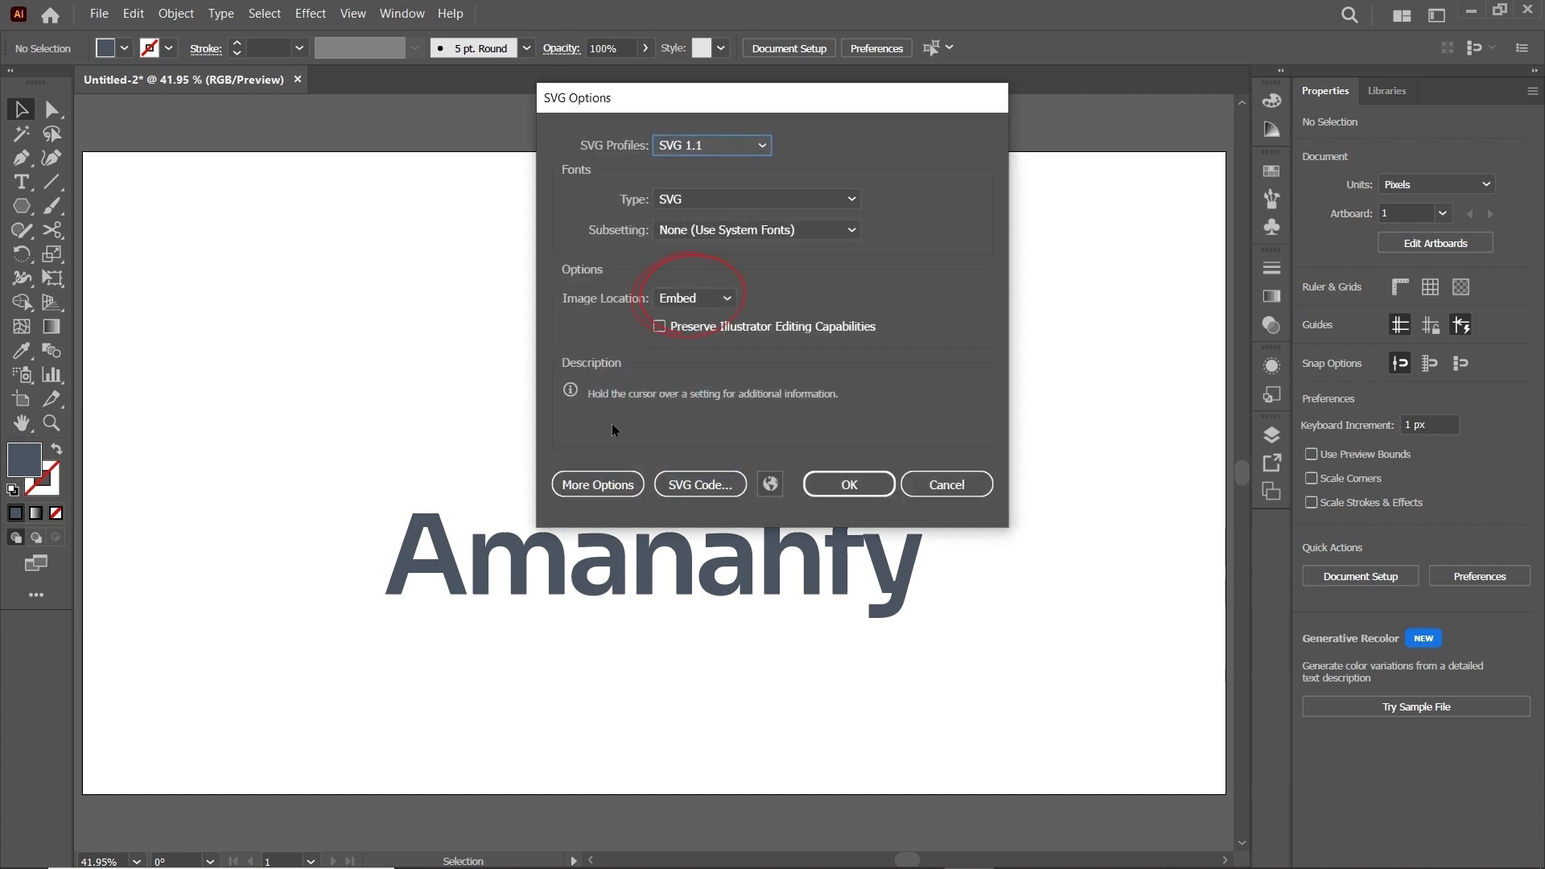
mouse_move(701, 306)
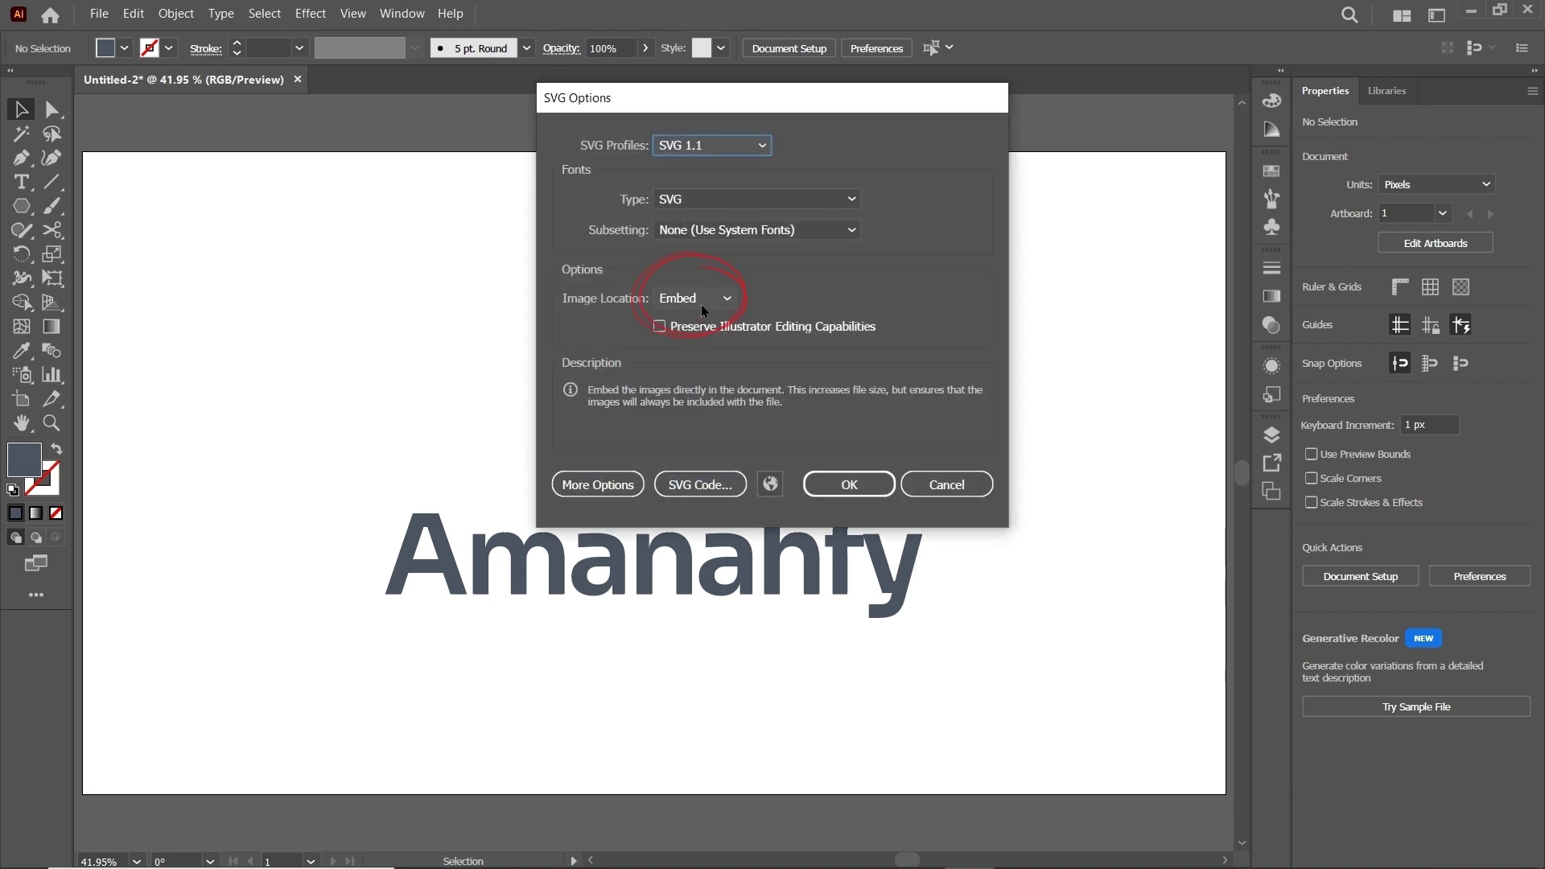
left_click(844, 487)
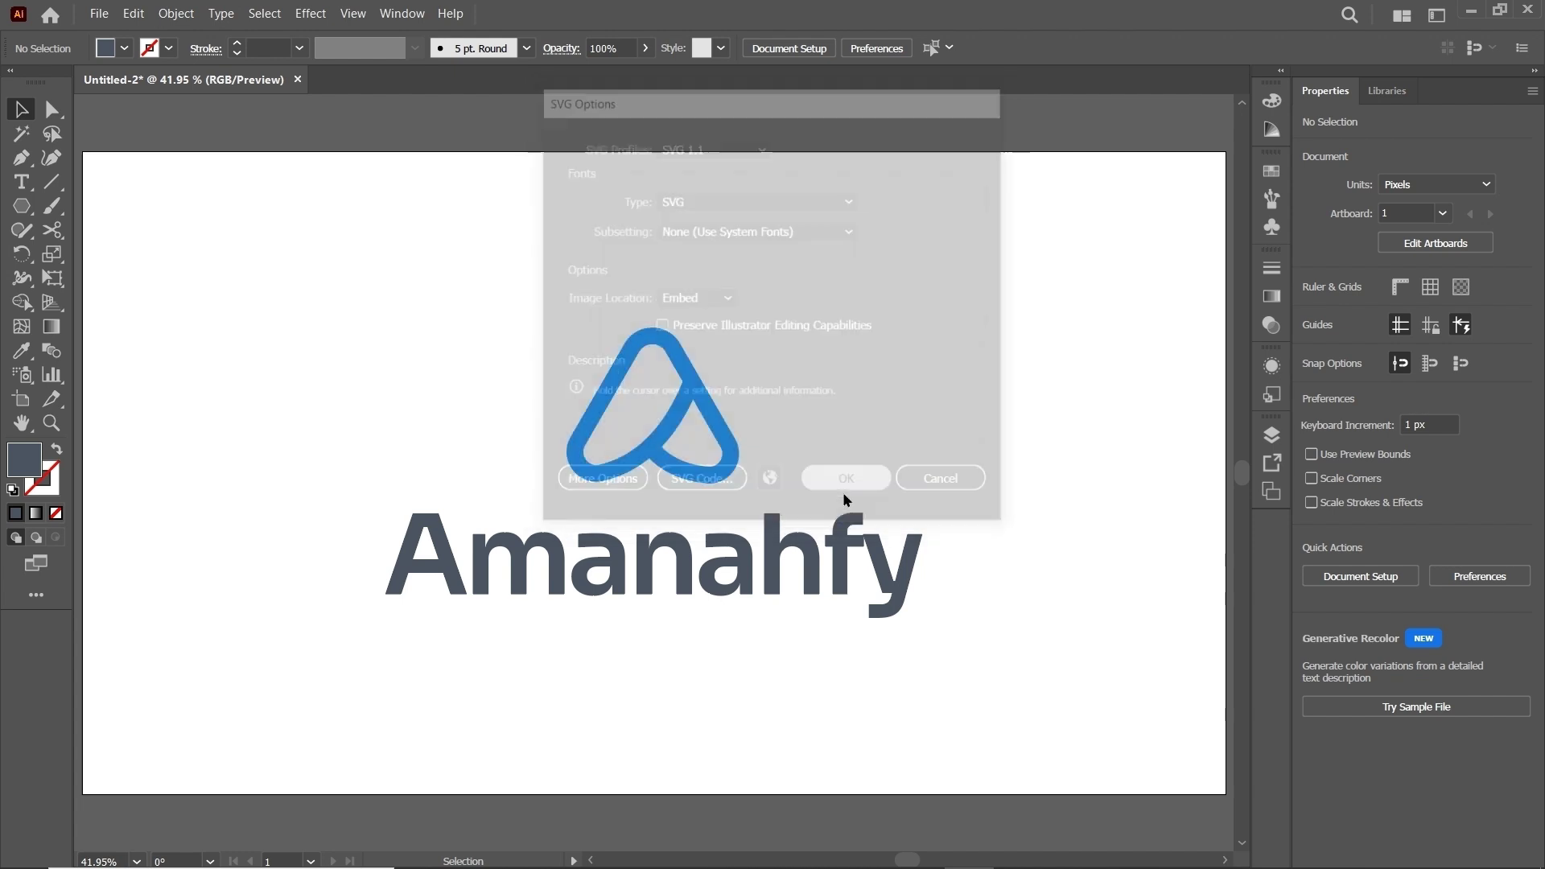
Step: Save the logo as an Adobe Illustrator file named "Source 02" in the Logo Files folder, using the Illustrator 2020 version
left_click(99, 13)
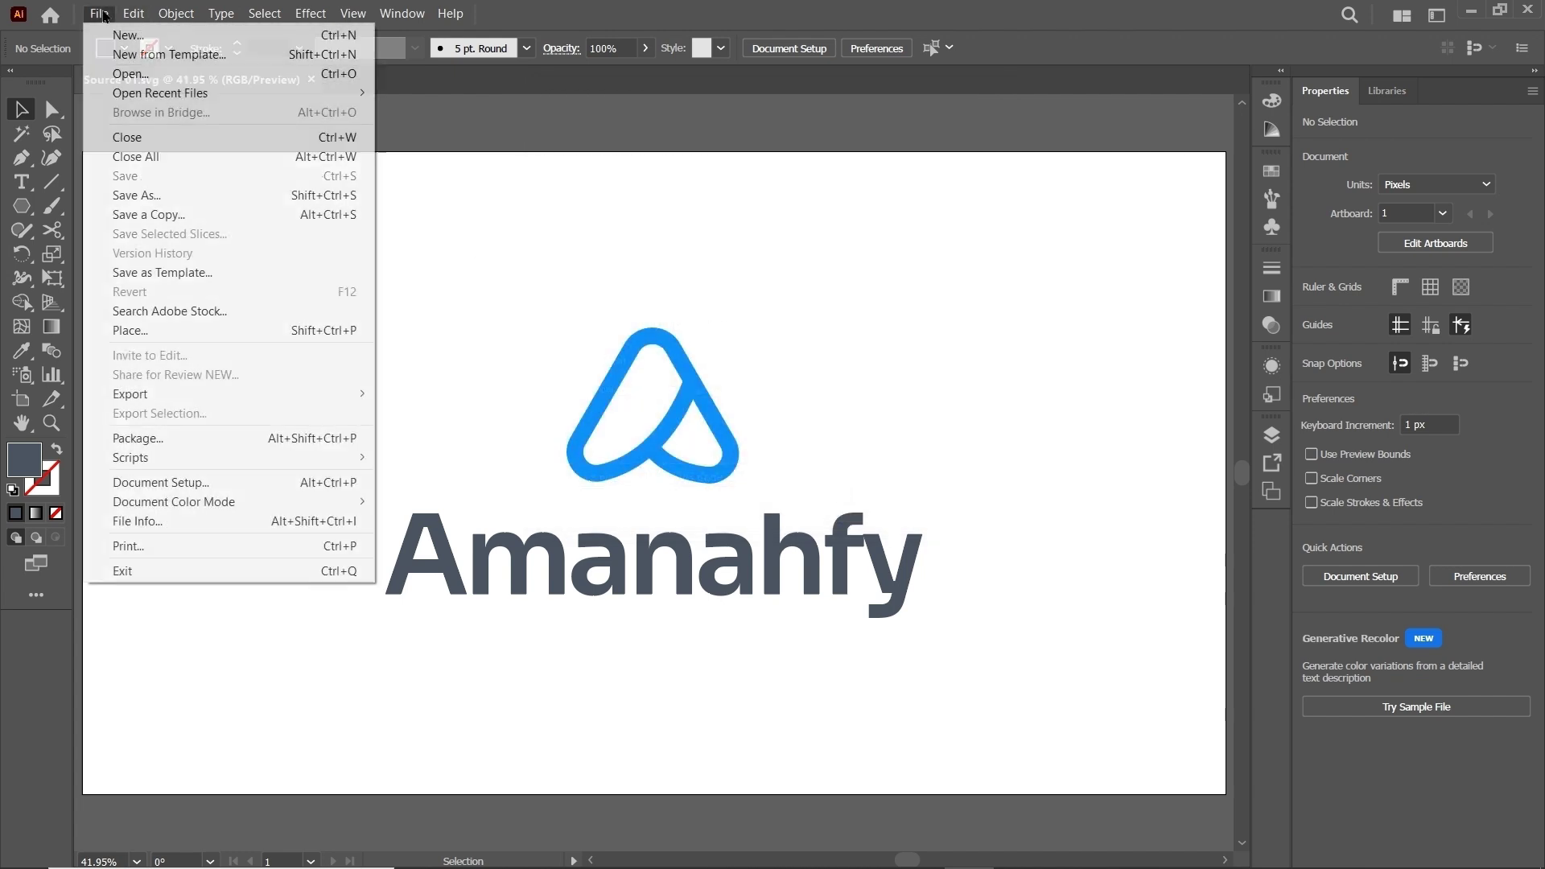
left_click(134, 193)
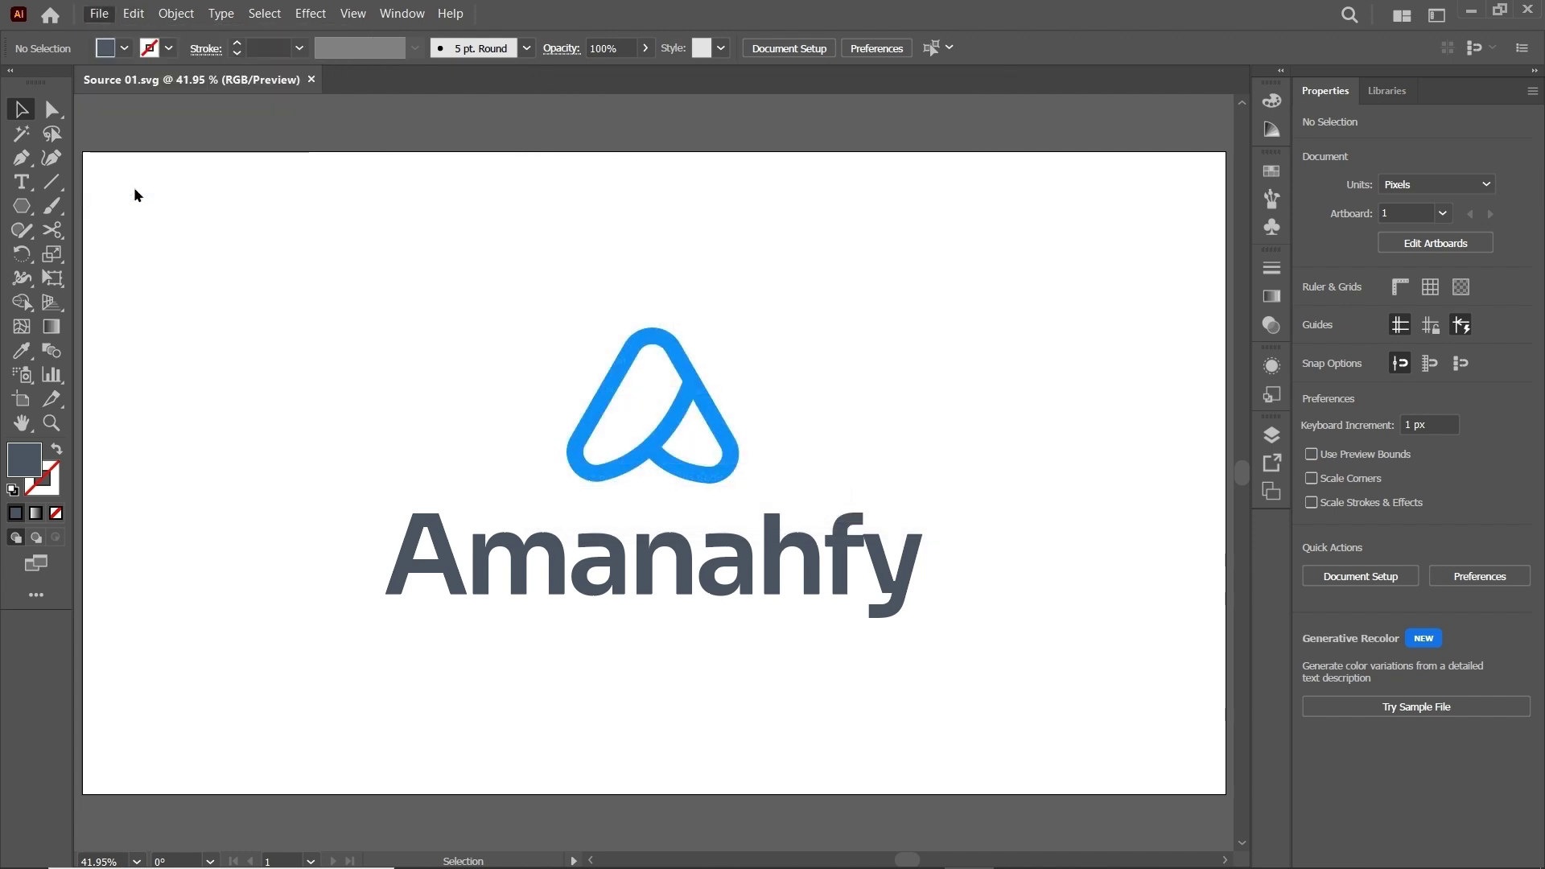
left_click(278, 625)
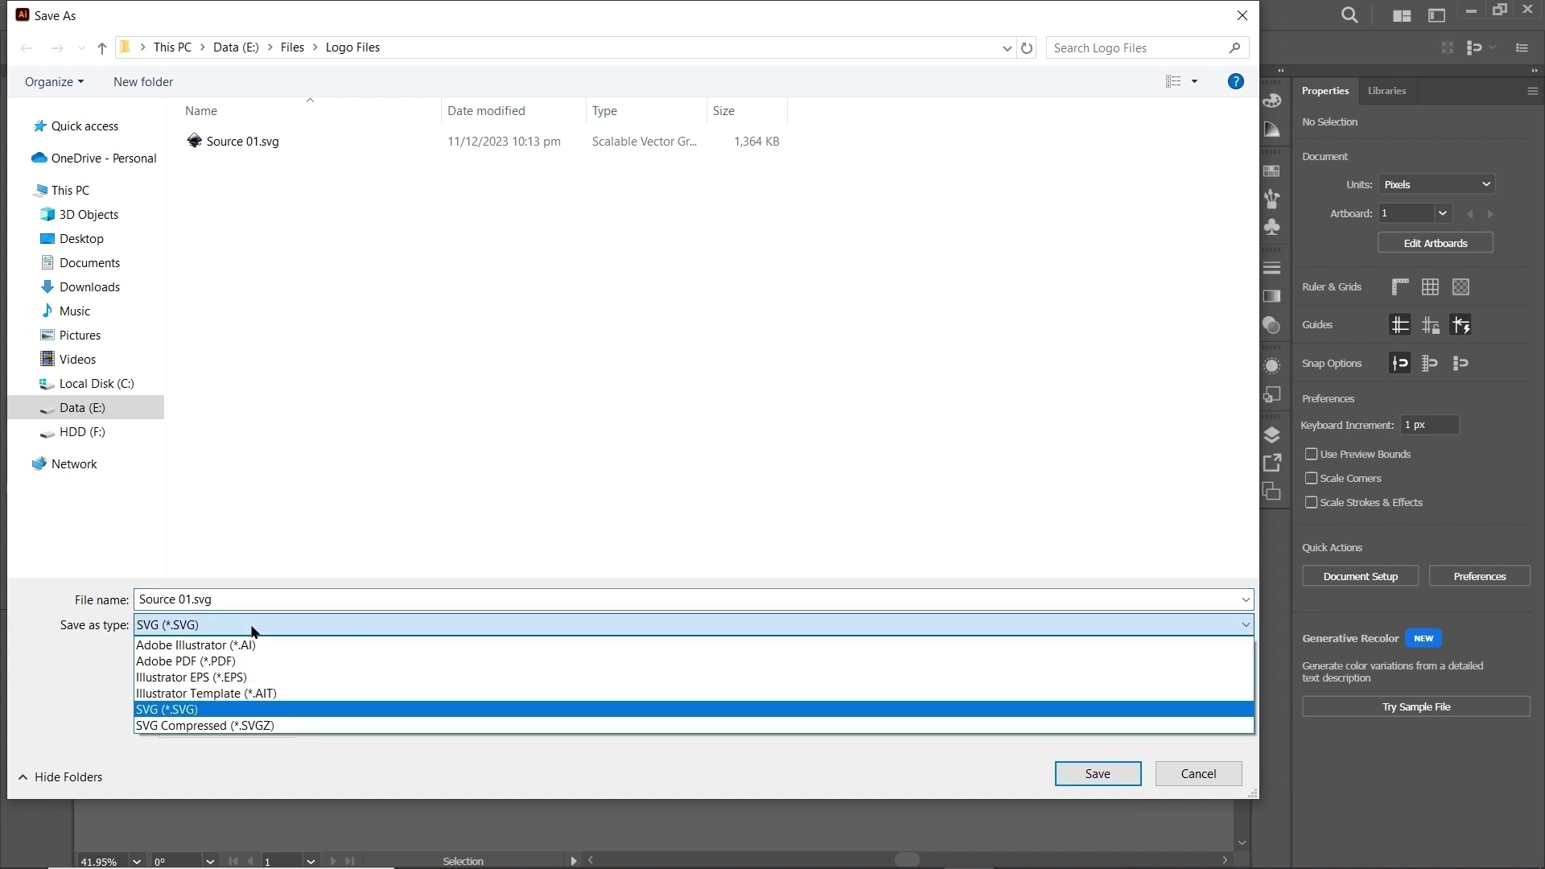
left_click(270, 647)
left_click(234, 600)
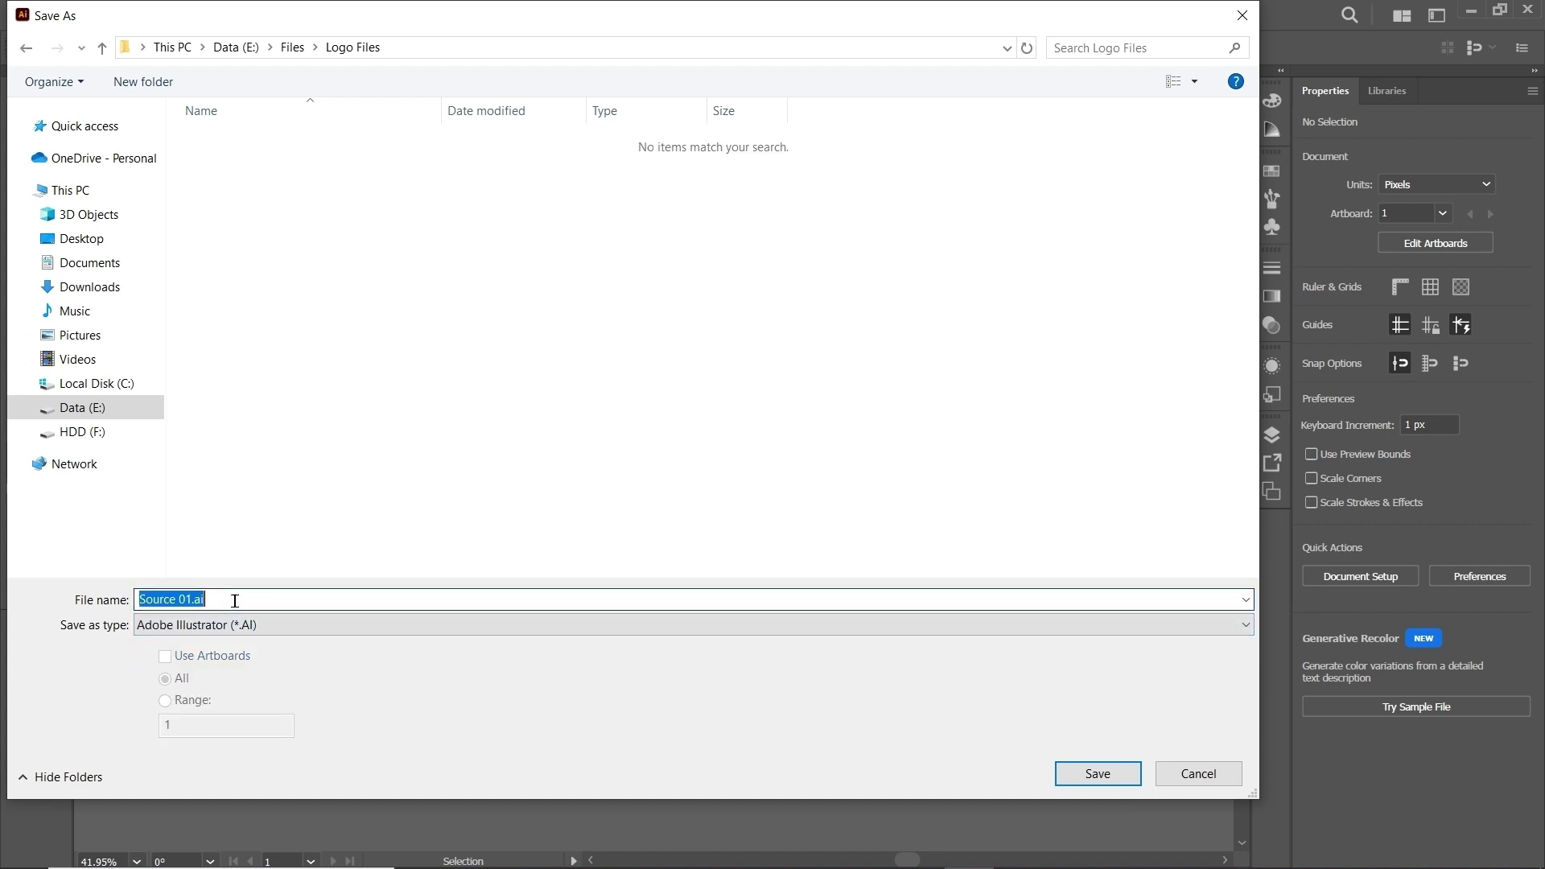
type("Sourc")
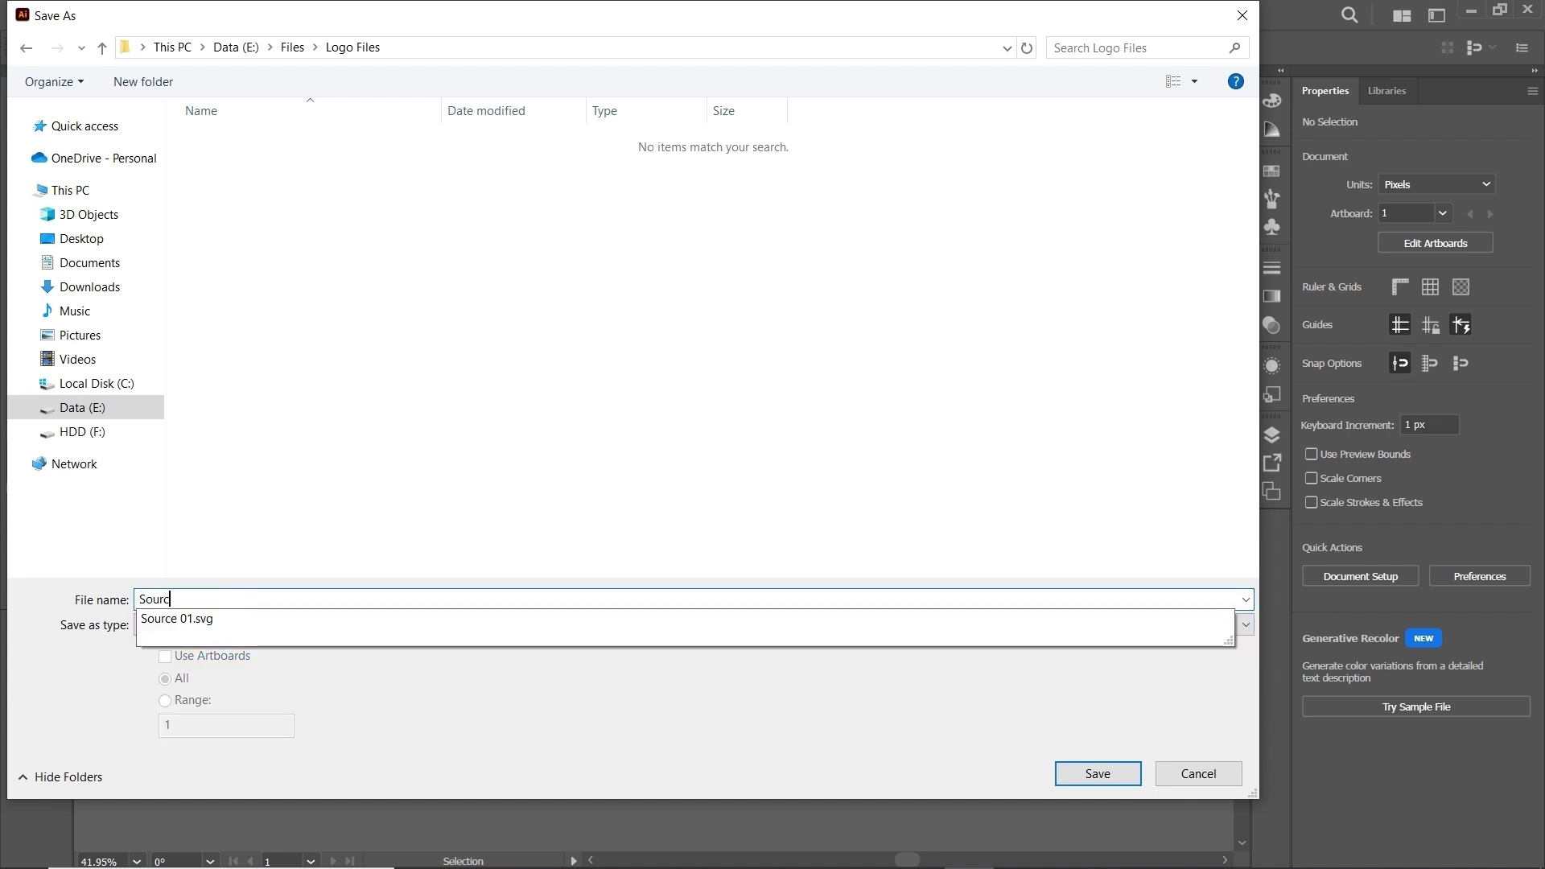
type("e 01")
key("Return")
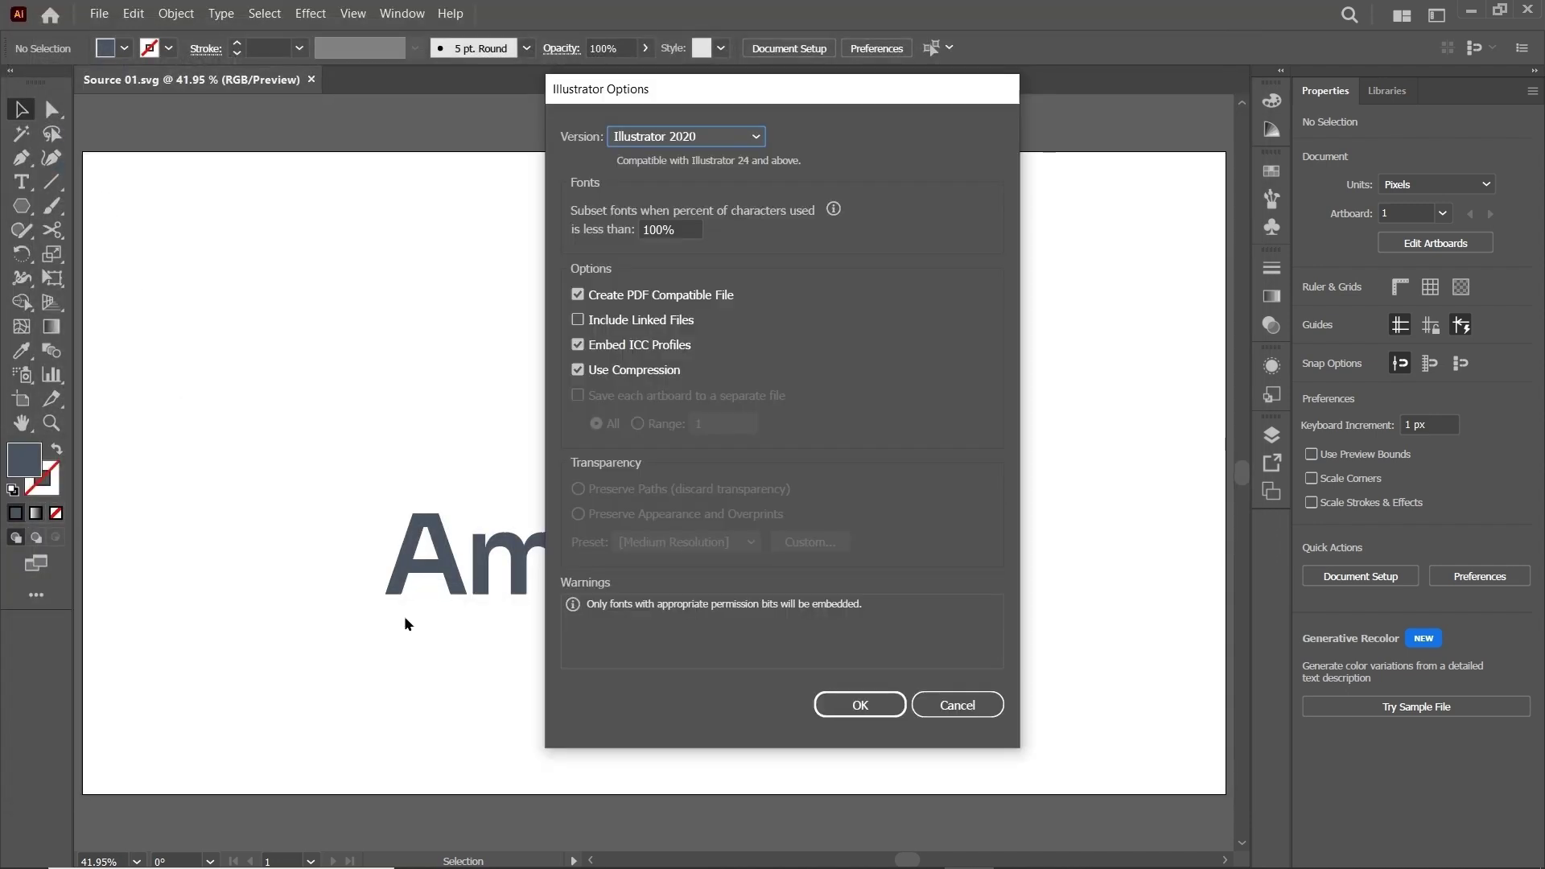
left_click(881, 705)
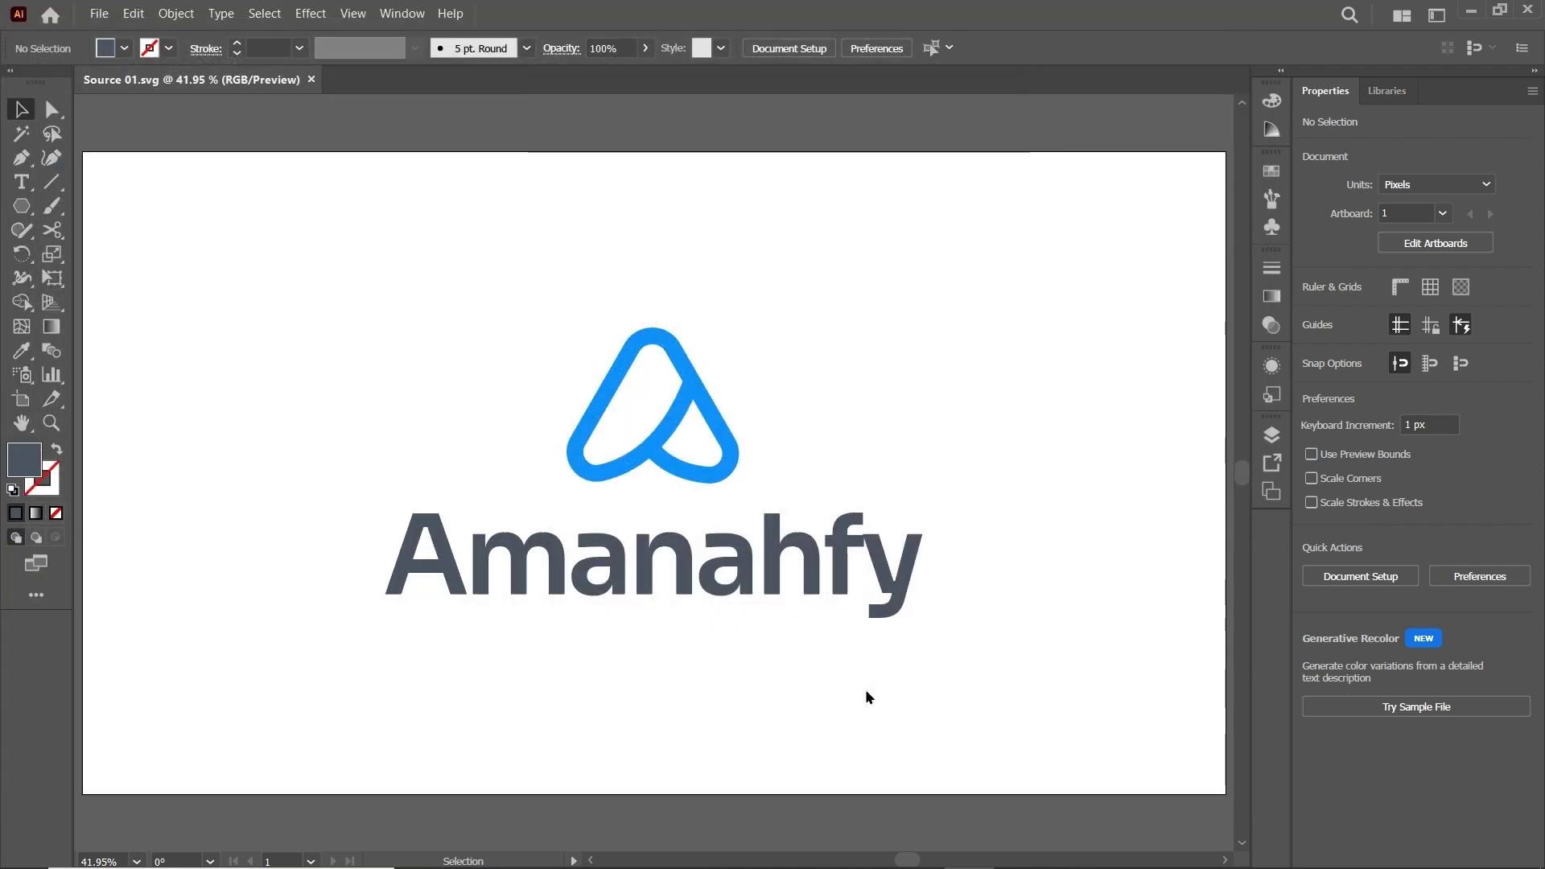
Step: Save the logo in Illustrator EPS format as "Vector", using the Illustrator 2020 EPS version with a transparent TIFF (8-bit Color) preview
left_click(99, 14)
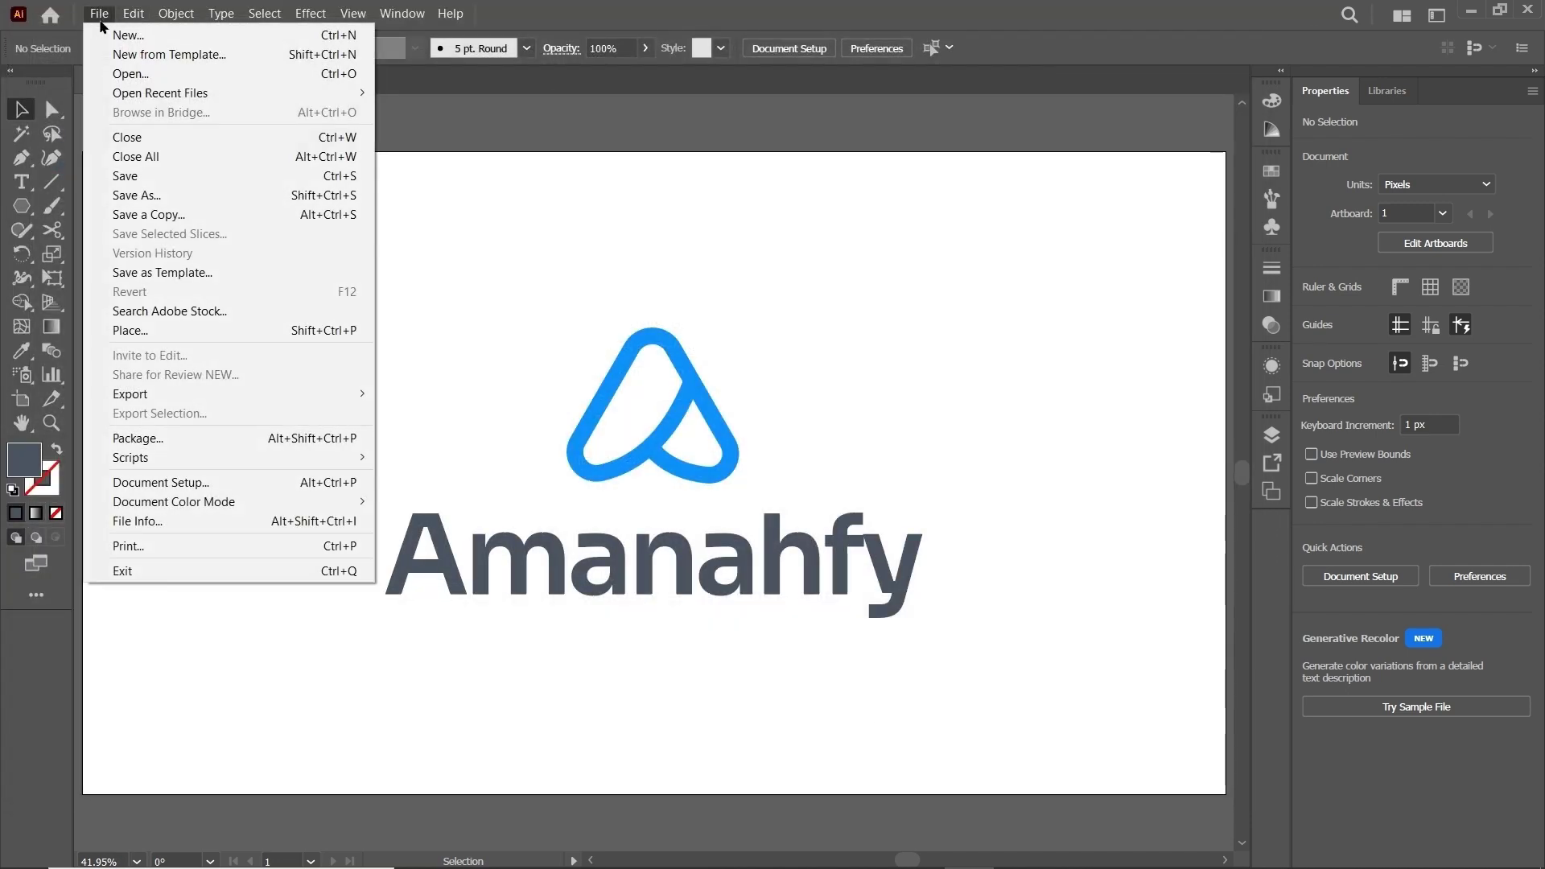
left_click(133, 193)
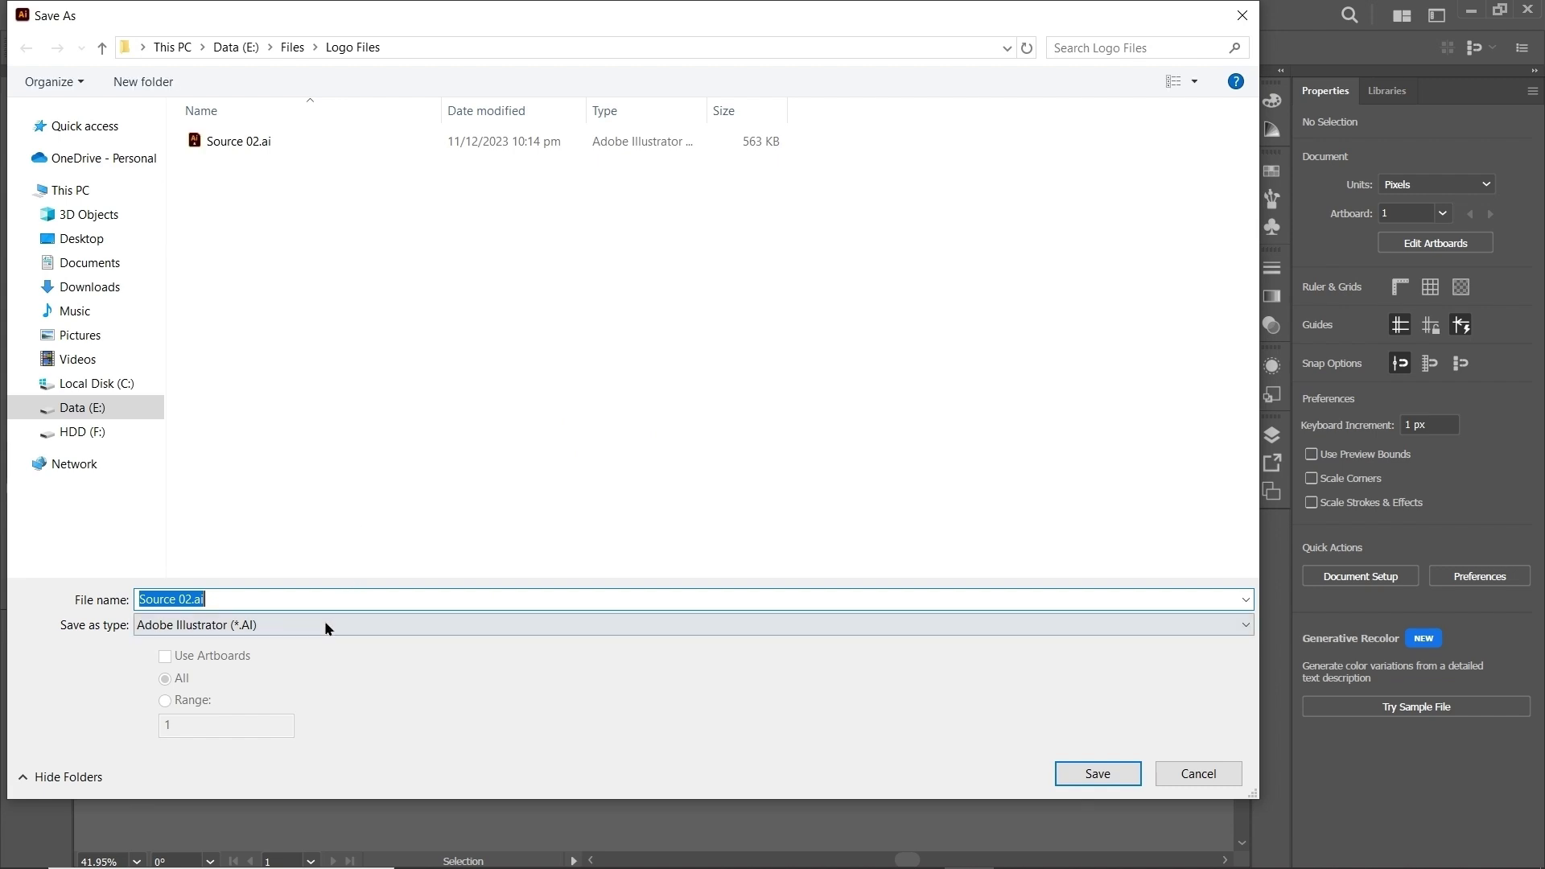
left_click(325, 625)
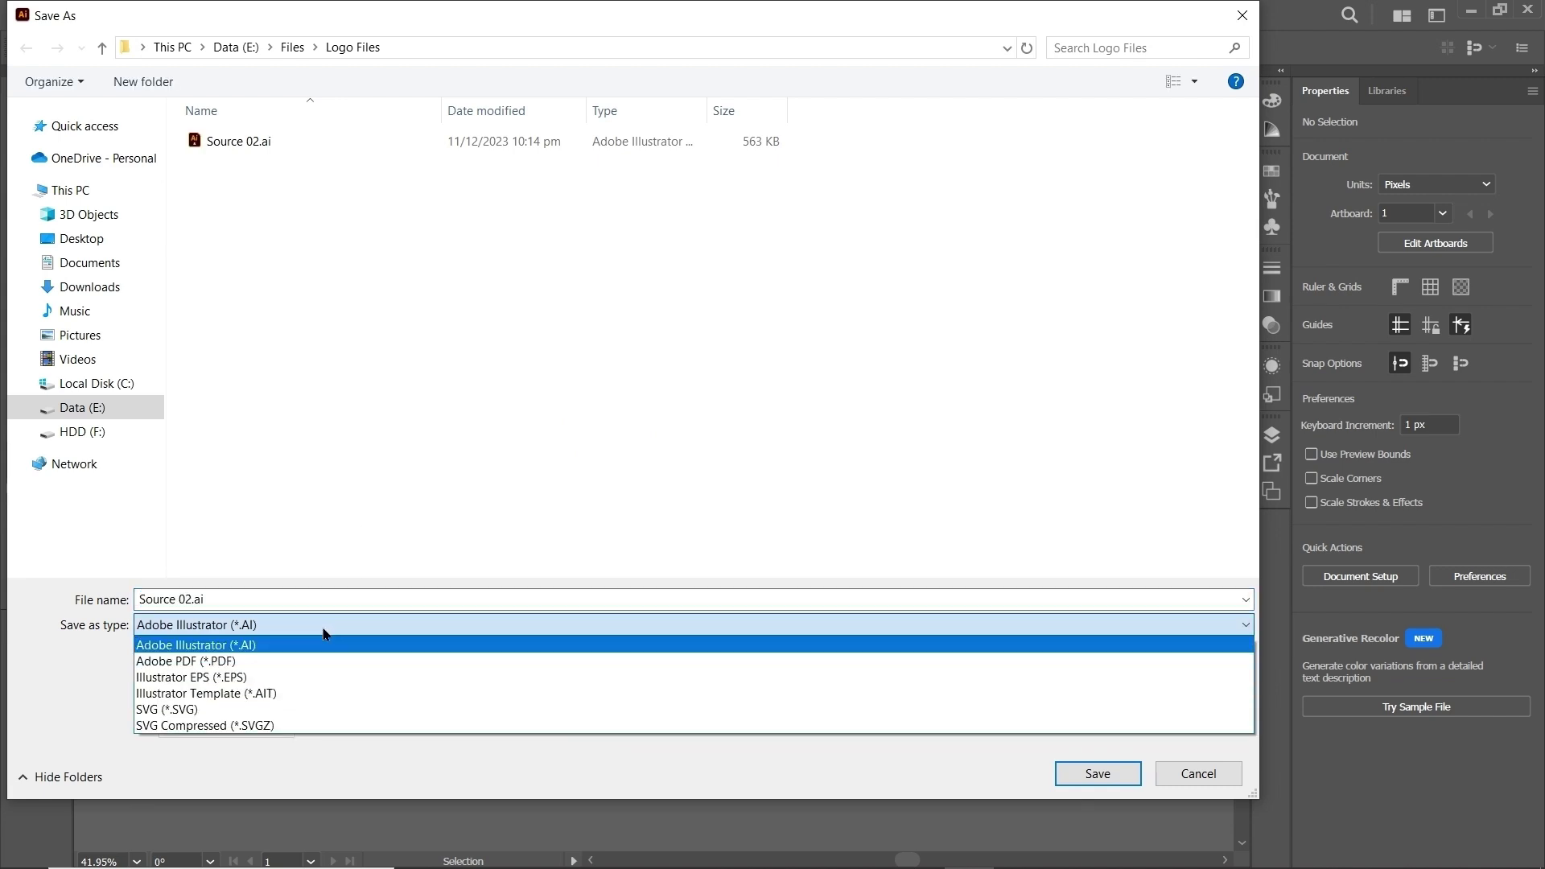
left_click(312, 676)
left_click(252, 599)
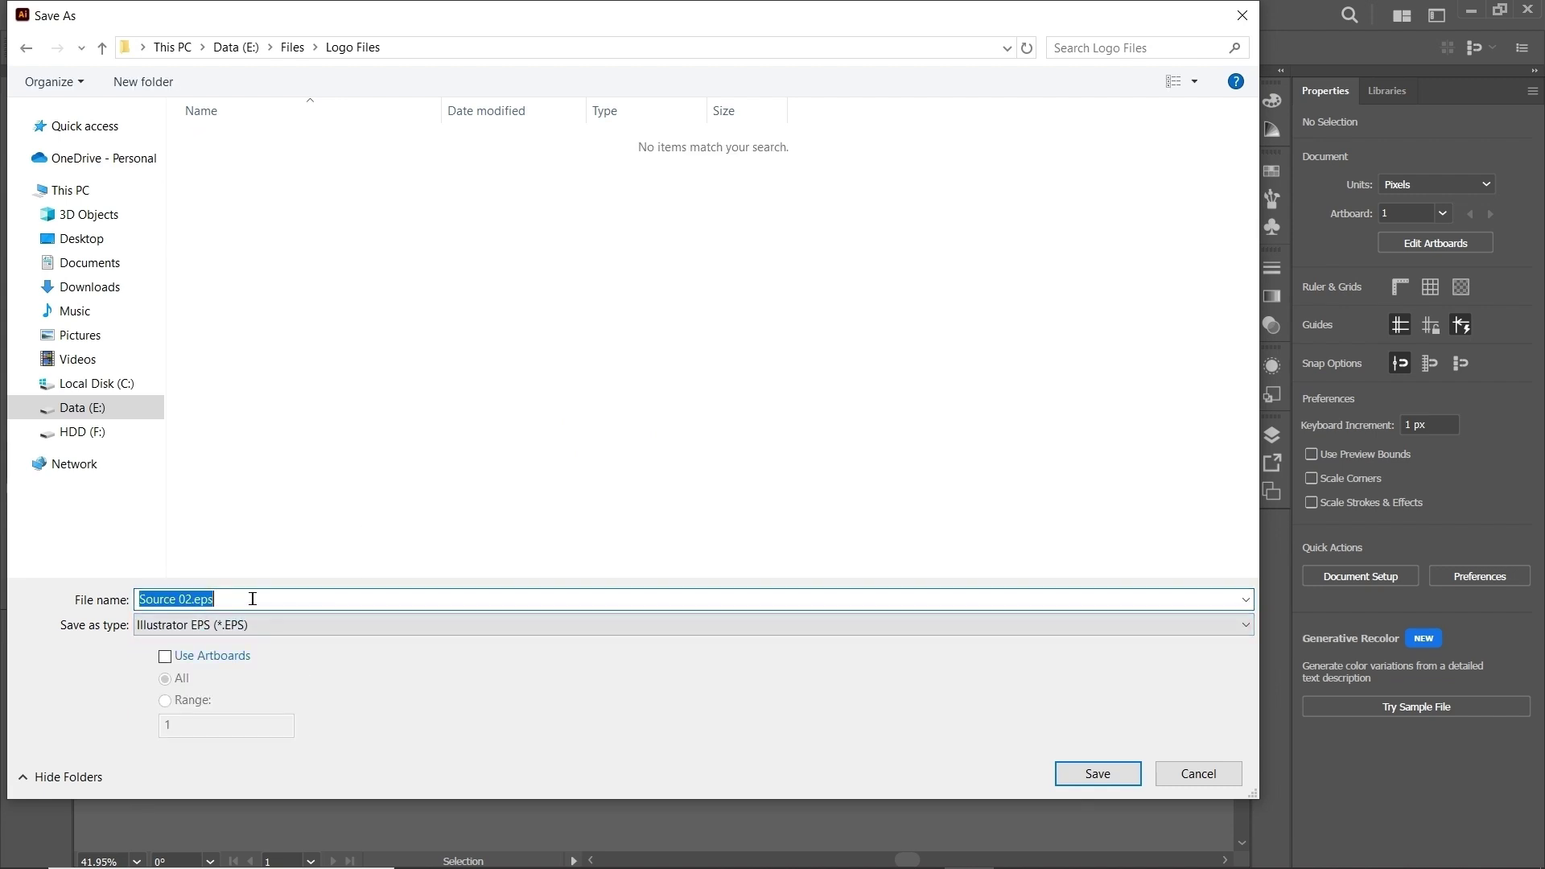
type("Vector")
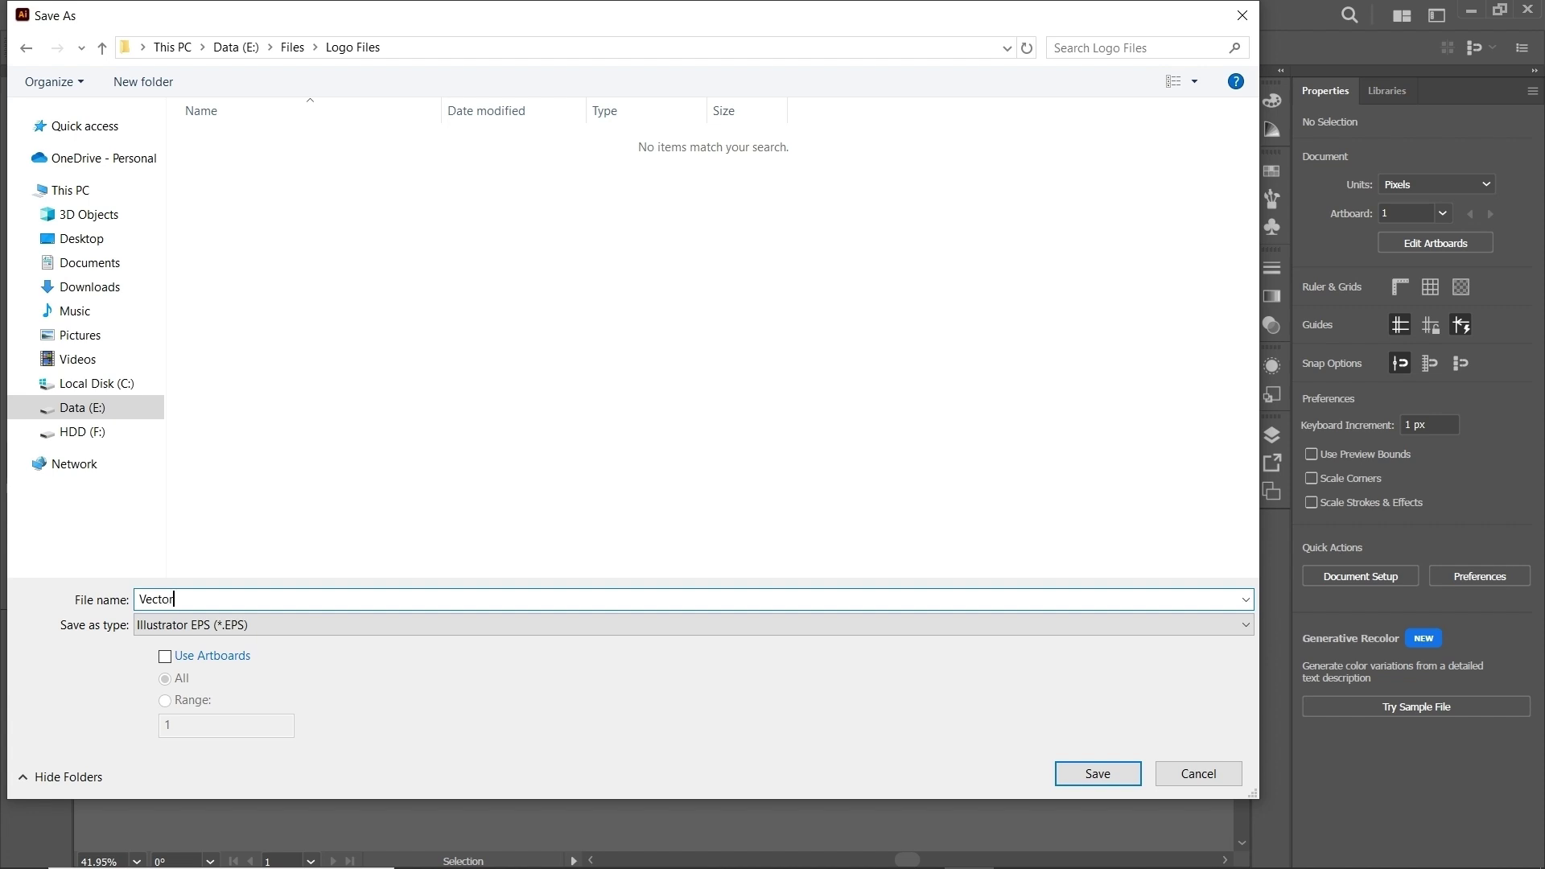
key("Return")
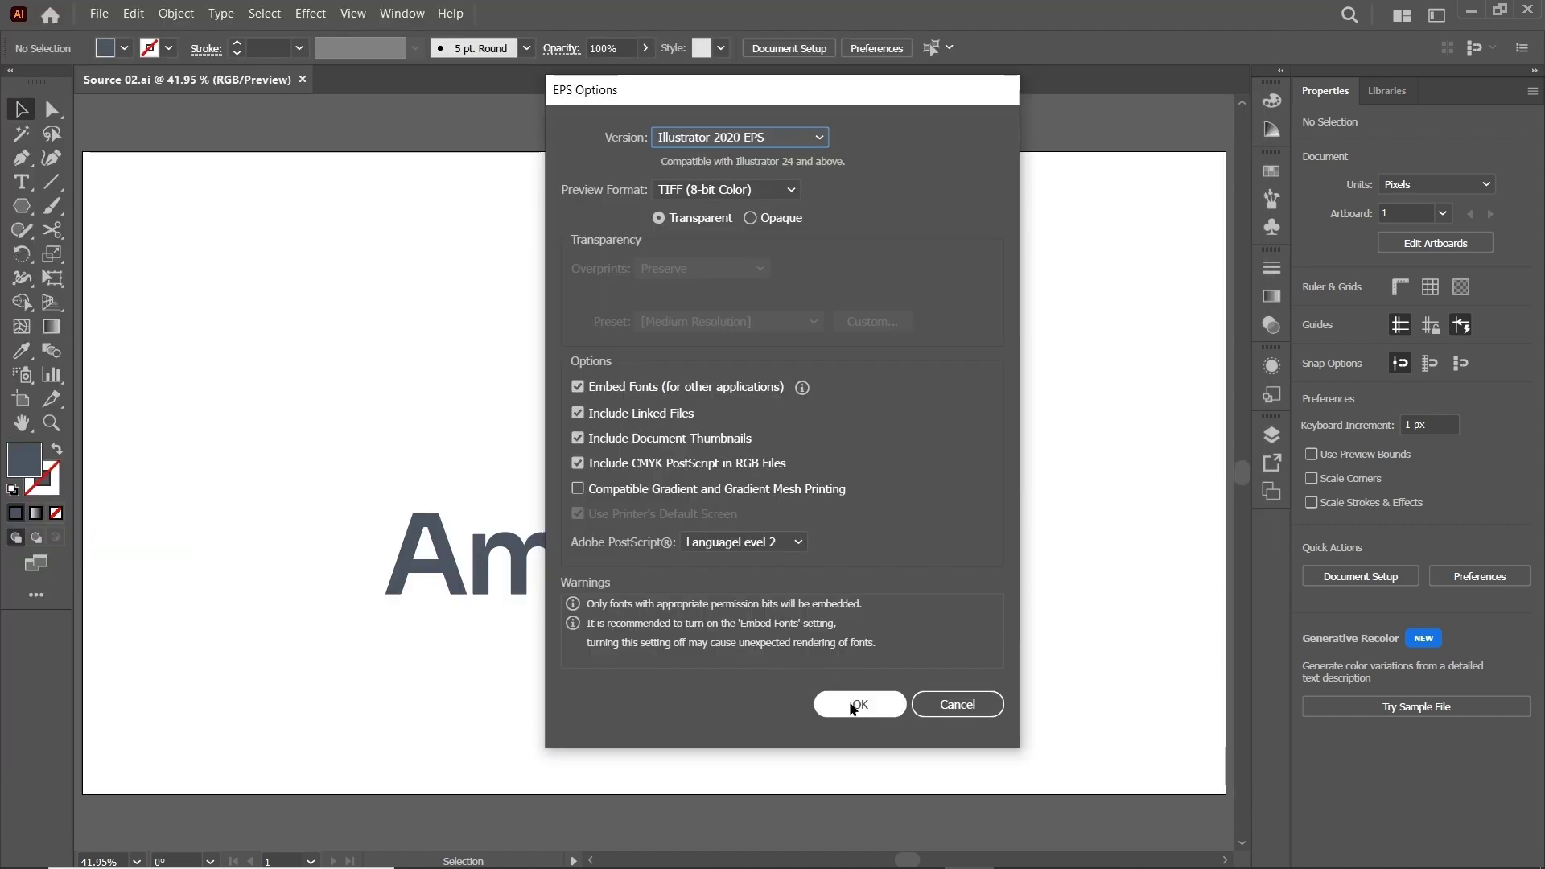
left_click(853, 706)
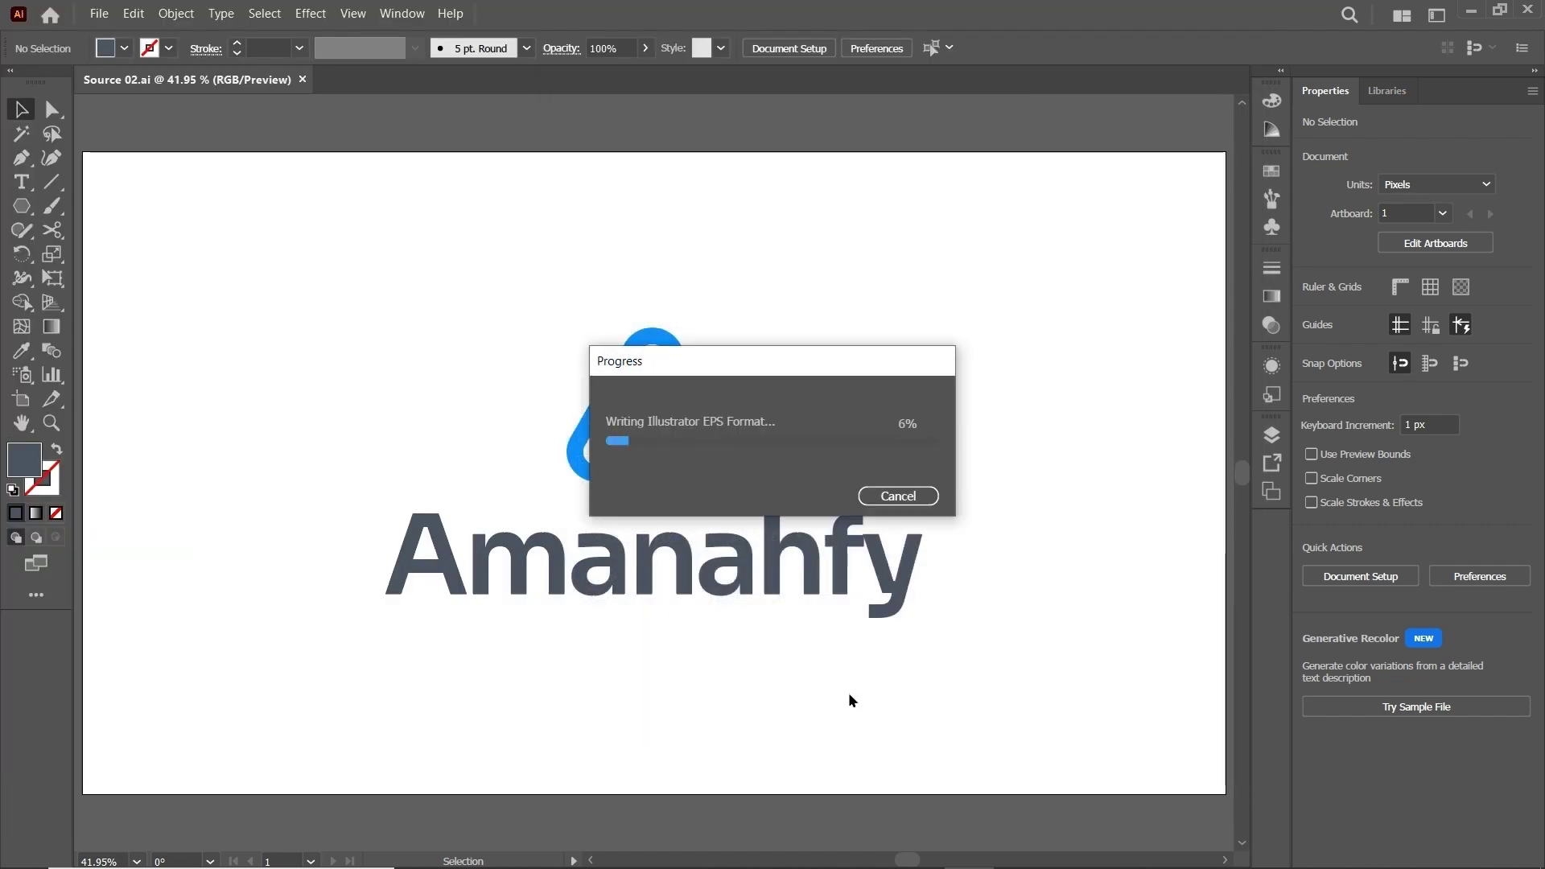
Step: Save the logo in Adobe PDF format as "Document", using the [Illustrator Default] preset
left_click(99, 14)
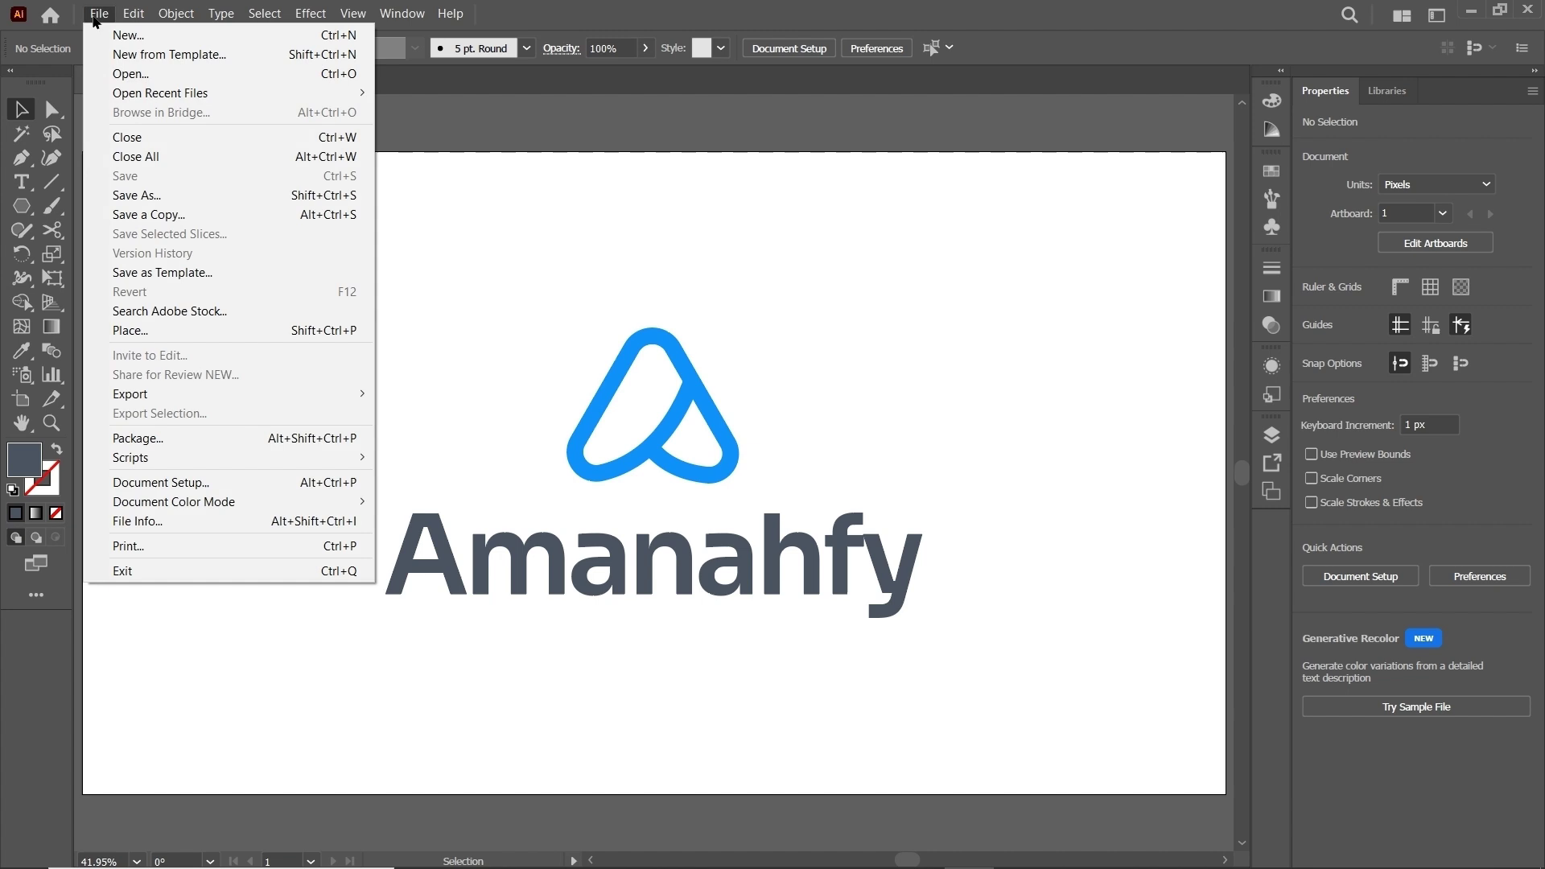
left_click(175, 193)
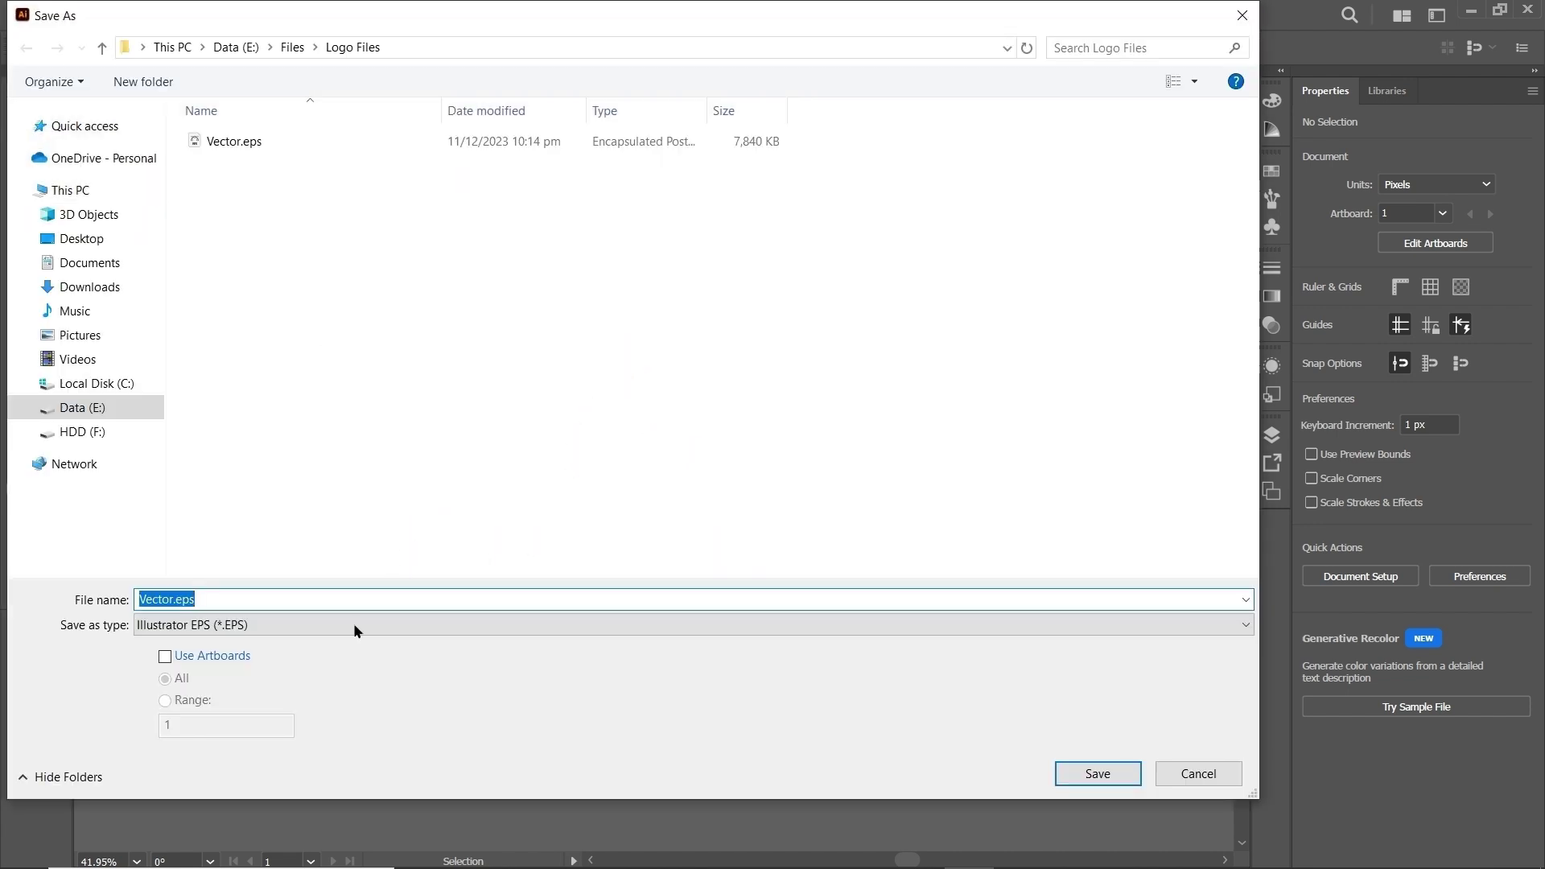
left_click(354, 626)
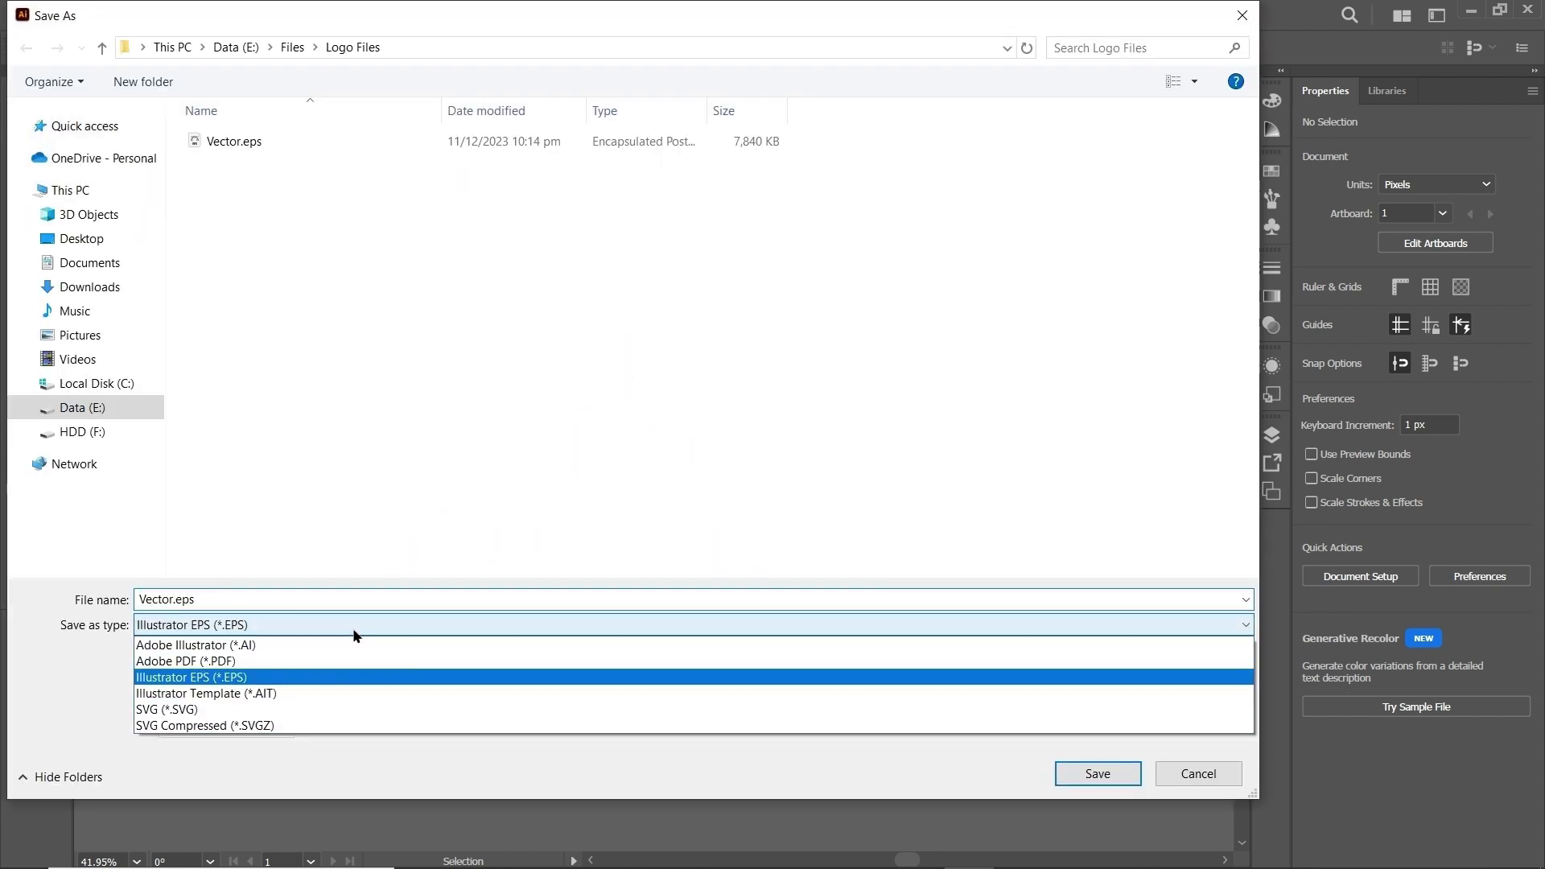
left_click(329, 663)
left_click(259, 604)
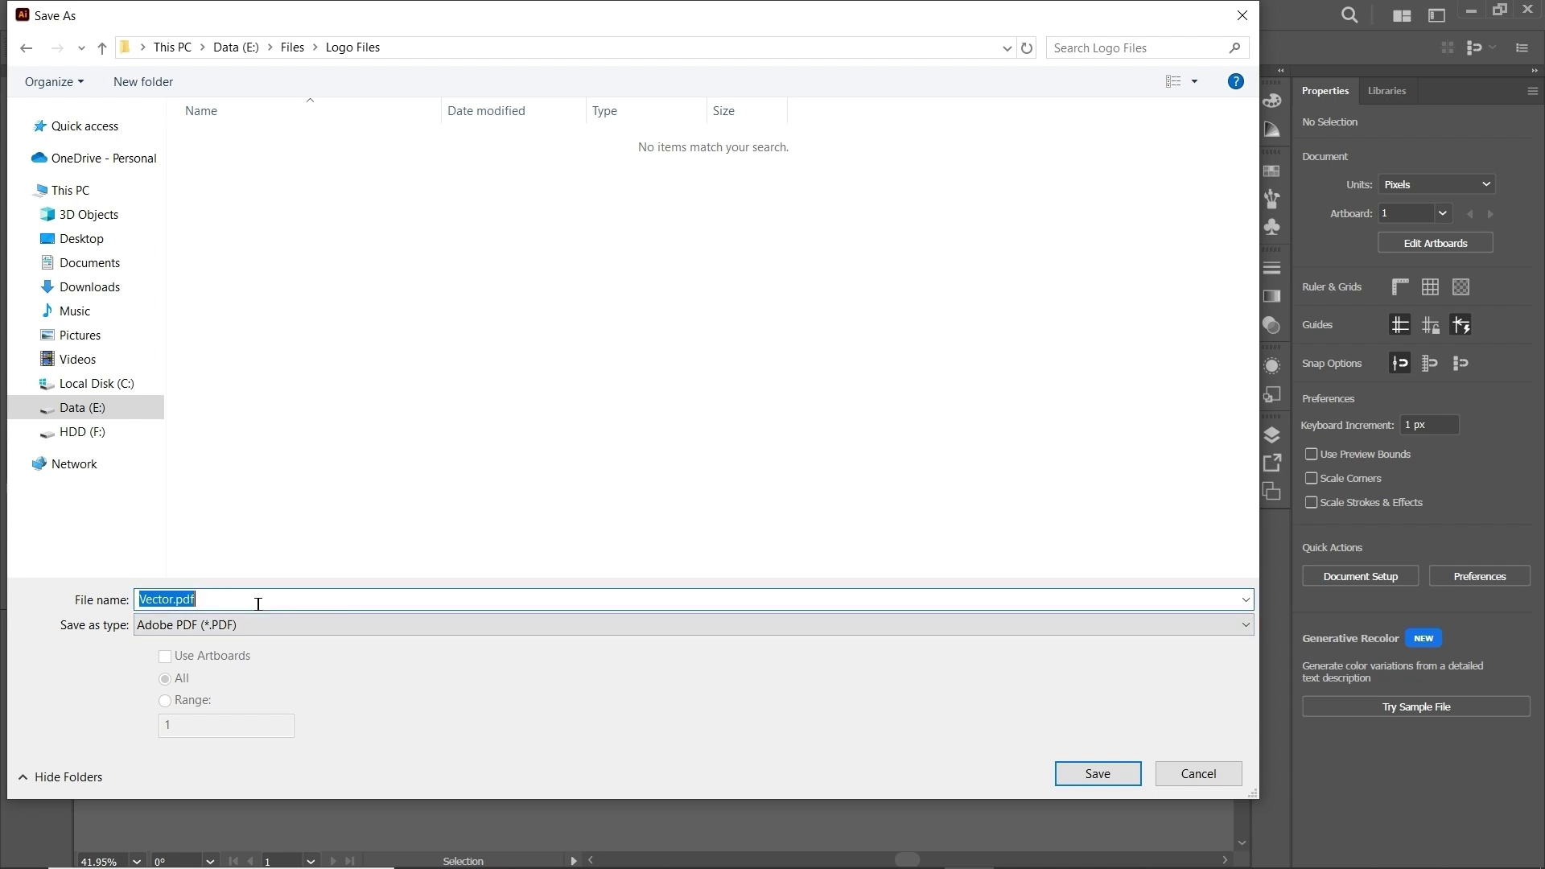
type("Document")
key("Return")
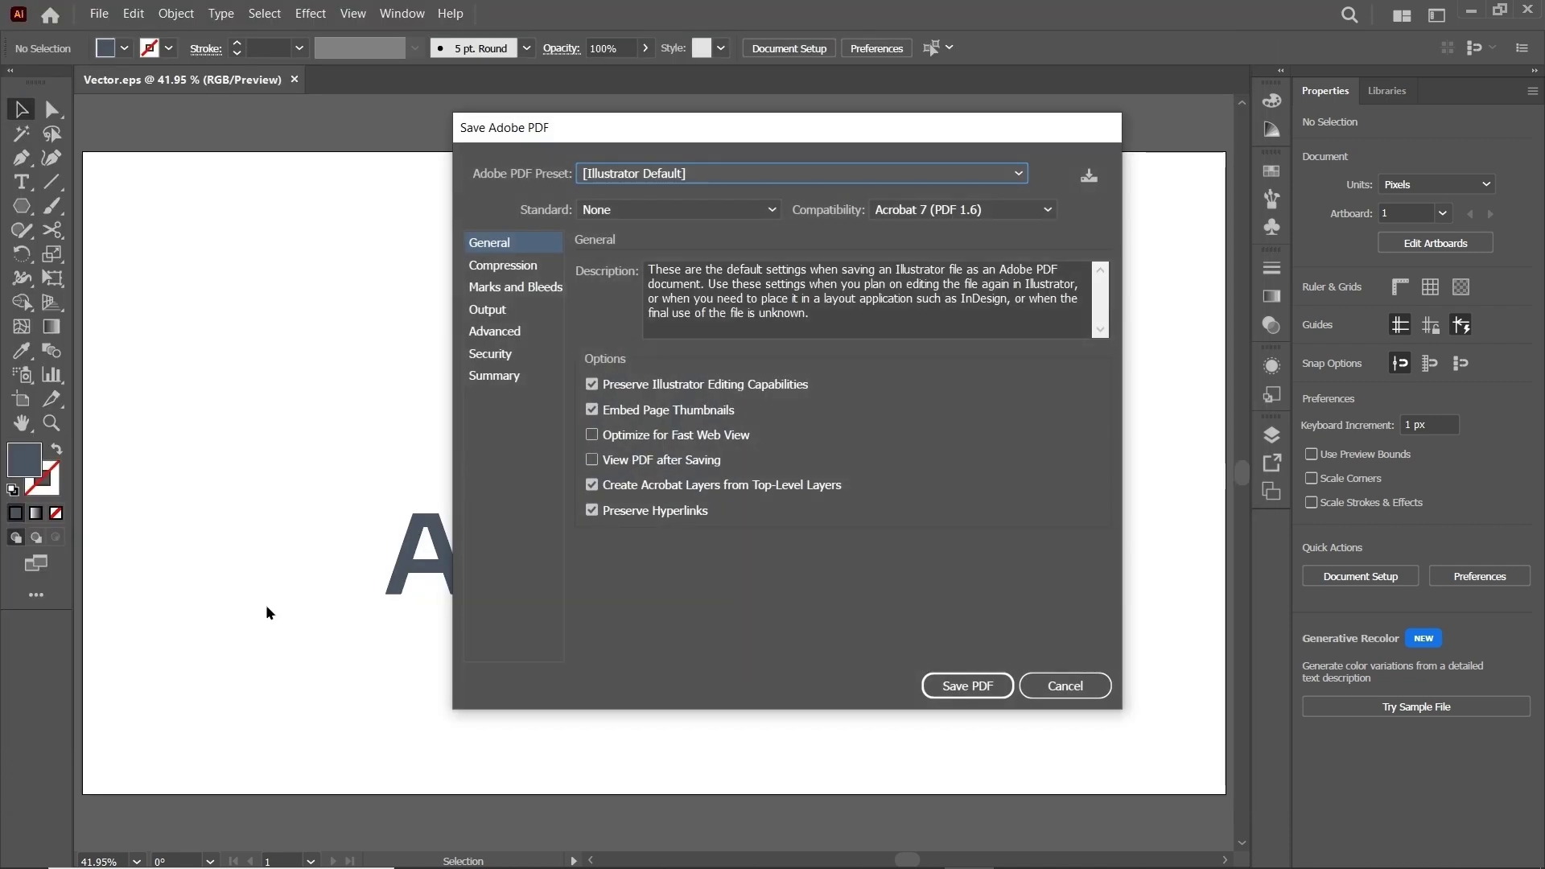
left_click(954, 684)
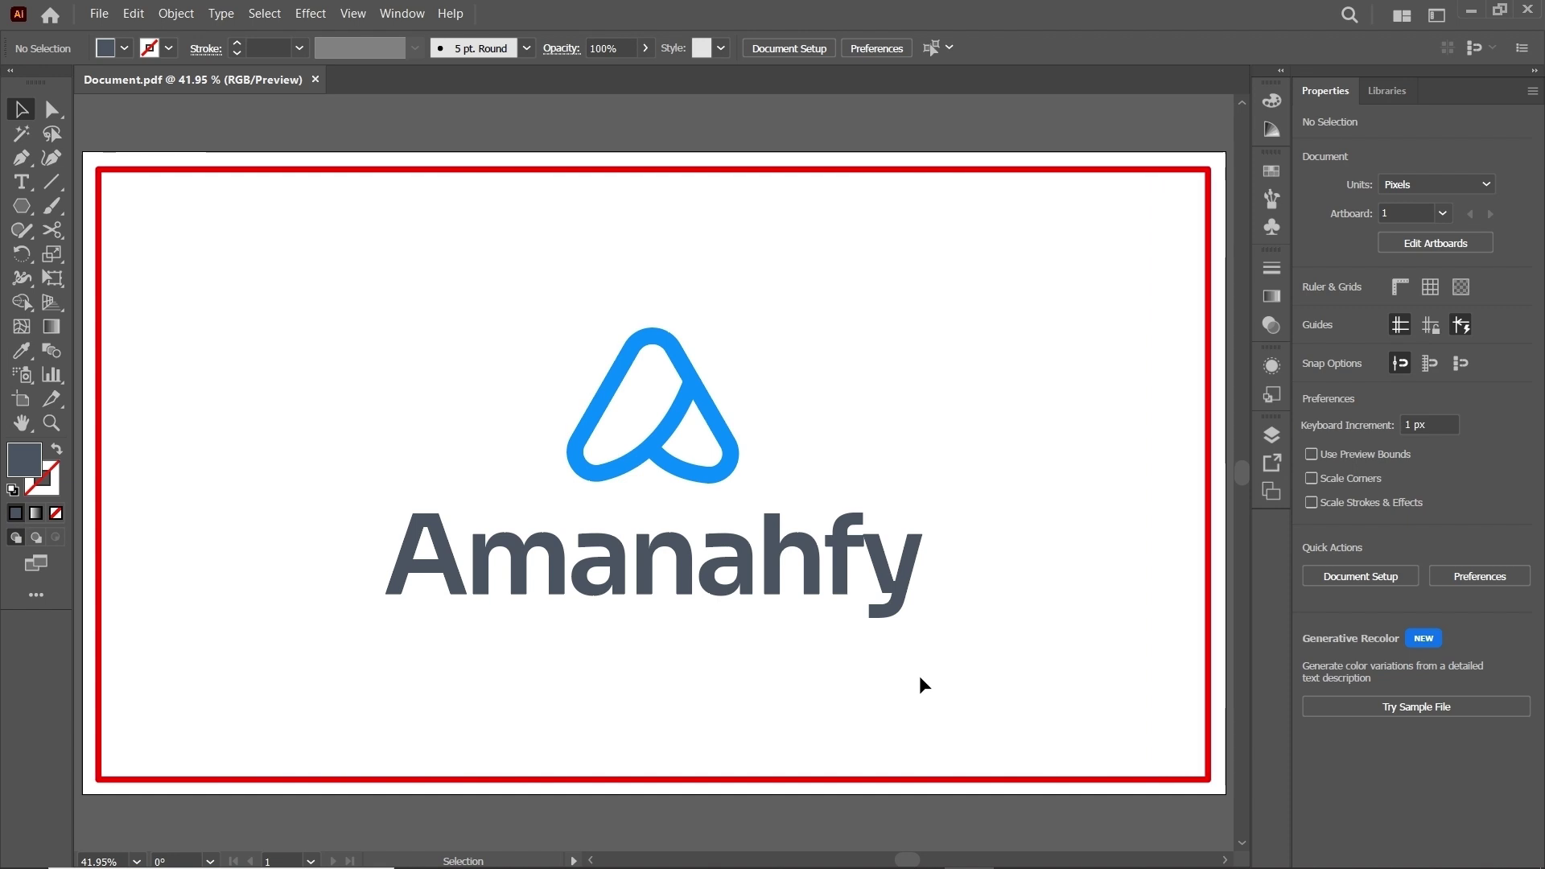
Step: Export the artboard for screens as a PNG at 1x scale into the Logo Files folder and check the exported file in the 1x subfolder
left_click(88, 14)
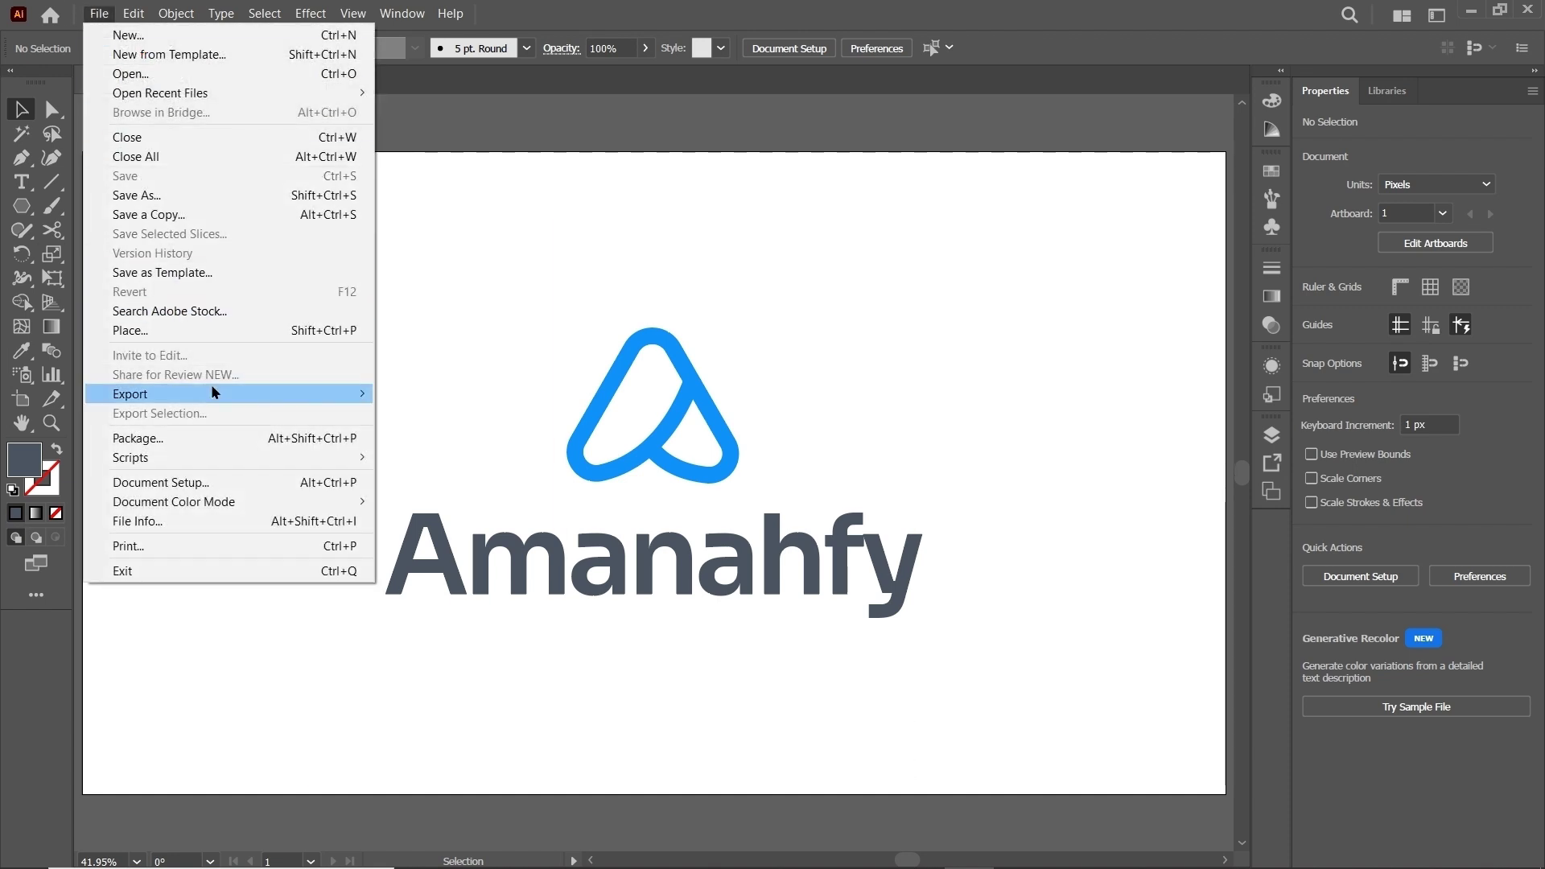
mouse_move(243, 394)
left_click(422, 394)
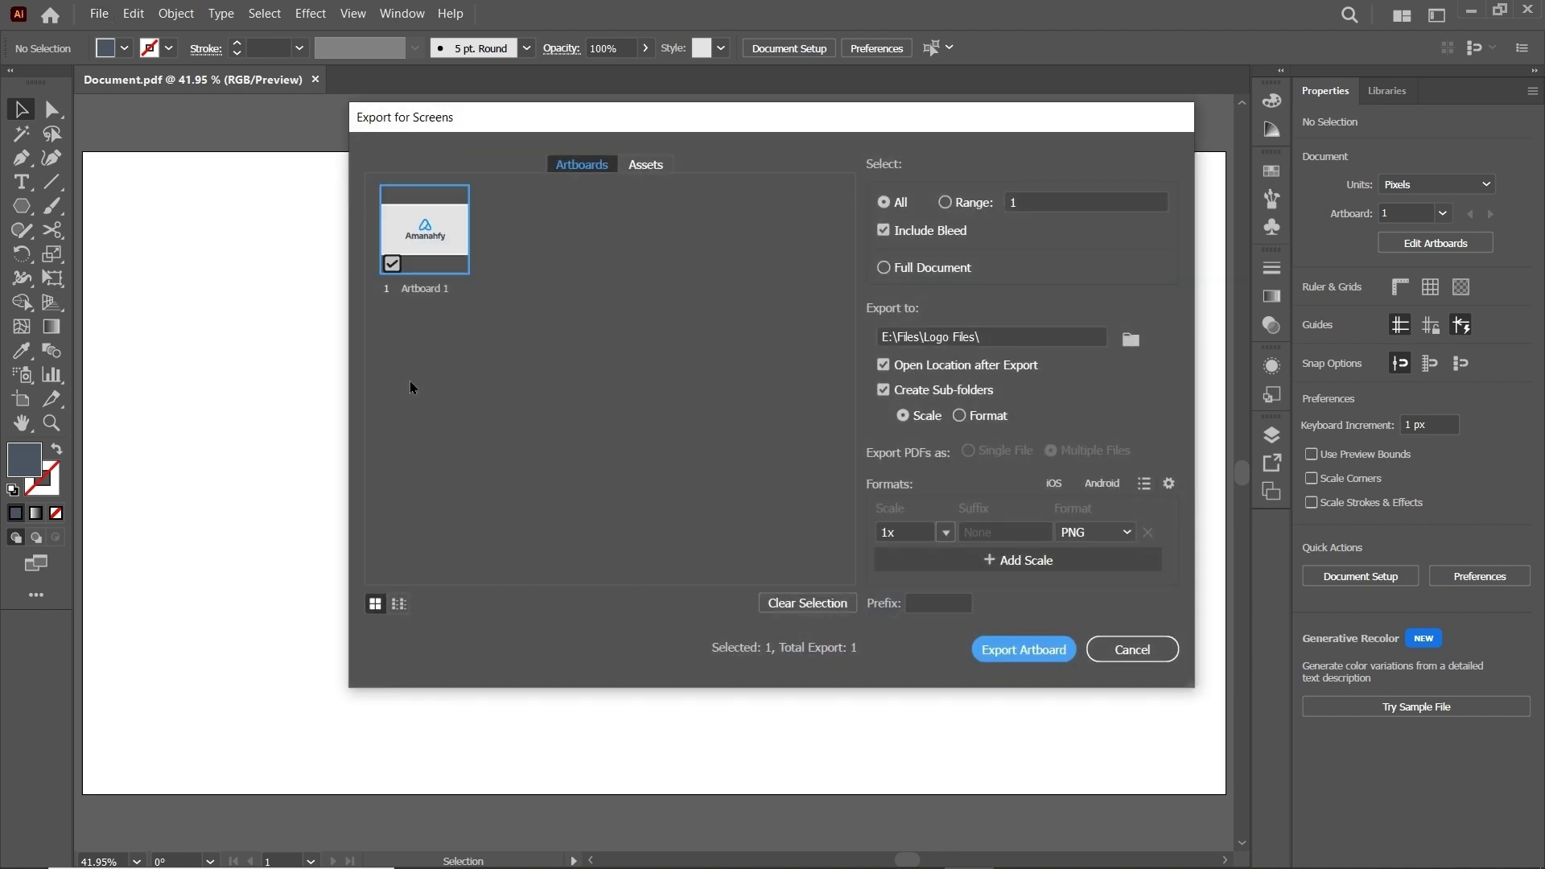
left_click(1126, 532)
left_click(1095, 532)
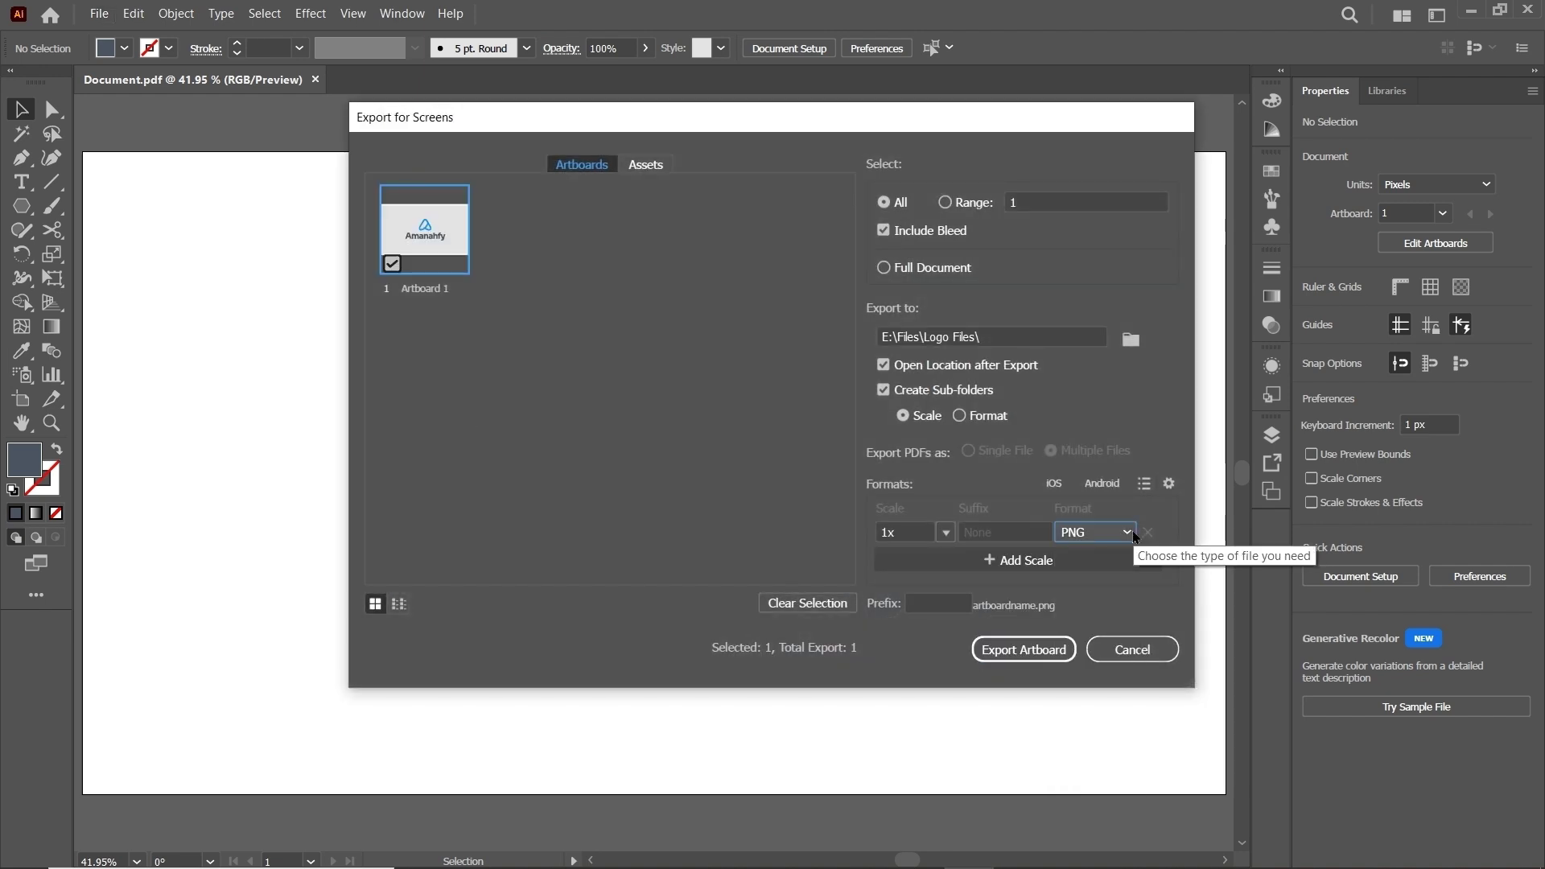
left_click(1039, 658)
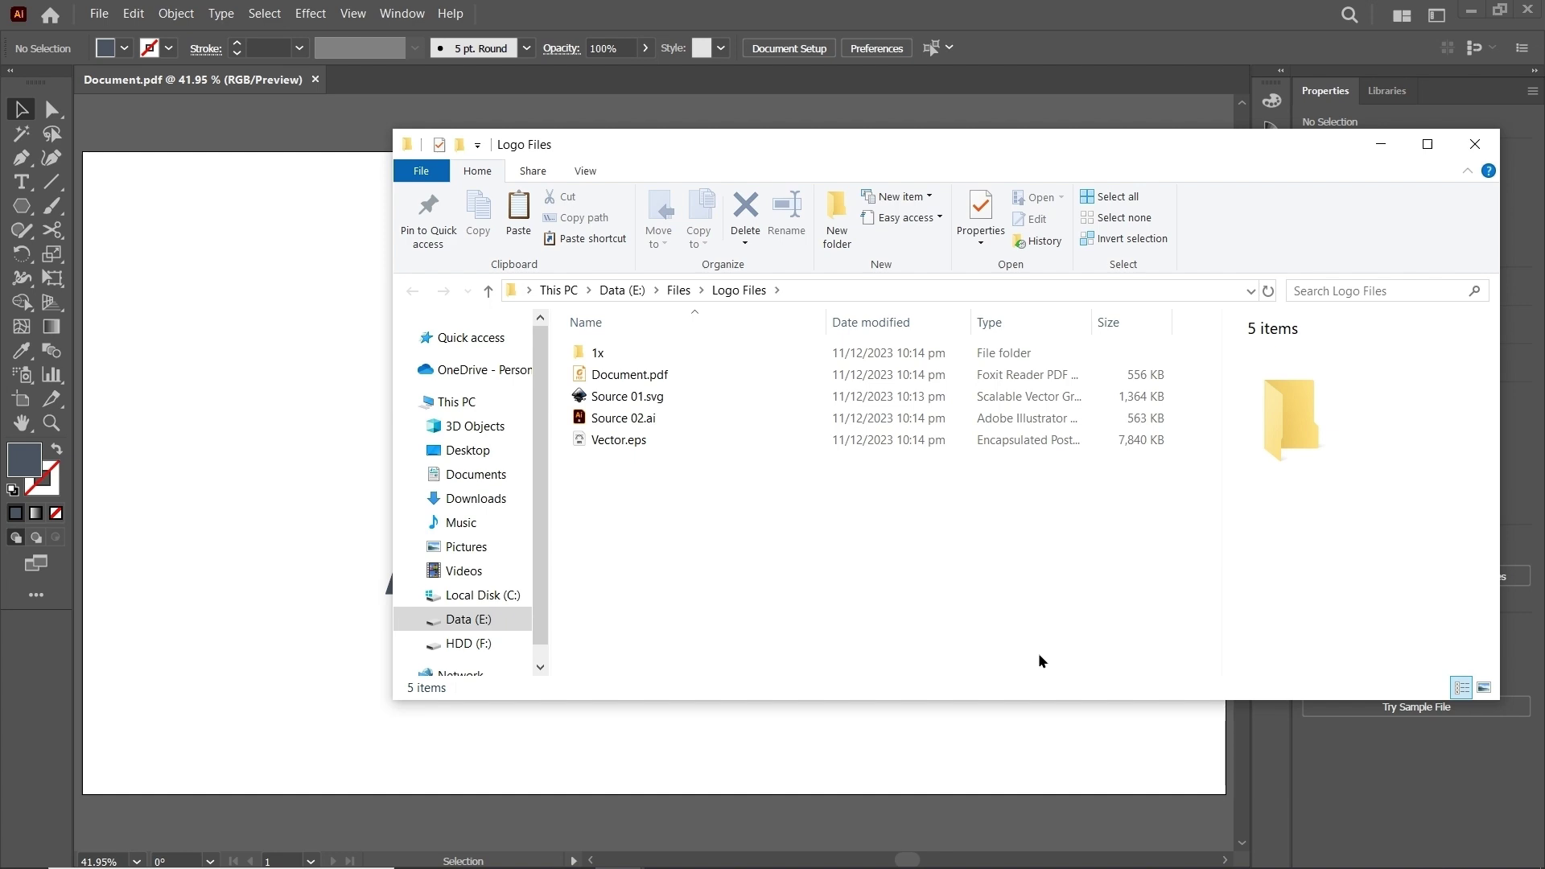
double_click(643, 352)
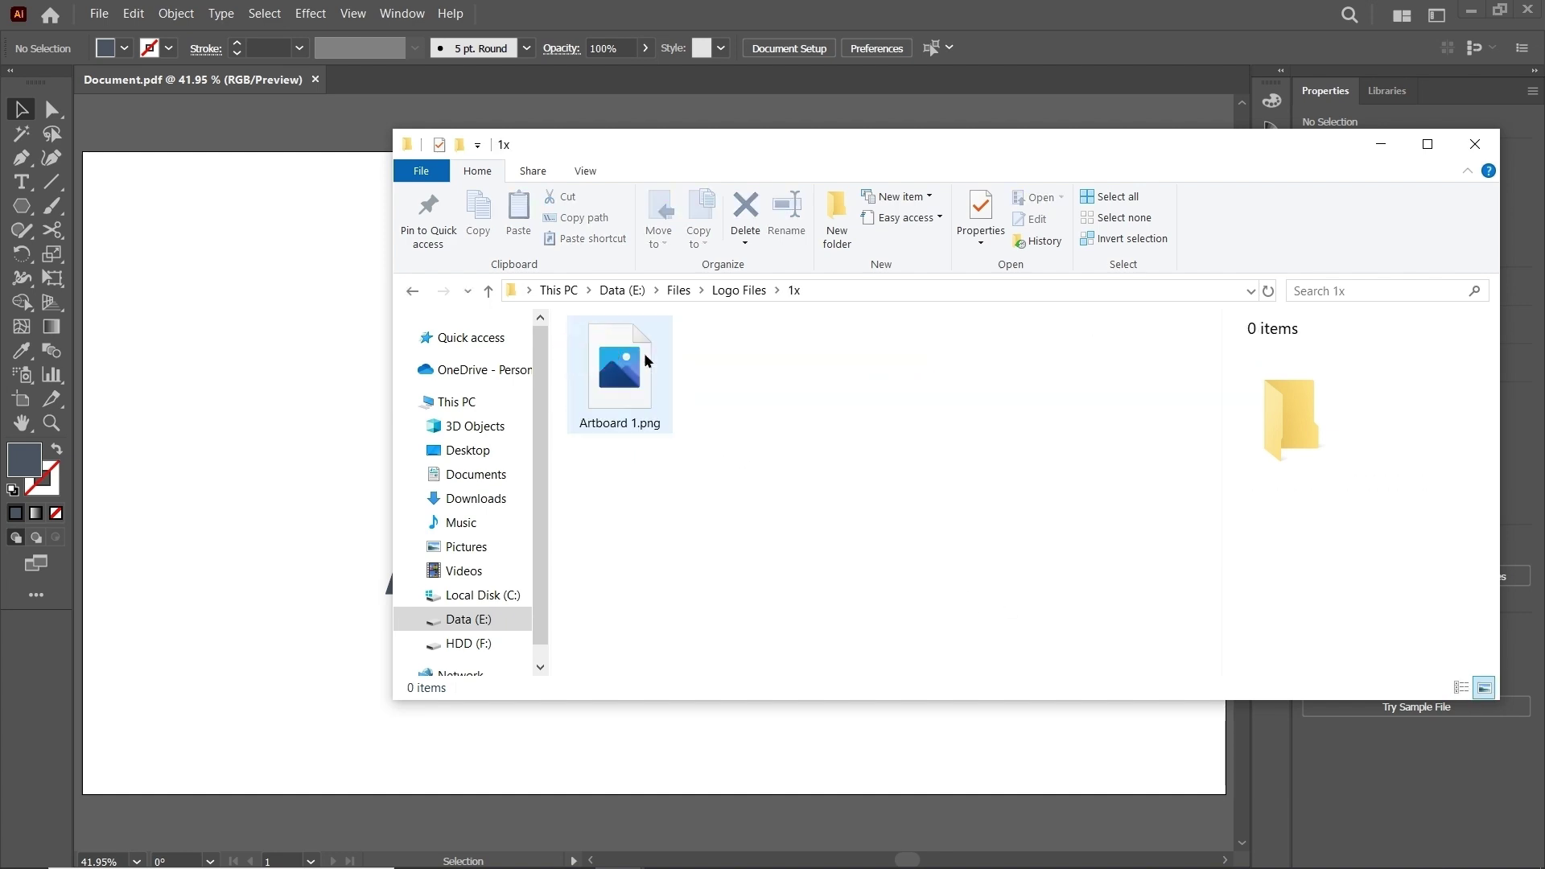
left_click(1475, 144)
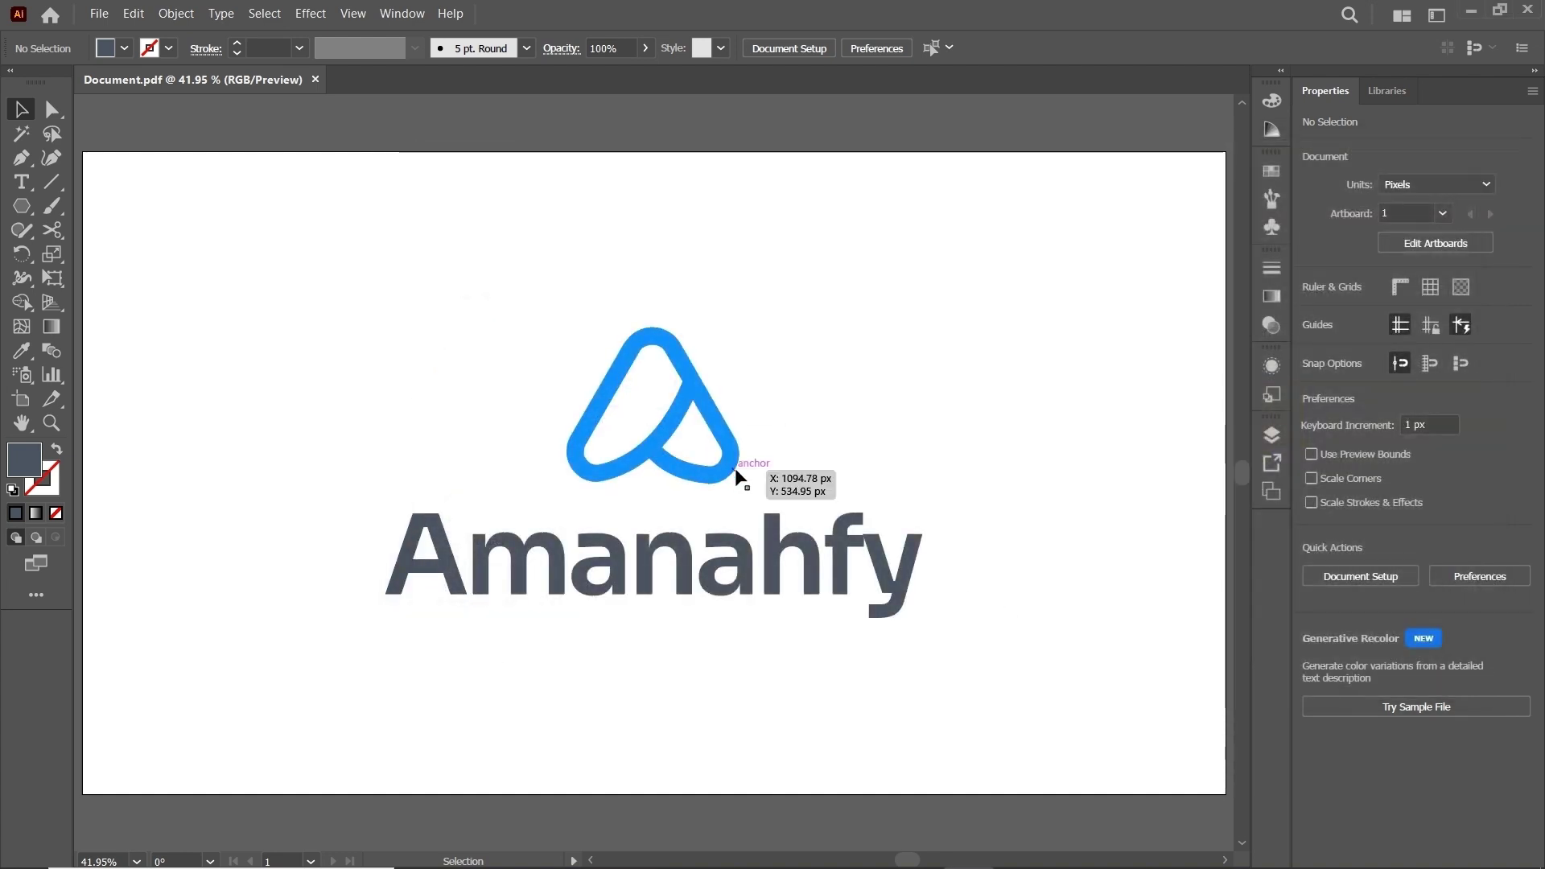
Step: Export the artboard for screens as a JPG 100 at 1x scale with the -100 suffix into the Logo Files folder
left_click(99, 14)
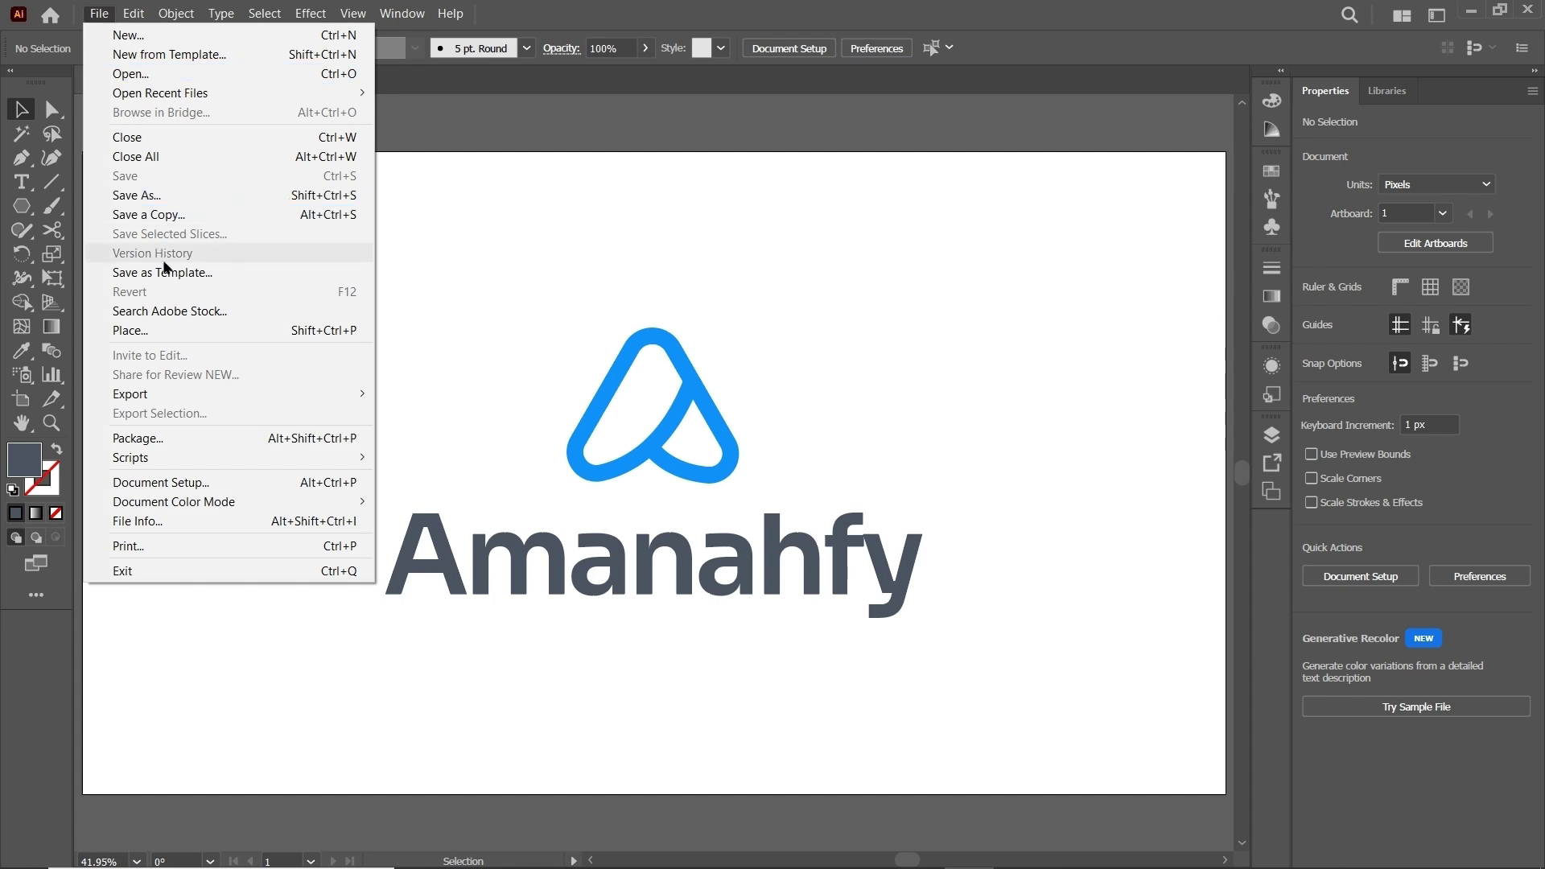
mouse_move(187, 394)
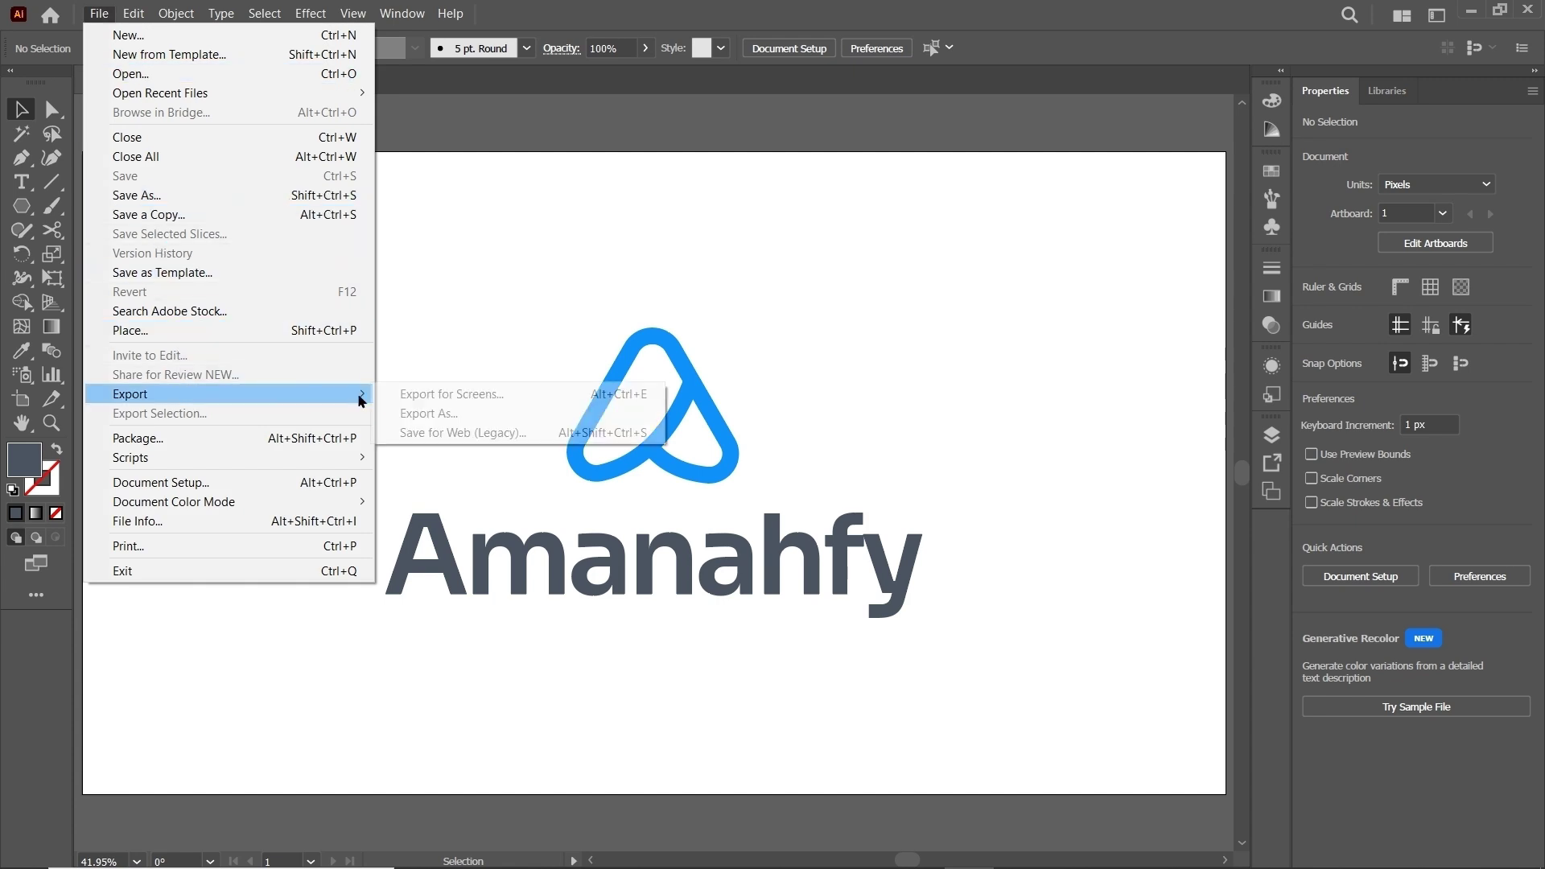
left_click(441, 394)
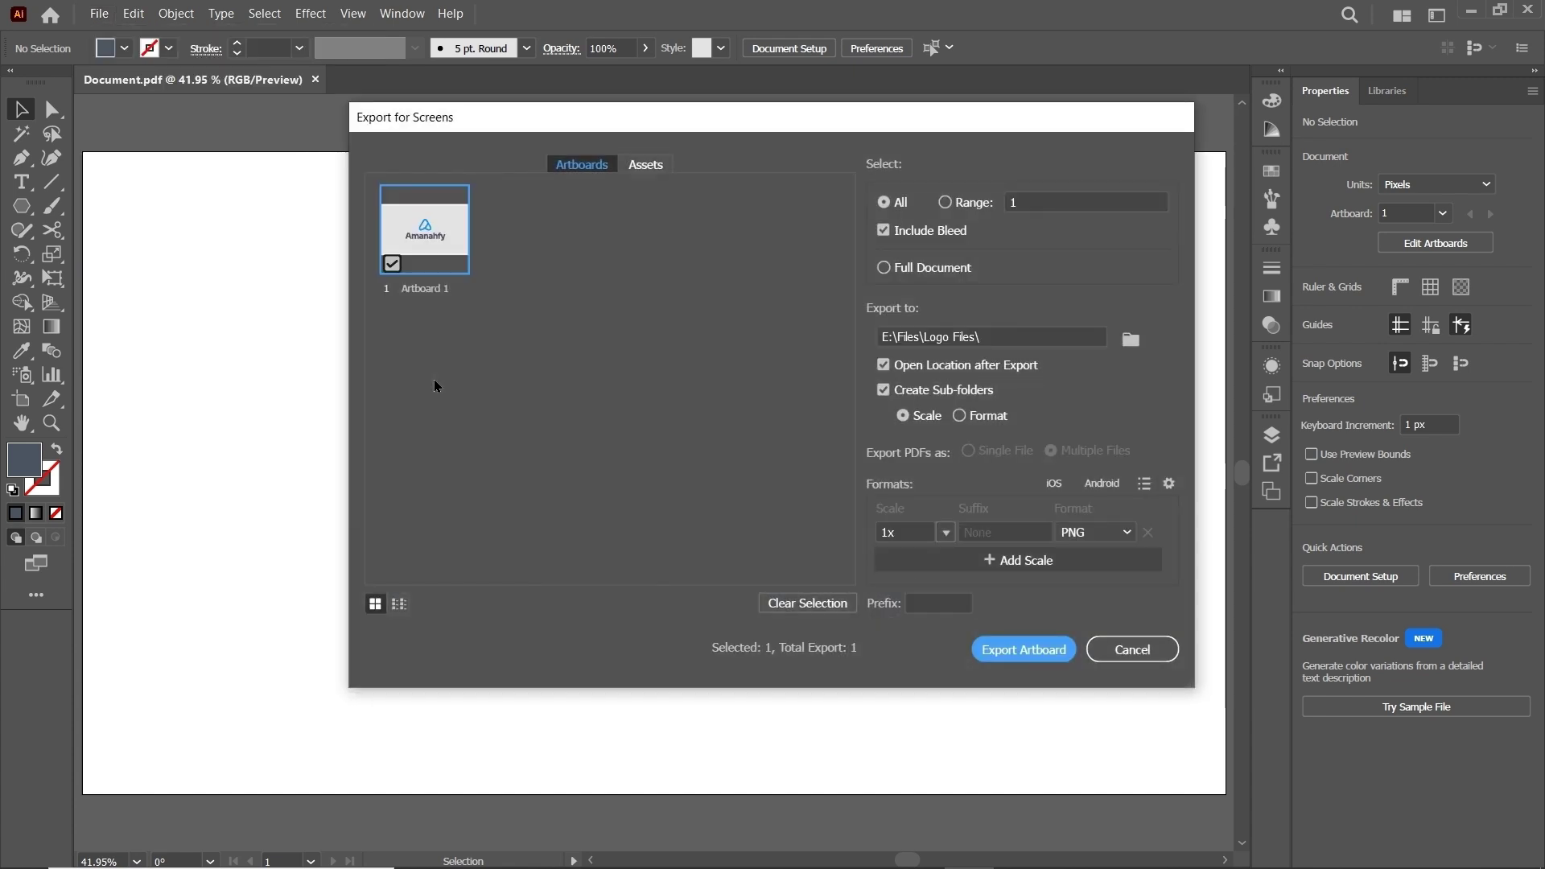
left_click(1124, 531)
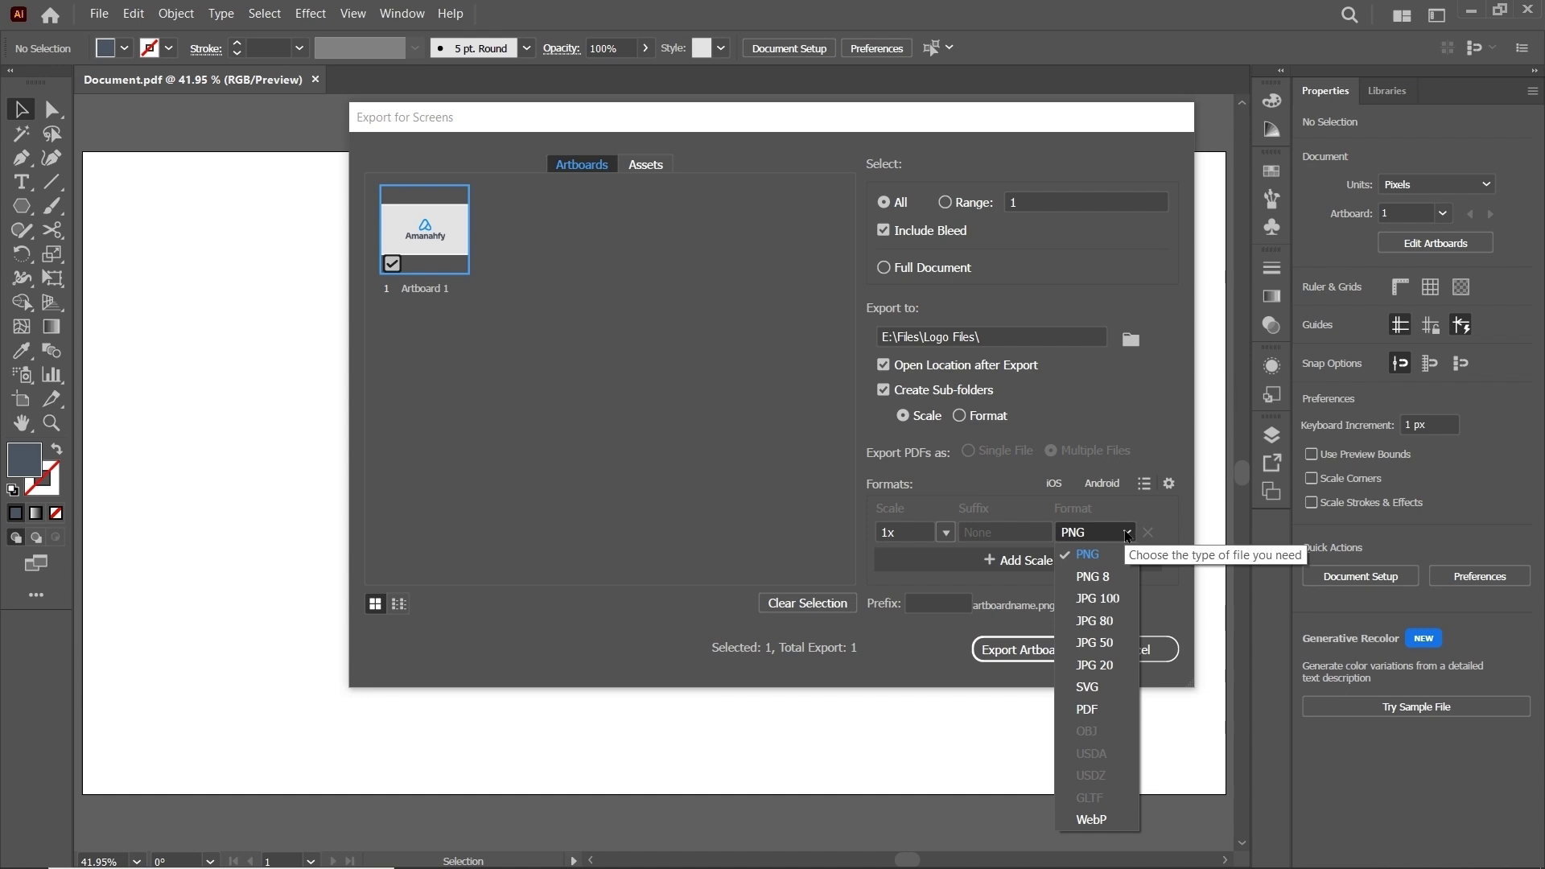
left_click(1123, 594)
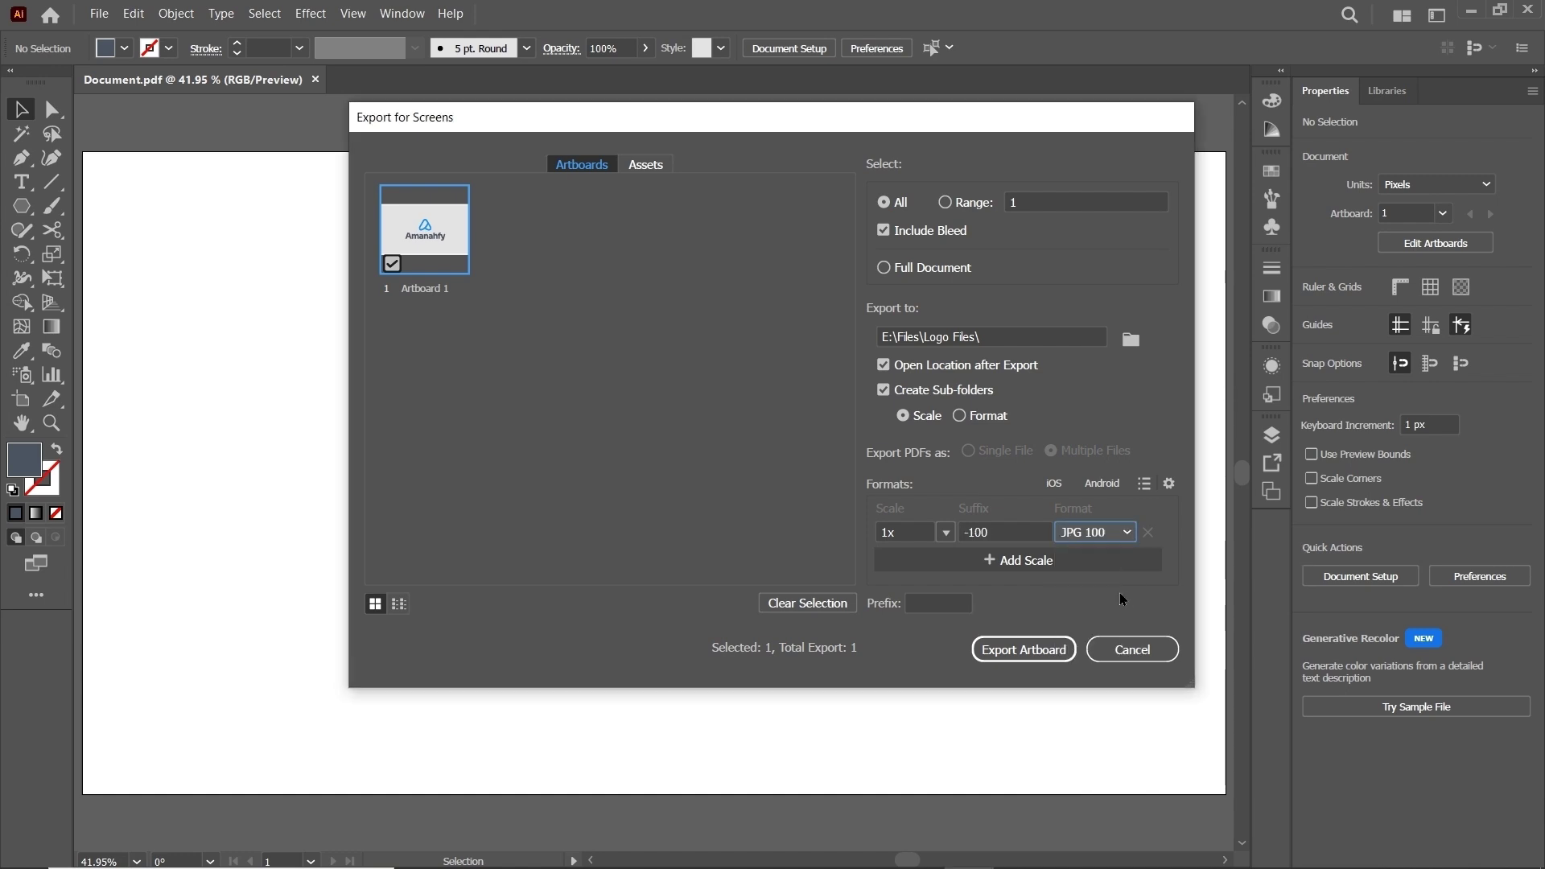
left_click(1023, 655)
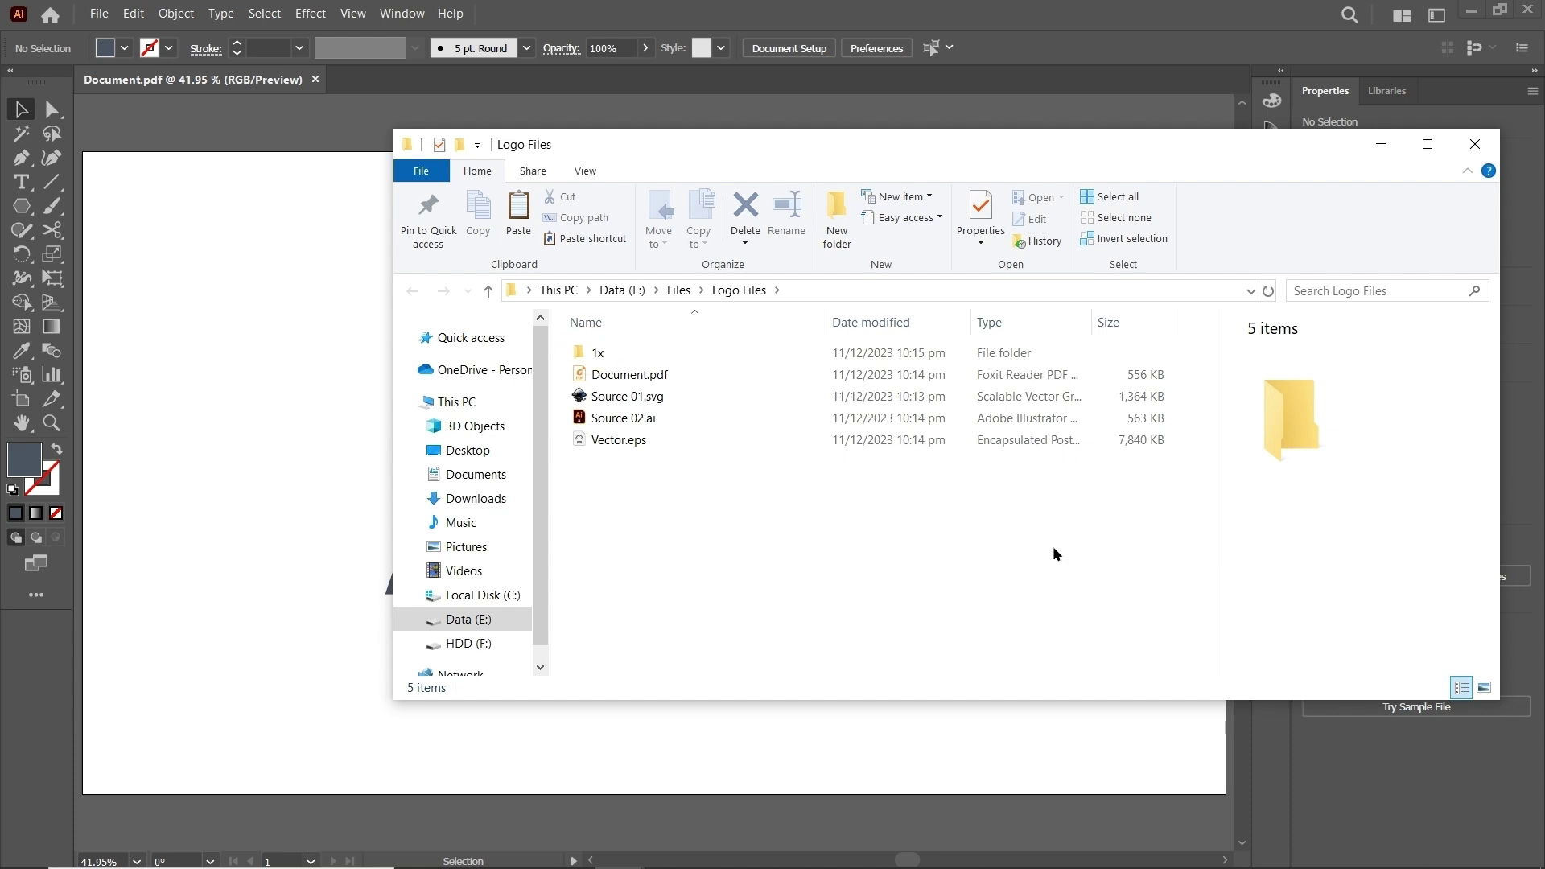
left_click(1474, 144)
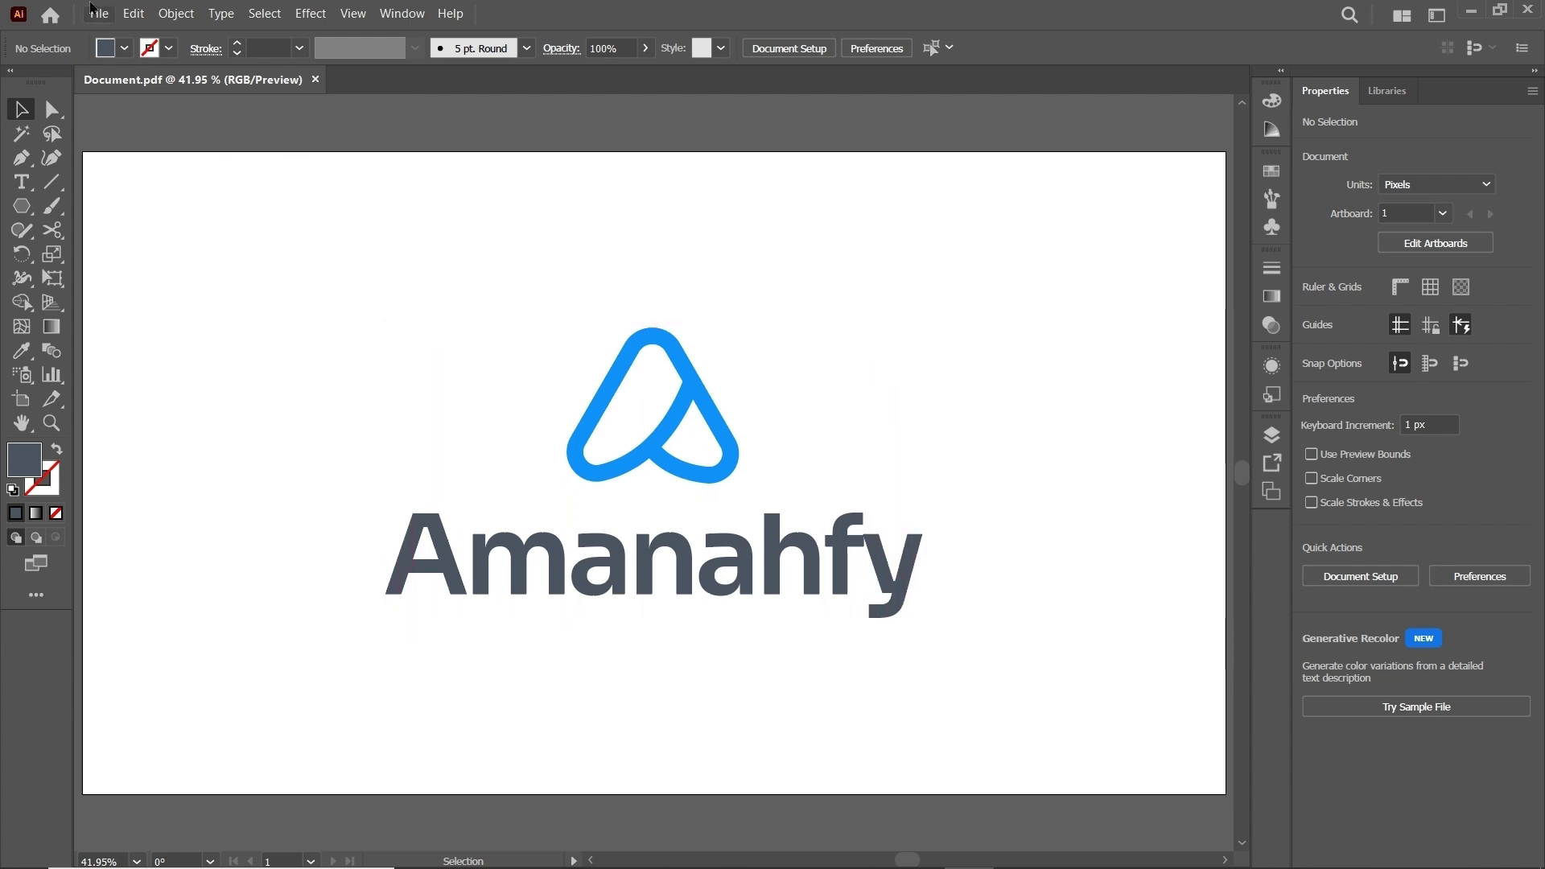
Step: Export the logo as a PNG named 01 into the 1x subfolder at High (300 ppi) resolution with a transparent background
left_click(111, 16)
mouse_move(270, 394)
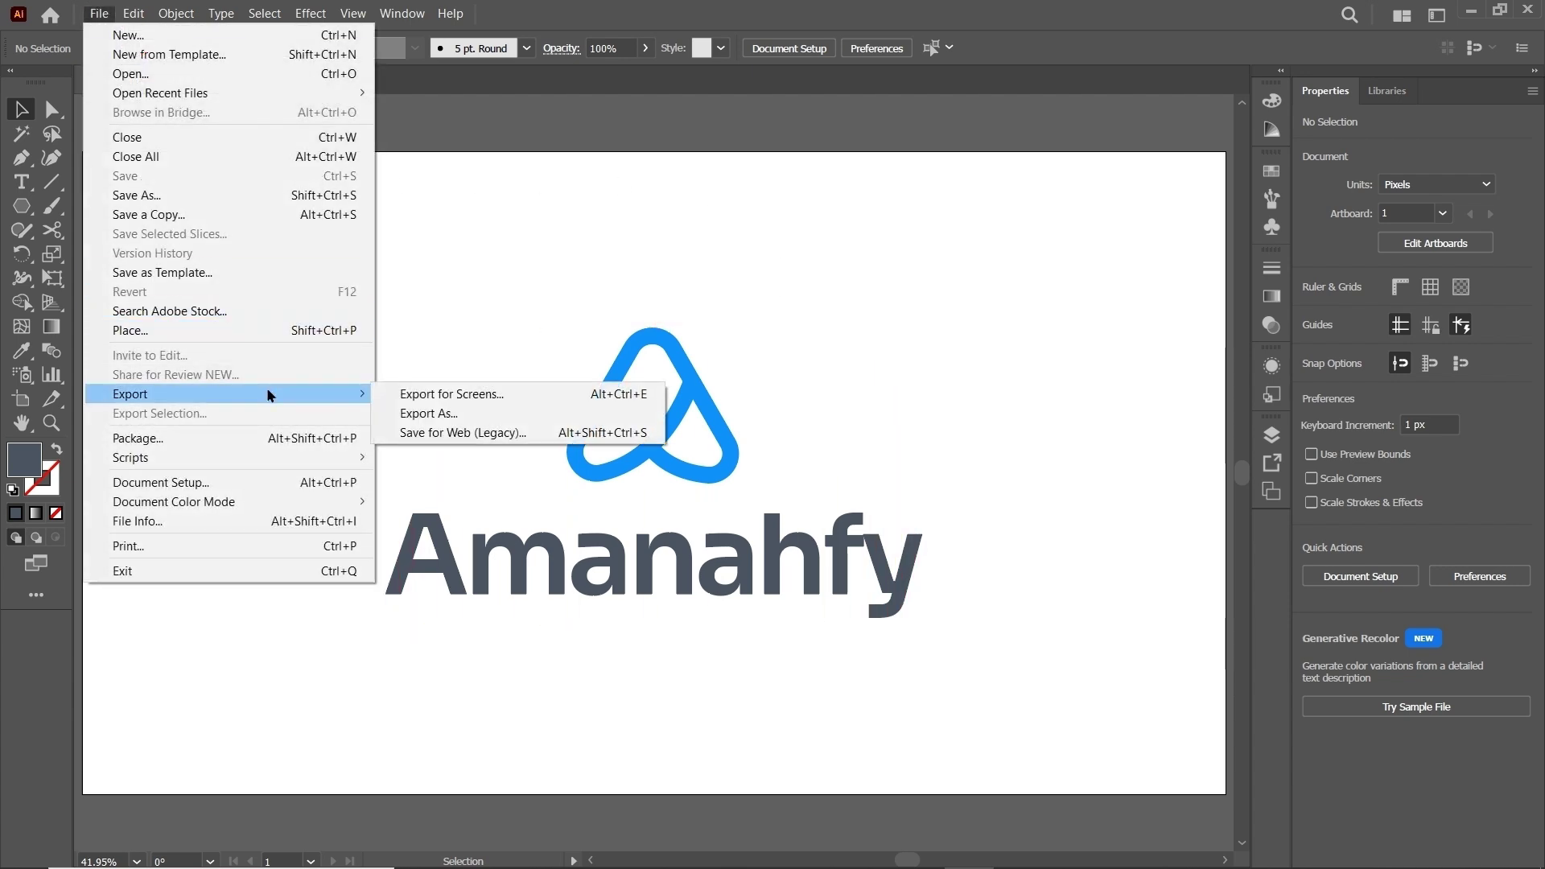
left_click(427, 415)
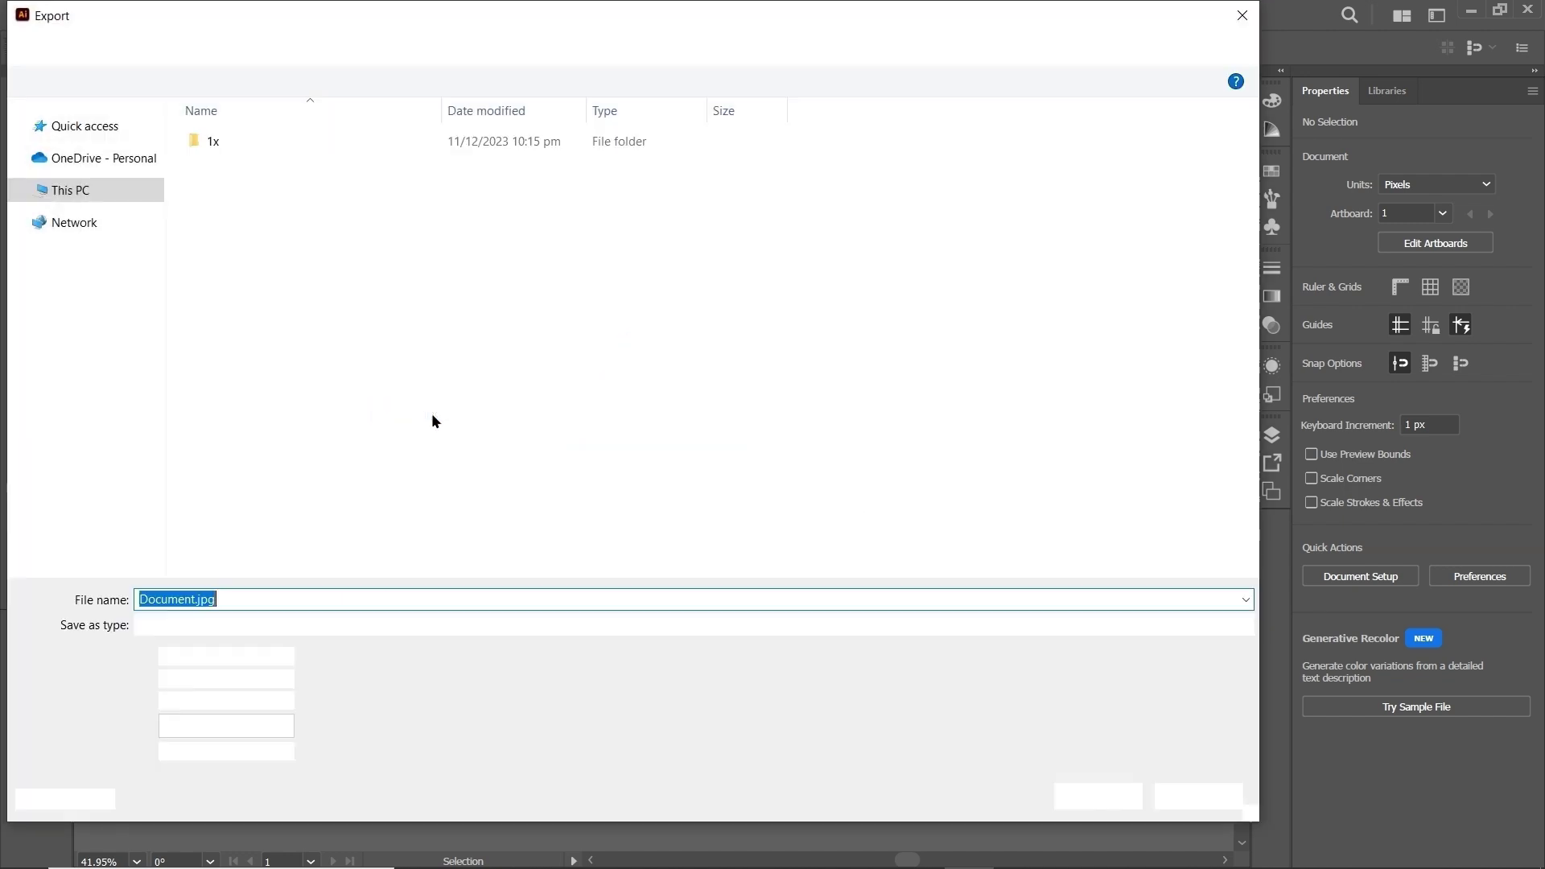
double_click(256, 146)
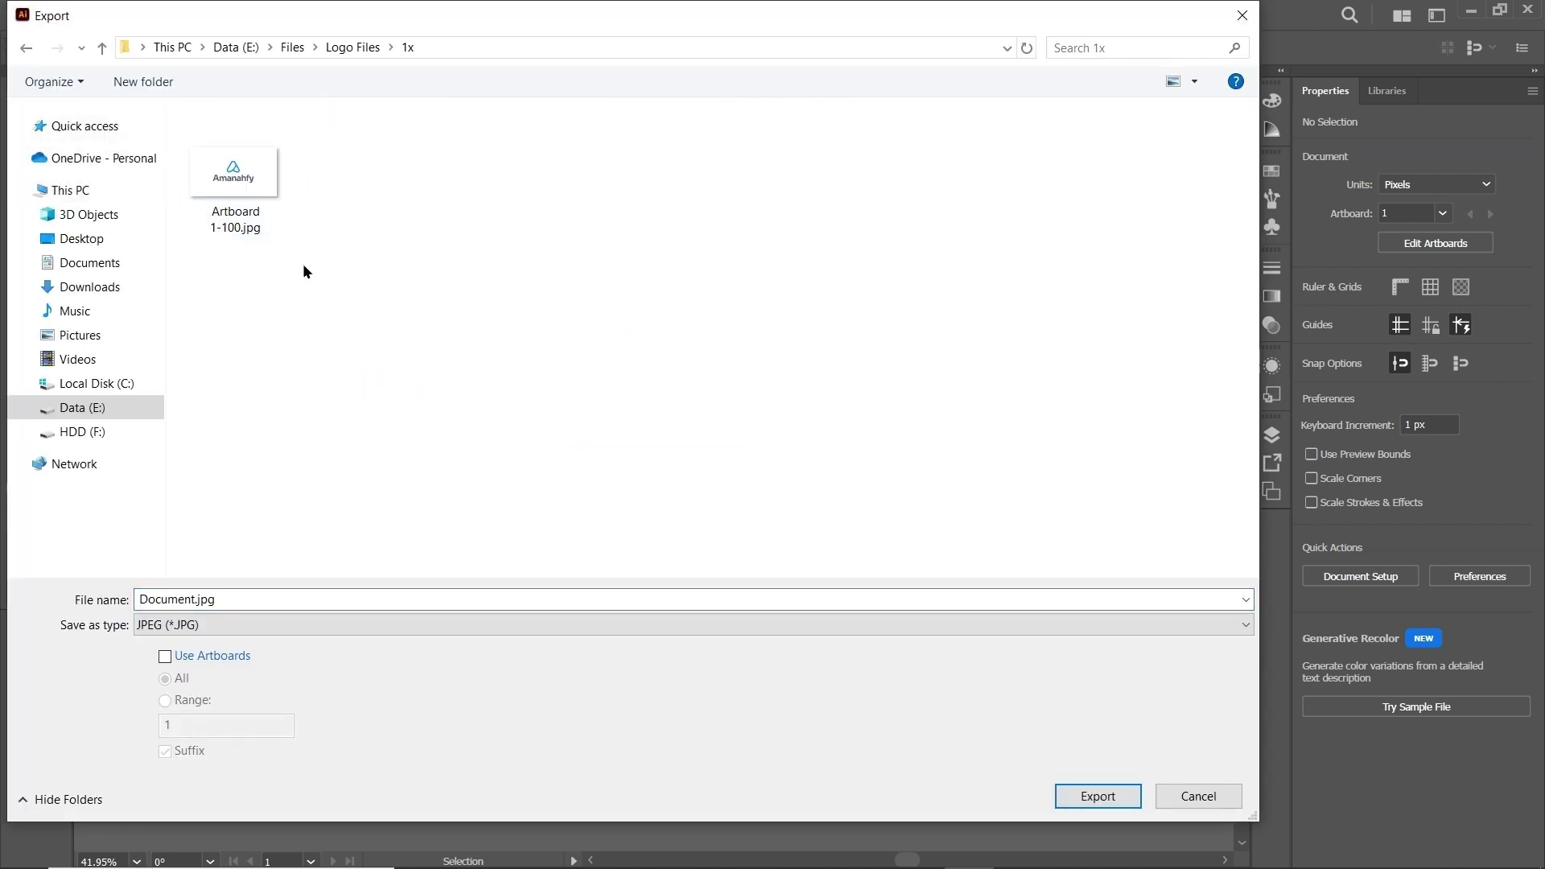
left_click(297, 625)
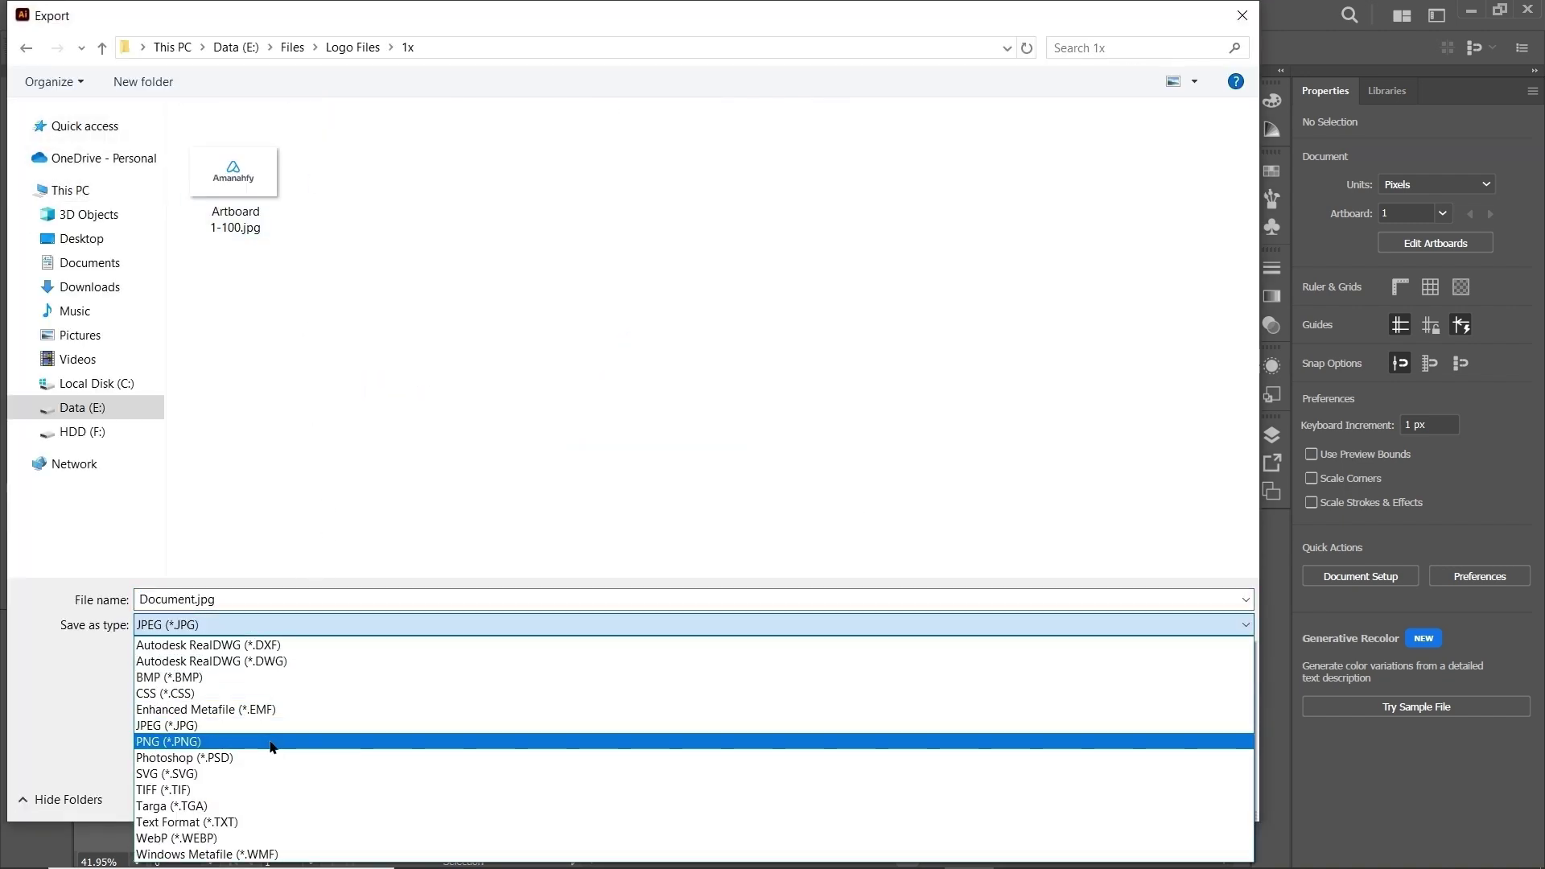
left_click(302, 741)
double_click(593, 598)
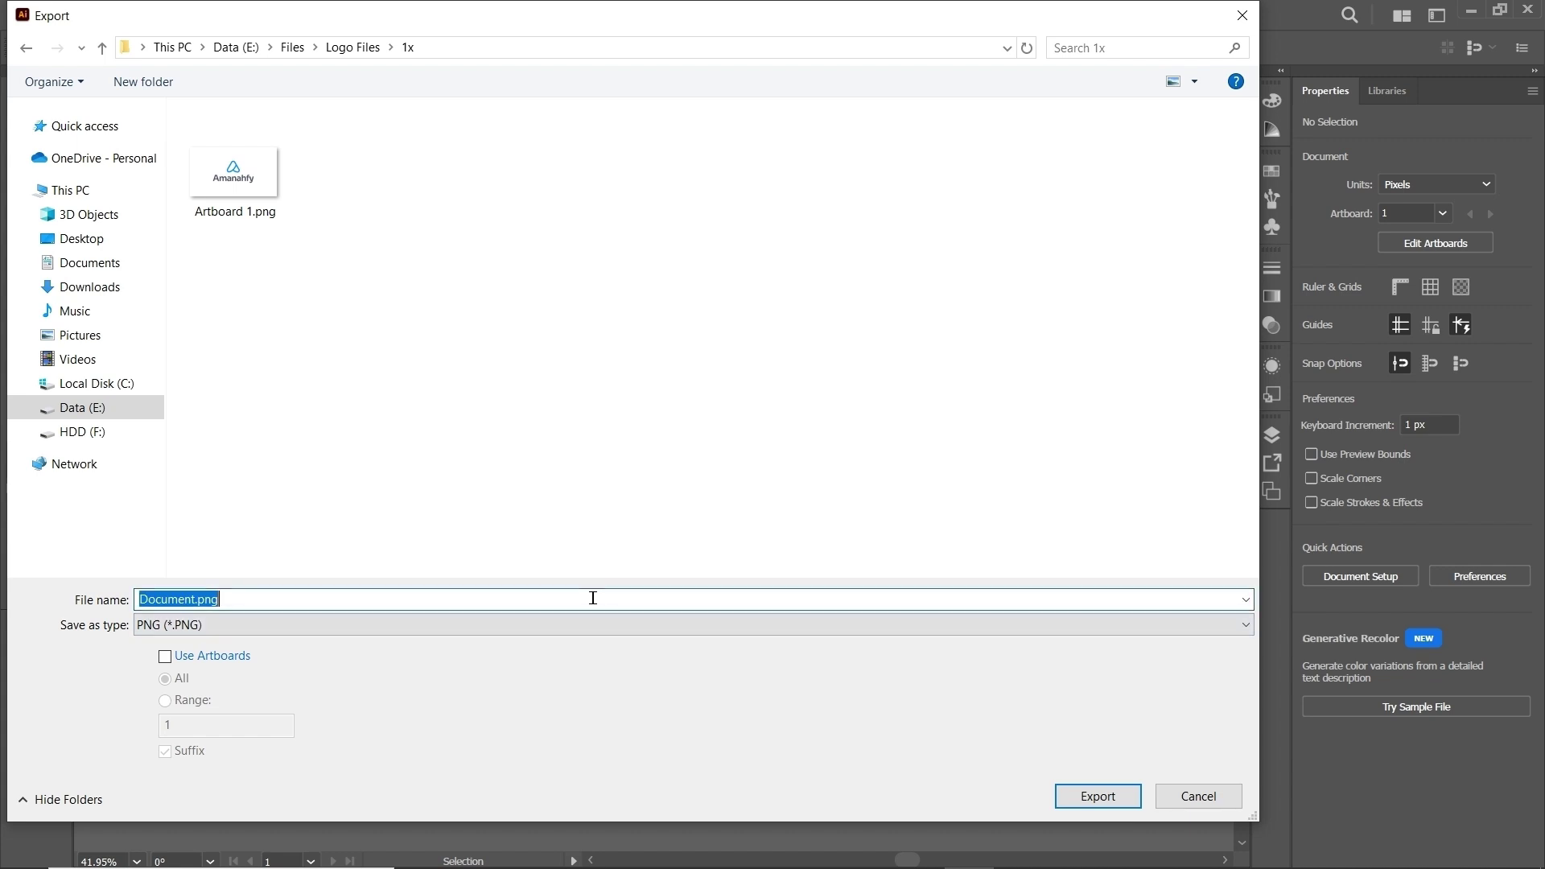
type("01")
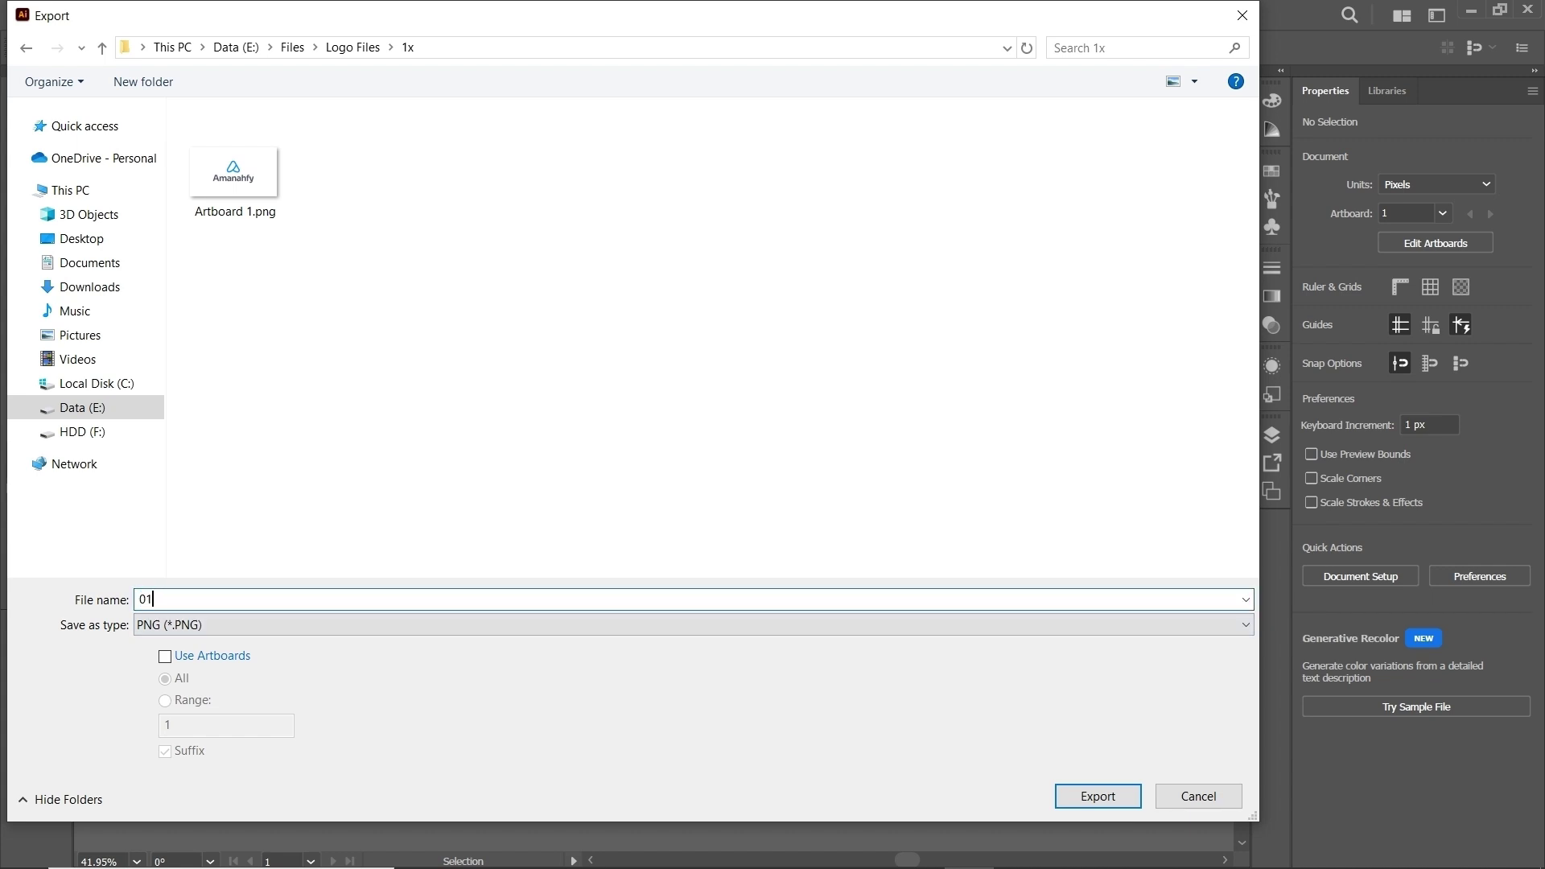
left_click(1095, 790)
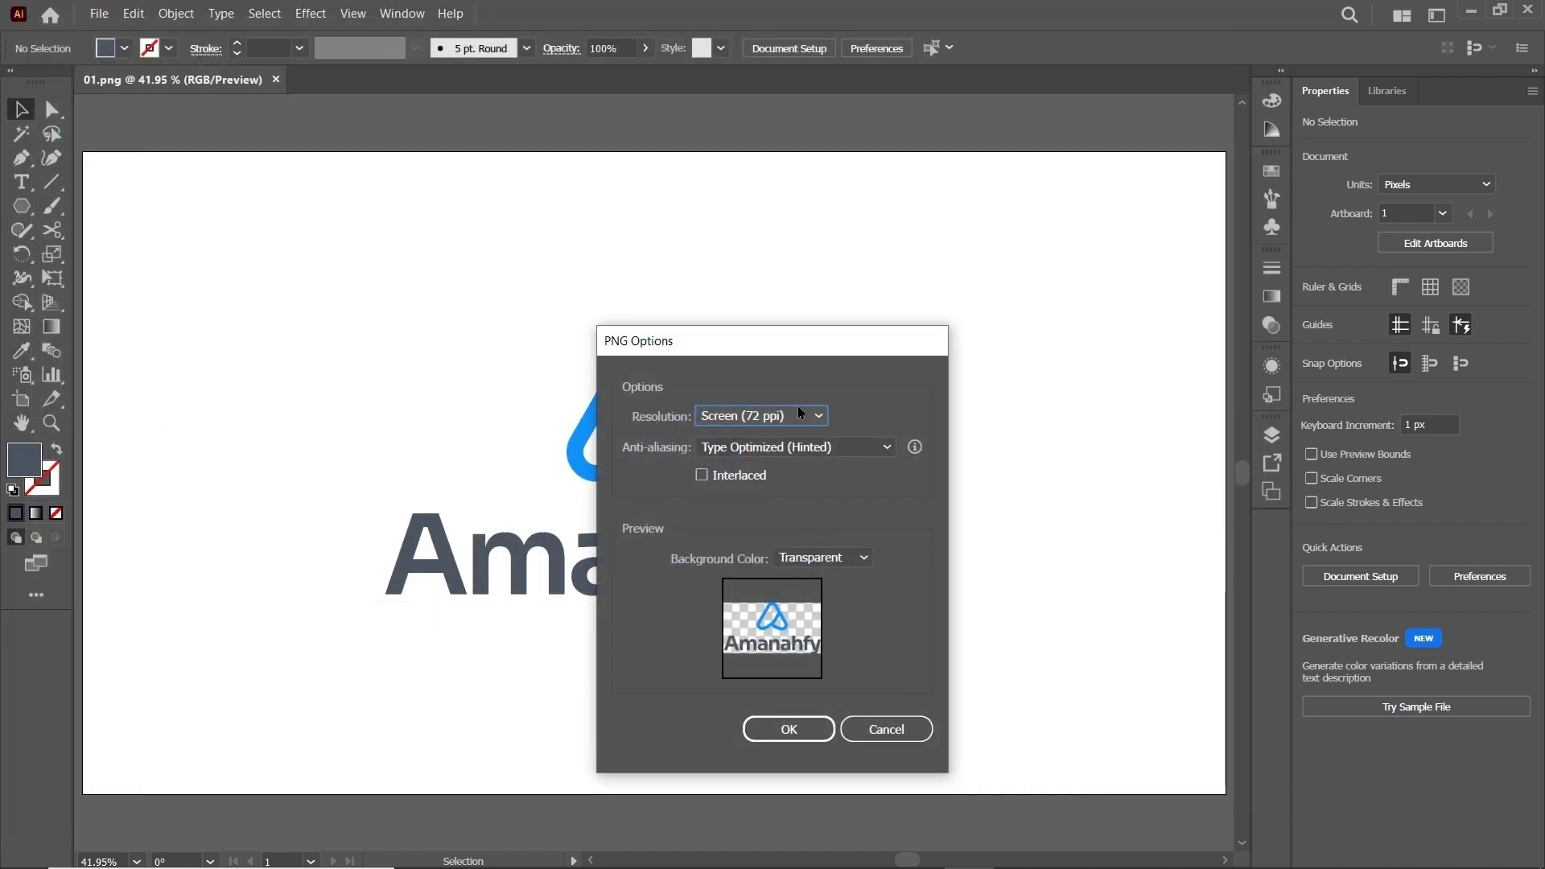
left_click(798, 413)
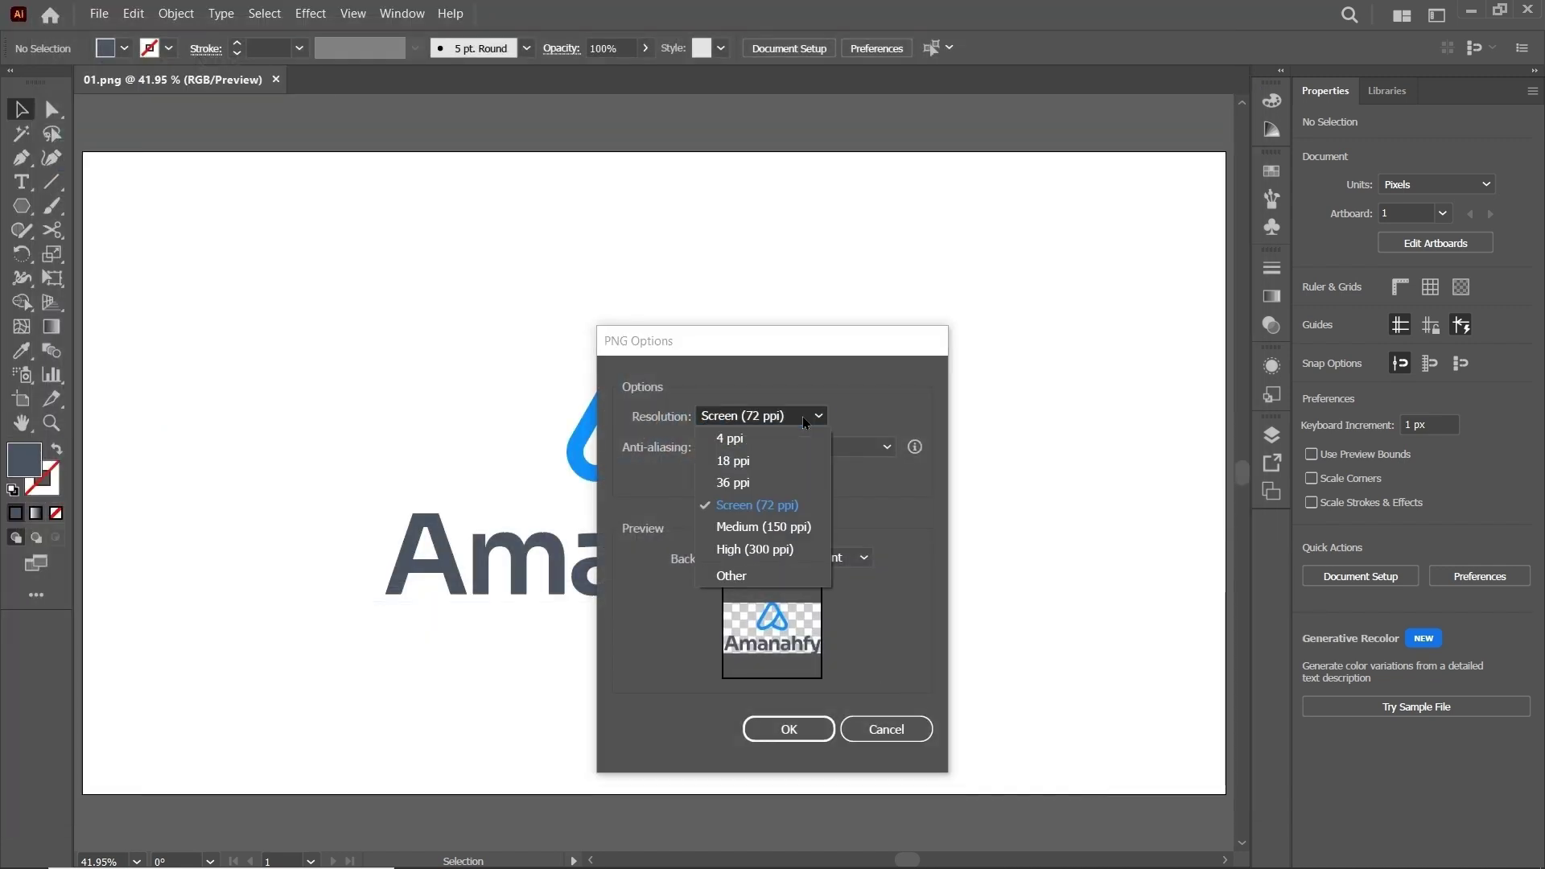
left_click(804, 550)
left_click(792, 730)
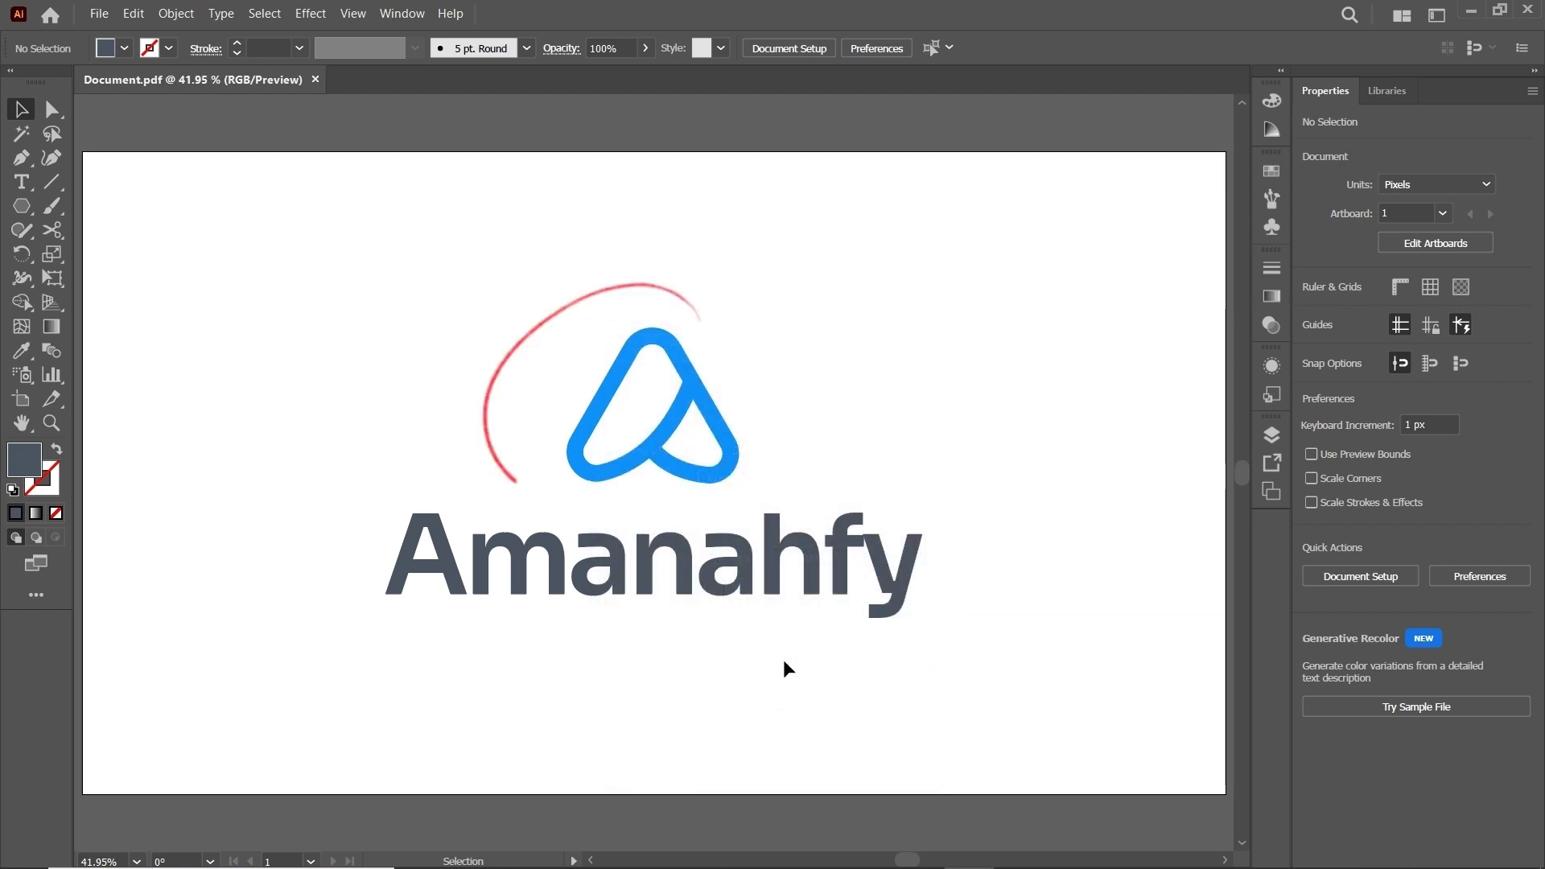
Step: Ungroup the logo so the A-shaped icon is separate from the Amanahfy wordmark, and clear the selection
left_click(654, 448)
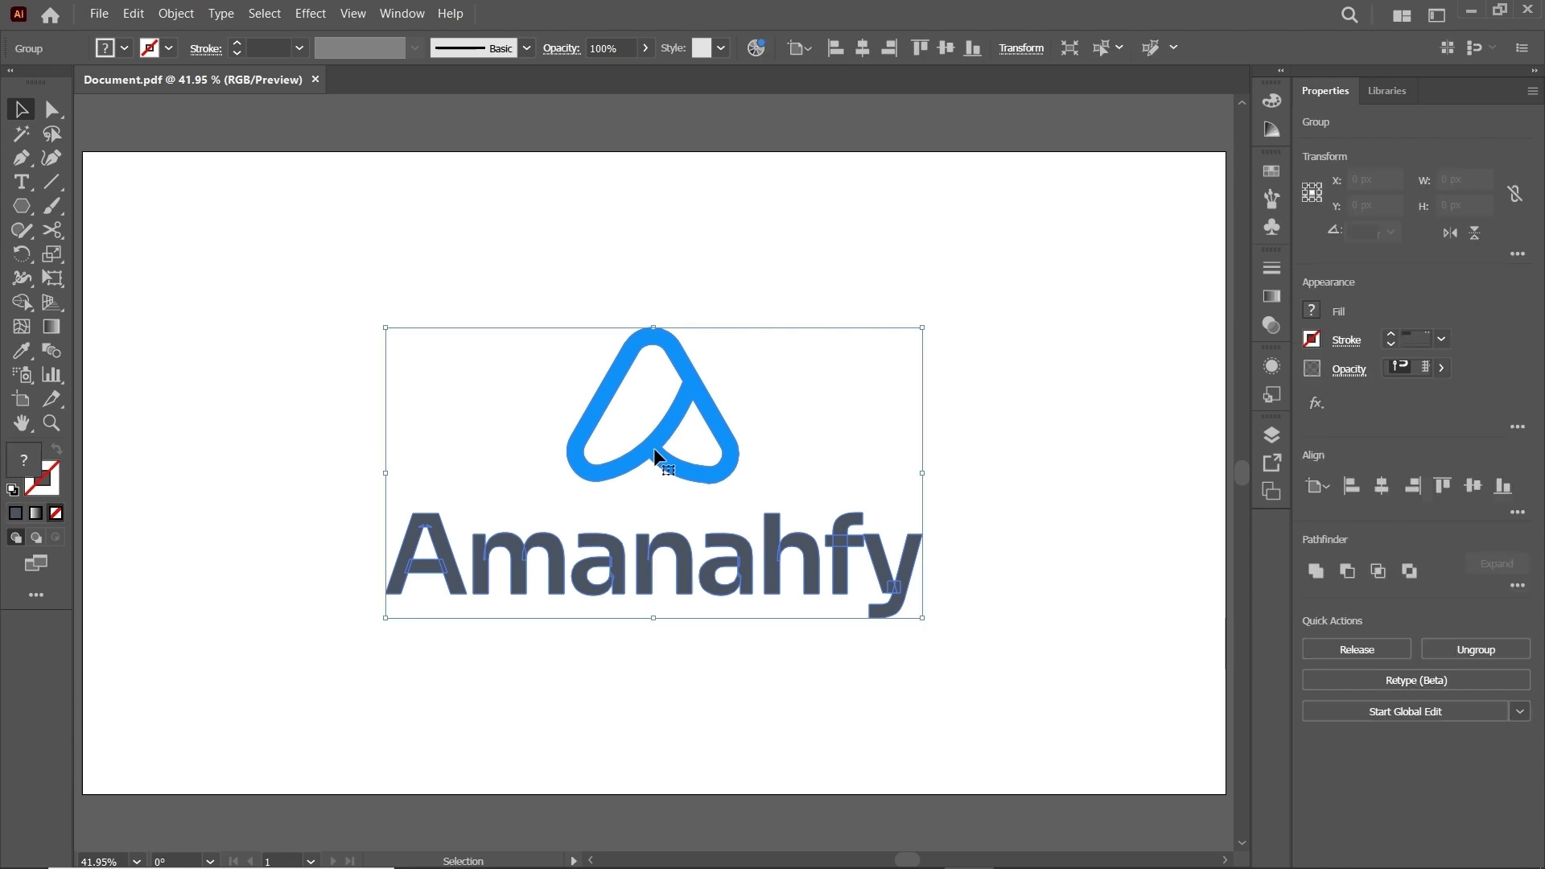
right_click(654, 449)
left_click(733, 677)
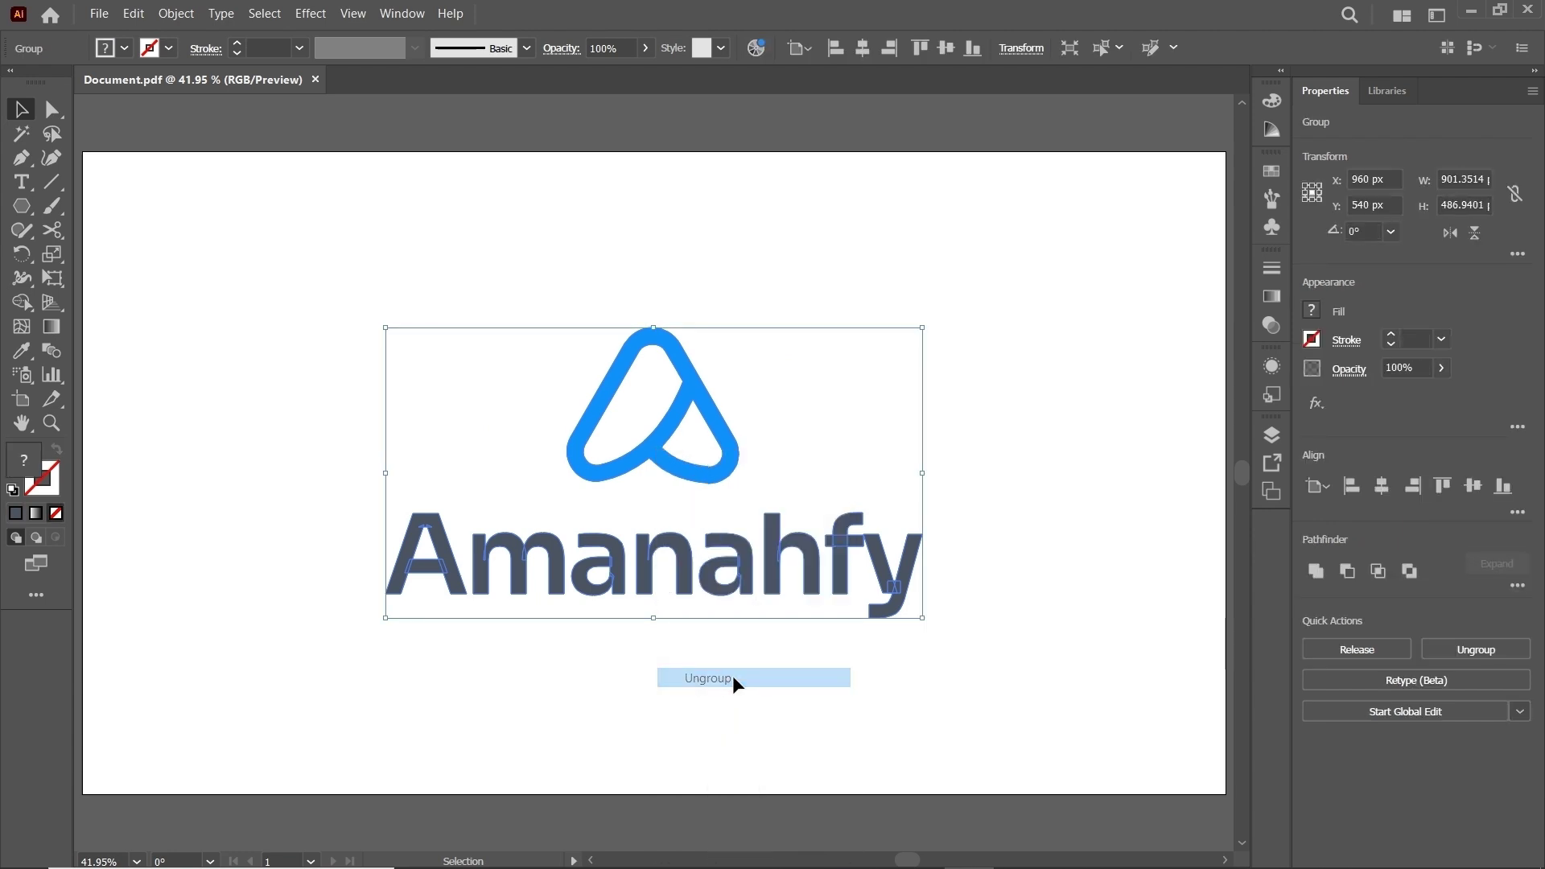
left_click(680, 503)
Step: Export only the blue A-shaped icon as a PNG asset at 1x scale into the Logo Files folder and close the folder window
left_click(659, 452)
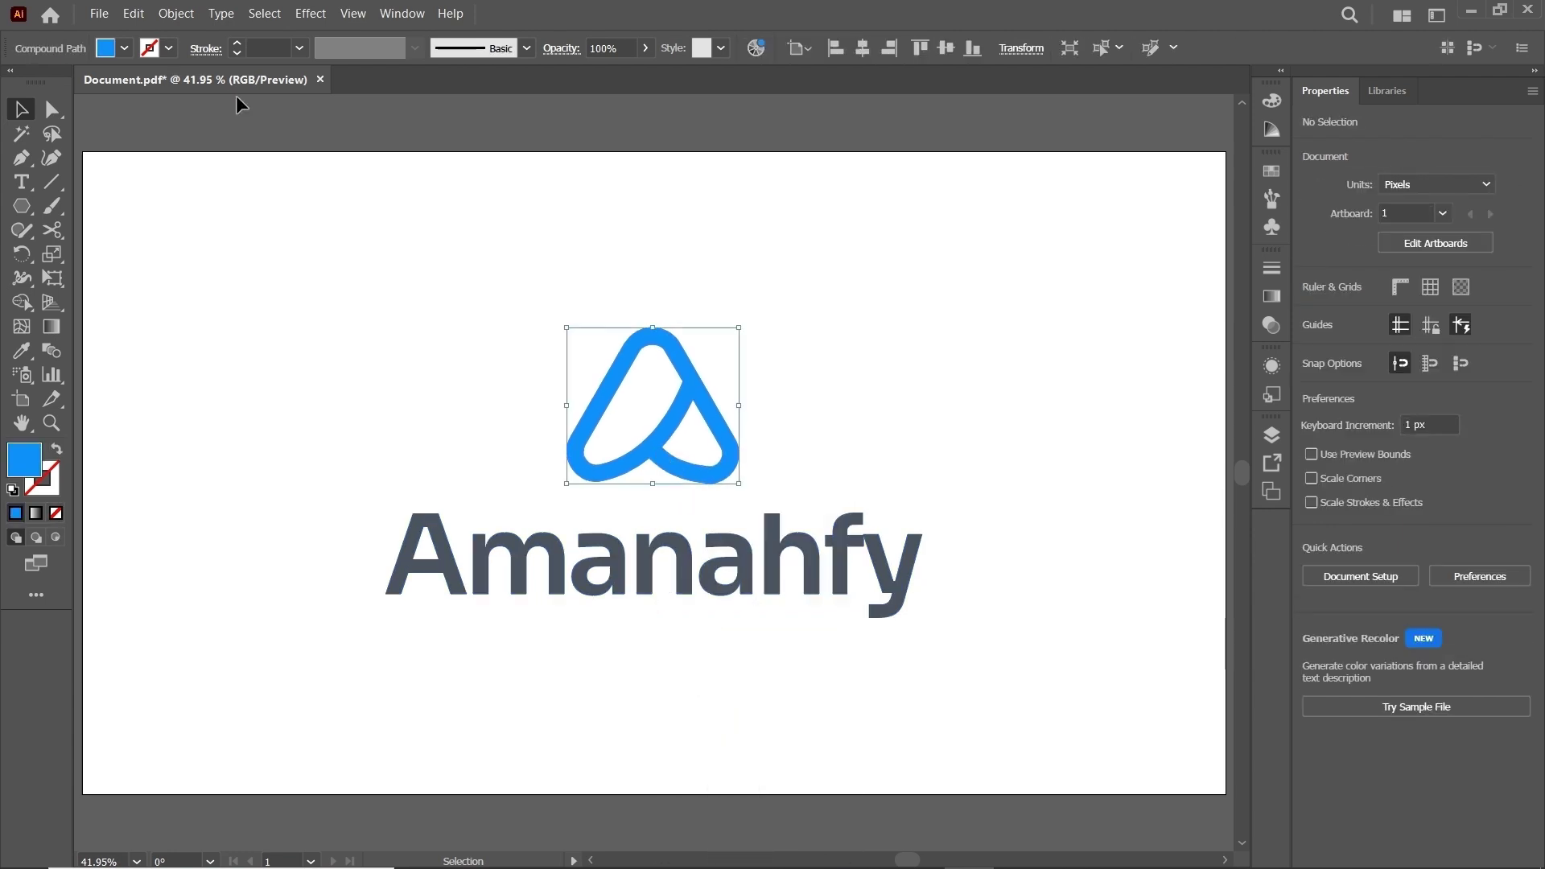
left_click(99, 13)
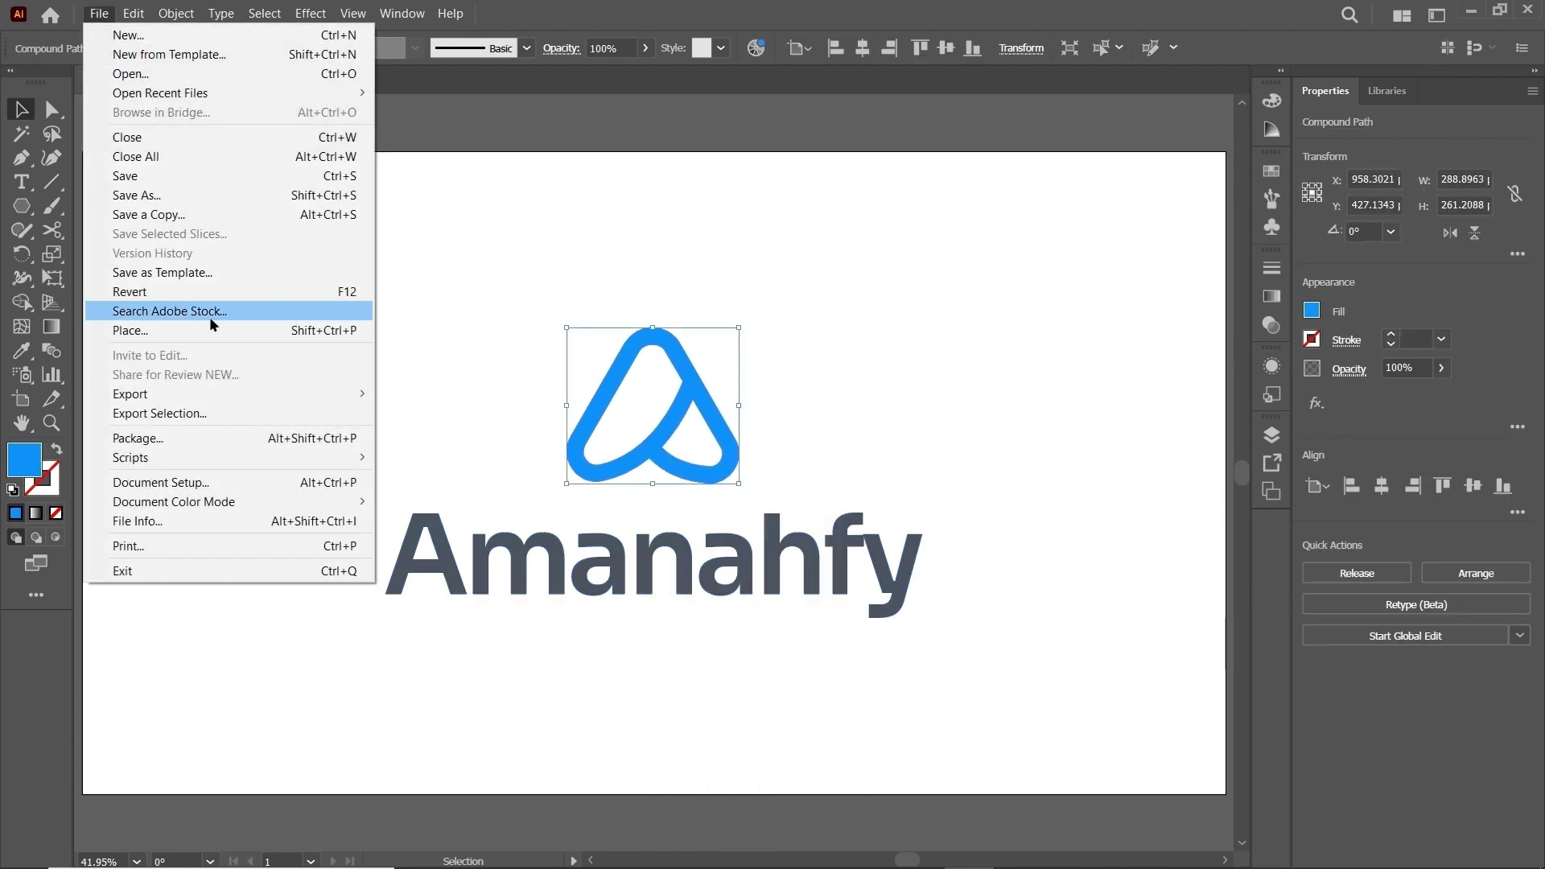
left_click(259, 413)
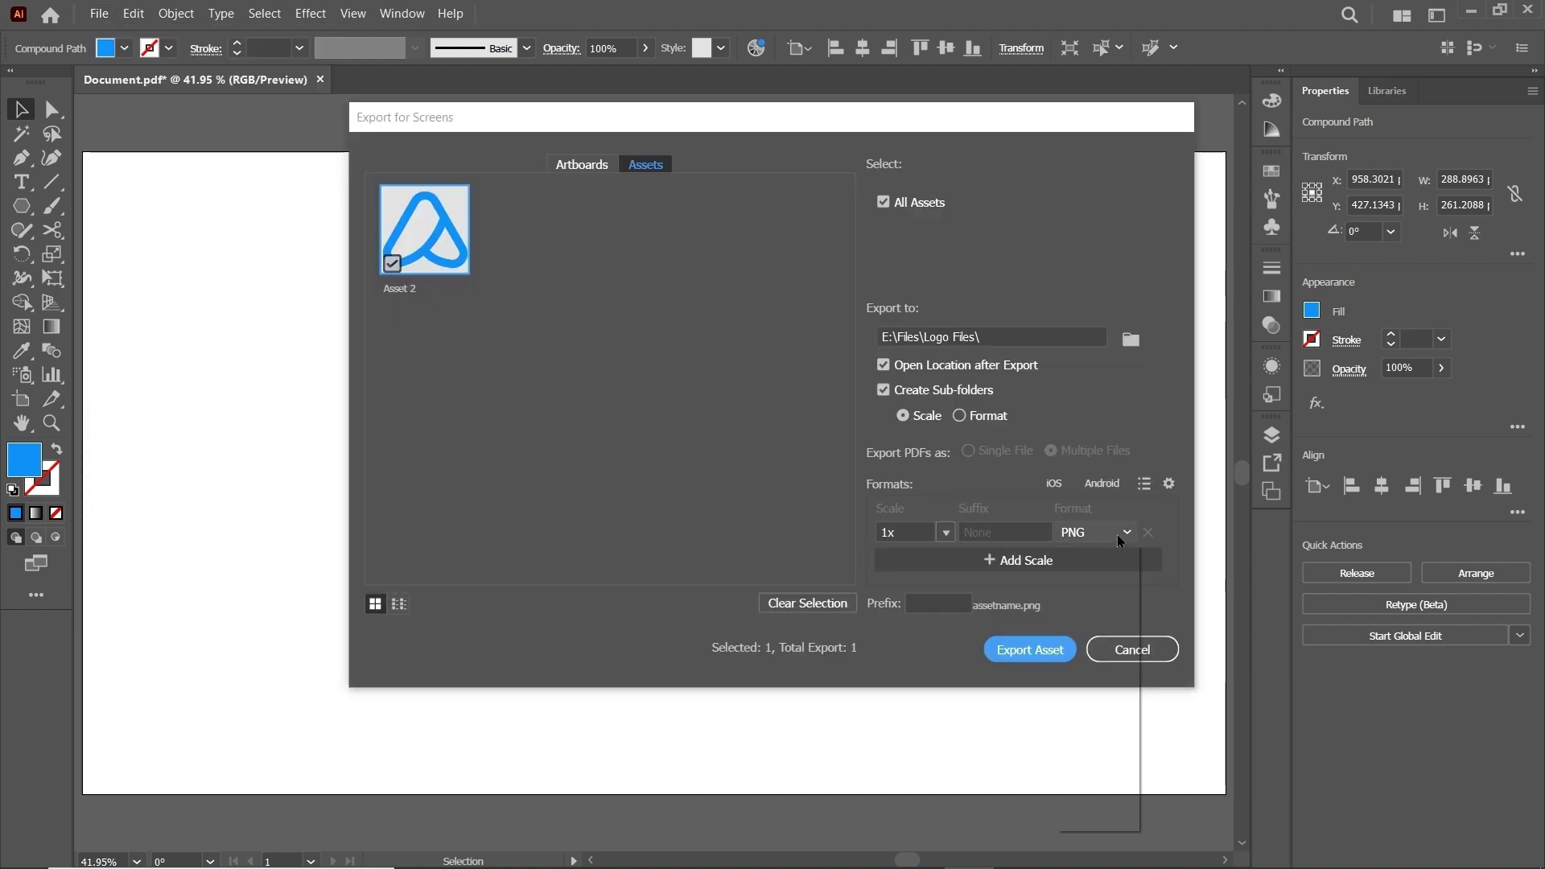
left_click(1118, 534)
left_click(1120, 540)
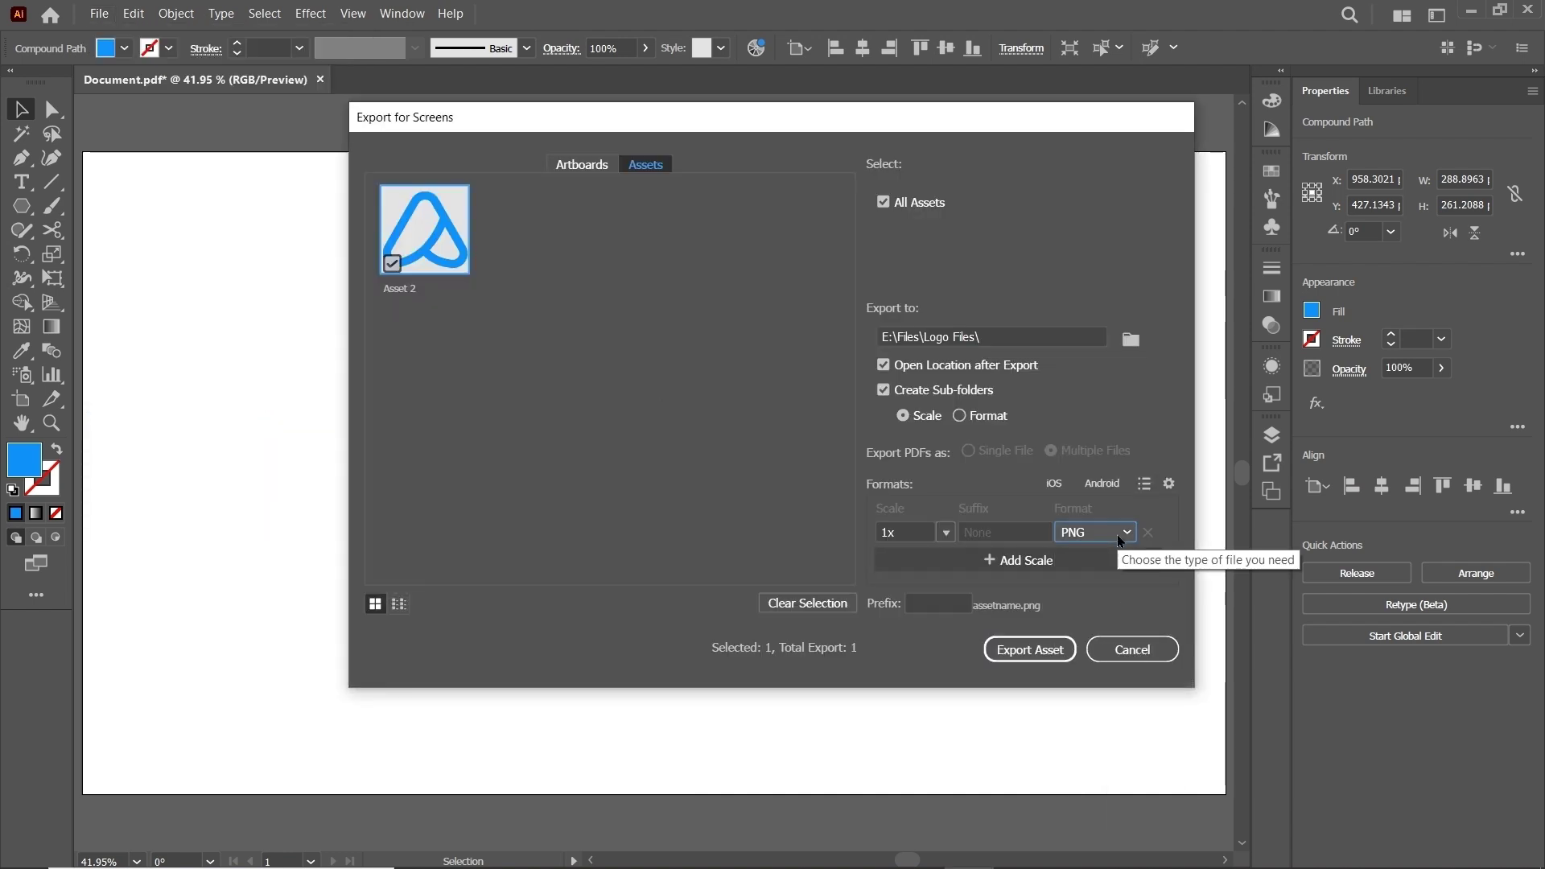
left_click(1022, 648)
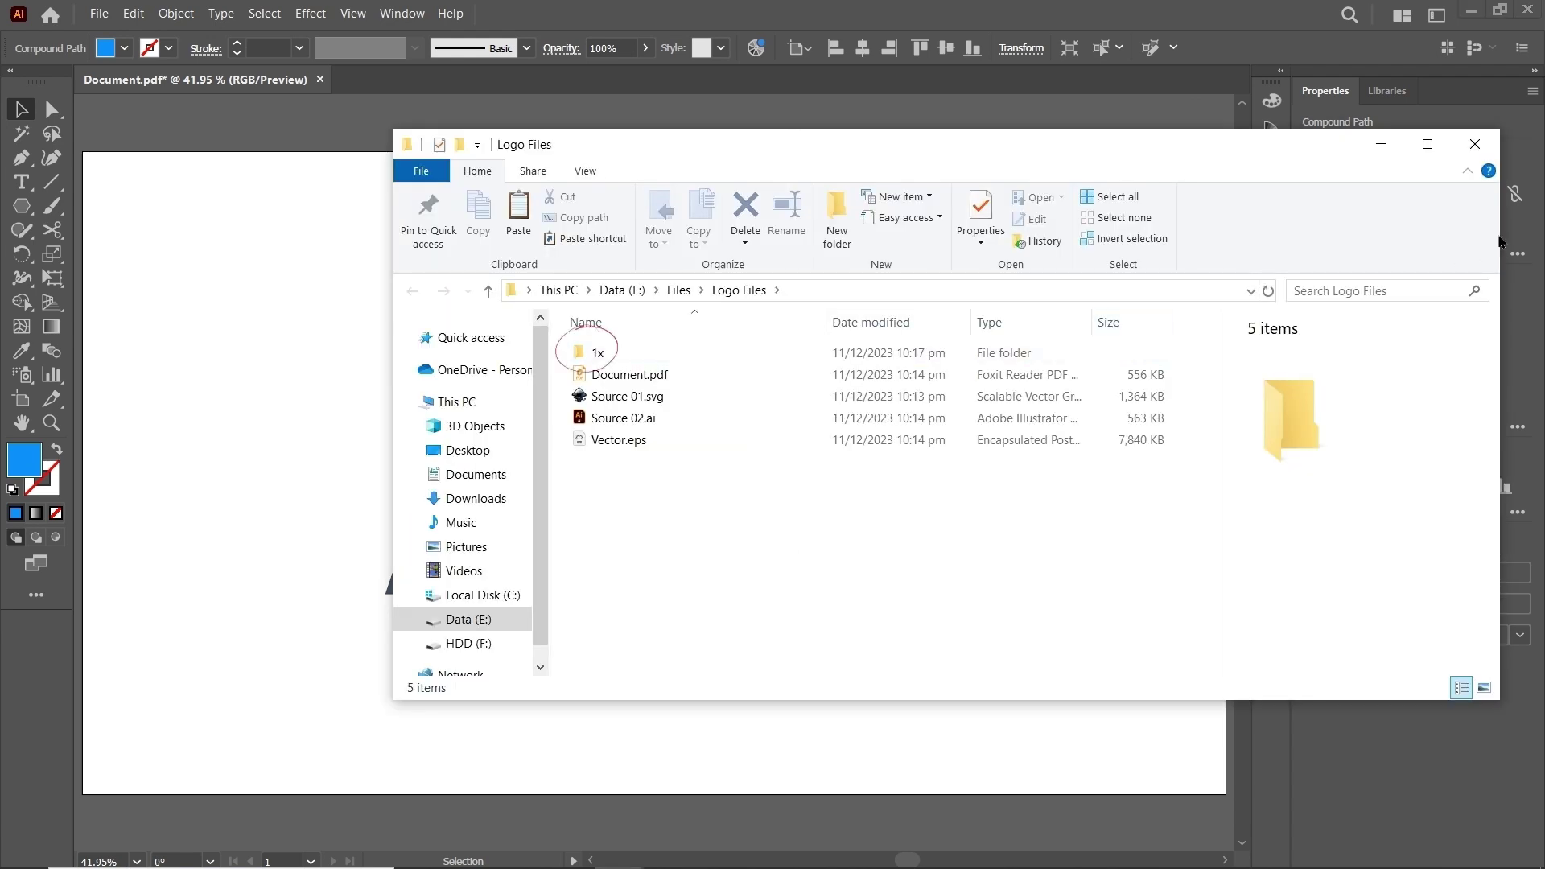
left_click(1482, 153)
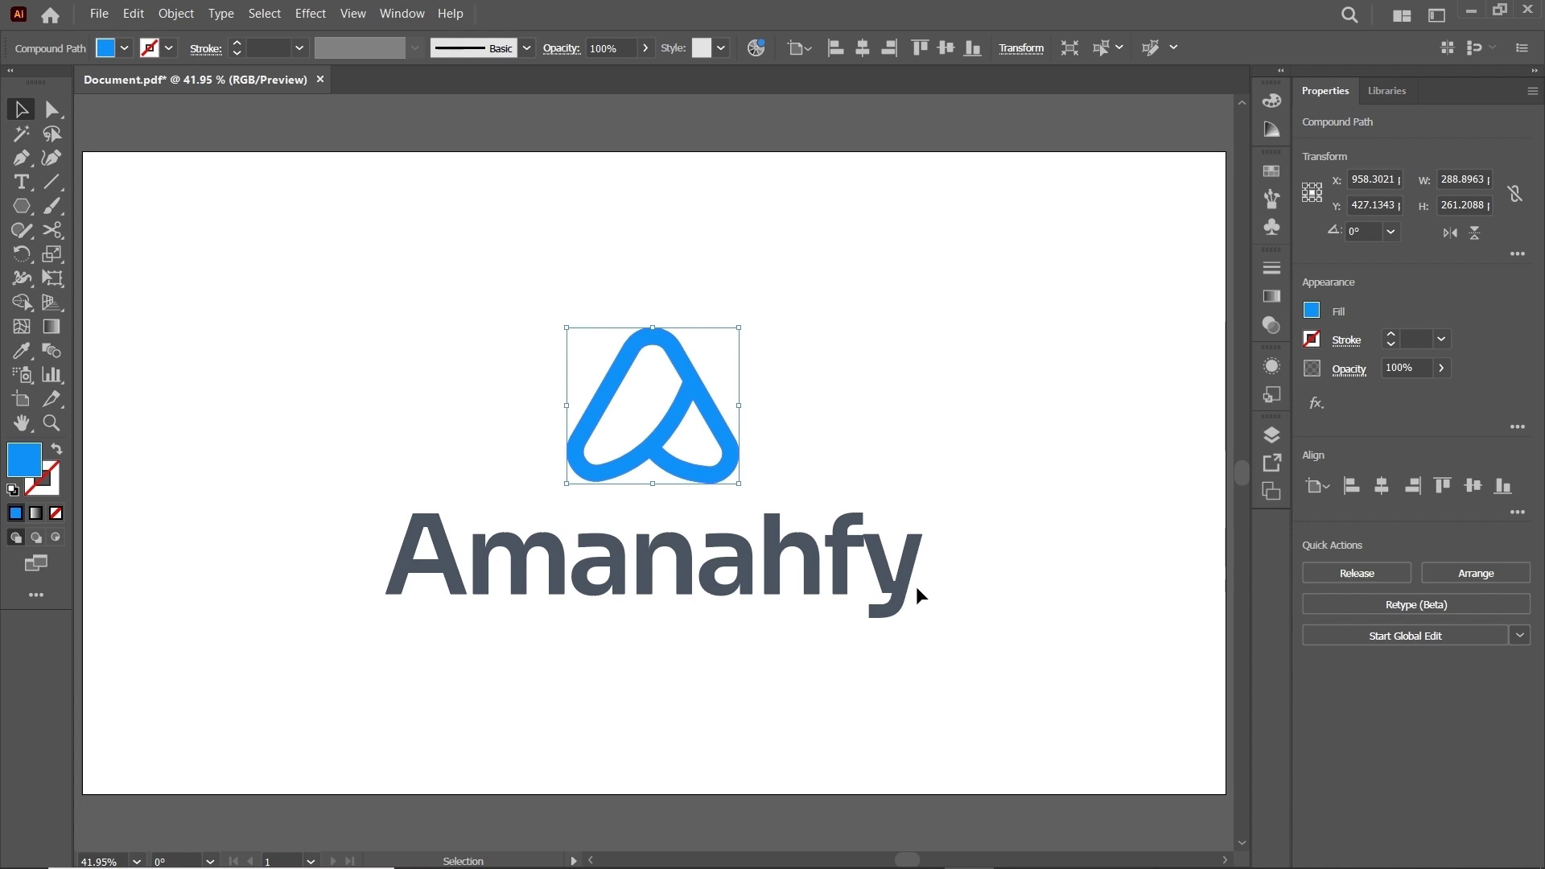
Step: Recolour the icon and wordmark black and export them as a PNG named 03 into the 1x subfolder
left_click_drag(886, 313, 534, 560)
left_click(125, 48)
left_click(56, 82)
left_click(98, 14)
mouse_move(354, 402)
left_click(451, 409)
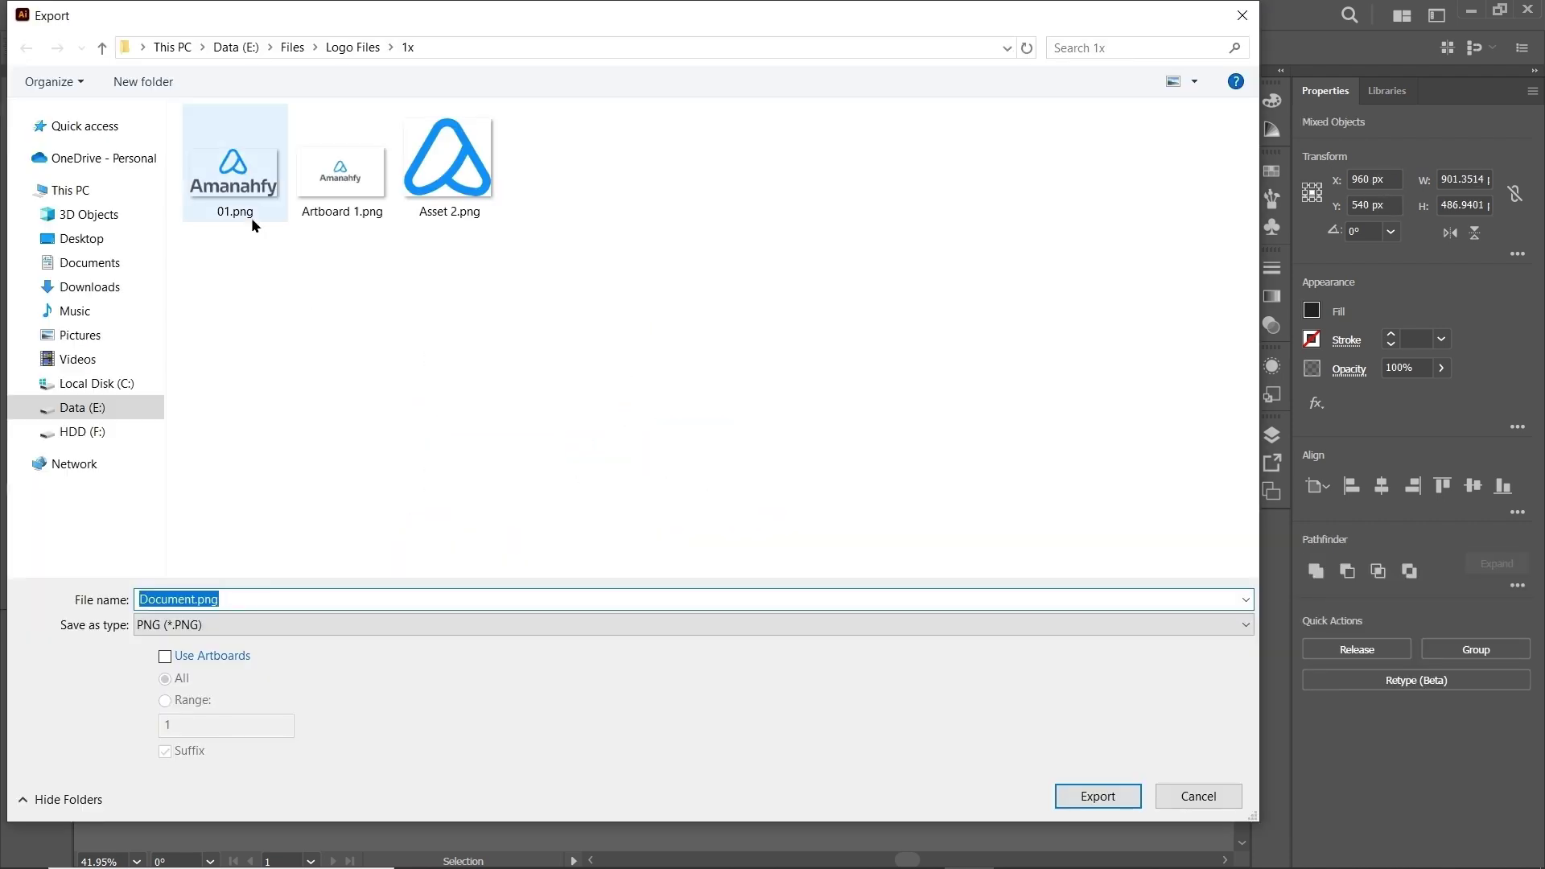
type("03")
key("Return")
Step: Recolour the icon and wordmark white and export them as a PNG named 04 into the 1x subfolder
left_click(125, 48)
left_click(42, 82)
left_click(99, 13)
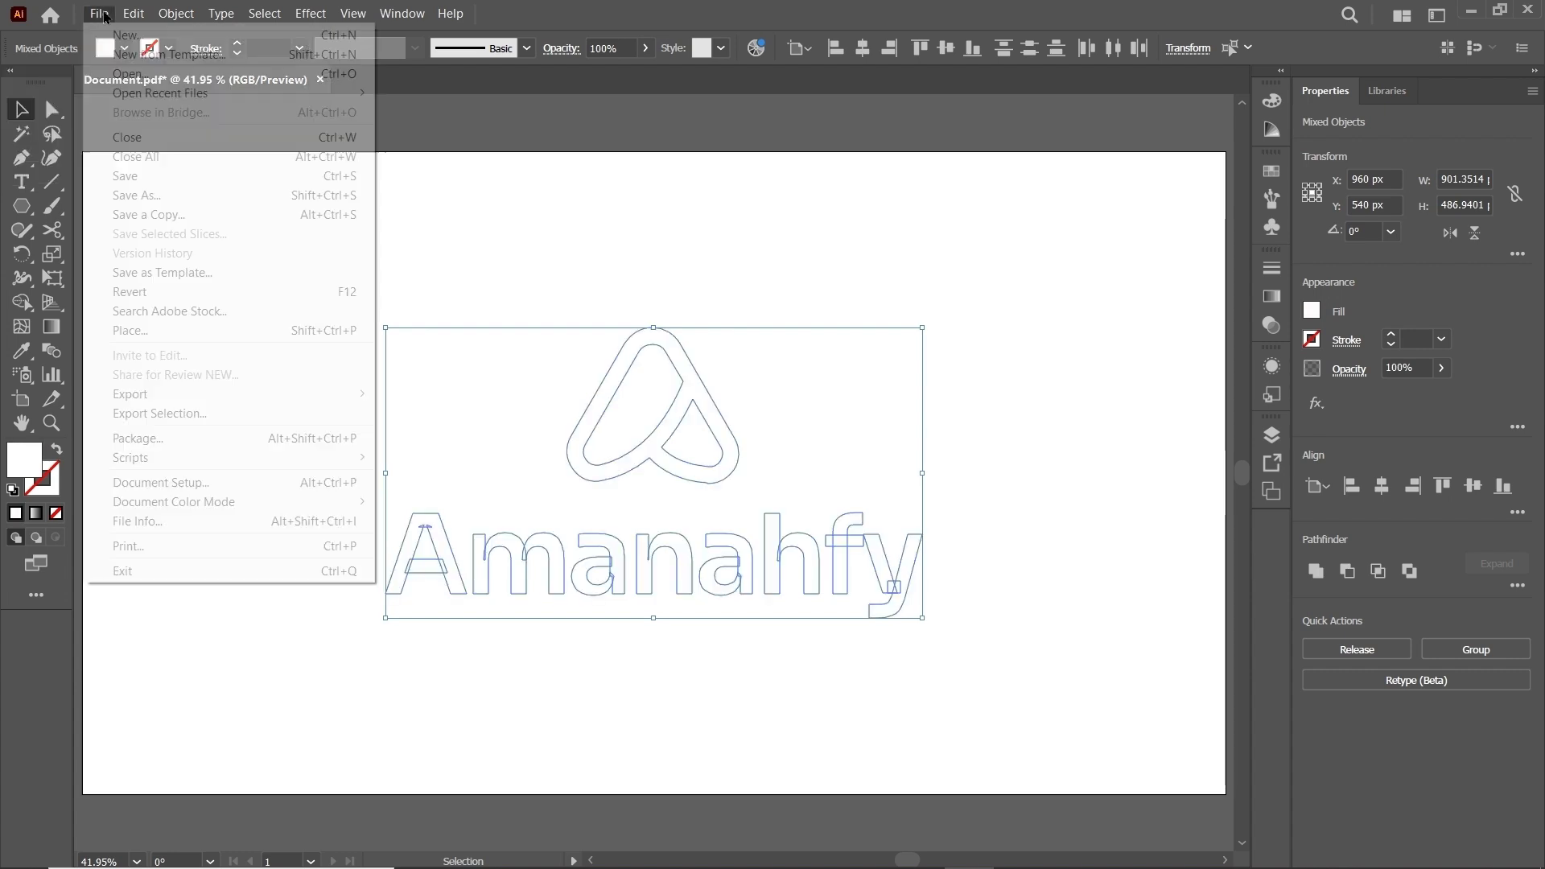
mouse_move(354, 402)
left_click(441, 417)
key("Return")
left_click(745, 724)
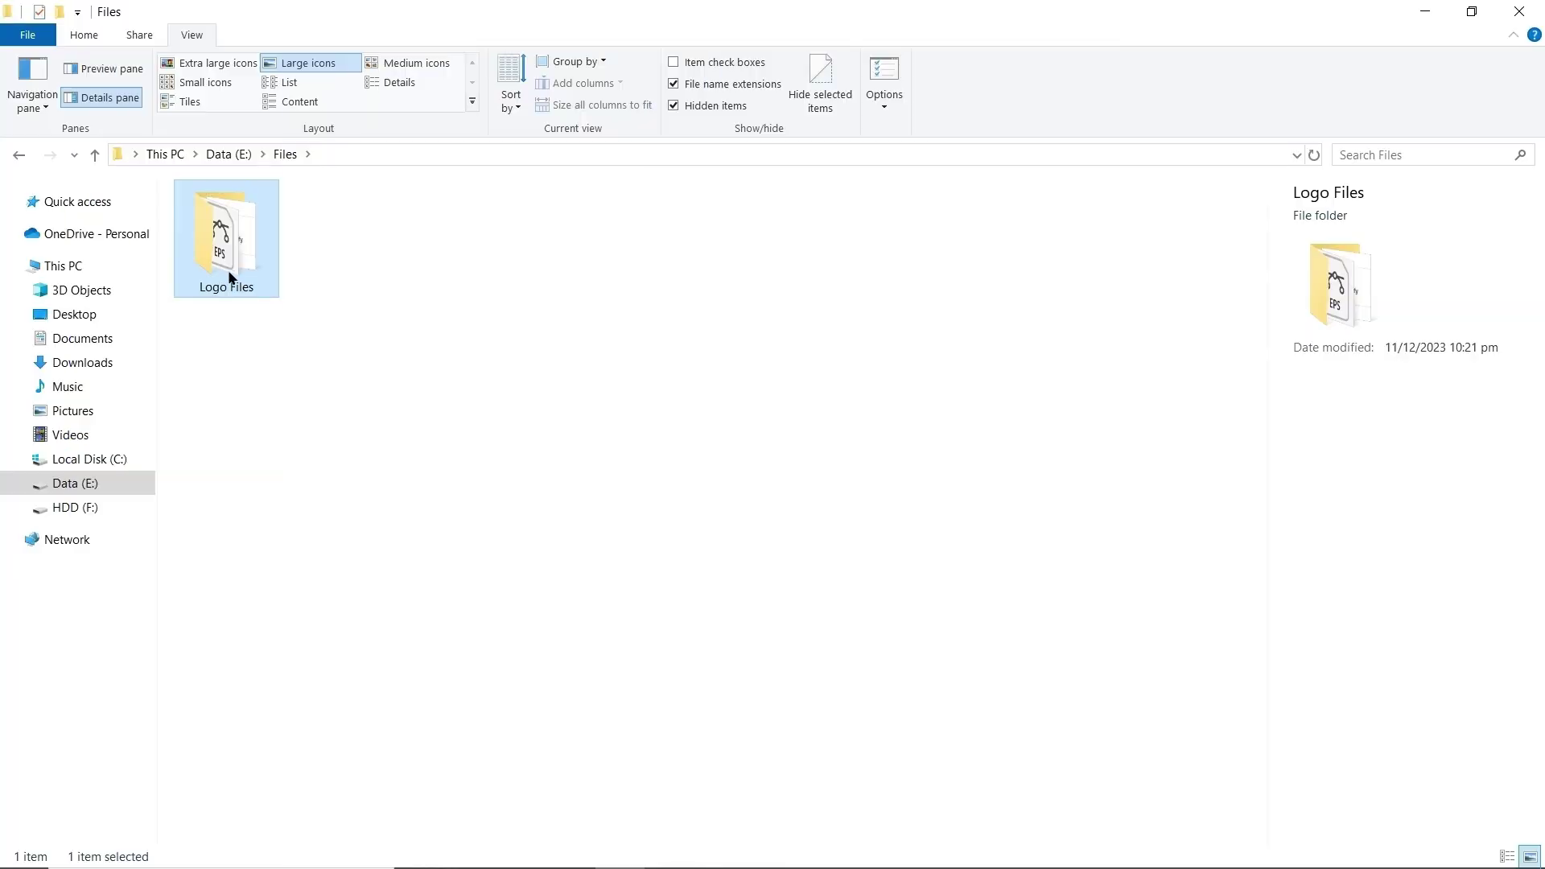
Step: In File Explorer, open the Logo Files folder and rename its 1x subfolder to "images"
double_click(228, 281)
left_click(273, 362)
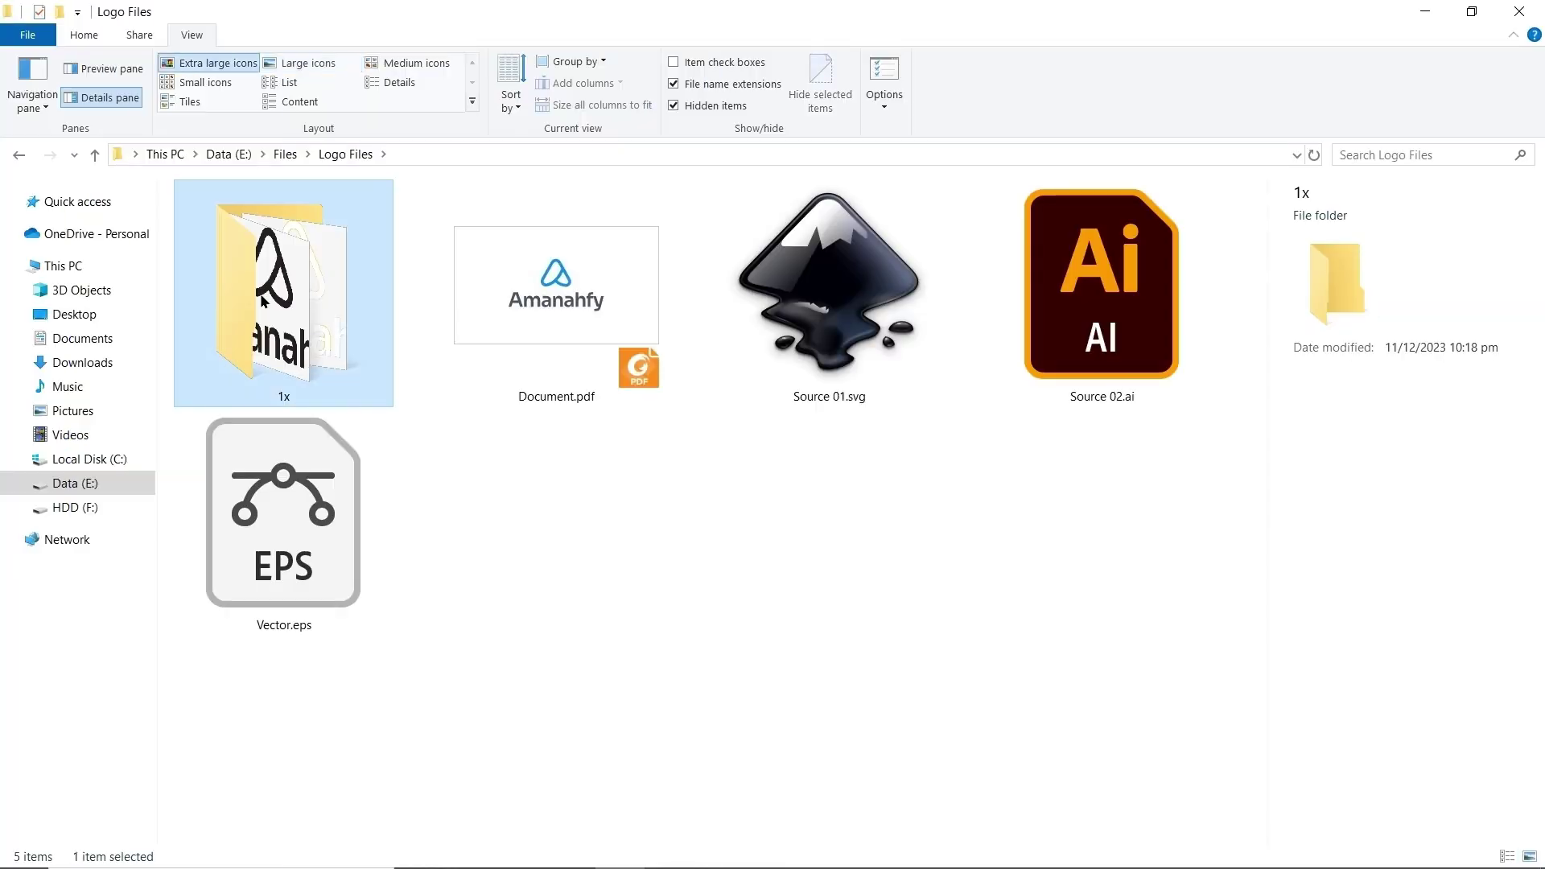
left_click(84, 35)
left_click(394, 80)
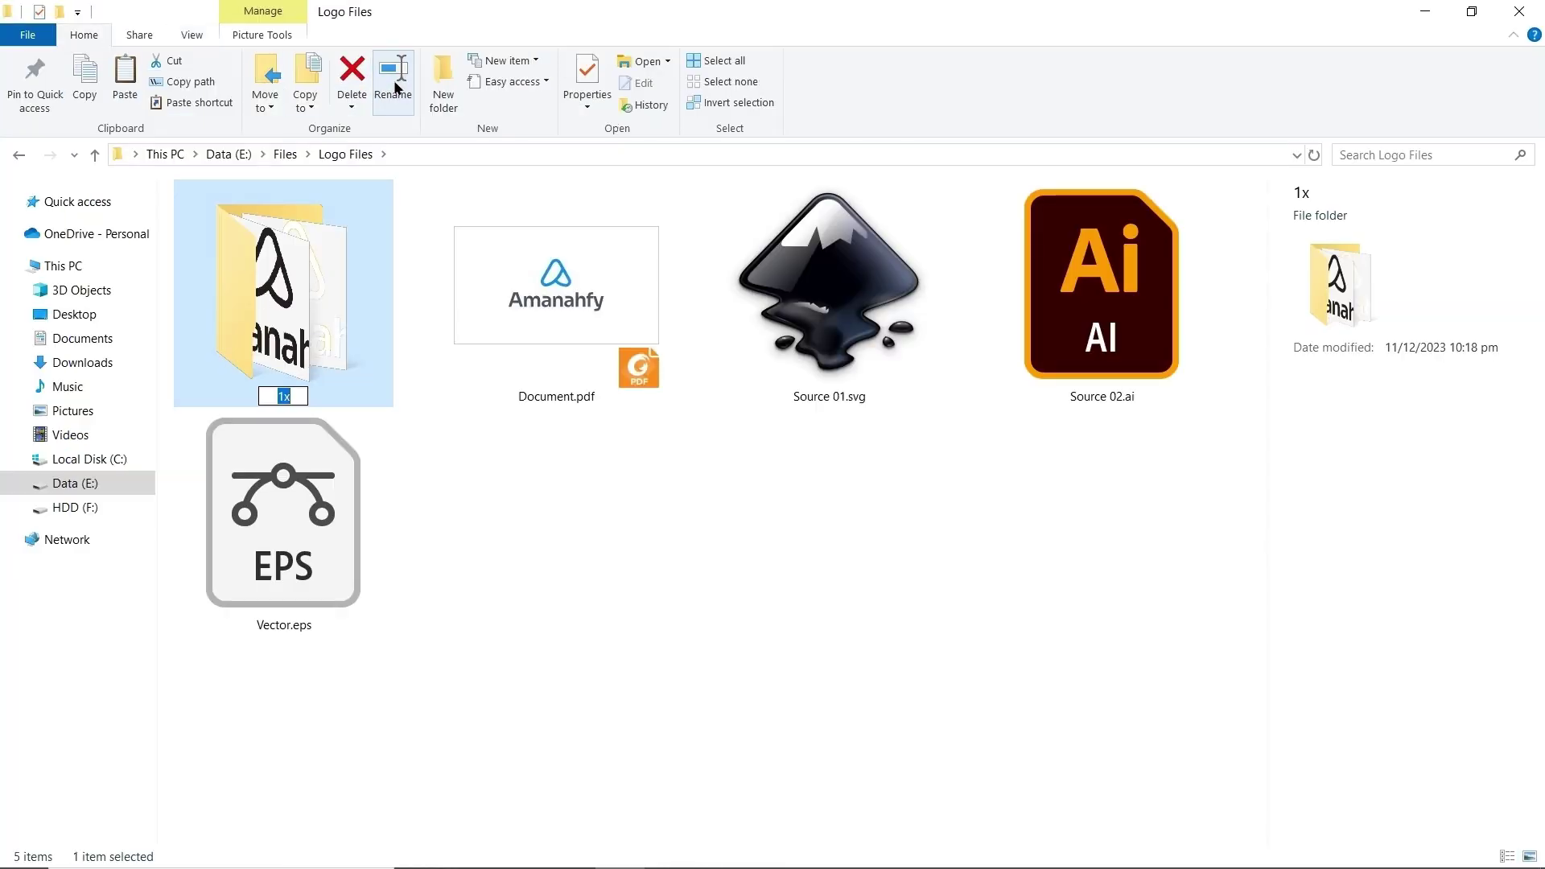
type("images")
Step: Open the images folder, show its files as extra large icons and preview the exported images starting with Artboard 1.png
double_click(365, 393)
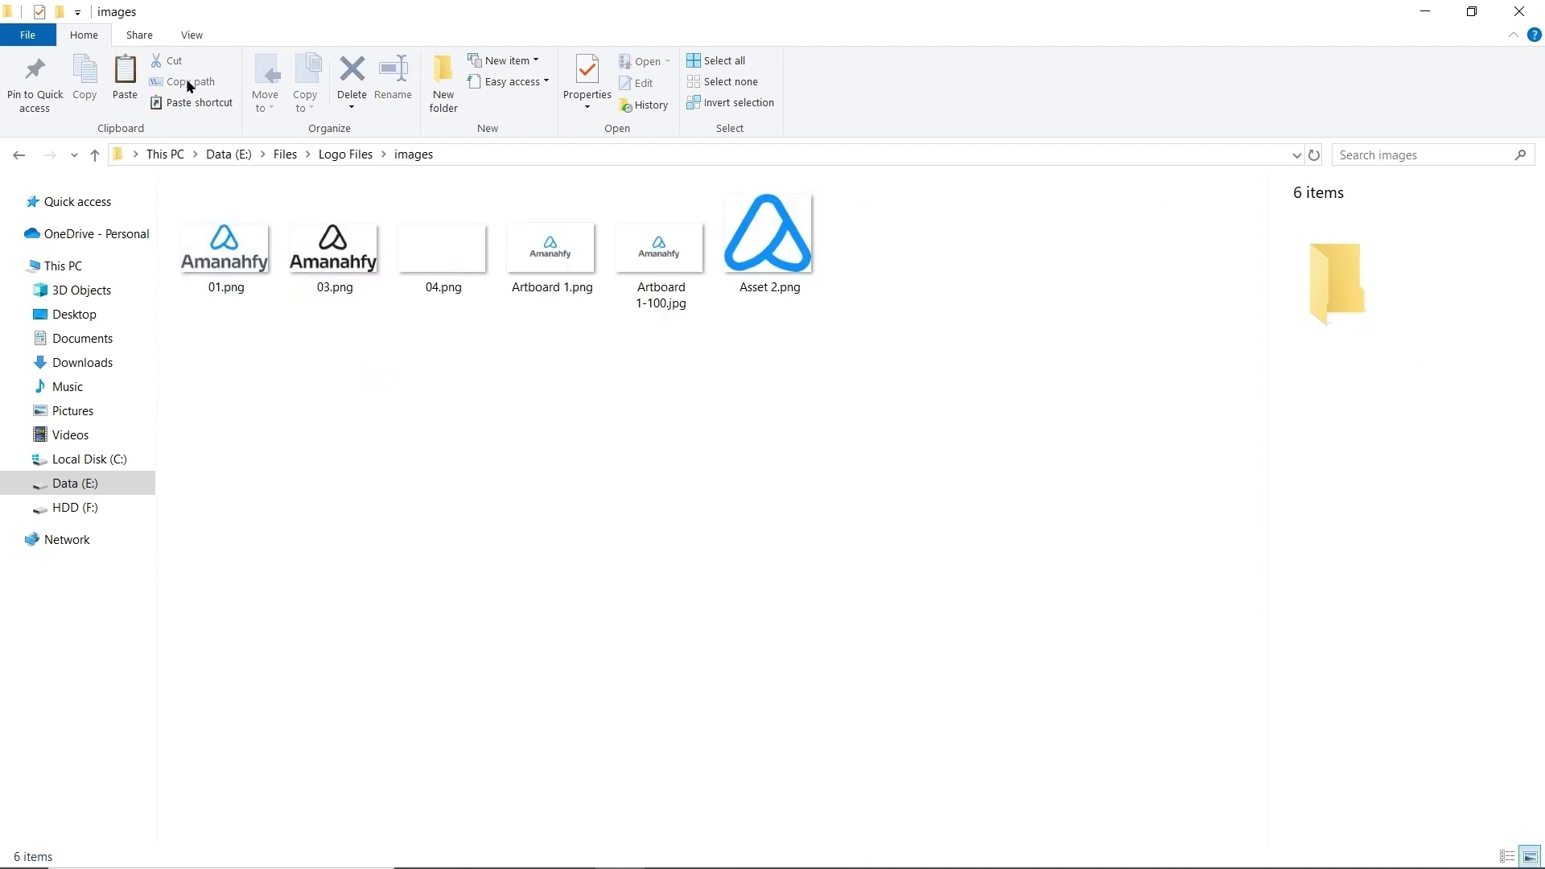
left_click(192, 35)
left_click(205, 63)
left_click(1109, 302)
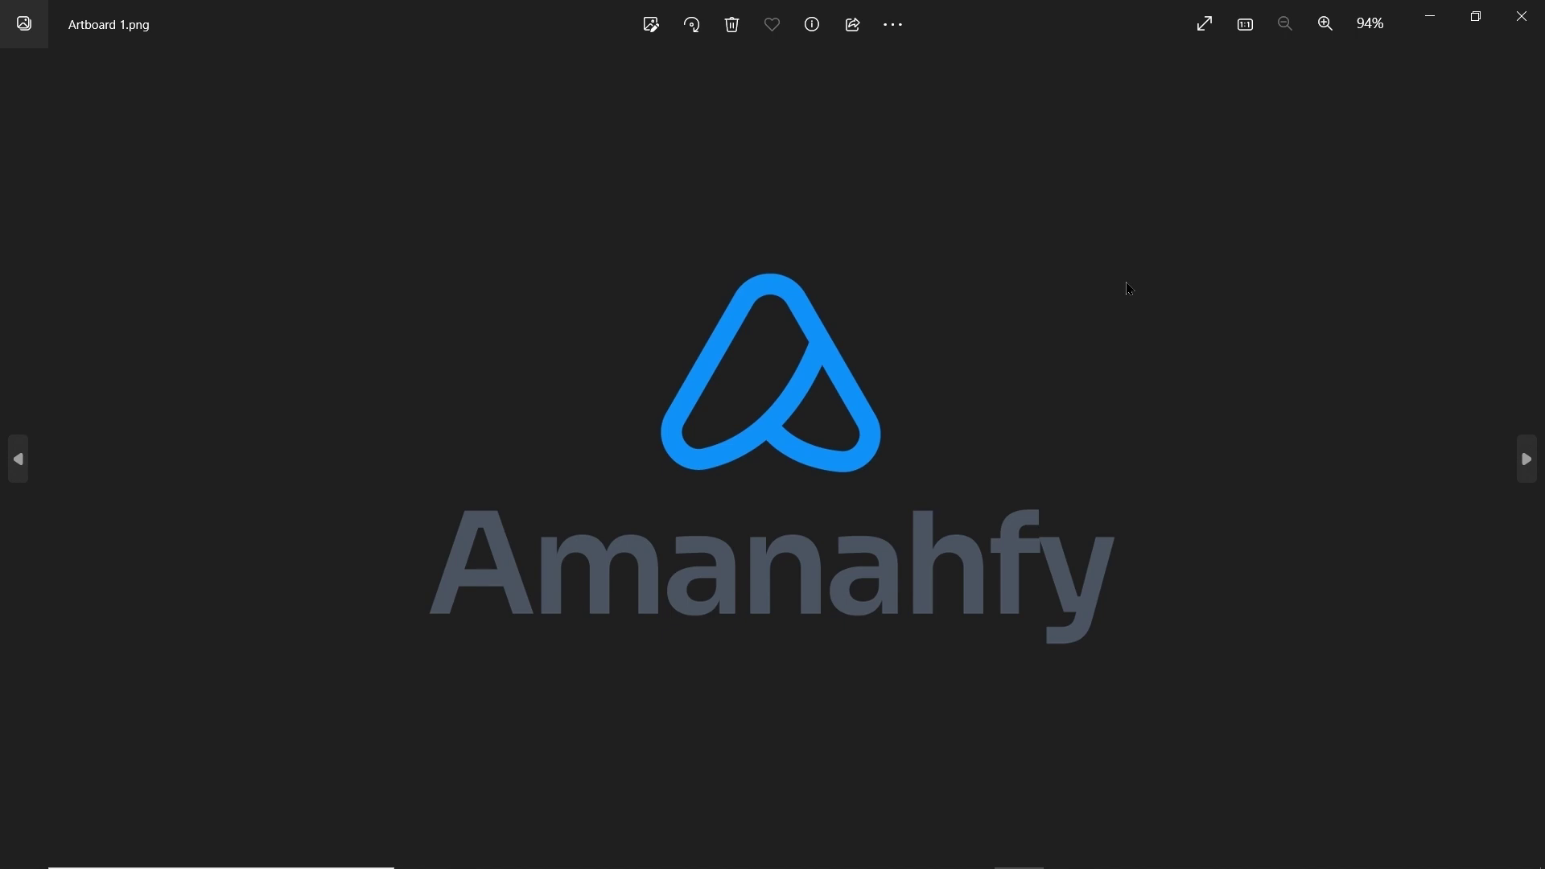
key("Right")
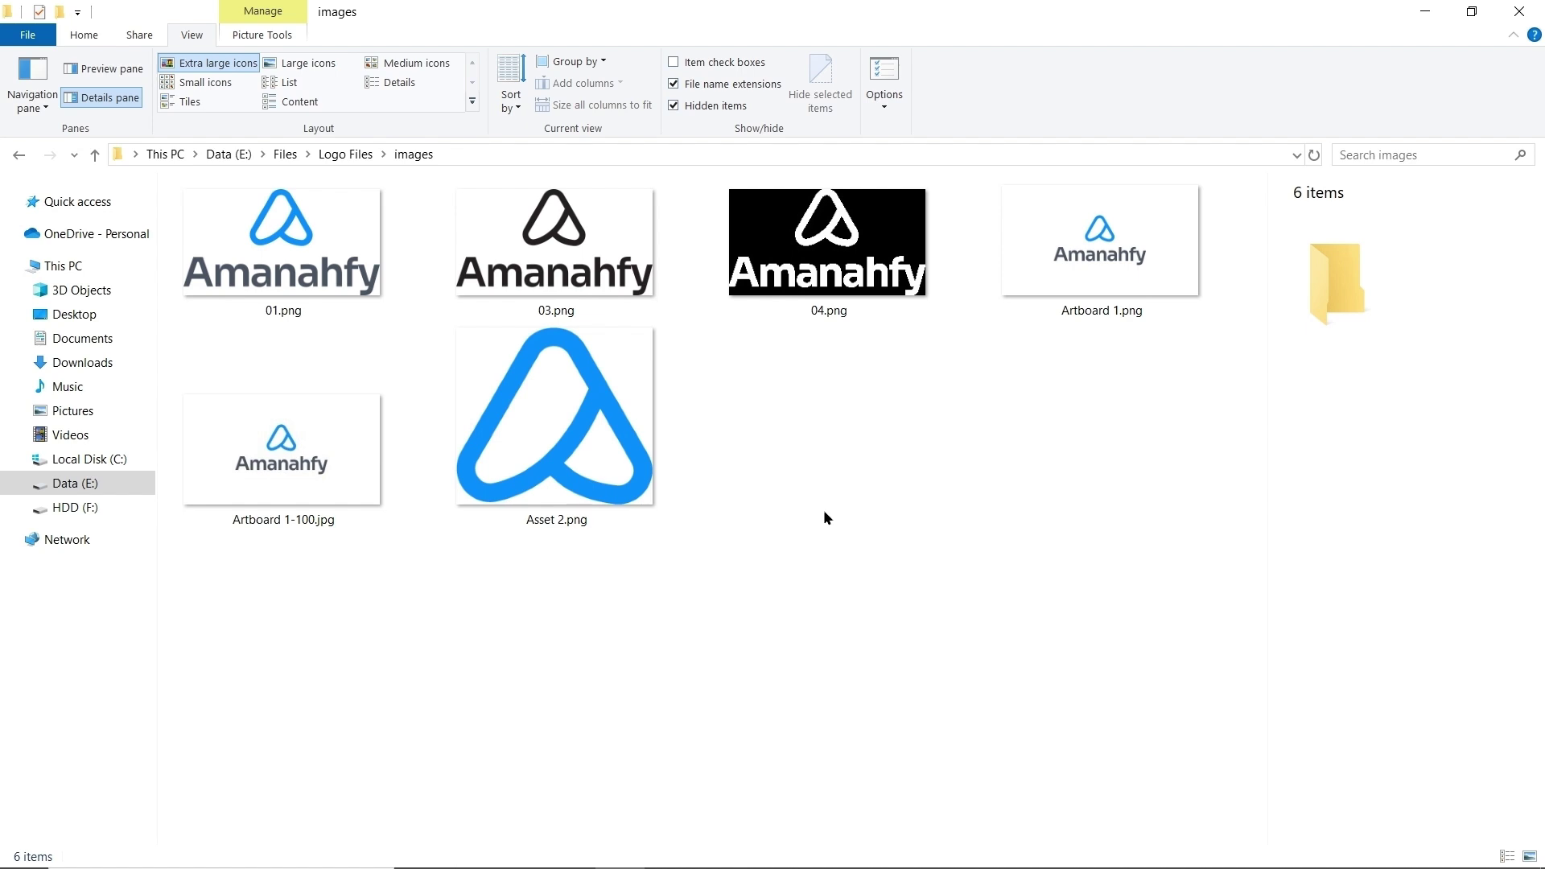
Step: Compress the Logo Files folder inside Files into a ZIP archive named "Logo Files.zip" and select the archive
left_click(285, 153)
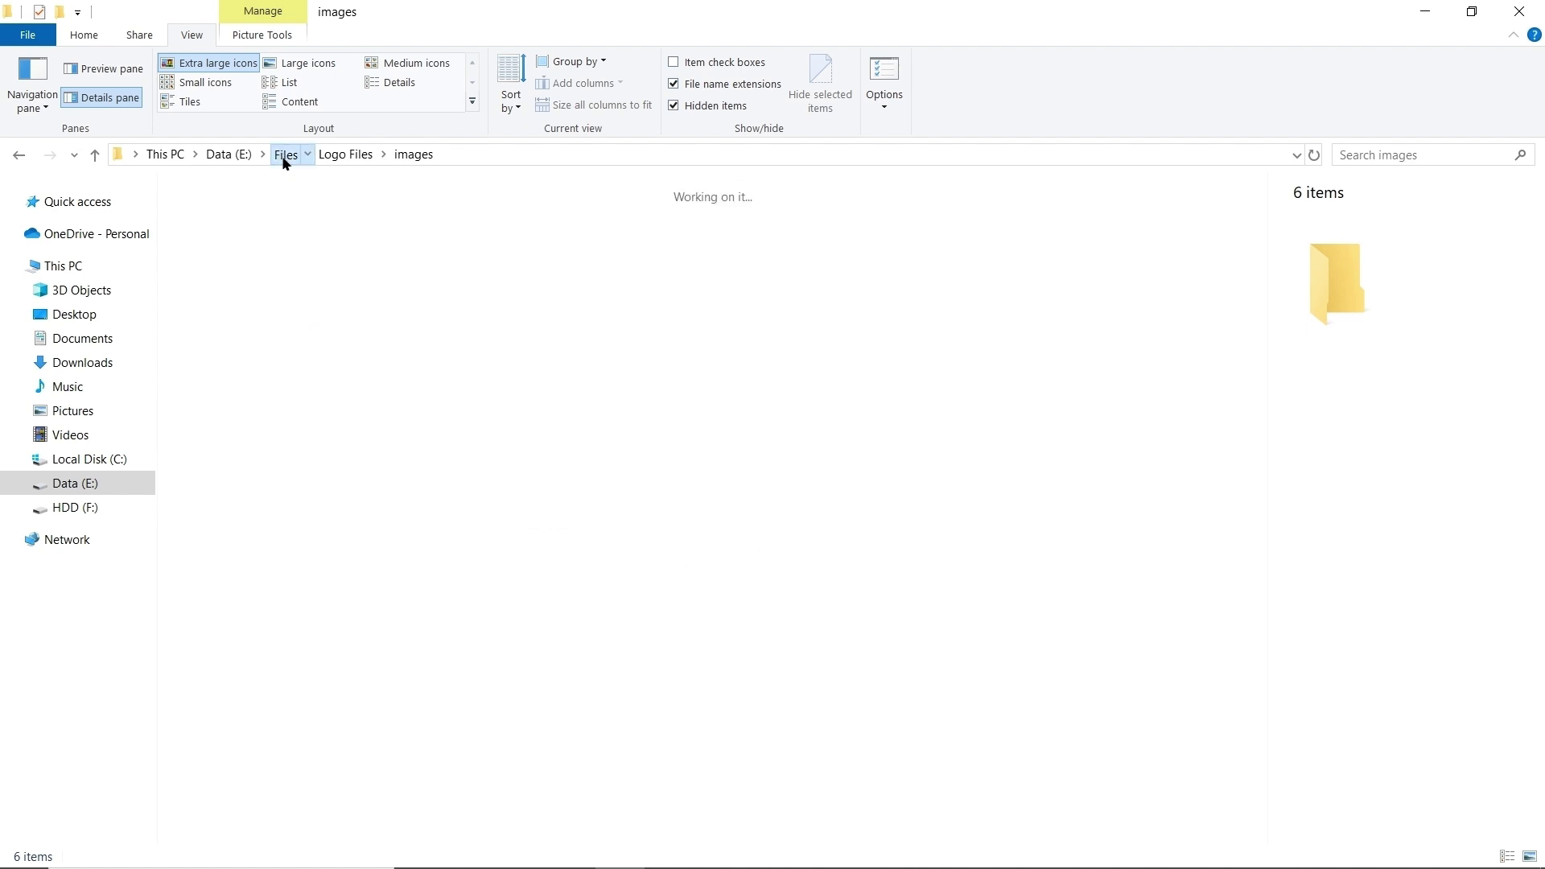
right_click(286, 325)
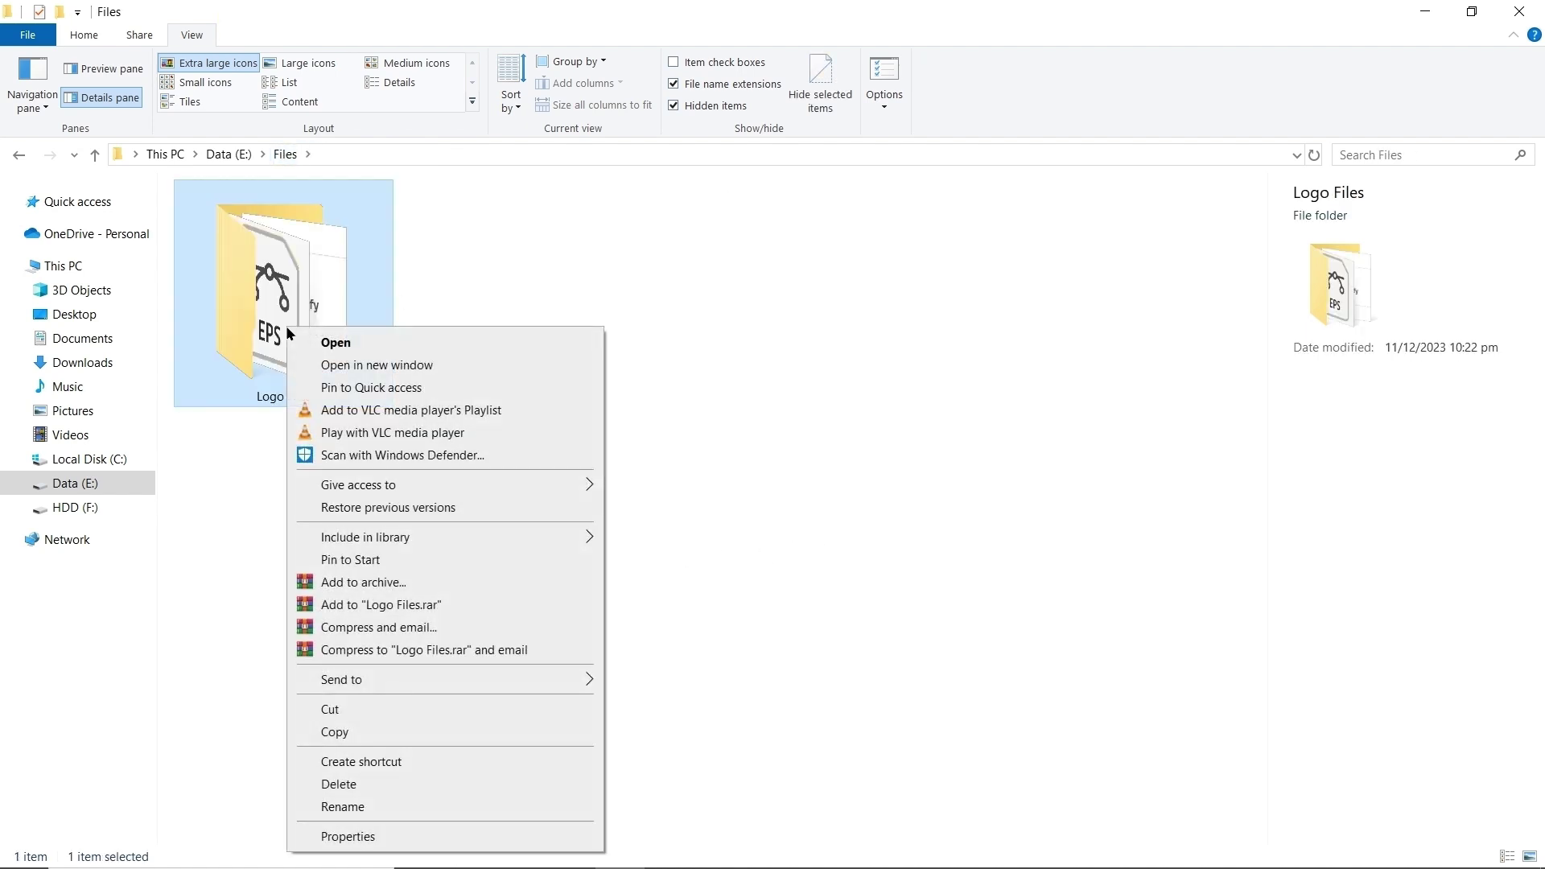
left_click(400, 581)
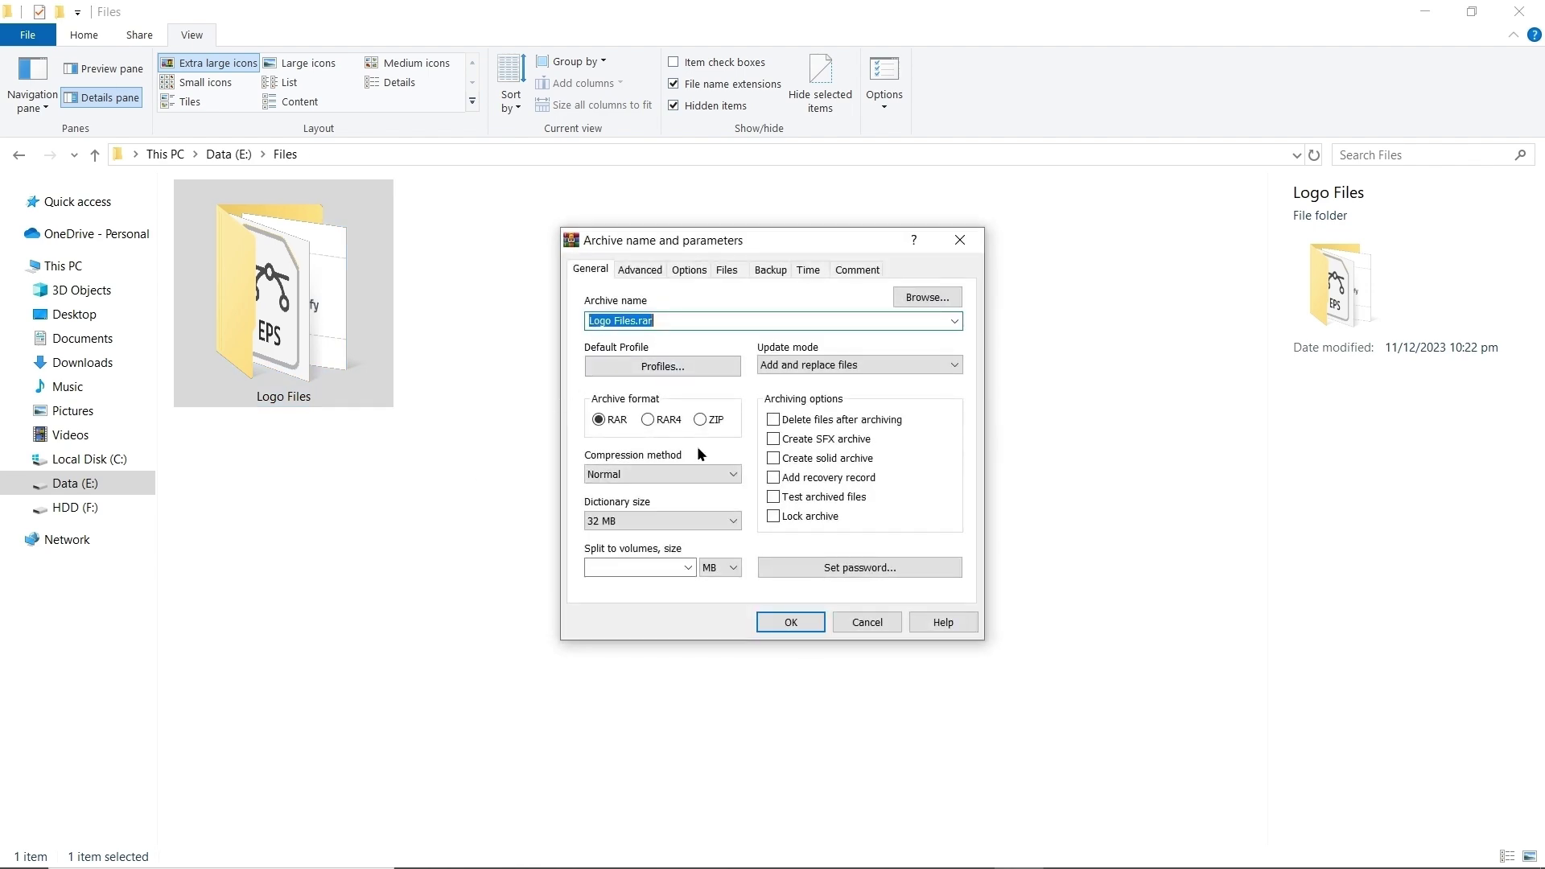
left_click(697, 421)
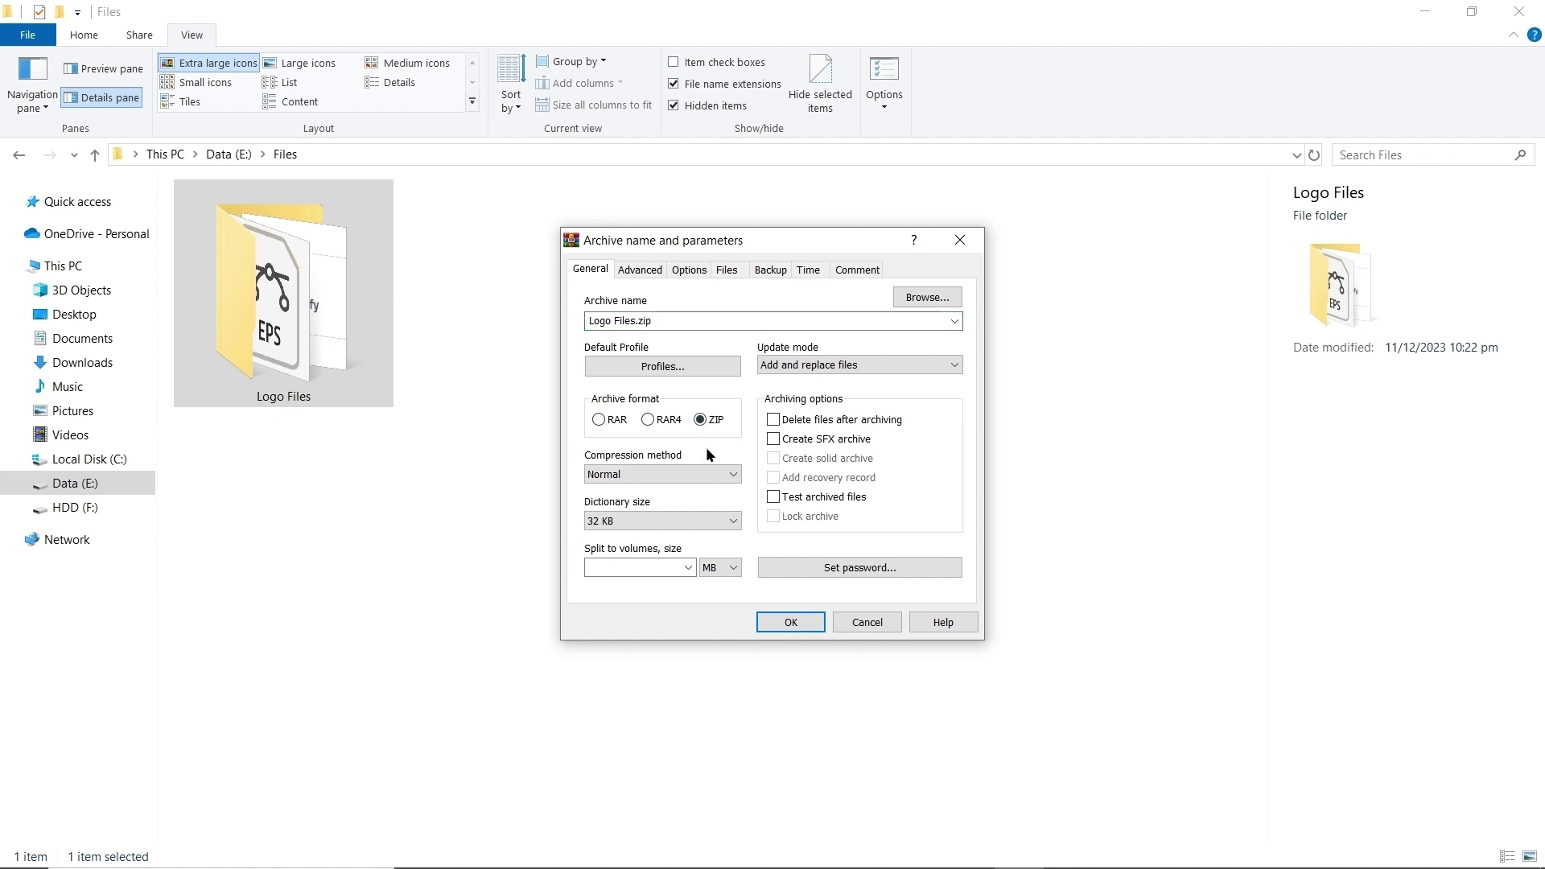
left_click(796, 624)
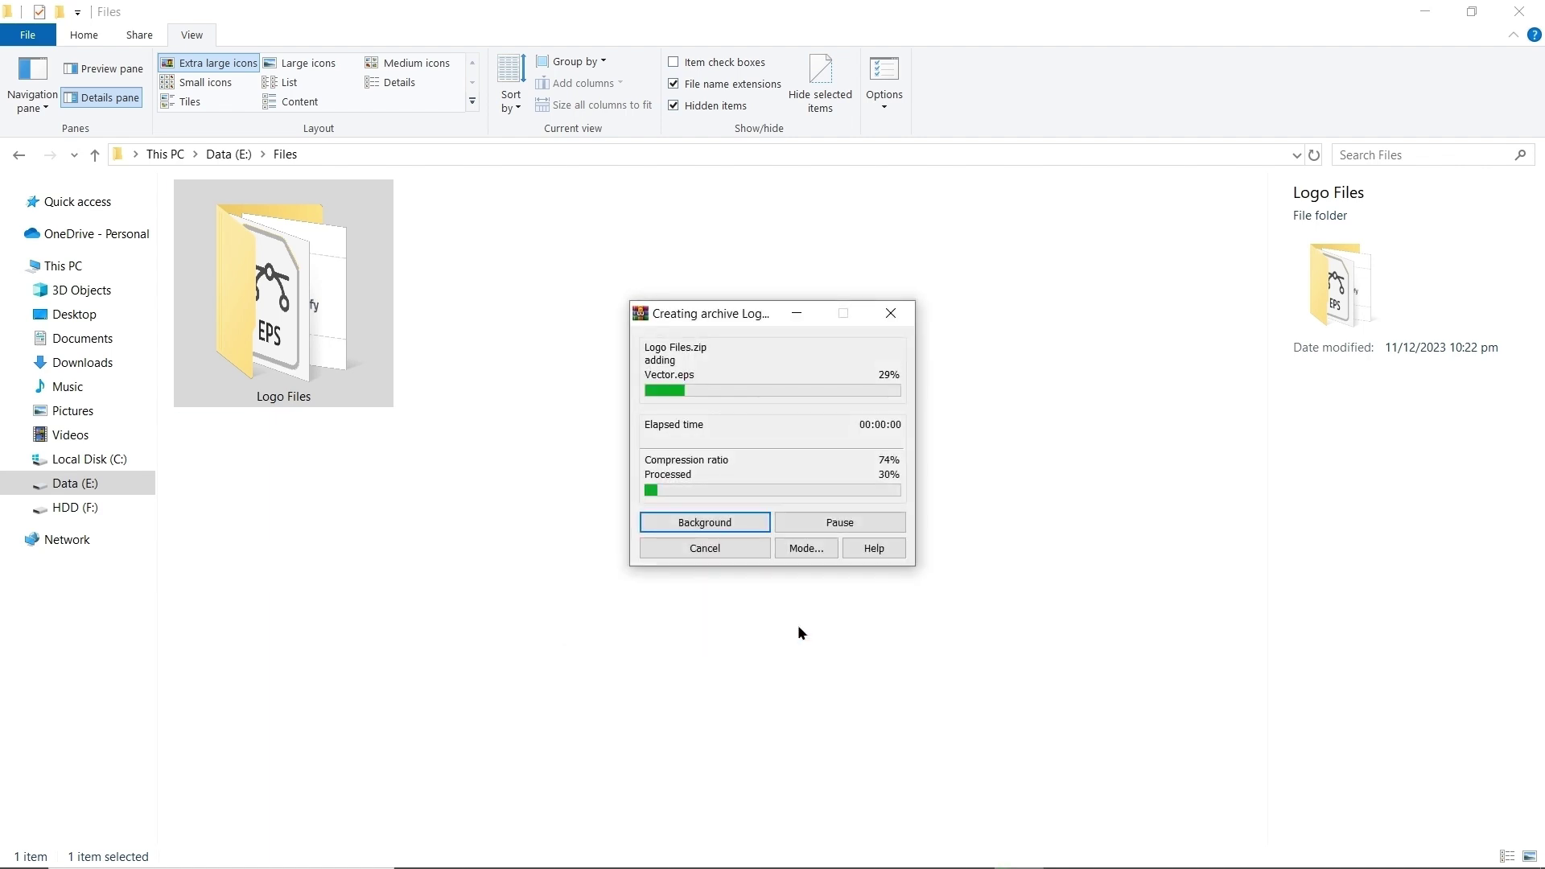
left_click(569, 325)
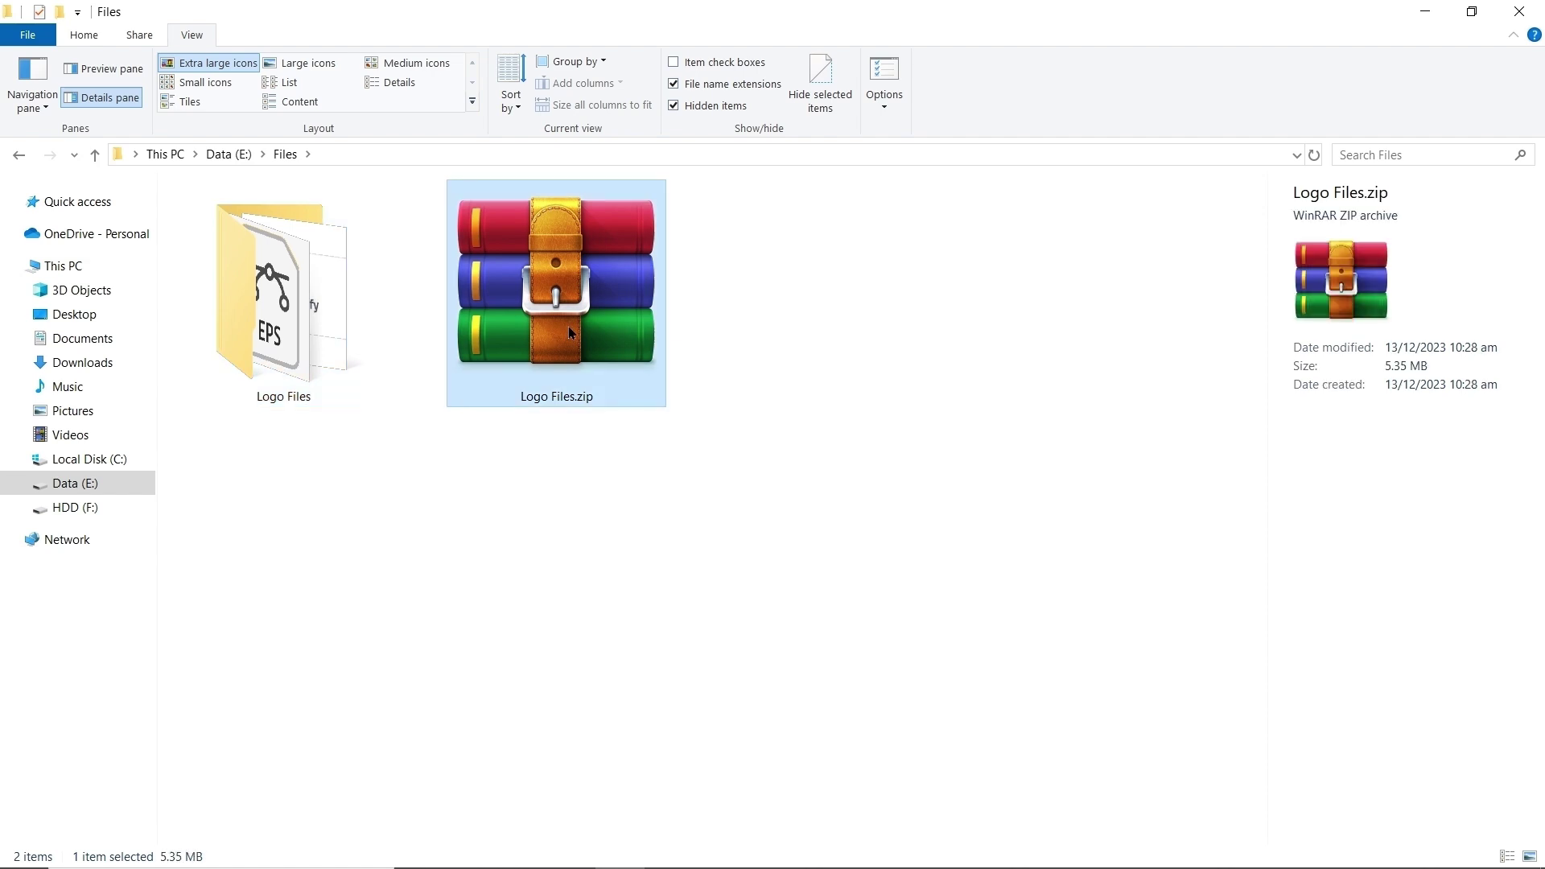